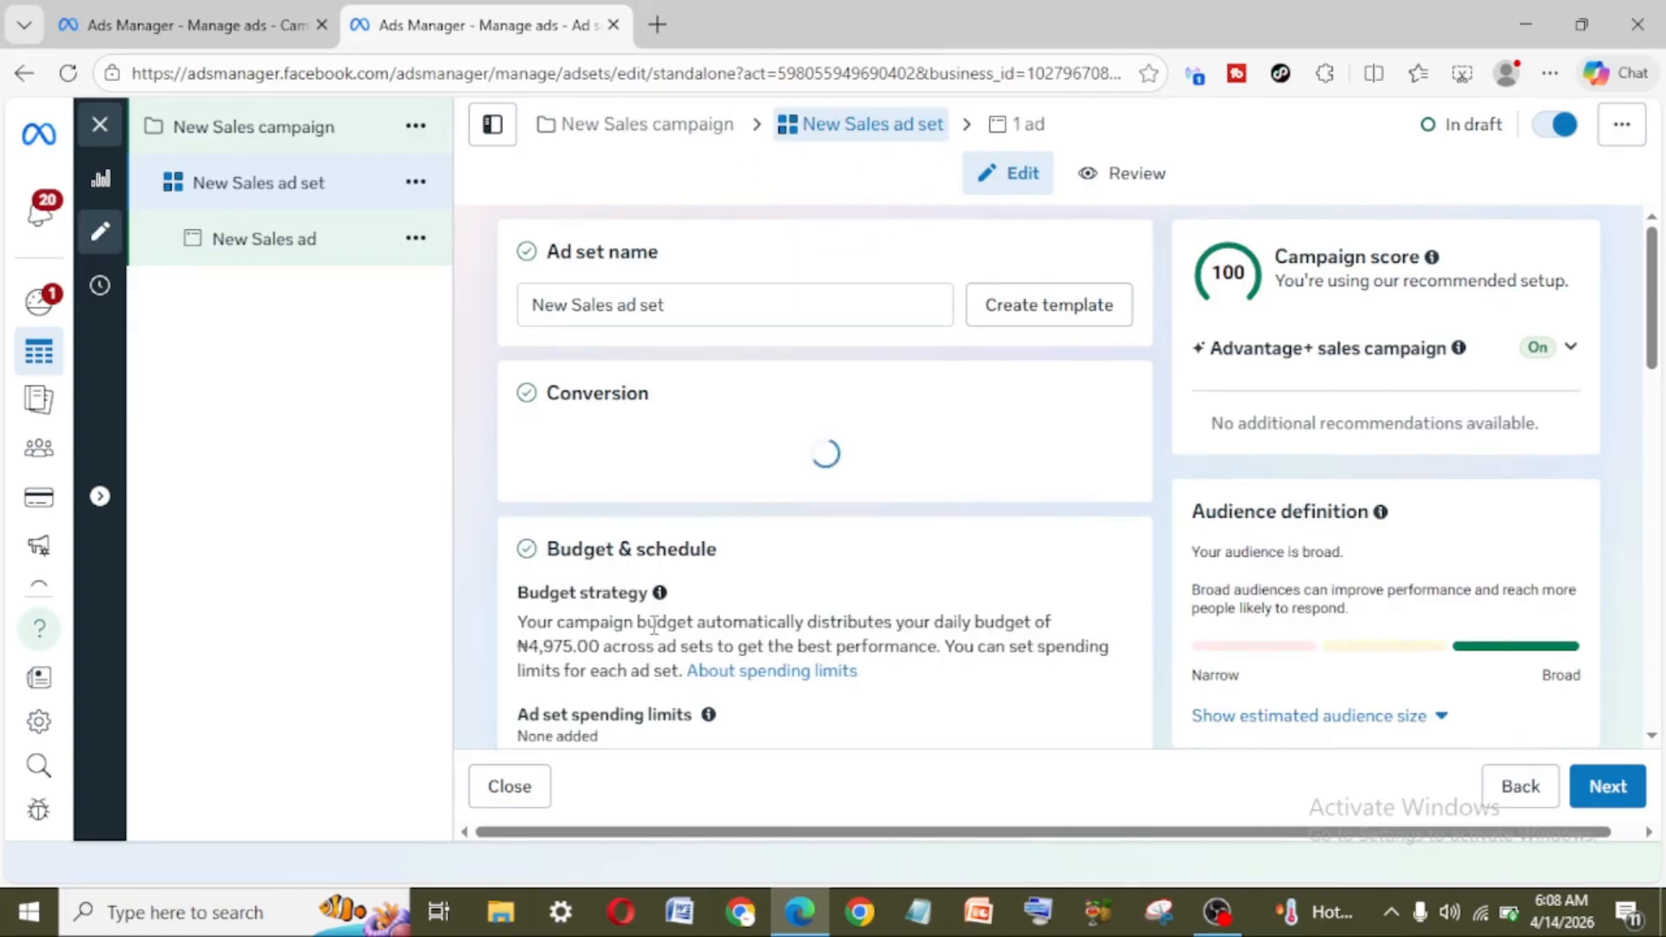
Step: Look through the ad set's conversion, budget, schedule, audience, ad transparency and placement settings
{"action": "scroll", "coordinate": [655, 625], "scroll_direction": "down", "scroll_amount": 3}
{"action": "scroll", "coordinate": [1015, 633], "scroll_direction": "down", "scroll_amount": 5}
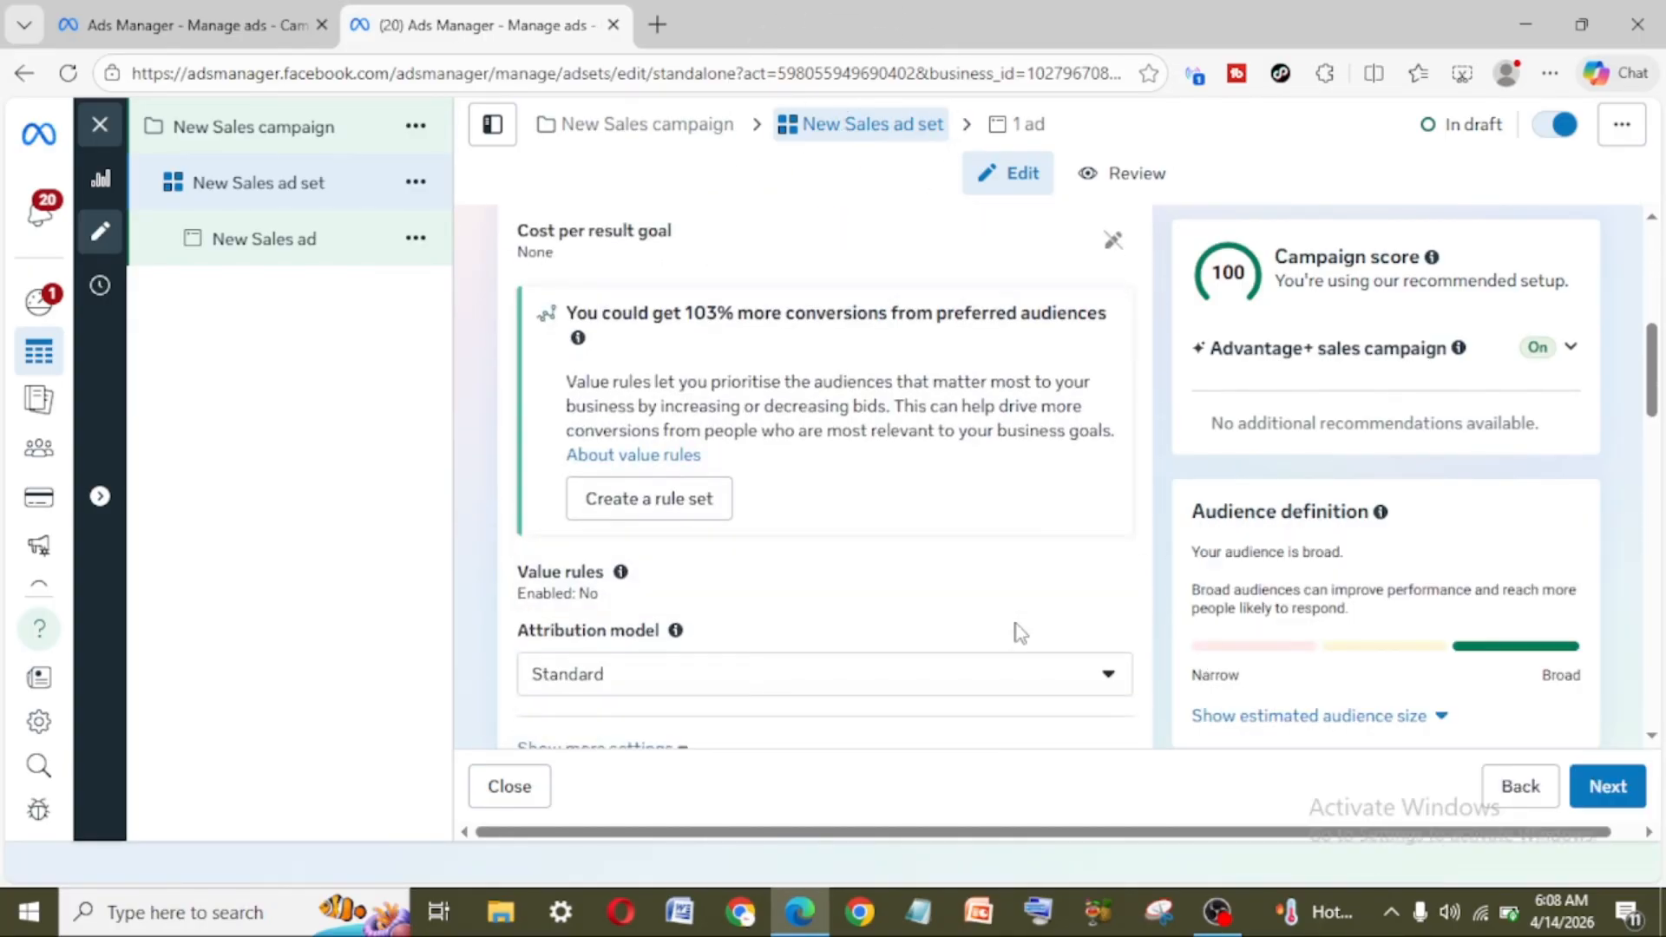
{"action": "scroll", "coordinate": [1021, 633], "scroll_direction": "down", "scroll_amount": 3}
{"action": "scroll", "coordinate": [1017, 619], "scroll_direction": "down", "scroll_amount": 4}
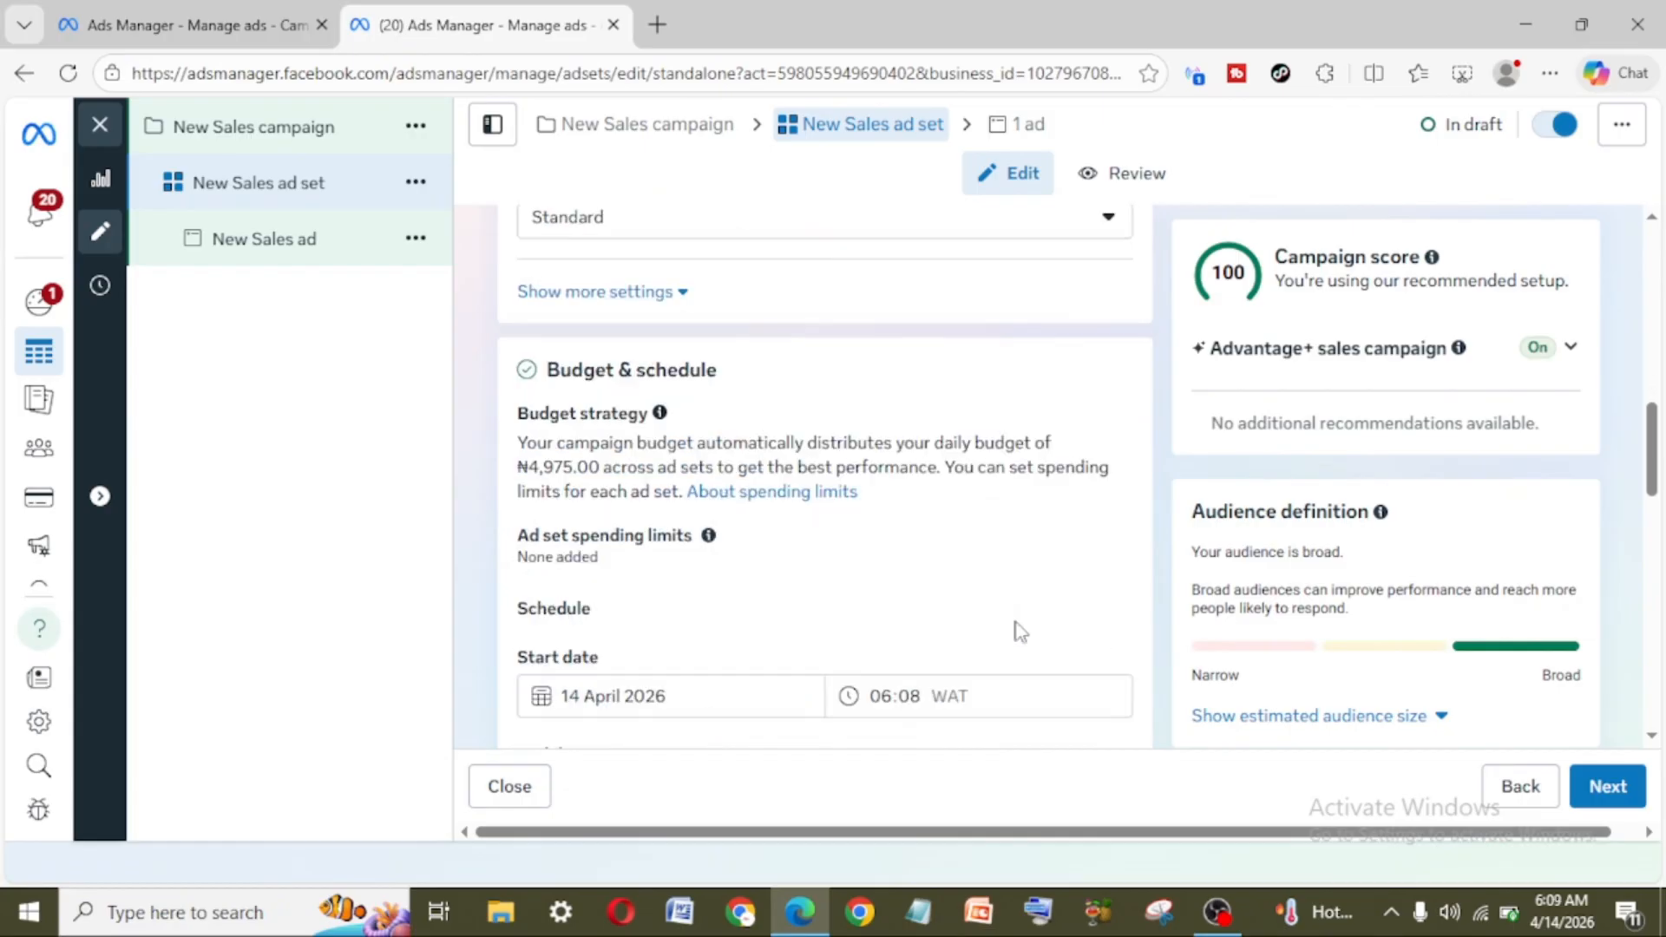
{"action": "scroll", "coordinate": [1021, 632], "scroll_direction": "down", "scroll_amount": 3}
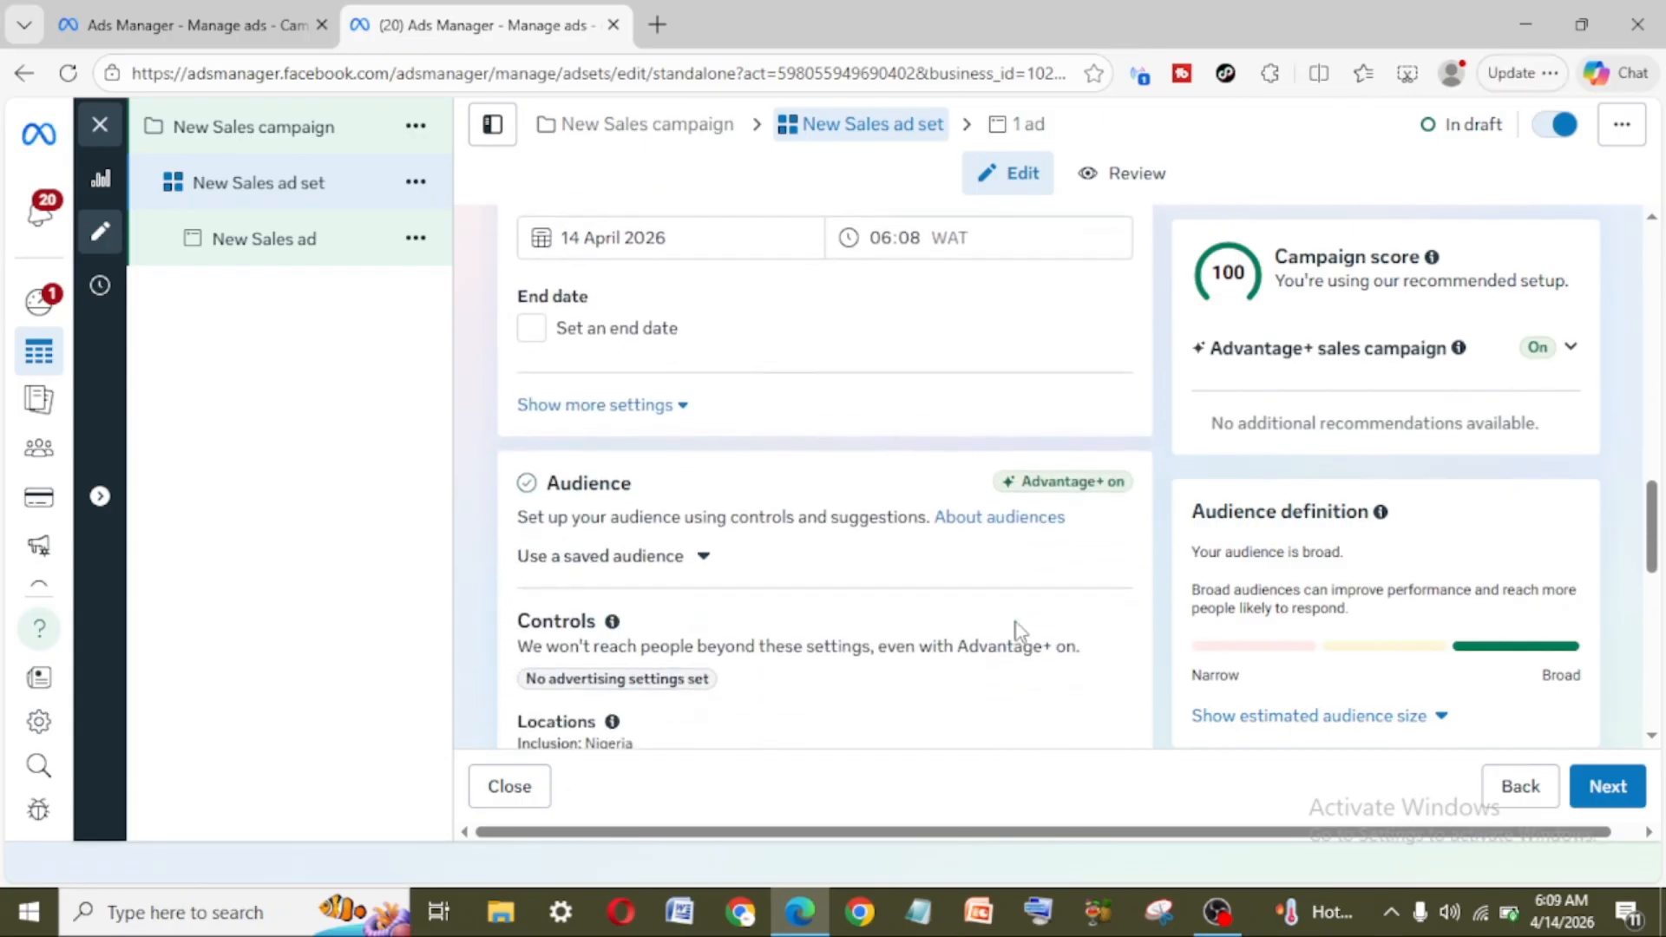
{"action": "scroll", "coordinate": [1019, 634], "scroll_direction": "down", "scroll_amount": 2}
{"action": "scroll", "coordinate": [1019, 634], "scroll_direction": "down", "scroll_amount": 3}
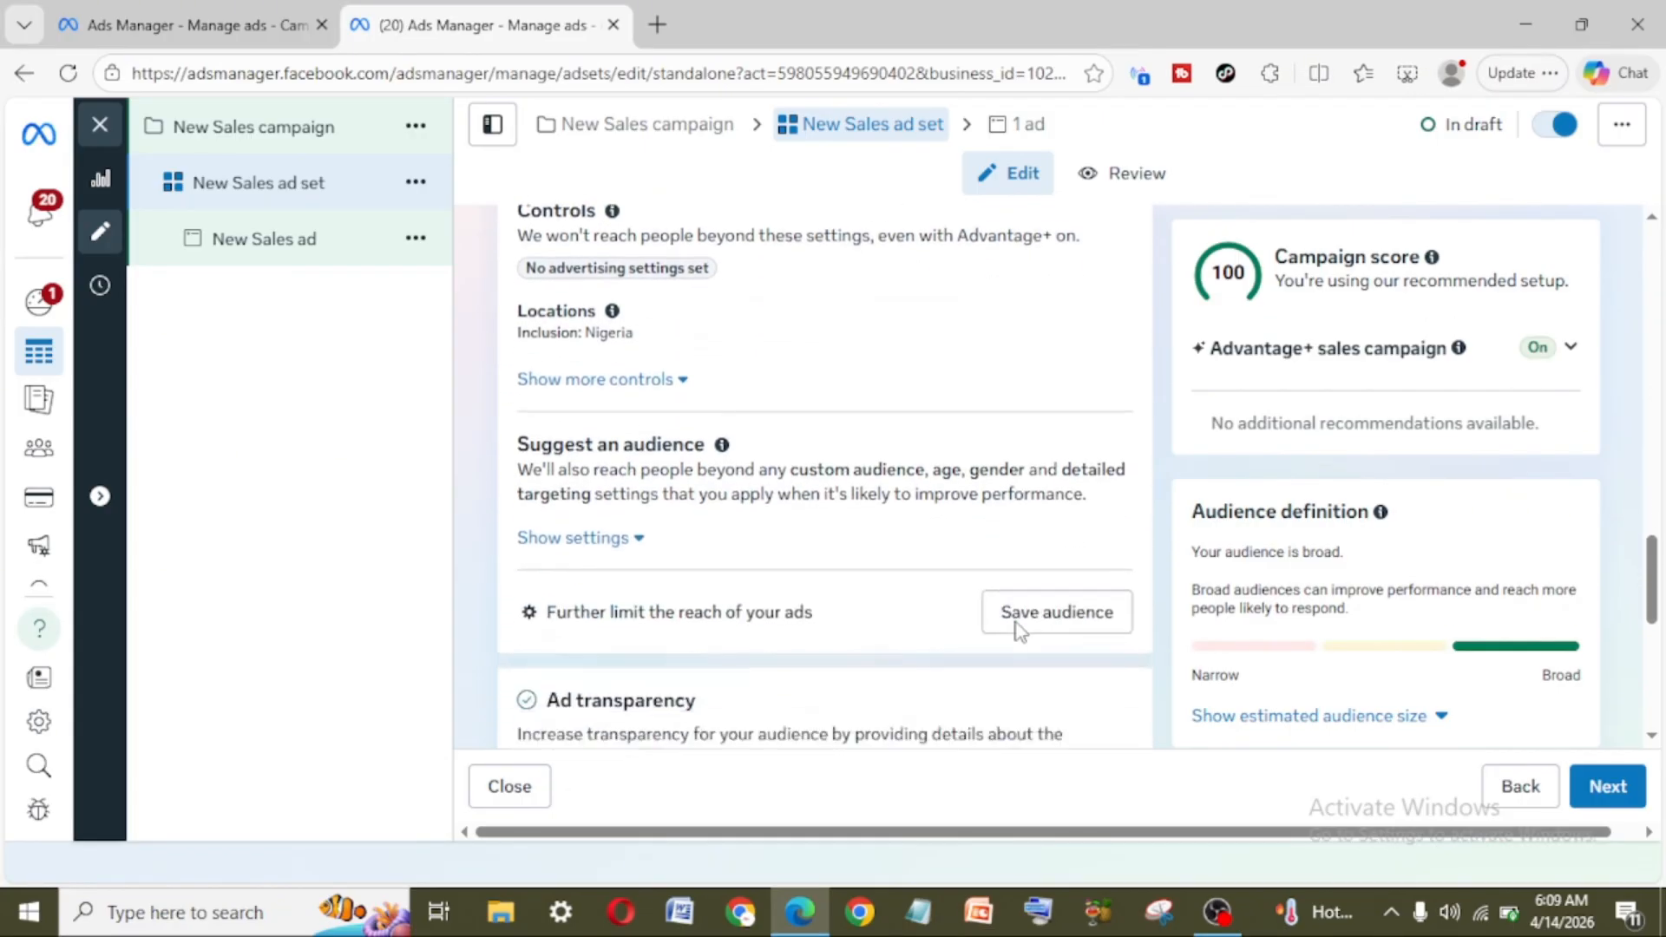
{"action": "scroll", "coordinate": [1020, 632], "scroll_direction": "down", "scroll_amount": 1}
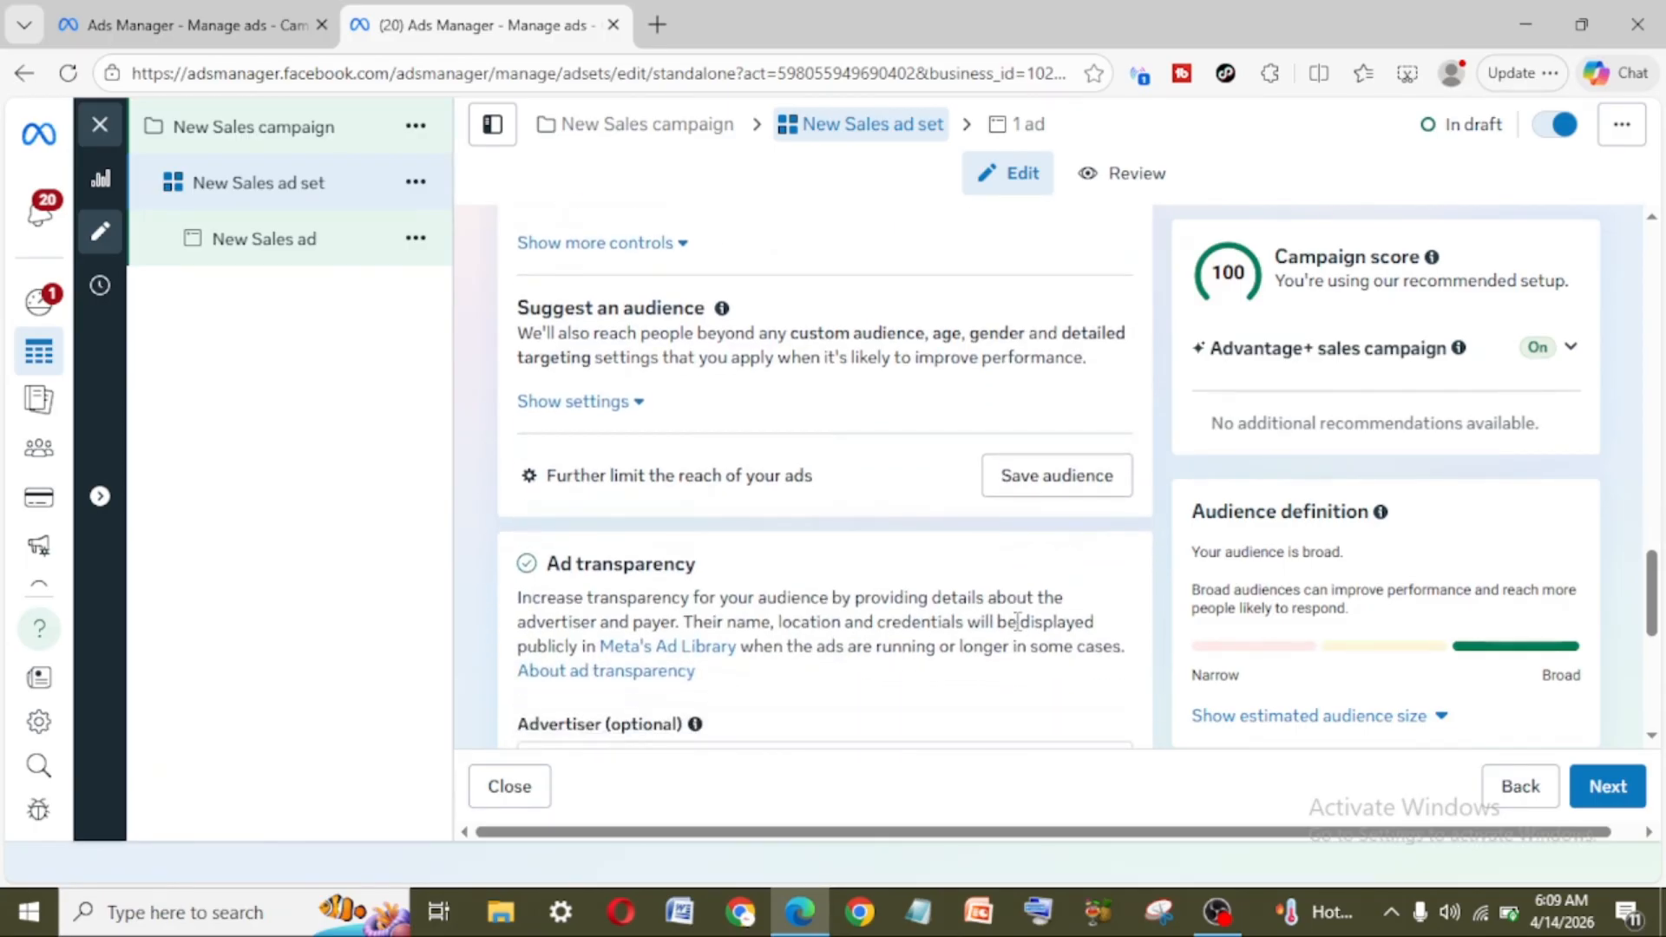
{"action": "scroll", "coordinate": [1017, 621], "scroll_direction": "down", "scroll_amount": 6}
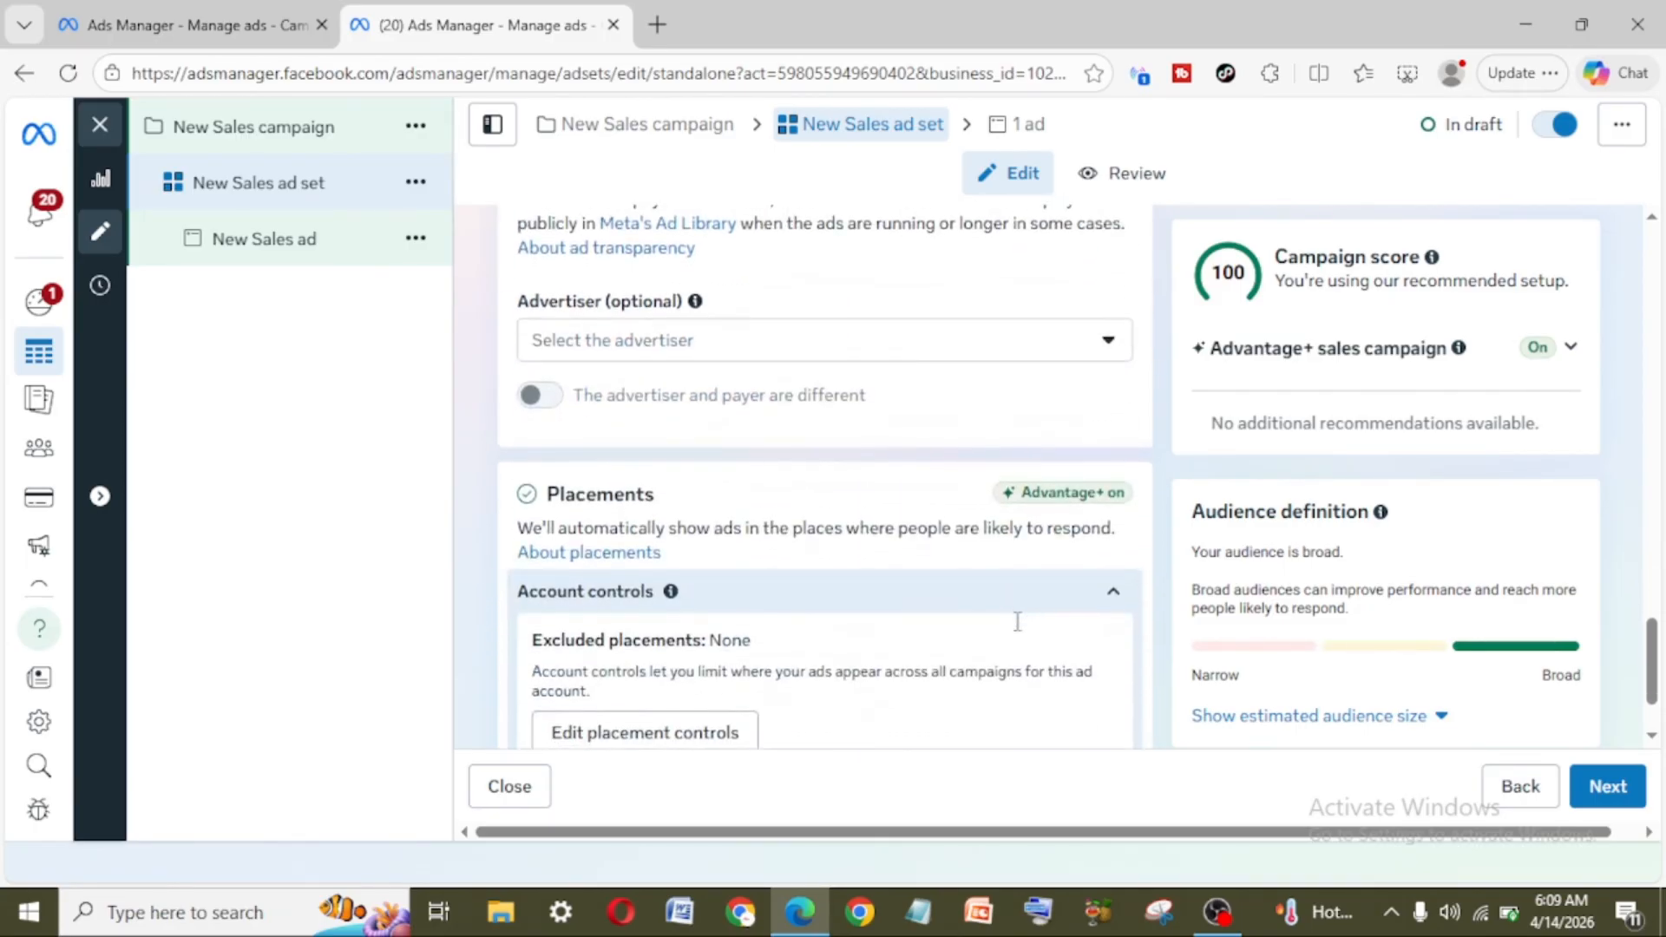
{"action": "scroll", "coordinate": [1020, 631], "scroll_direction": "down", "scroll_amount": 2}
{"action": "scroll", "coordinate": [1020, 631], "scroll_direction": "up", "scroll_amount": 8}
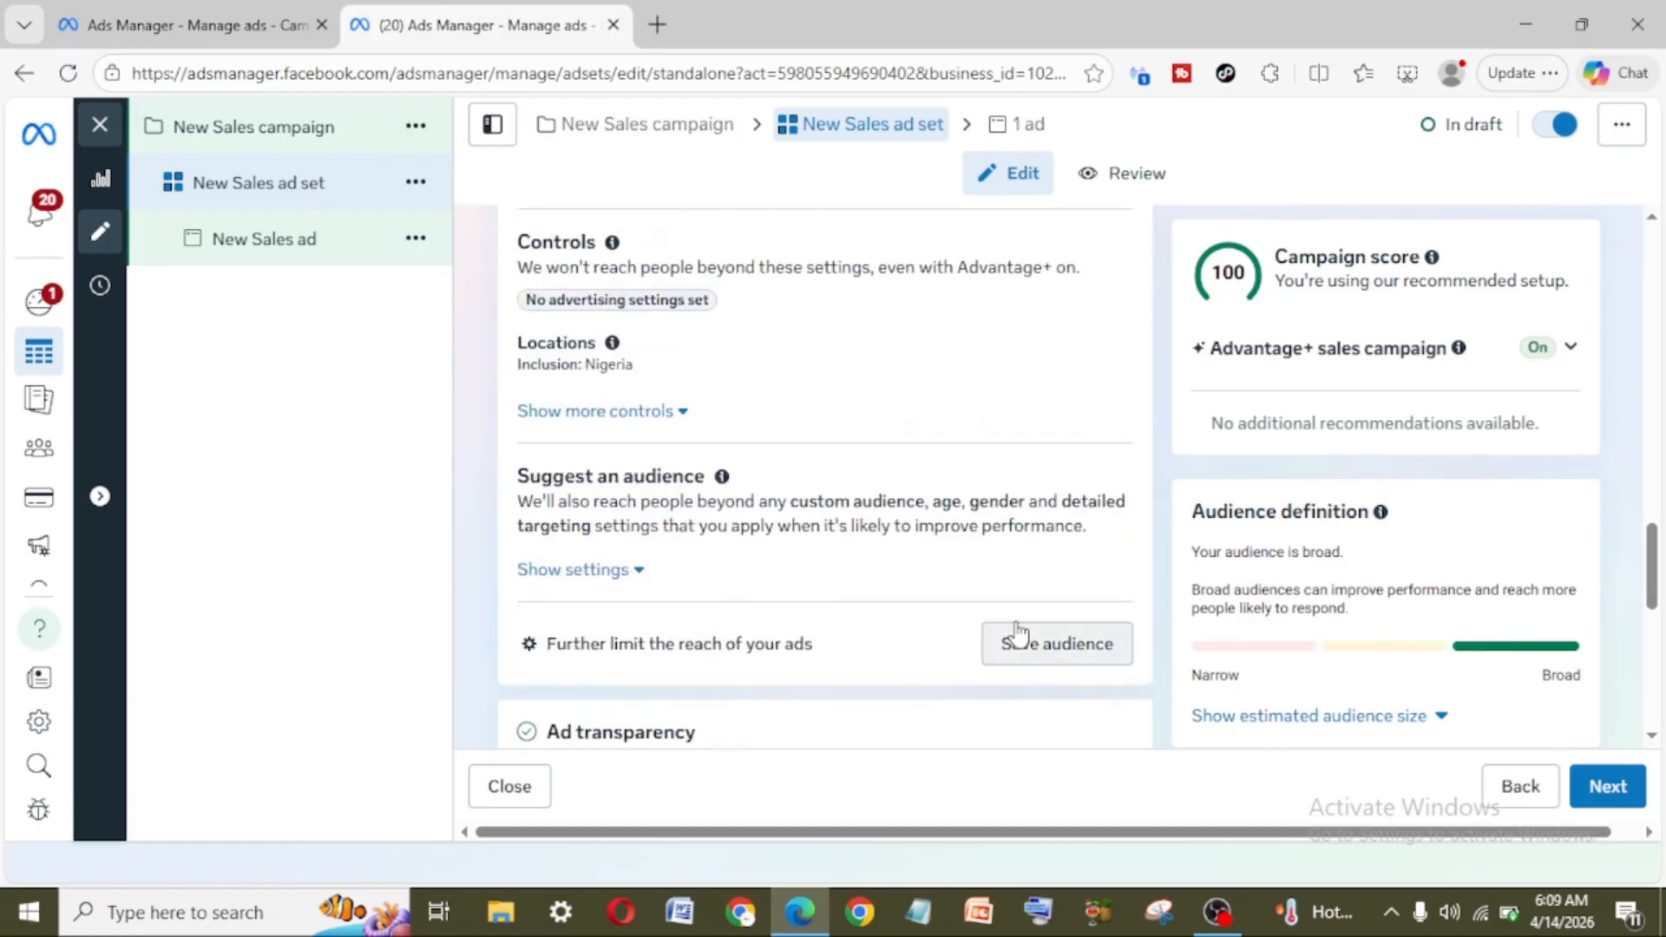
{"action": "scroll", "coordinate": [1019, 632], "scroll_direction": "up", "scroll_amount": 6}
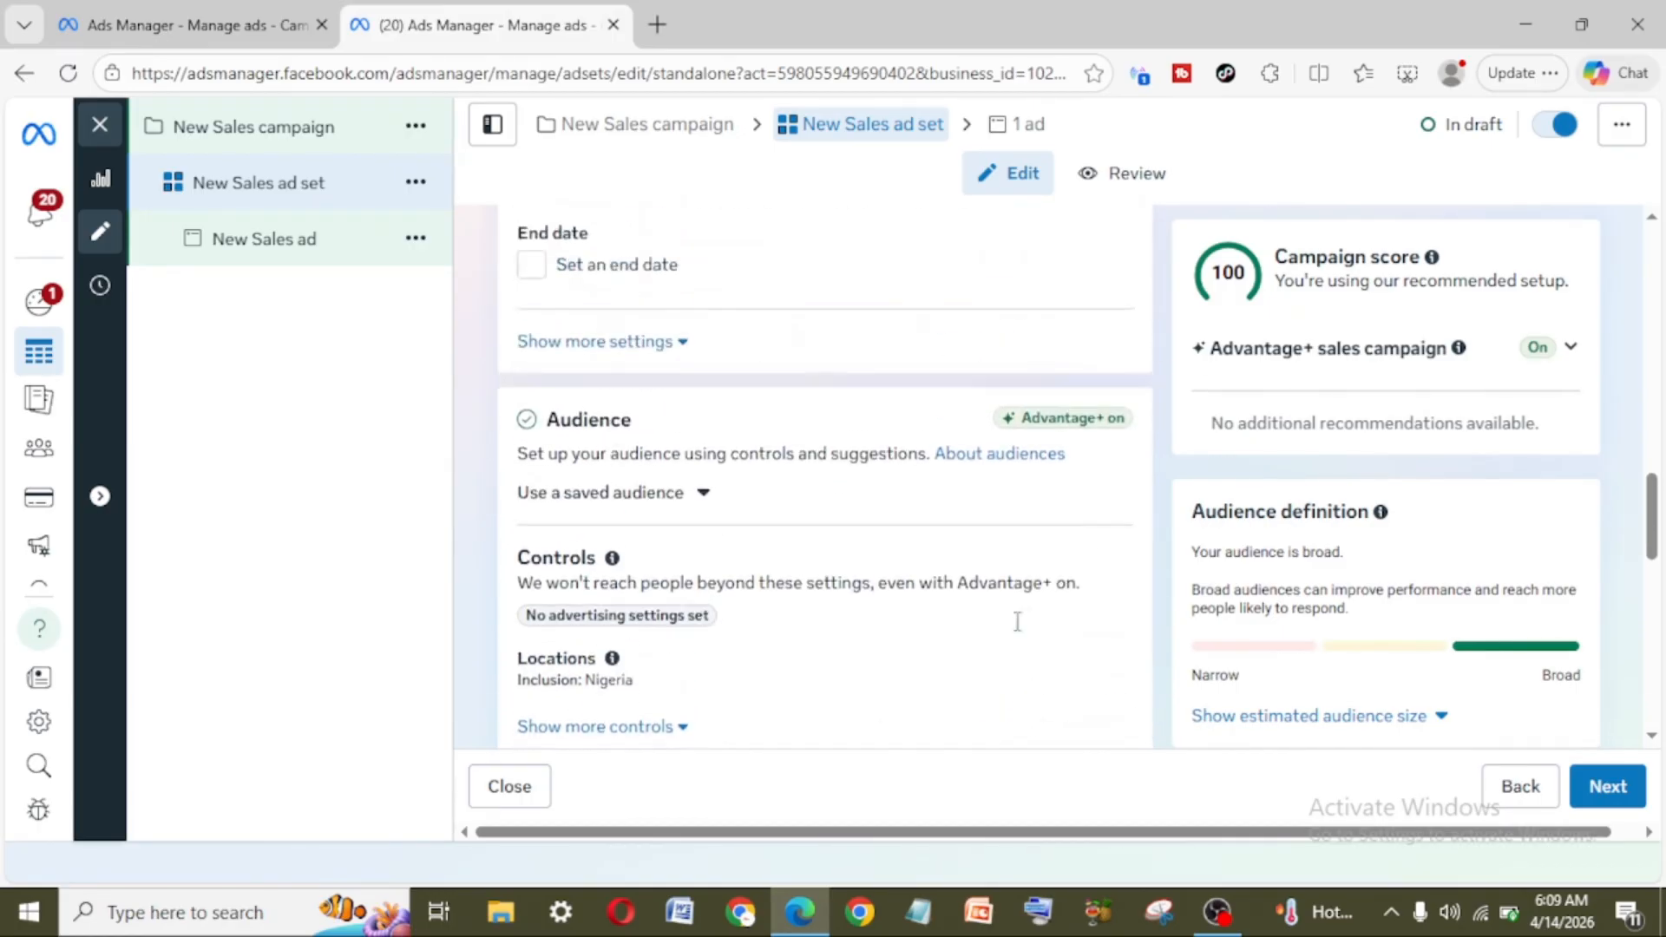
{"action": "scroll", "coordinate": [1020, 632], "scroll_direction": "up", "scroll_amount": 8}
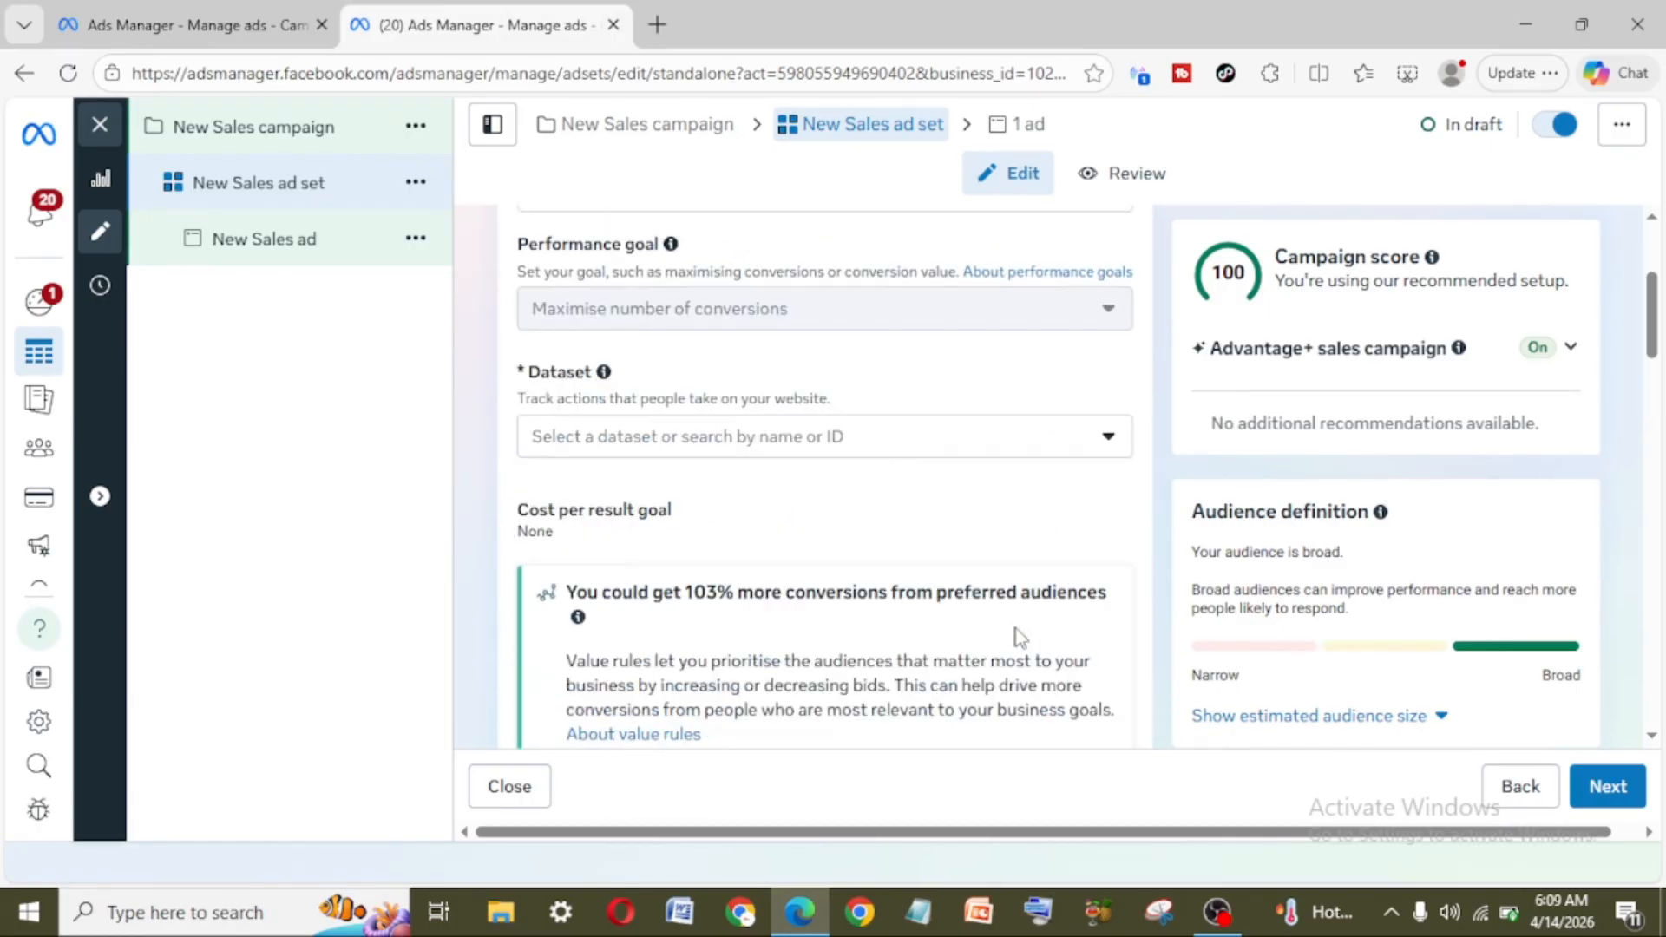
Step: Open the ad set's audience location control for editing
{"action": "scroll", "coordinate": [1020, 632], "scroll_direction": "down", "scroll_amount": 3}
{"action": "scroll", "coordinate": [1020, 631], "scroll_direction": "down", "scroll_amount": 5}
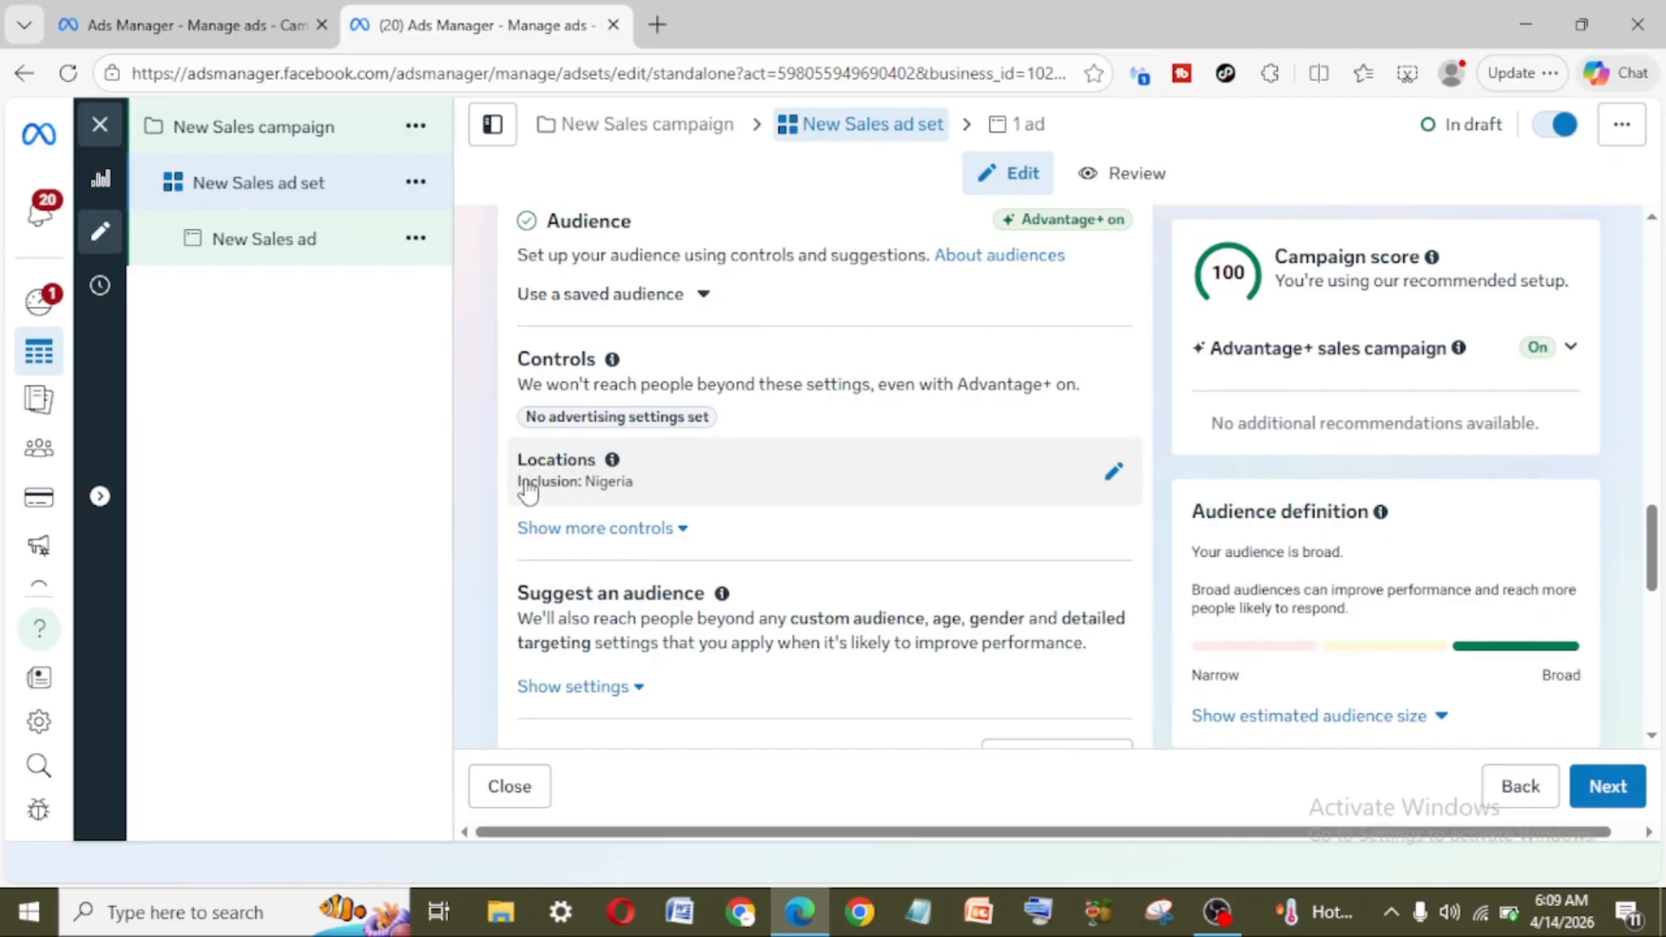
{"action": "key", "text": "ctrl+plus"}
{"action": "key", "text": "ctrl+plus"}
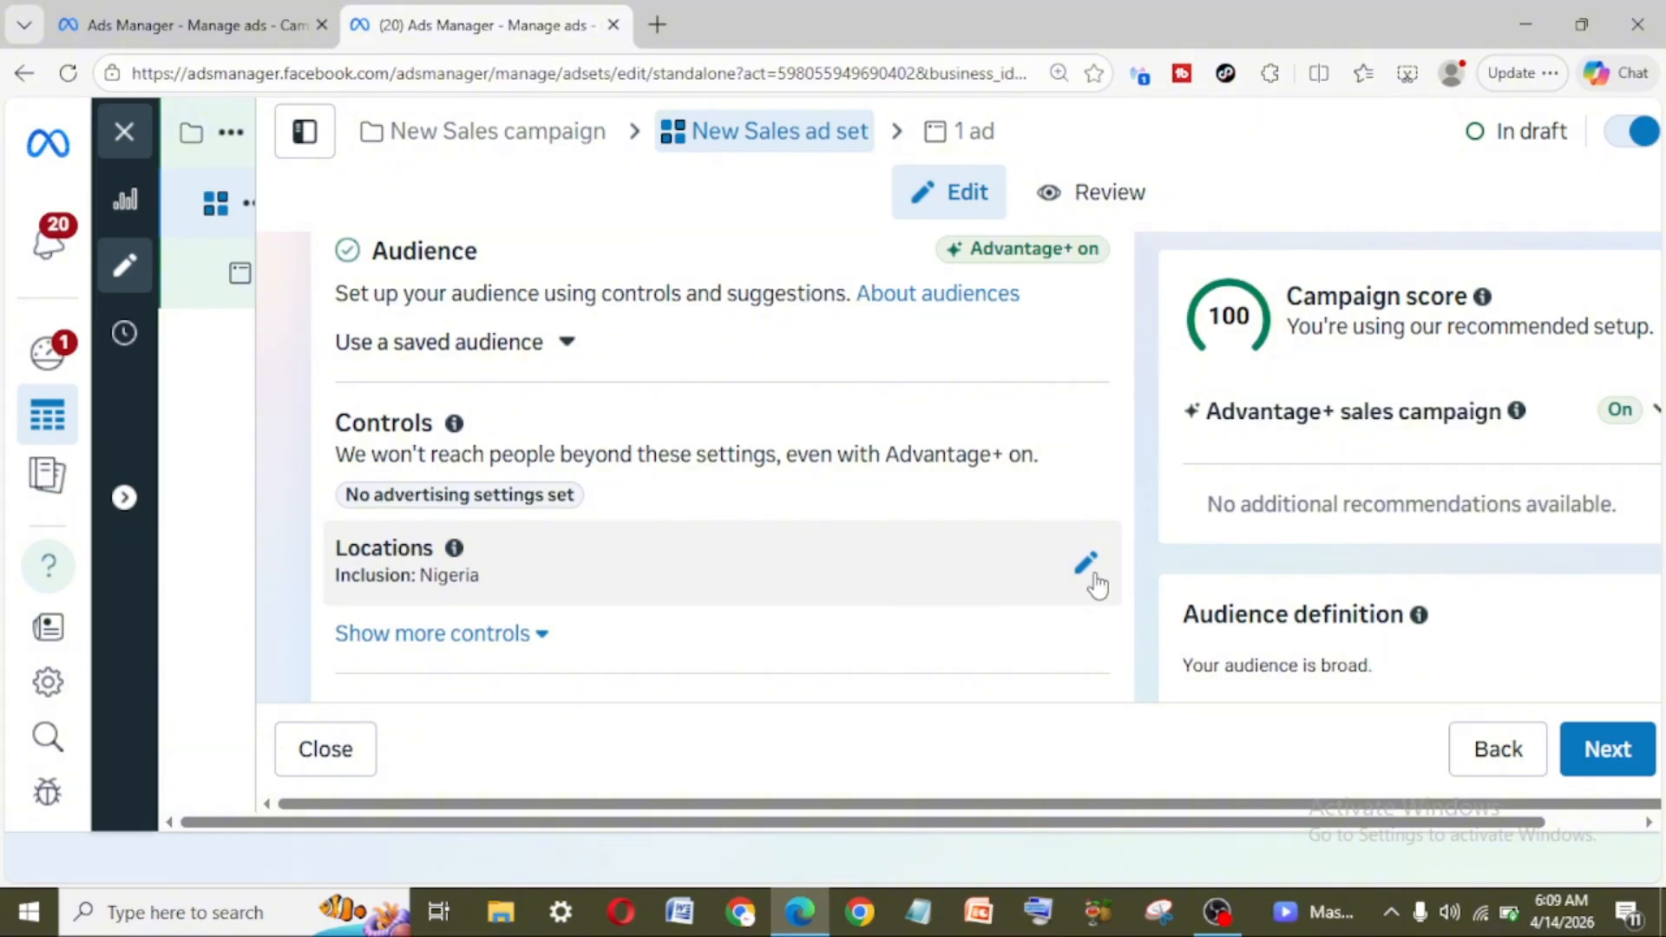
{"action": "left_click", "coordinate": [1087, 573]}
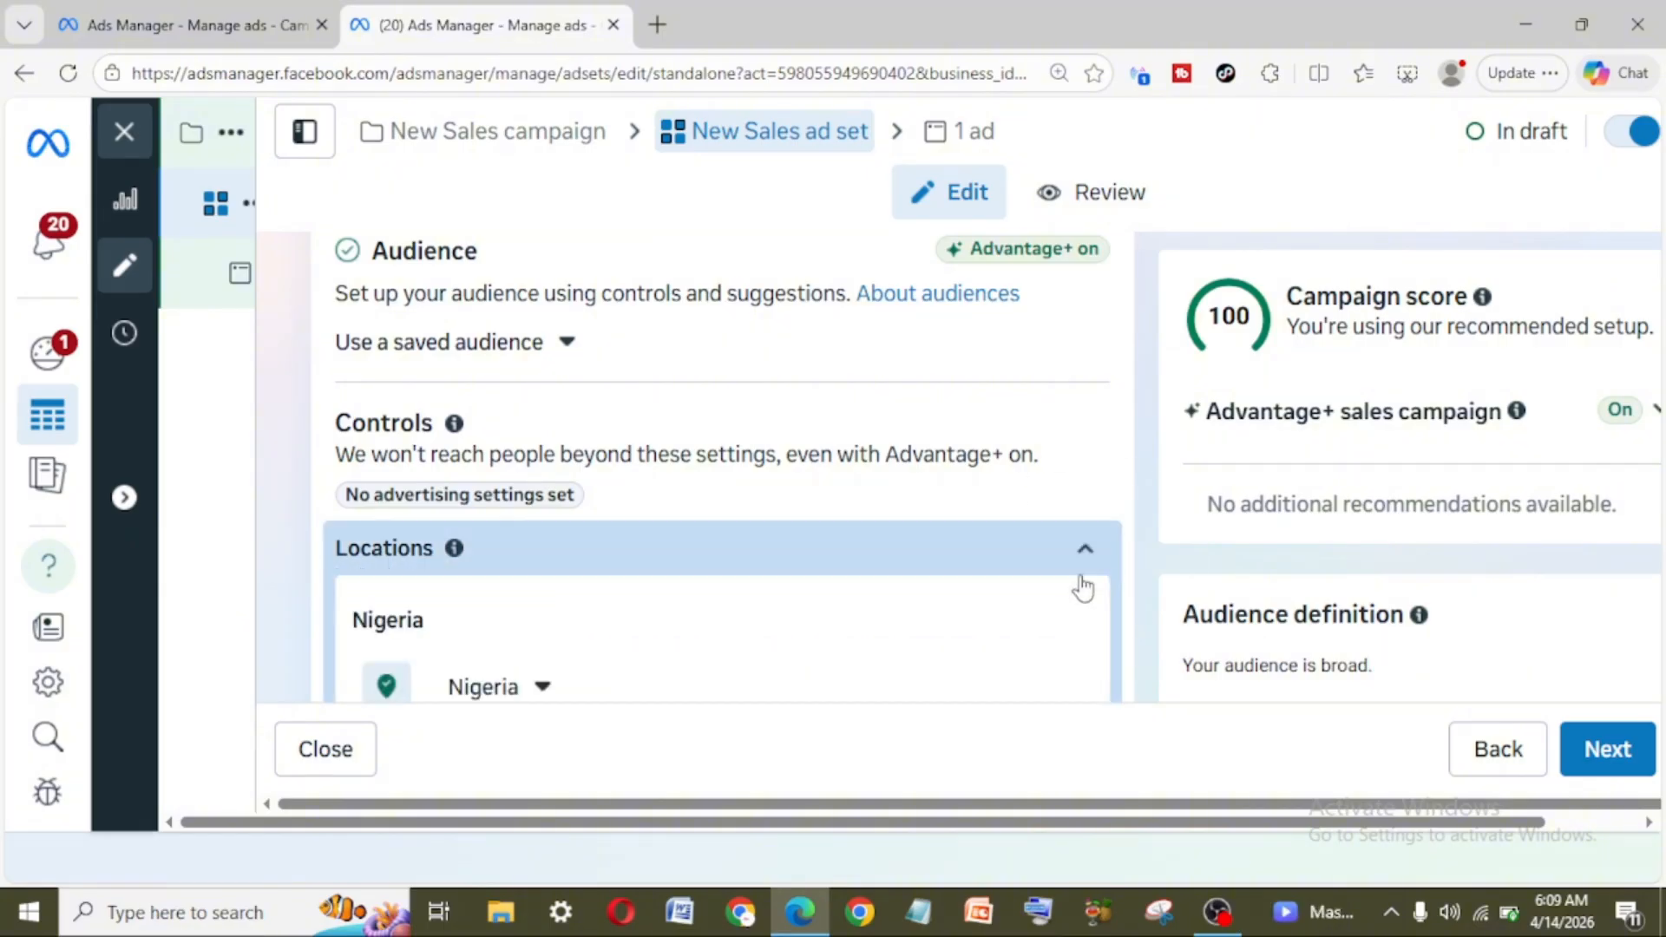
Step: Add London, England, United Kingdom as an included location and restrict it to the current city only
{"action": "left_click", "coordinate": [677, 663]}
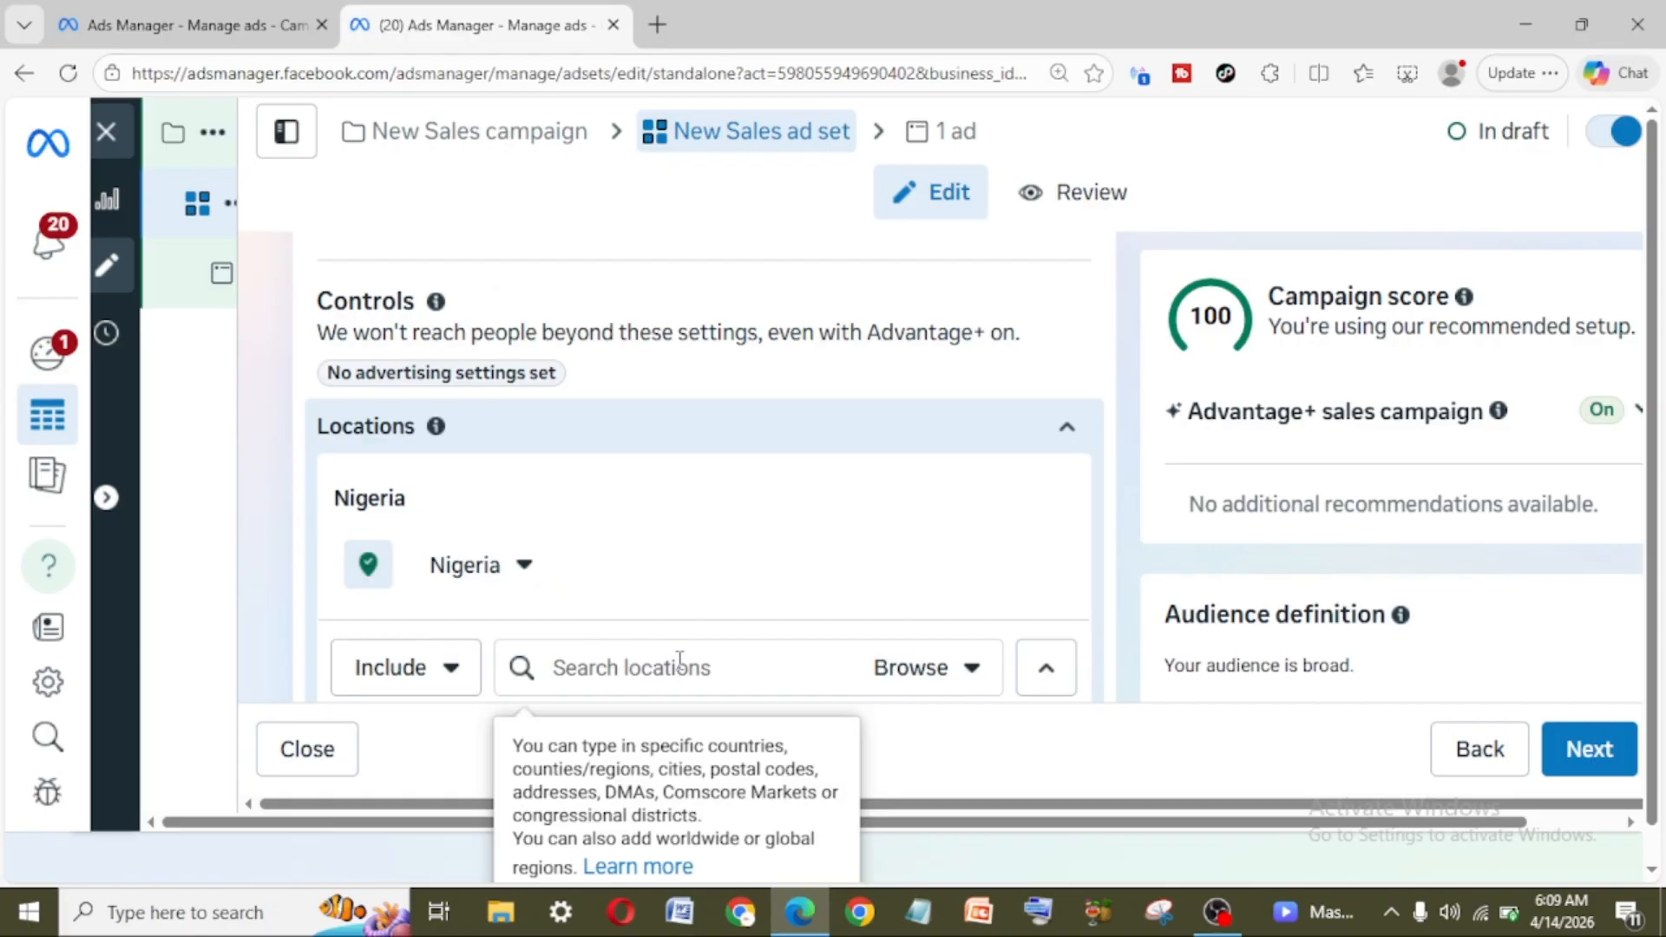
{"action": "type", "text": "london"}
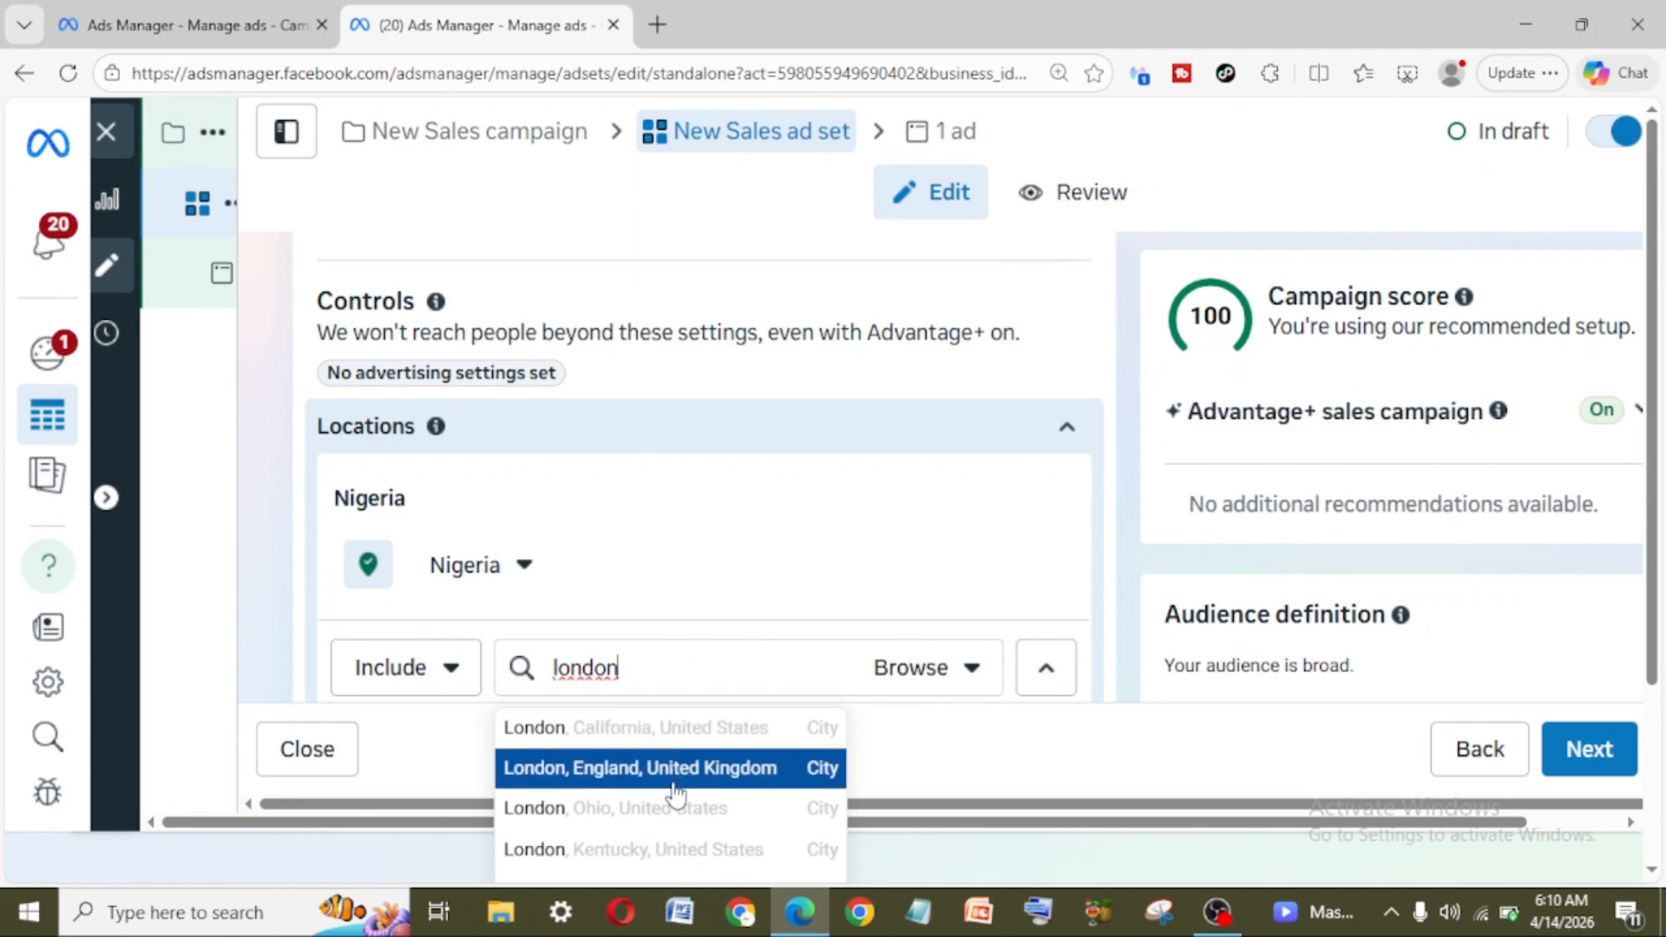
{"action": "left_click", "coordinate": [773, 787]}
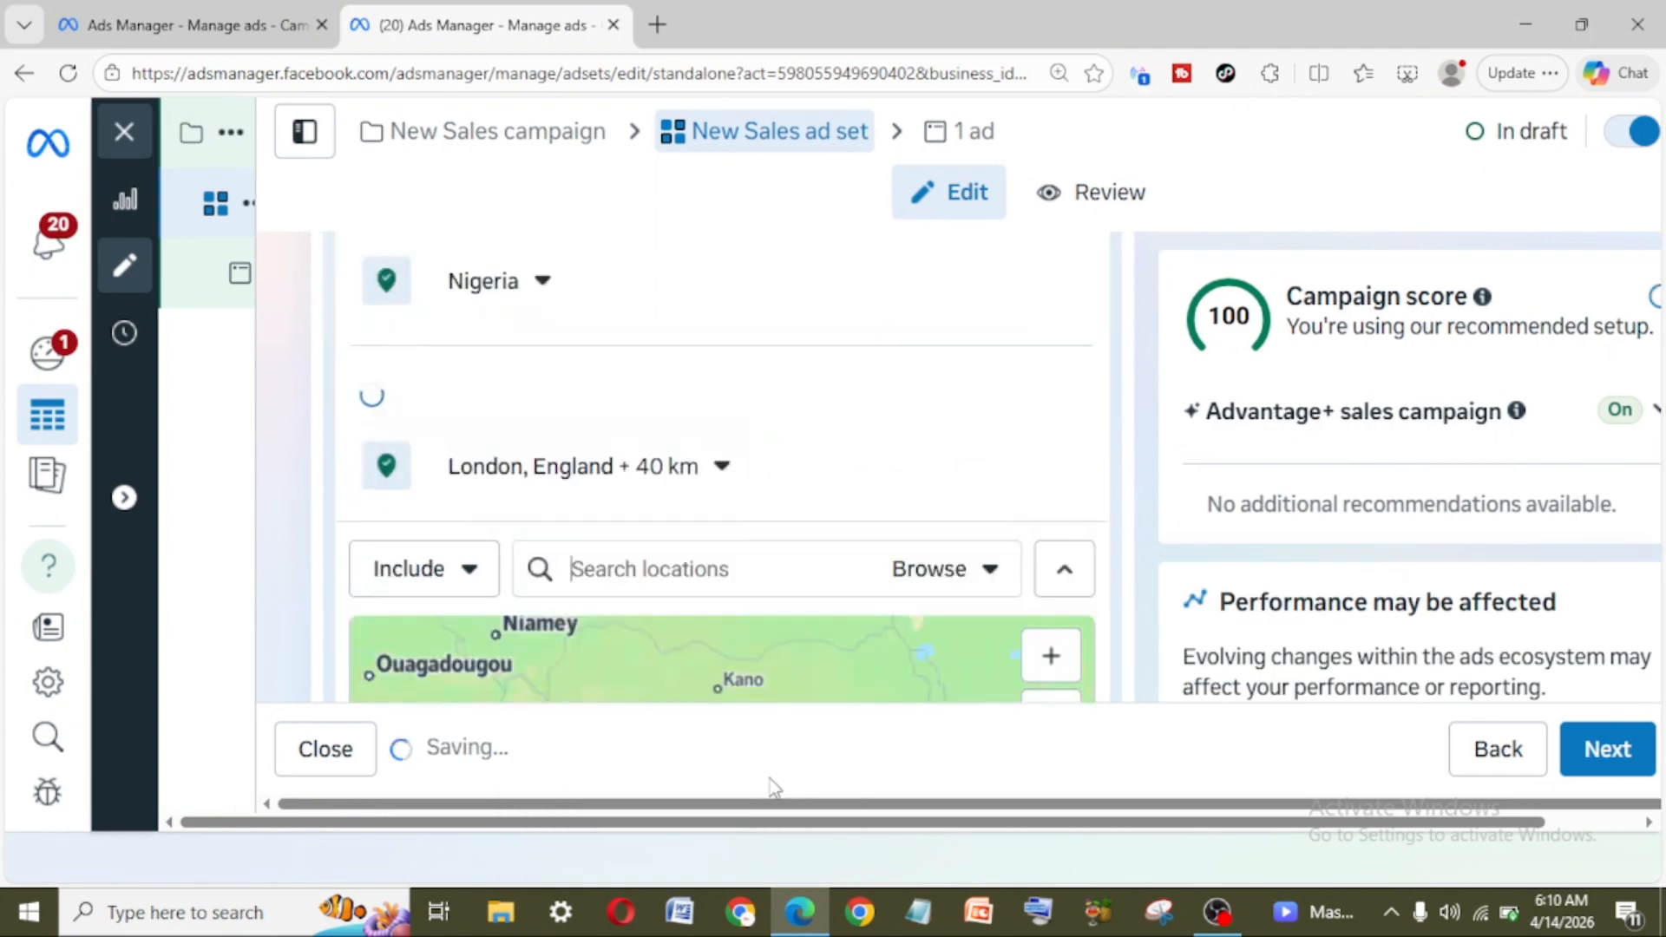
{"action": "left_click", "coordinate": [724, 466]}
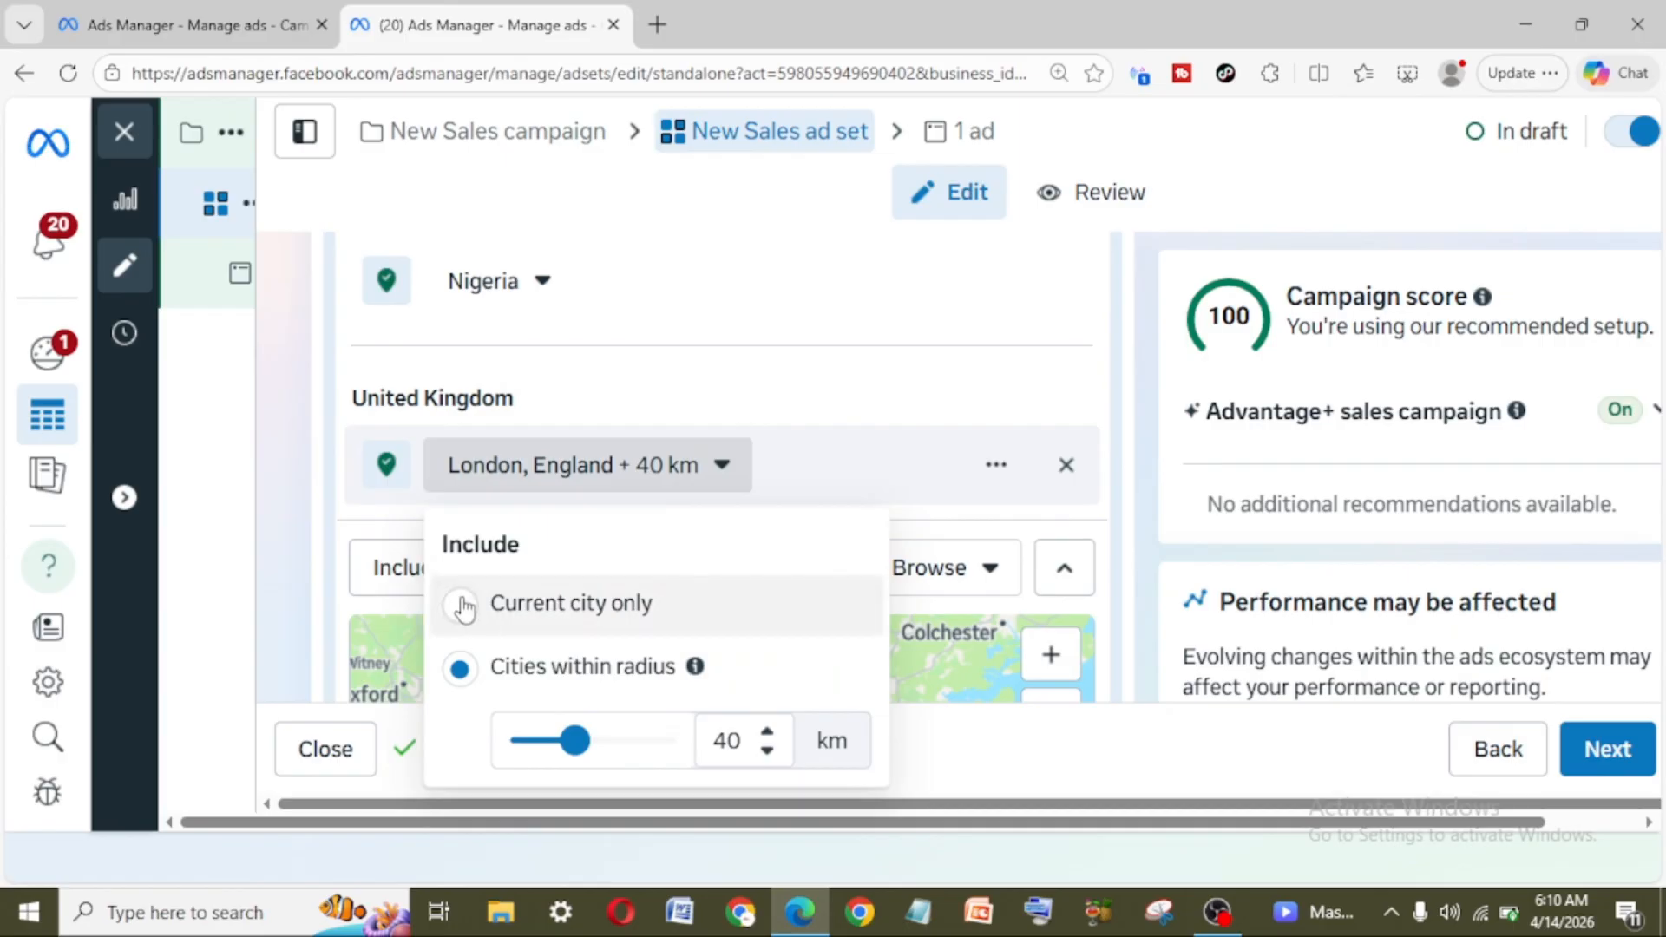
{"action": "left_click", "coordinate": [460, 603]}
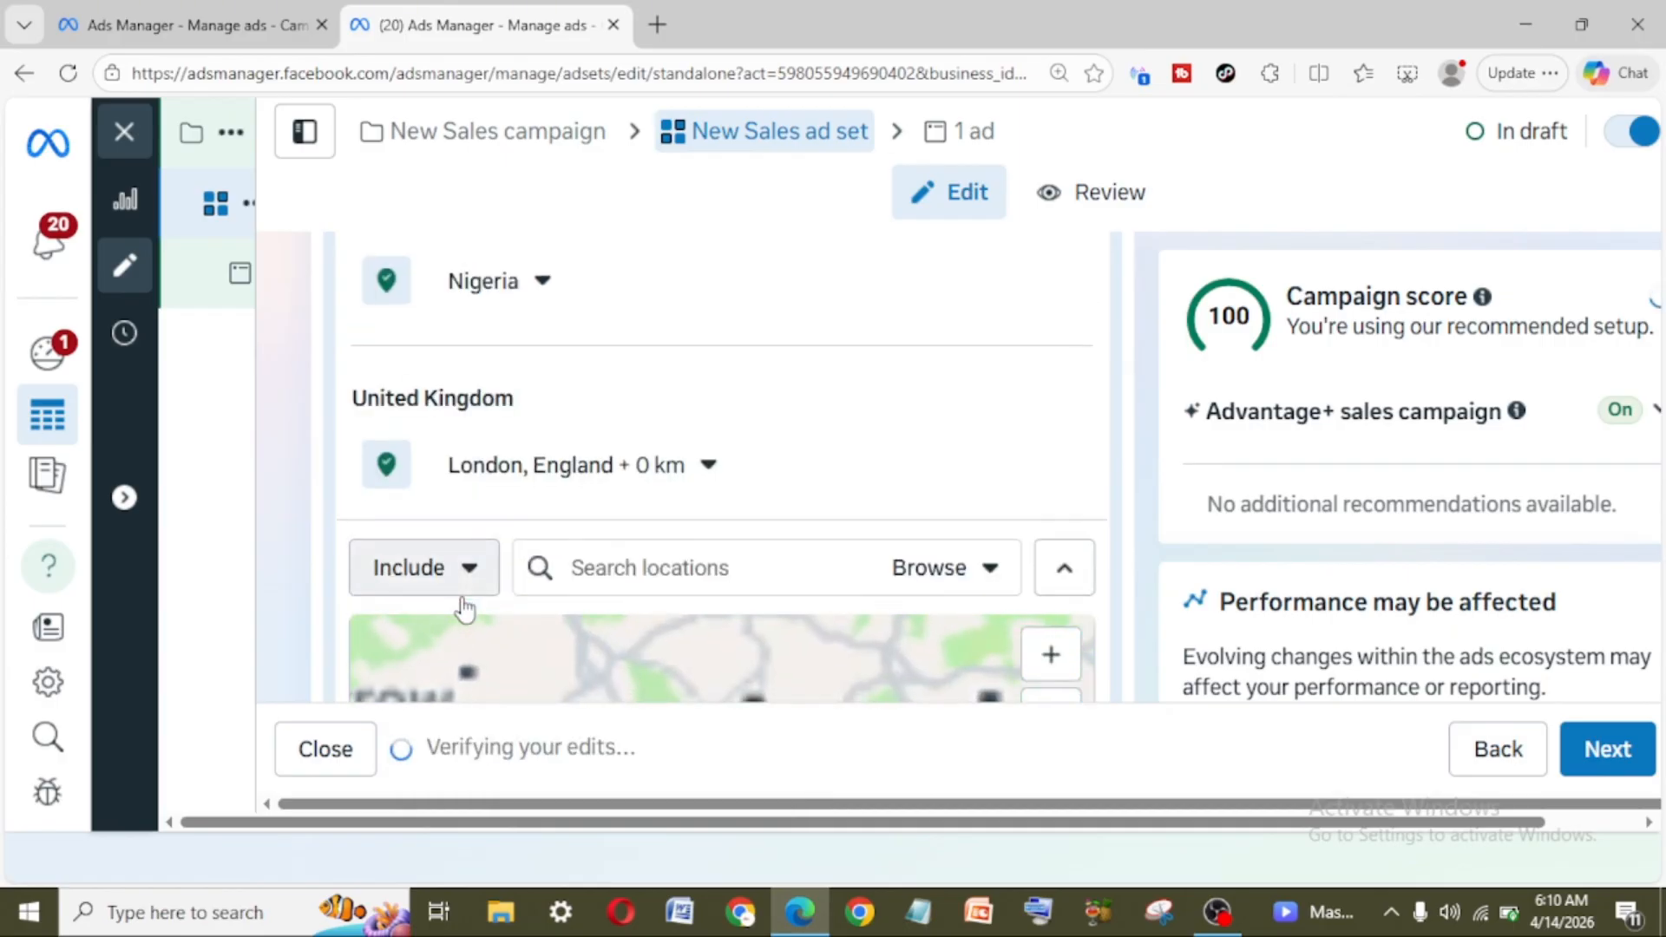
Step: Inspect the London area on the map and turn off "Reach more people likely to respond to your ads"
{"action": "scroll", "coordinate": [751, 534], "scroll_direction": "down", "scroll_amount": 4}
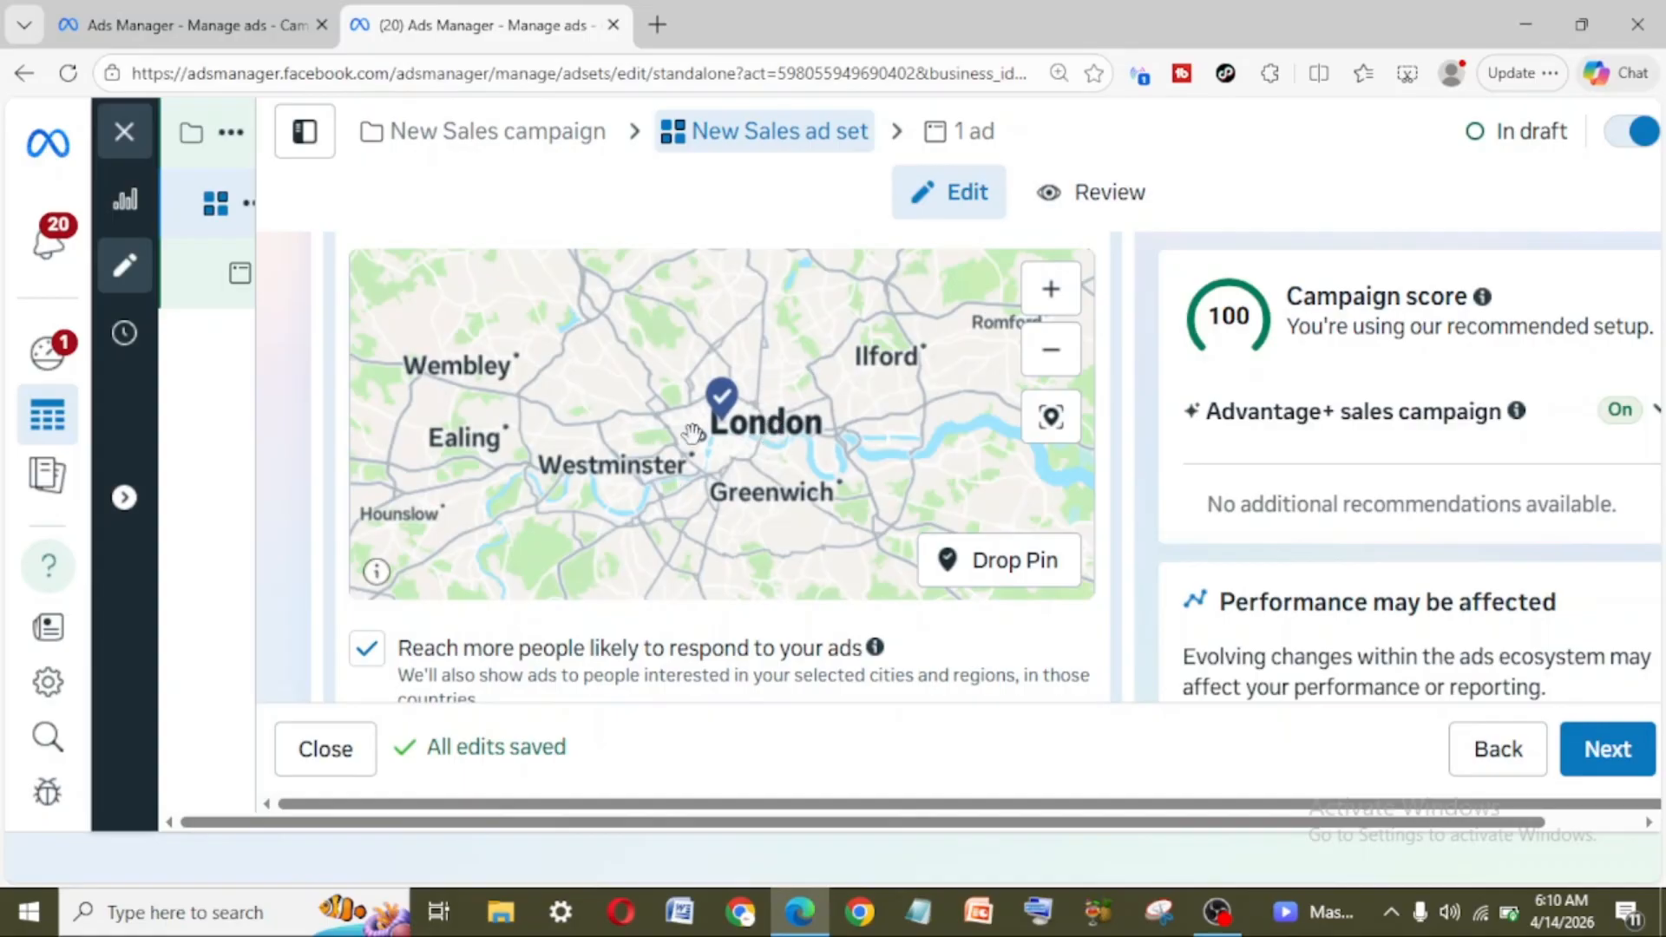
{"action": "scroll", "coordinate": [677, 560], "scroll_direction": "down", "scroll_amount": 2}
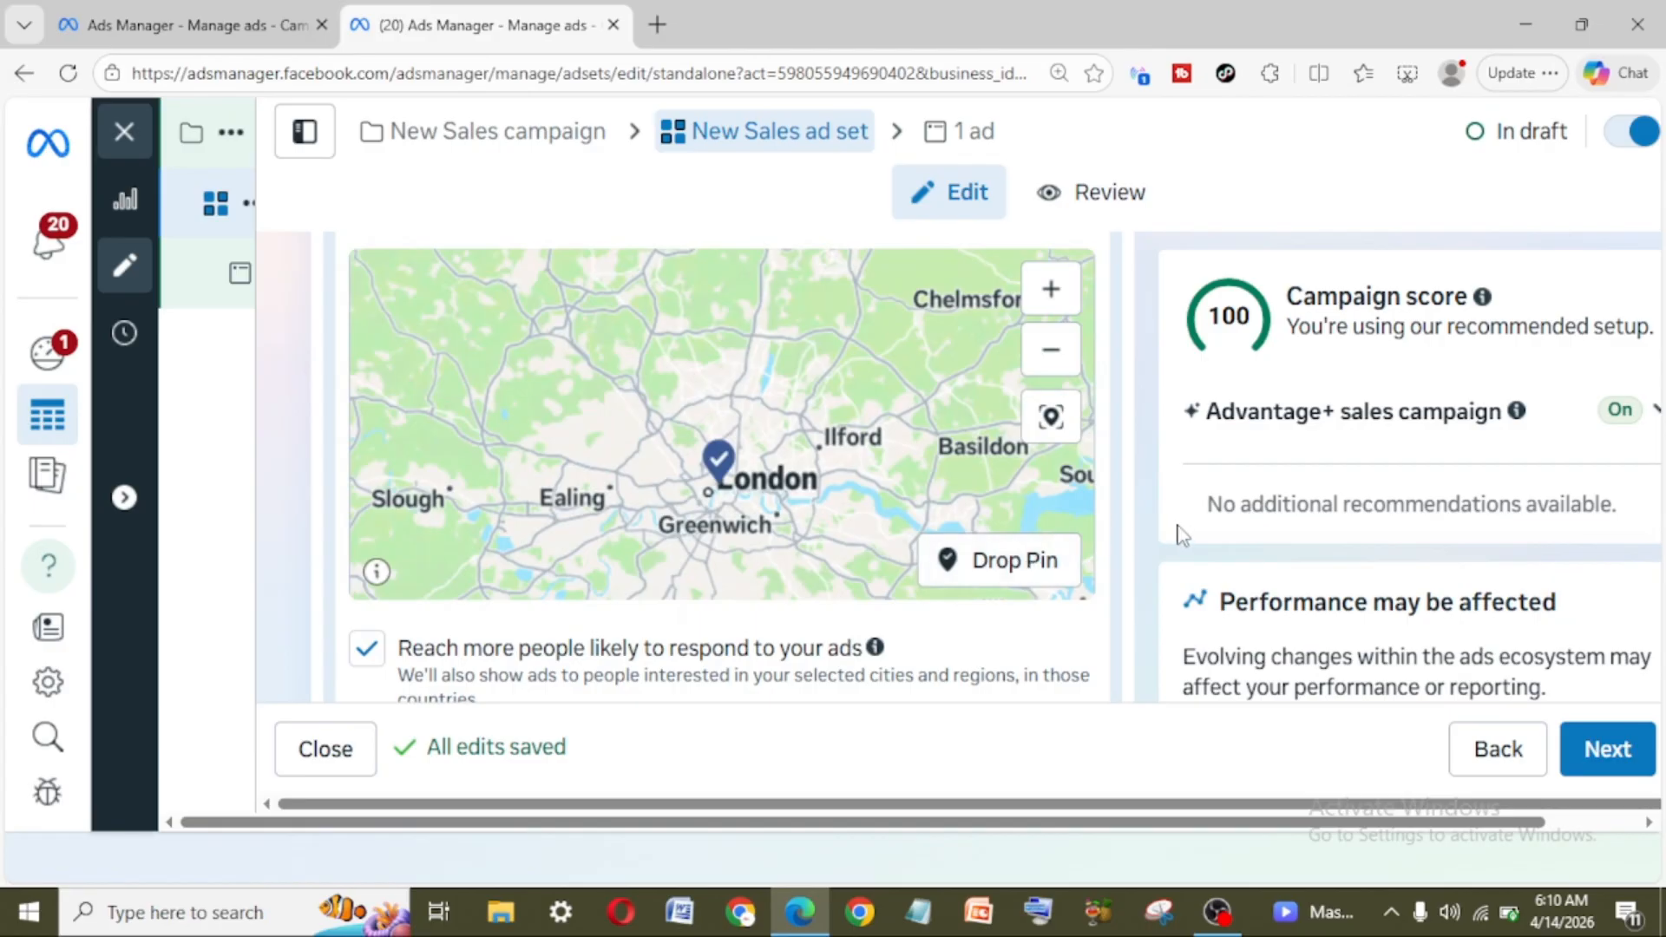
{"action": "scroll", "coordinate": [1178, 532], "scroll_direction": "down", "scroll_amount": 1}
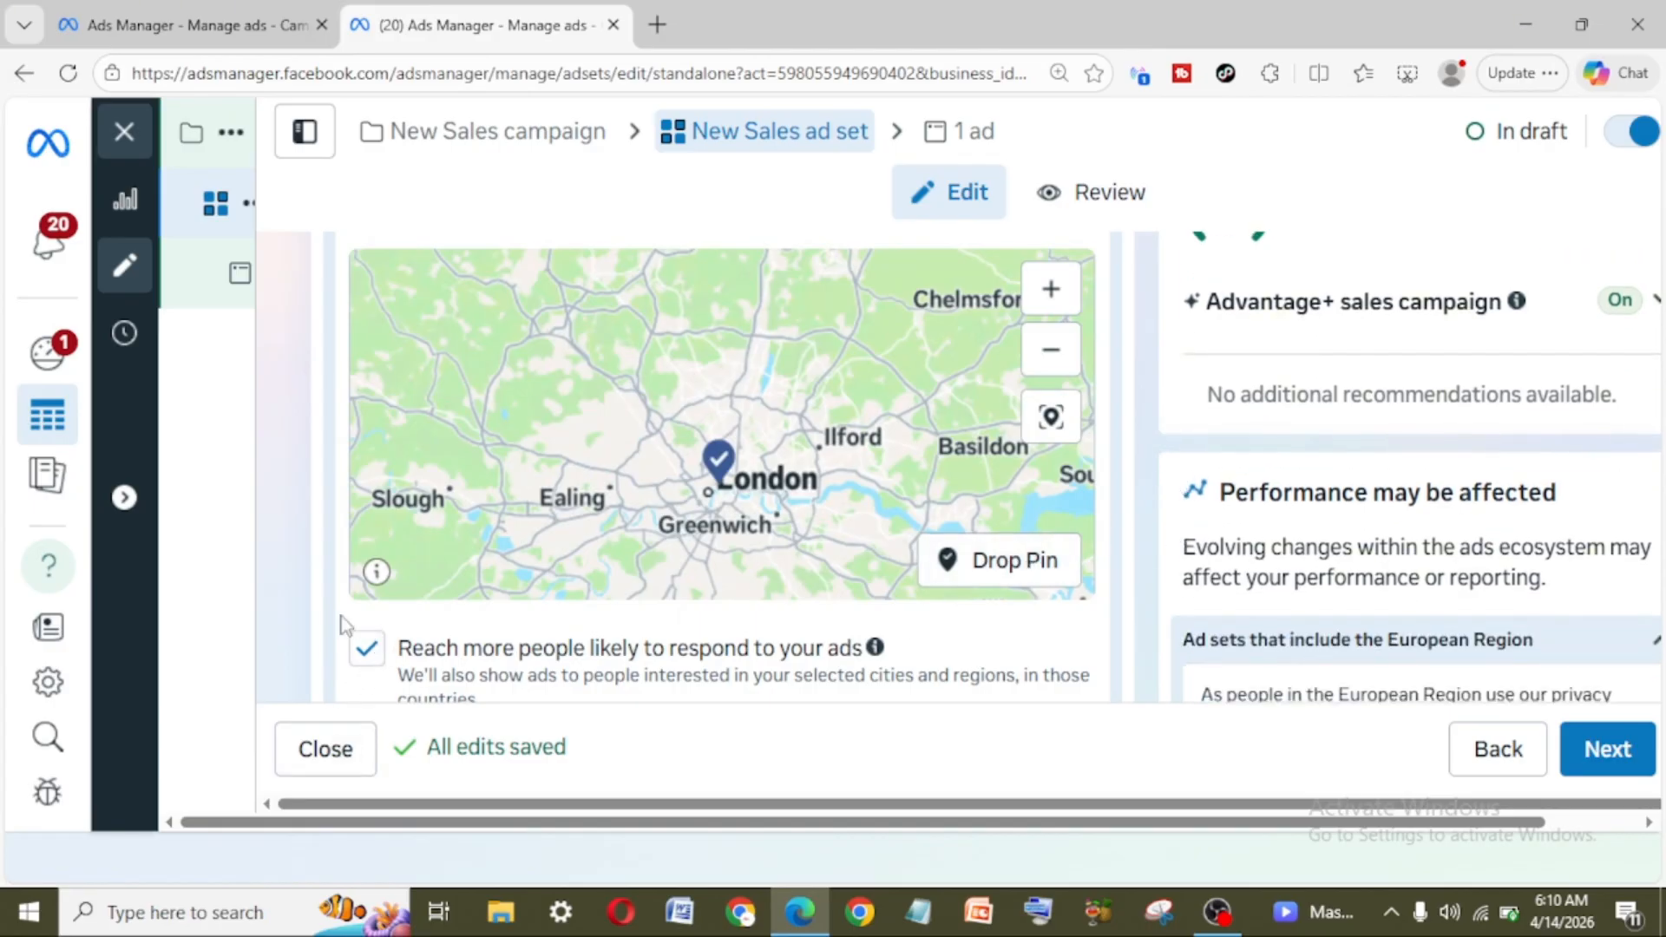
{"action": "left_click", "coordinate": [365, 653]}
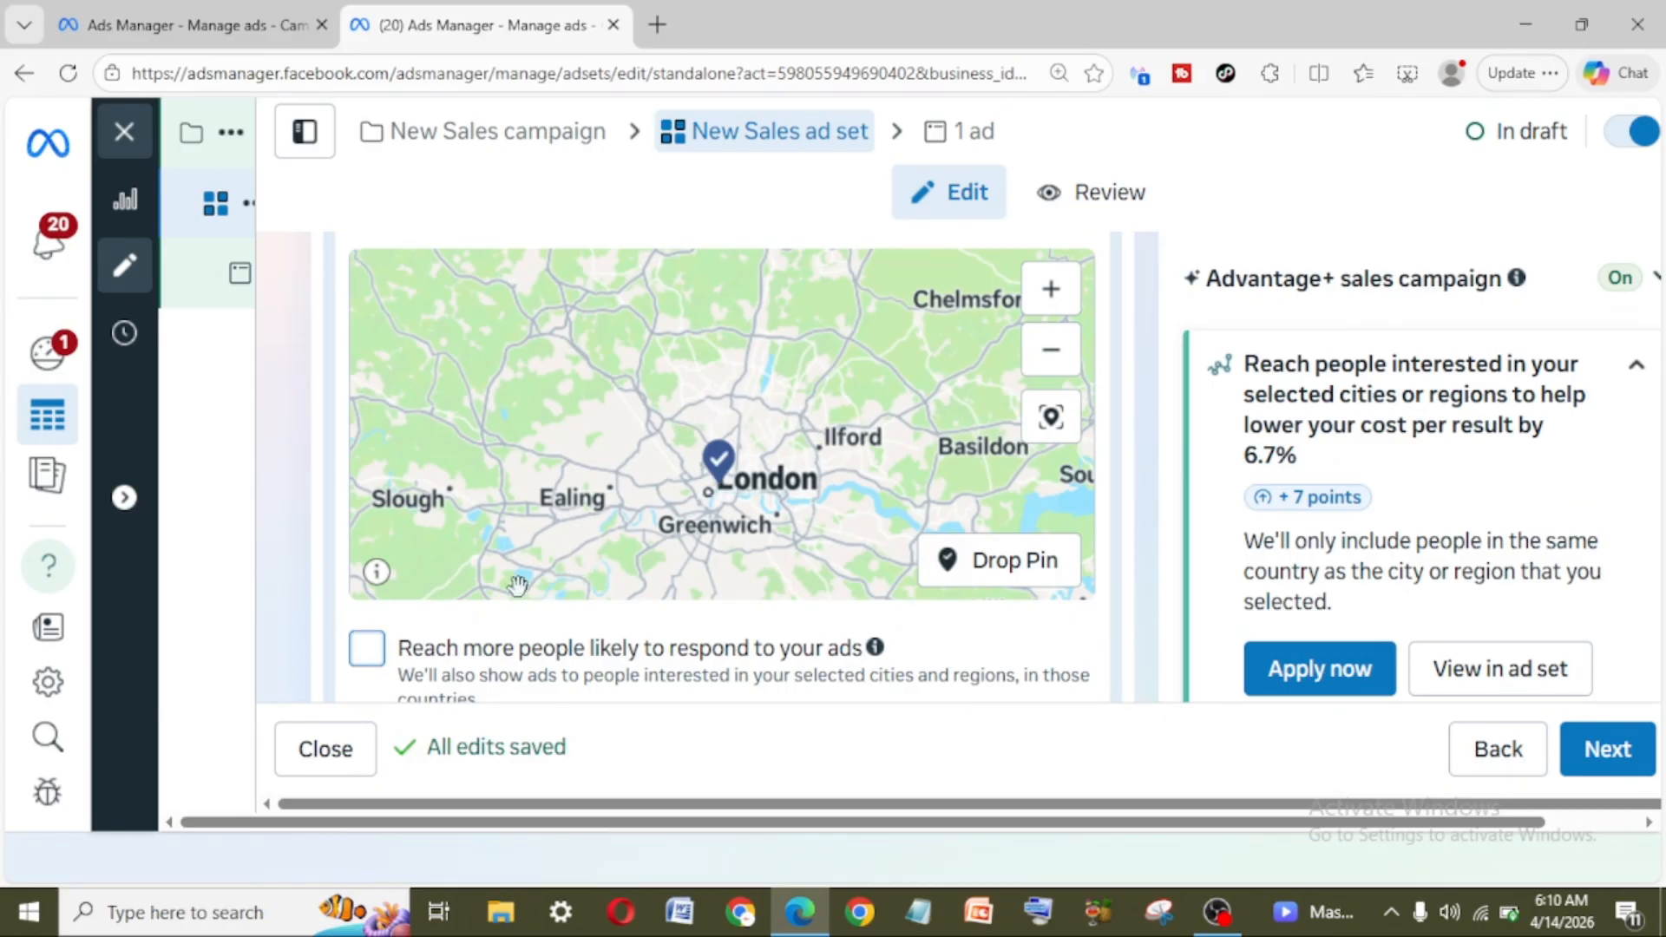
{"action": "left_click", "coordinate": [366, 651]}
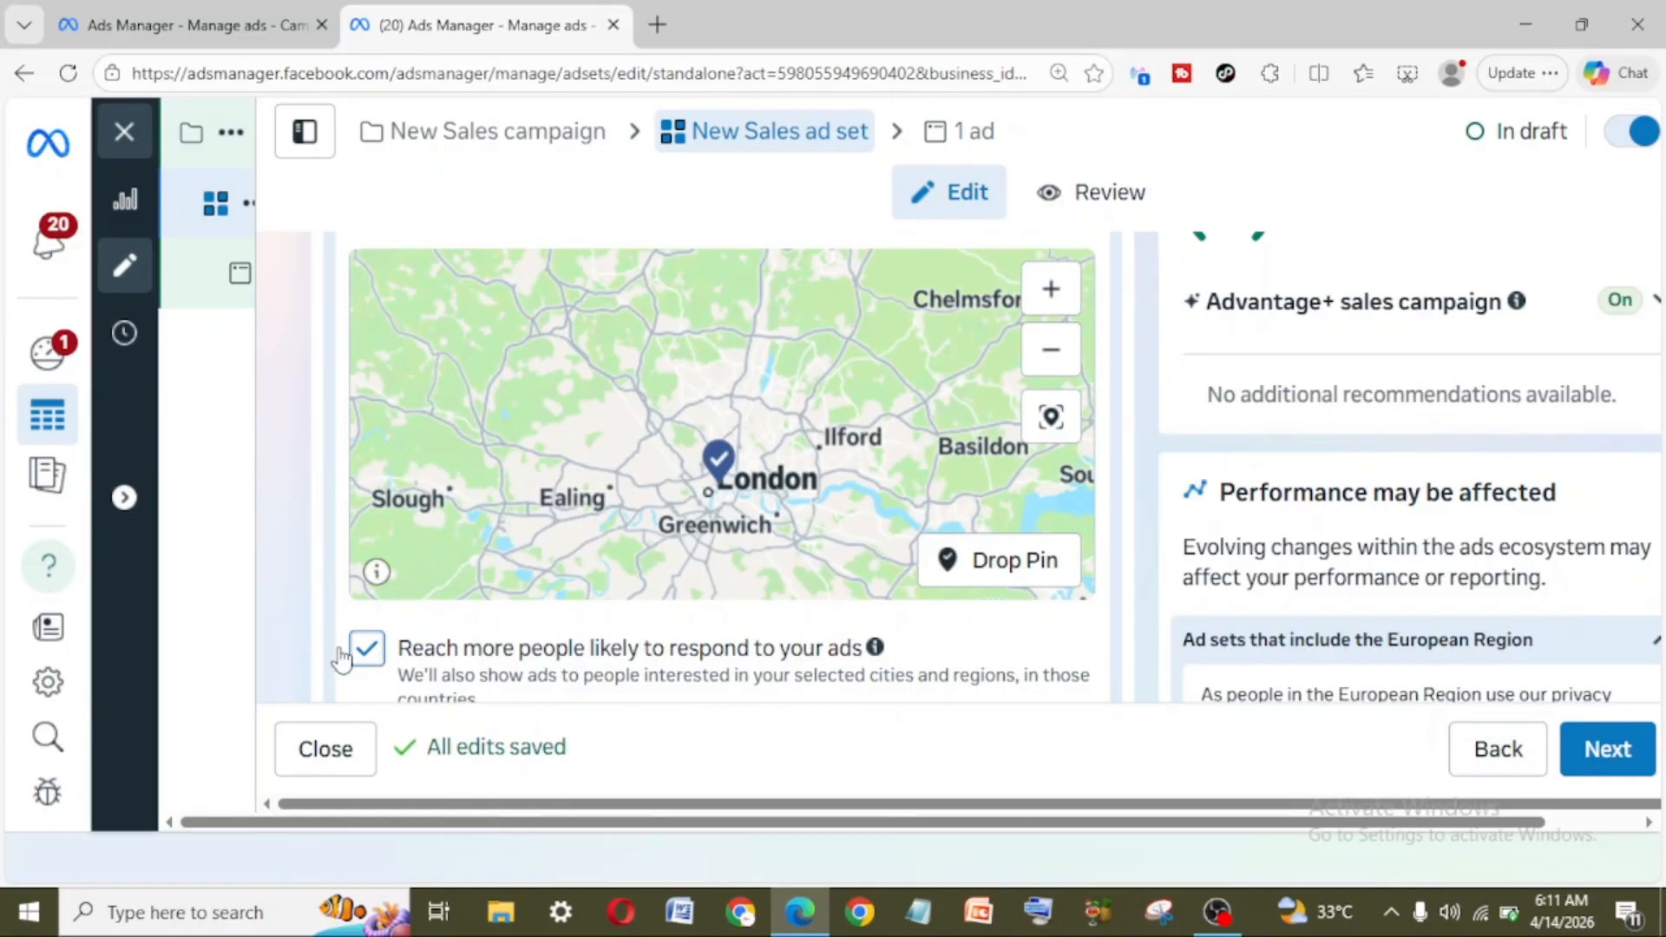
{"action": "left_click", "coordinate": [366, 649]}
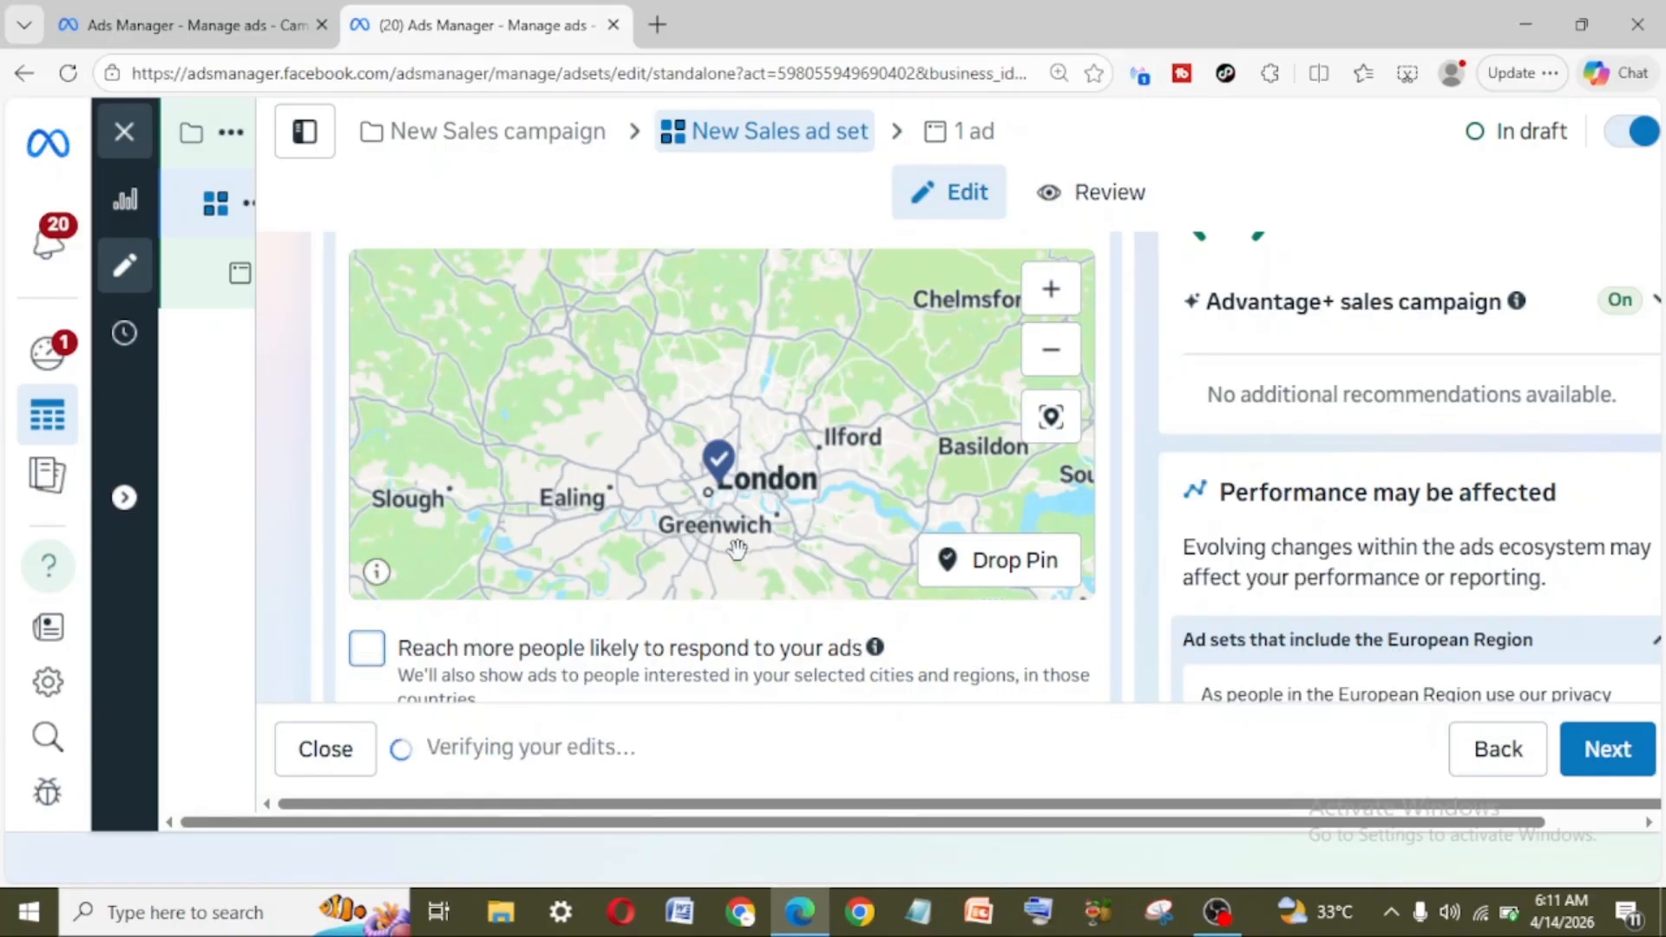
{"action": "scroll", "coordinate": [738, 548], "scroll_direction": "down", "scroll_amount": 3}
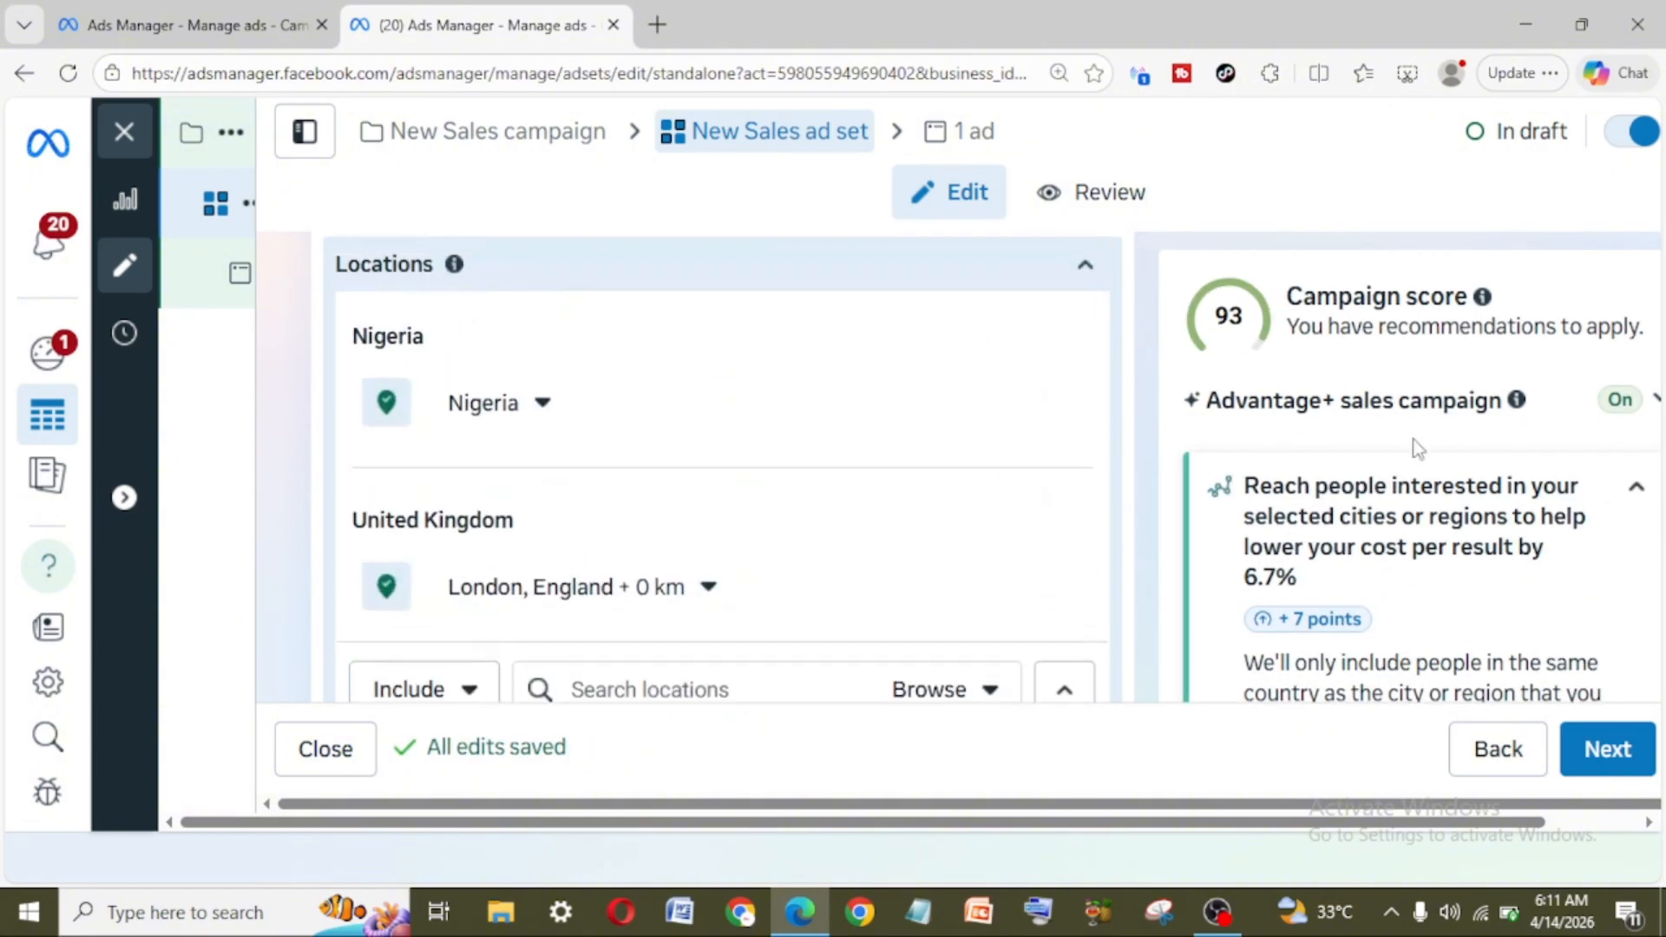
Step: Check London's radius options and remove London, England from the included locations
{"action": "left_click", "coordinate": [710, 588]}
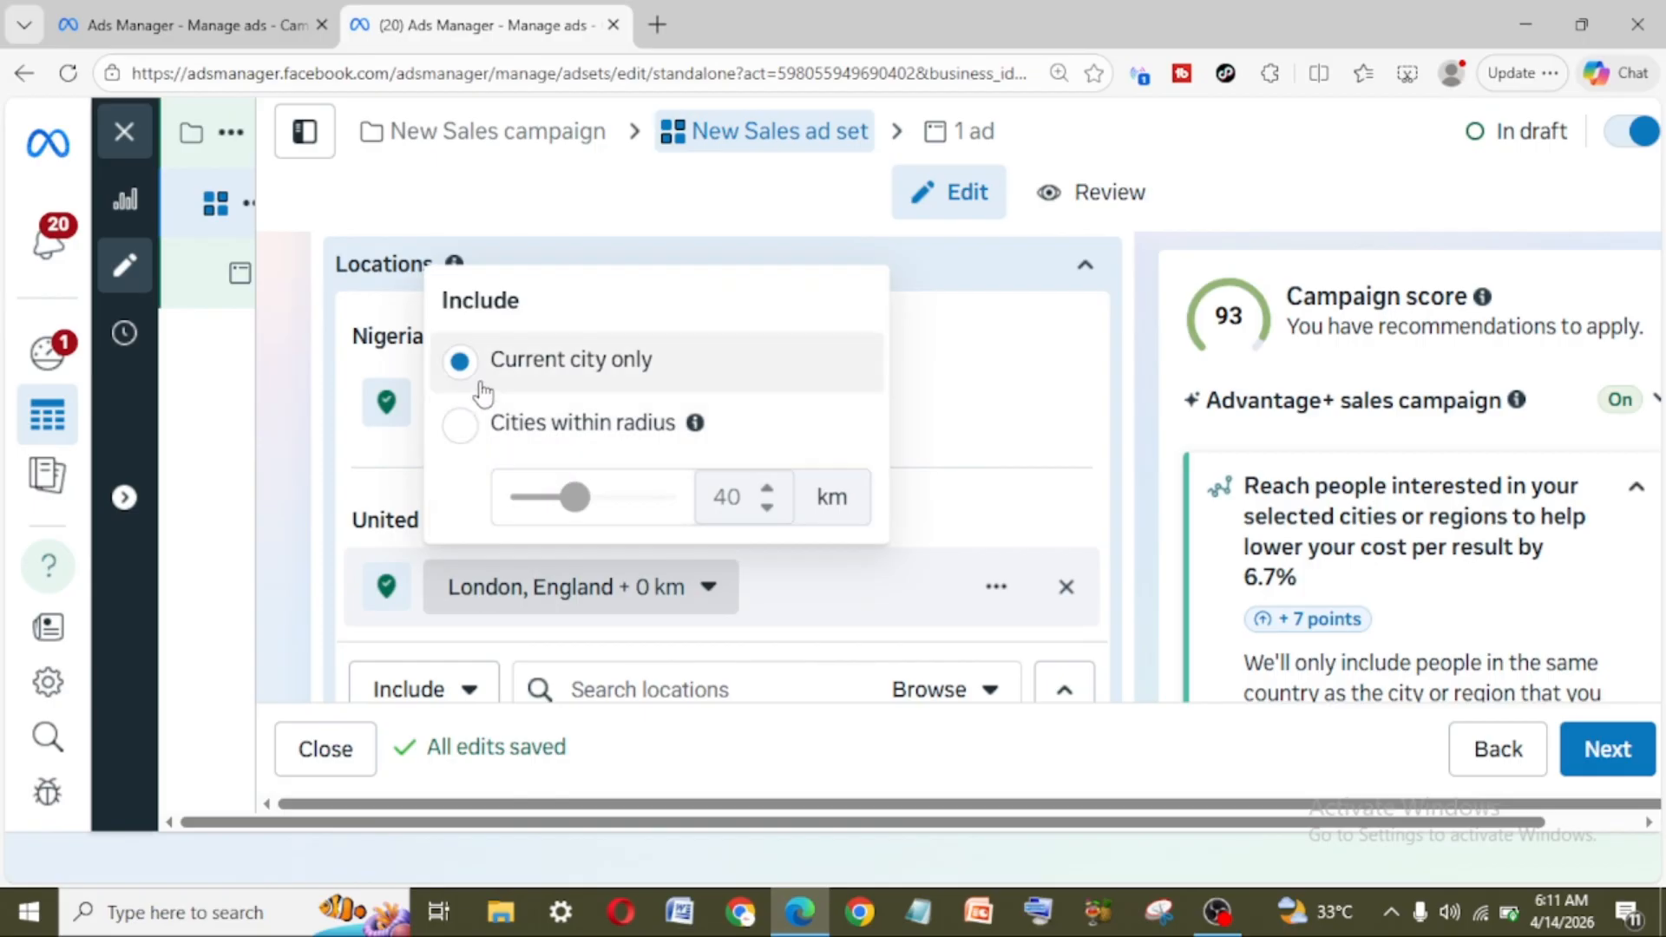
{"action": "left_click", "coordinate": [982, 482]}
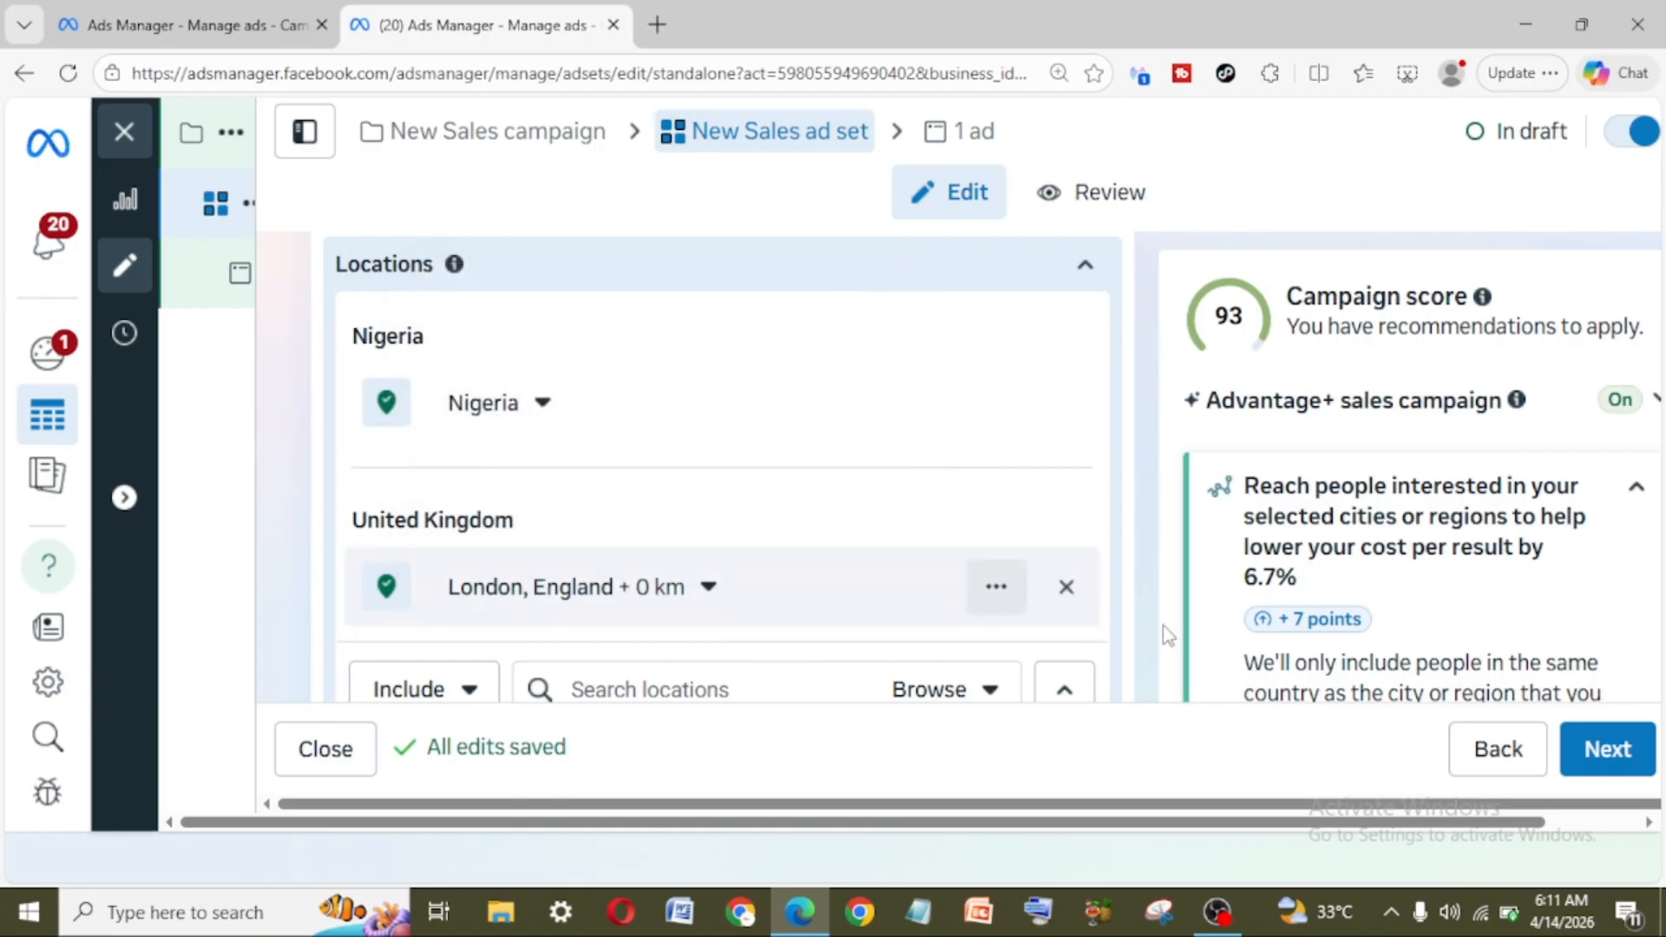
{"action": "left_click", "coordinate": [1066, 588]}
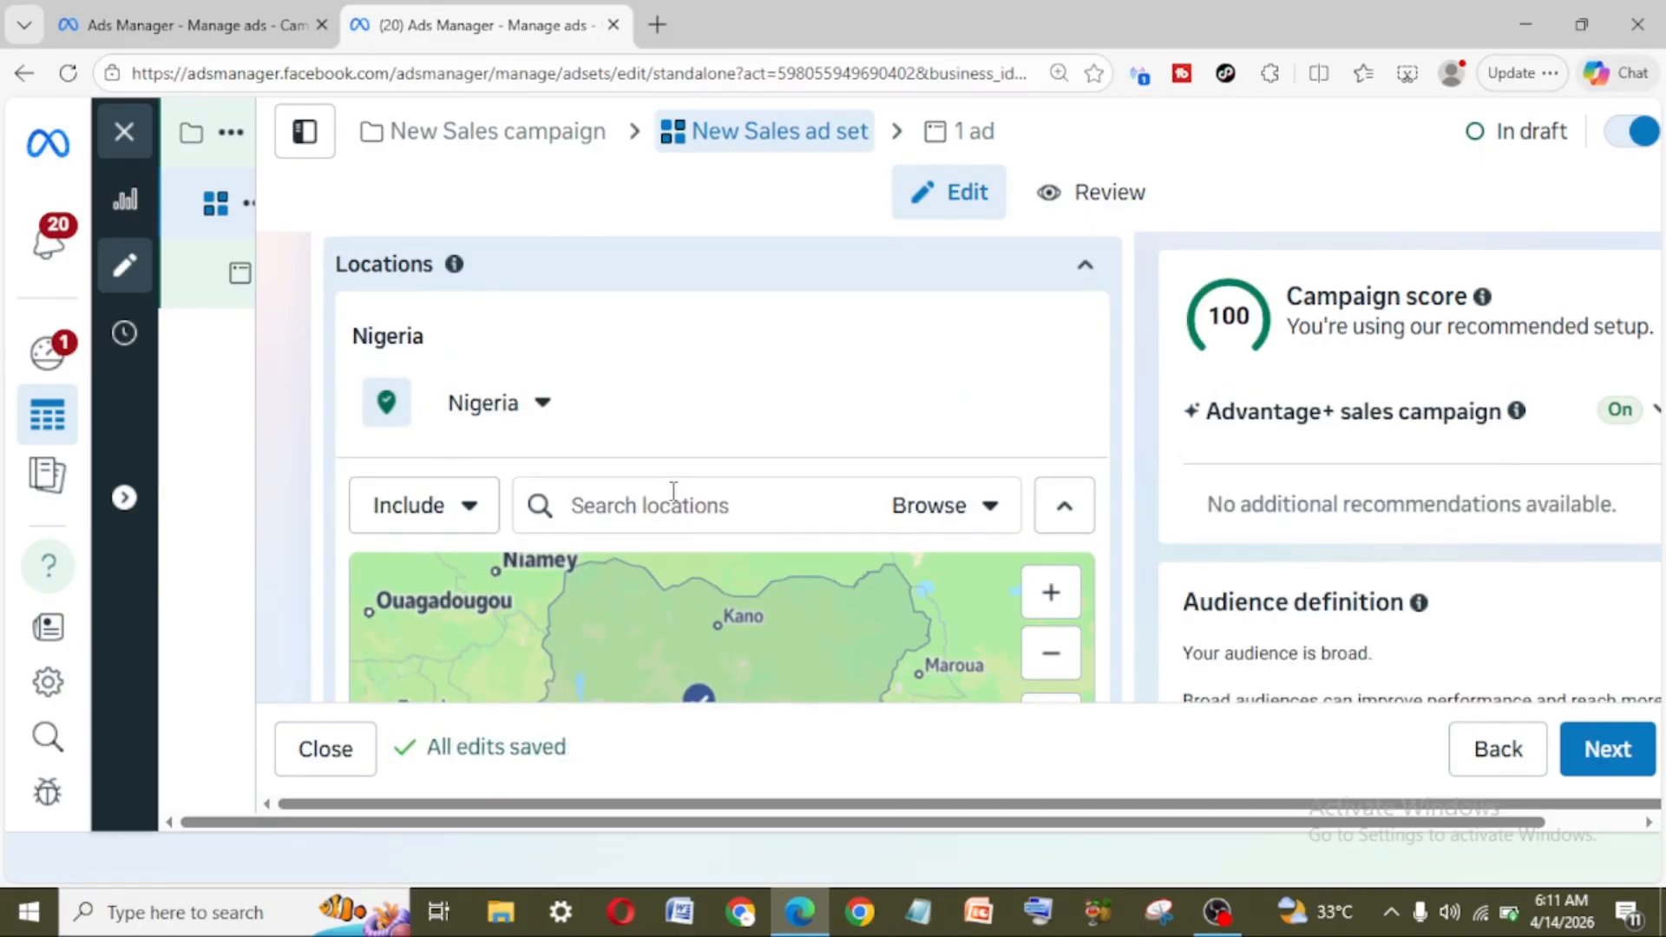
Step: Include Abuja, Federal Capital Territory, Nigeria, restrict it to the current city only, and inspect its area on the map
{"action": "type", "text": "abuja"}
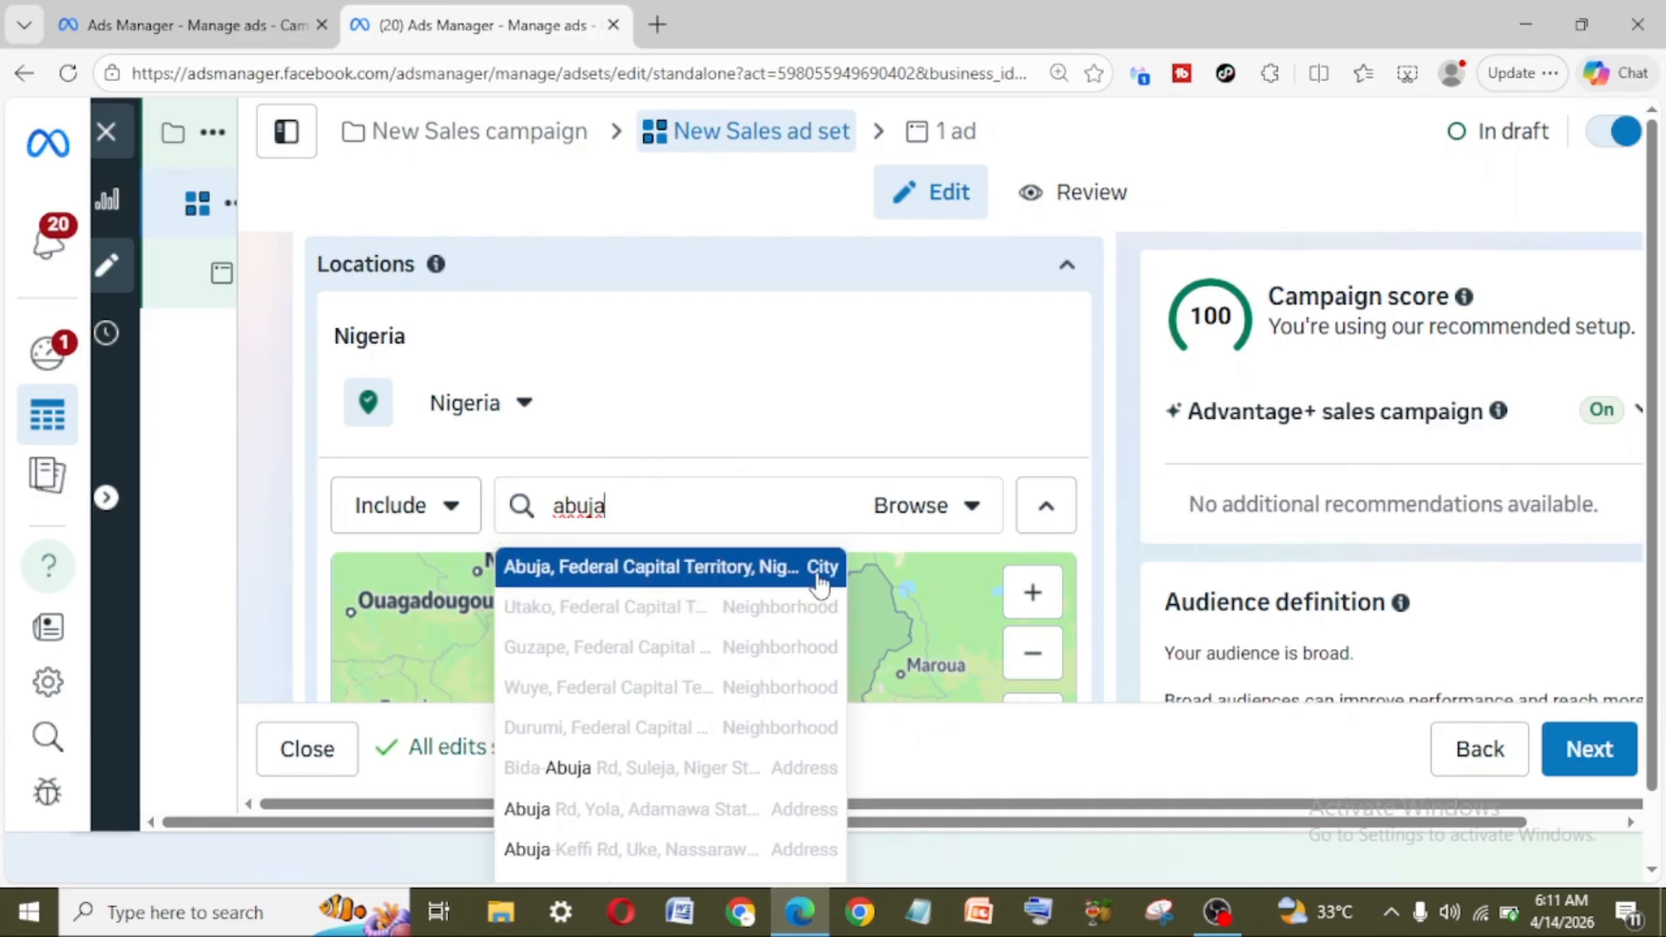
{"action": "left_click", "coordinate": [568, 572]}
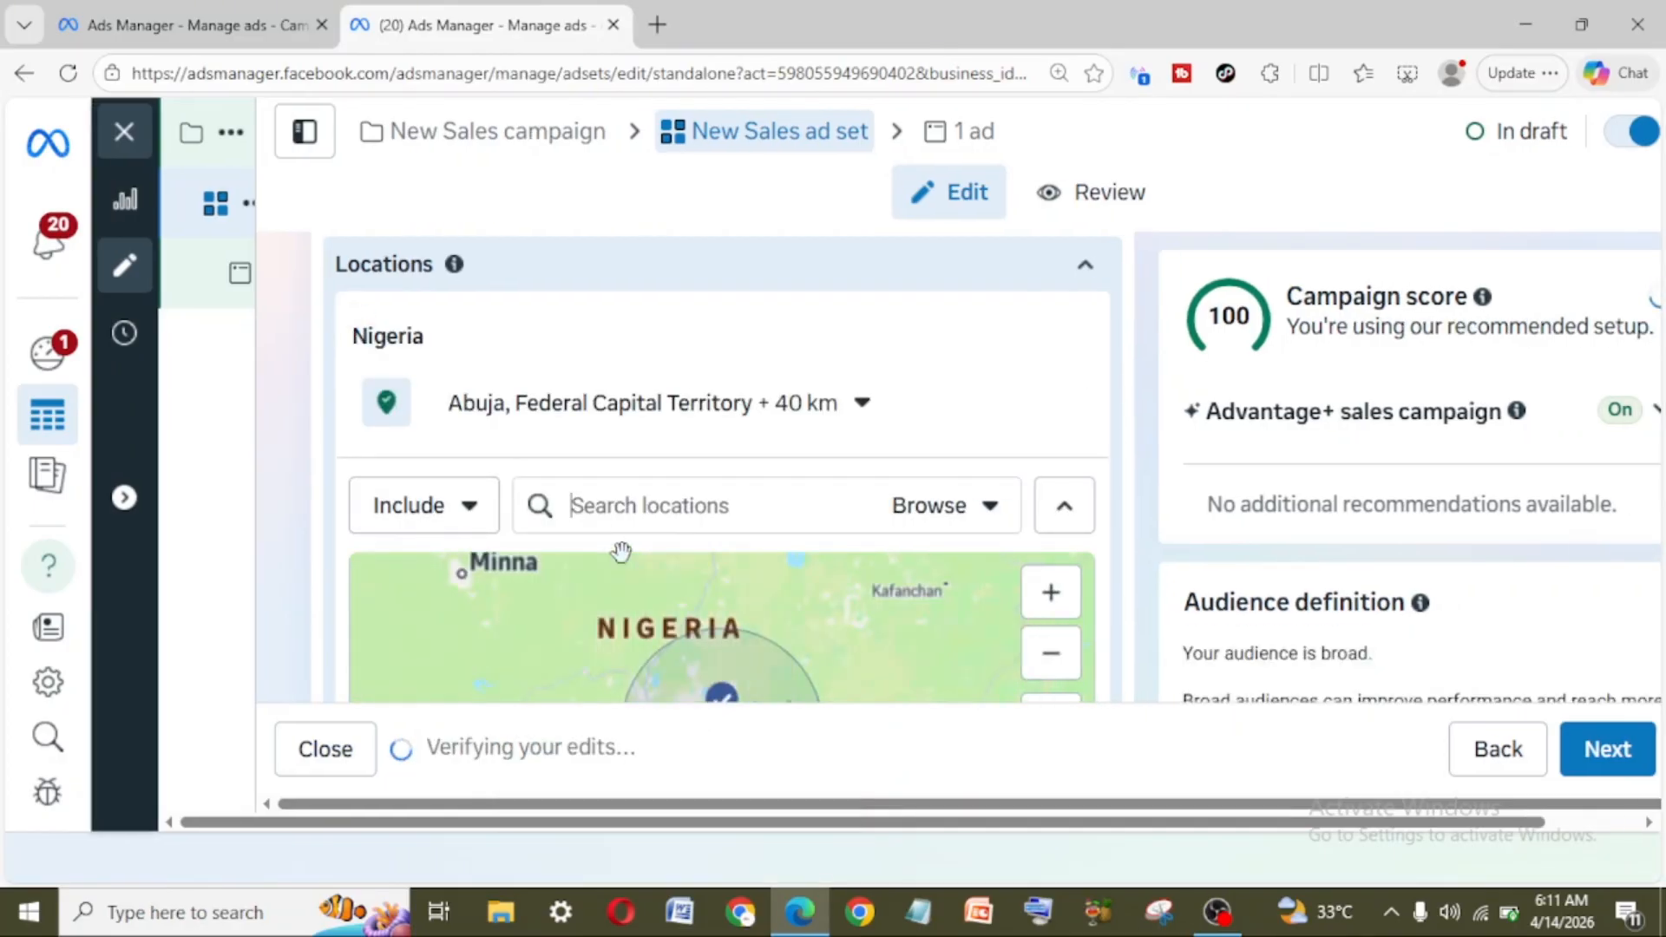
{"action": "left_click", "coordinate": [862, 405]}
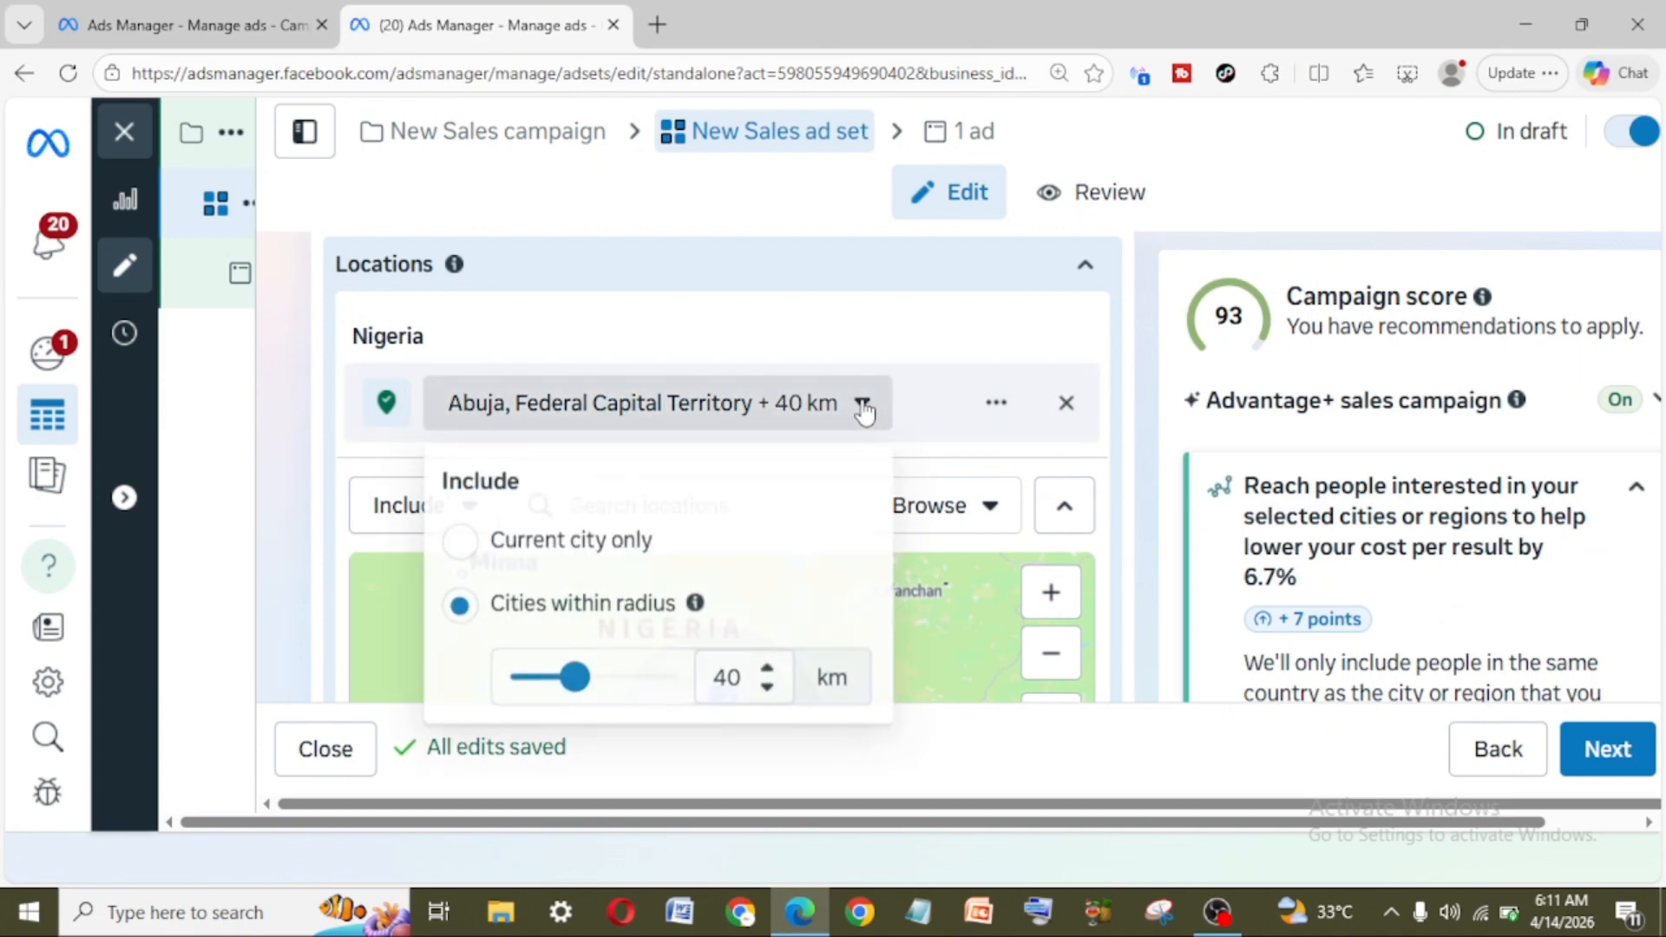
{"action": "left_click", "coordinate": [460, 544]}
{"action": "scroll", "coordinate": [707, 521], "scroll_direction": "down", "scroll_amount": 3}
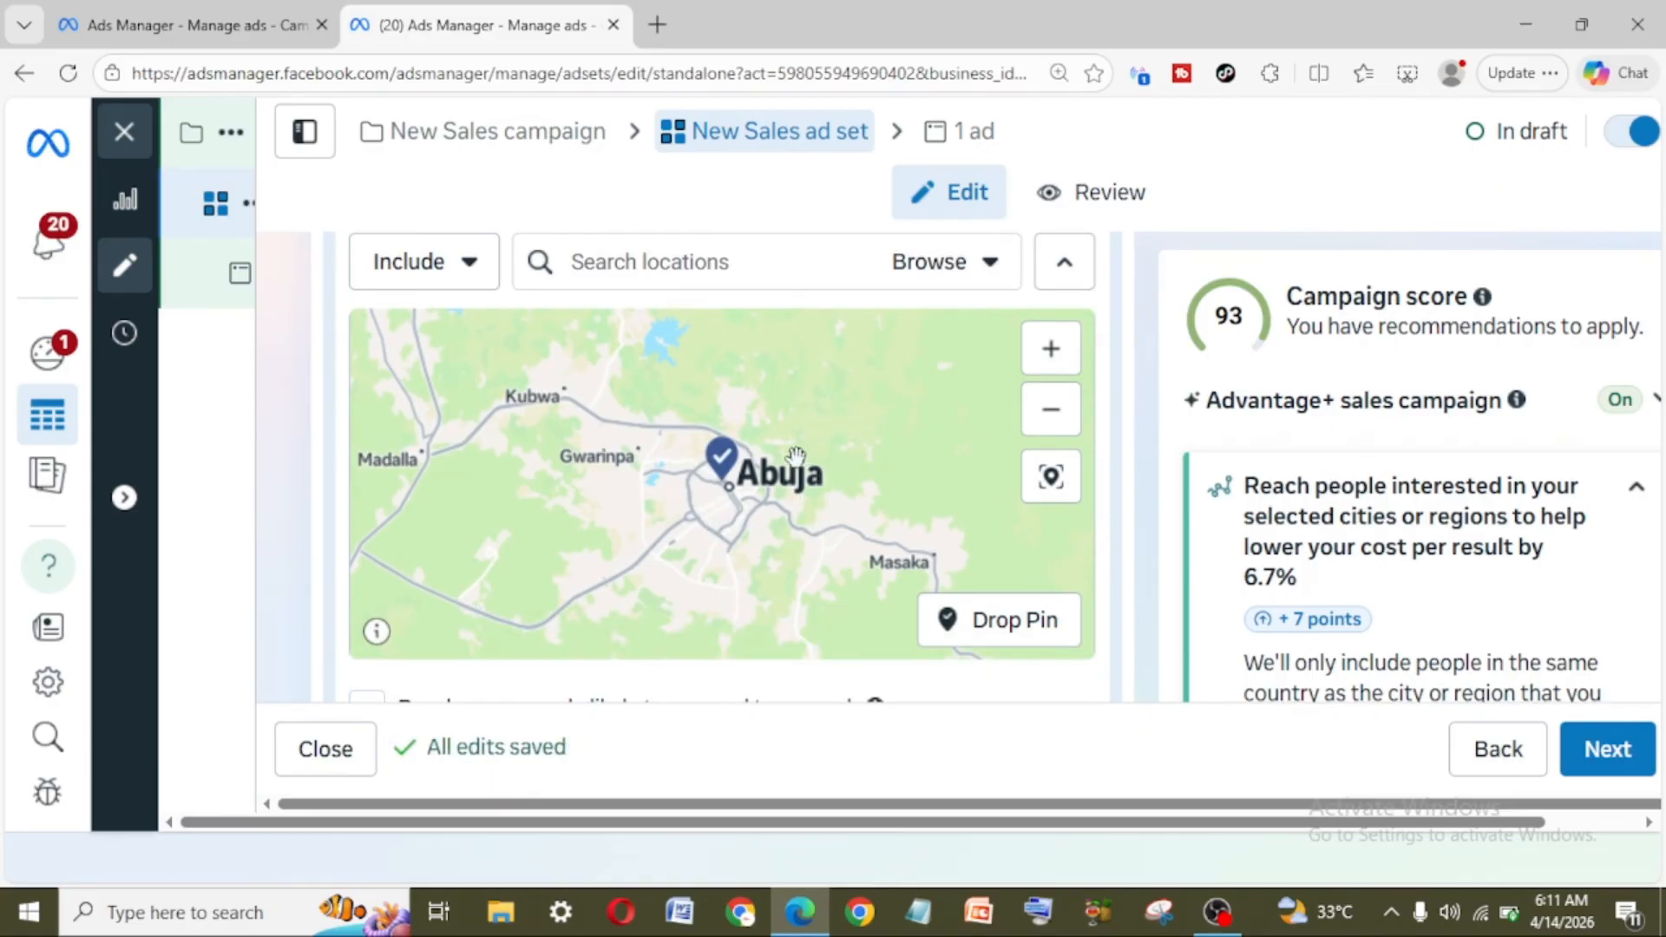
{"action": "scroll", "coordinate": [779, 562], "scroll_direction": "down", "scroll_amount": 2}
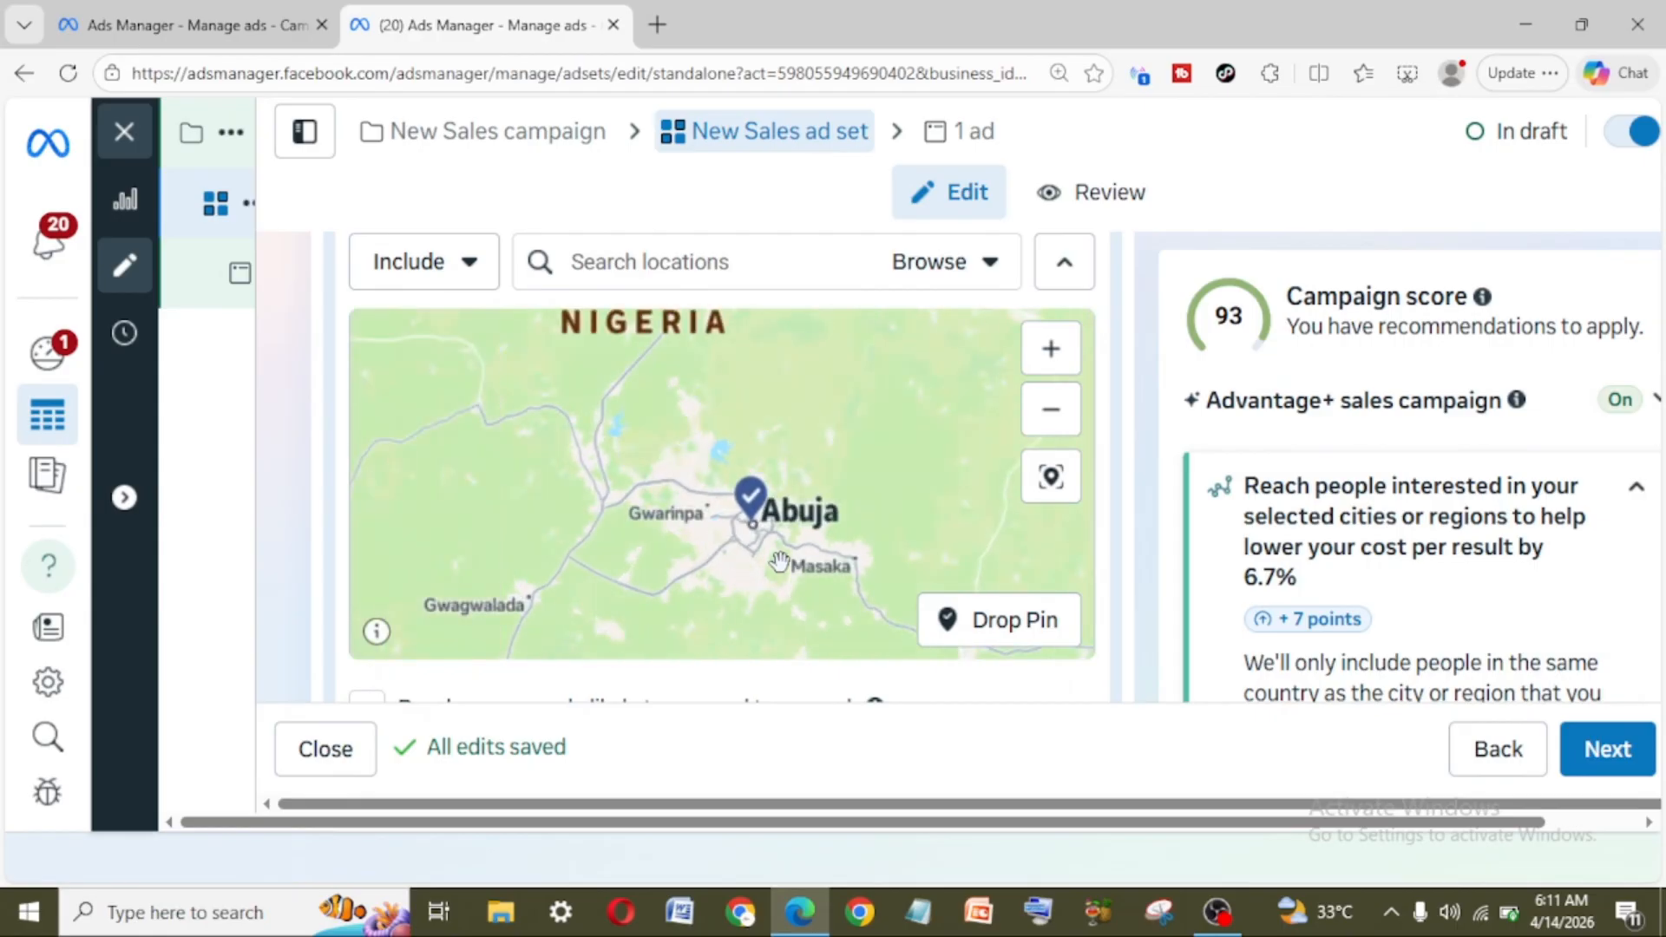
{"action": "scroll", "coordinate": [868, 571], "scroll_direction": "down", "scroll_amount": 2}
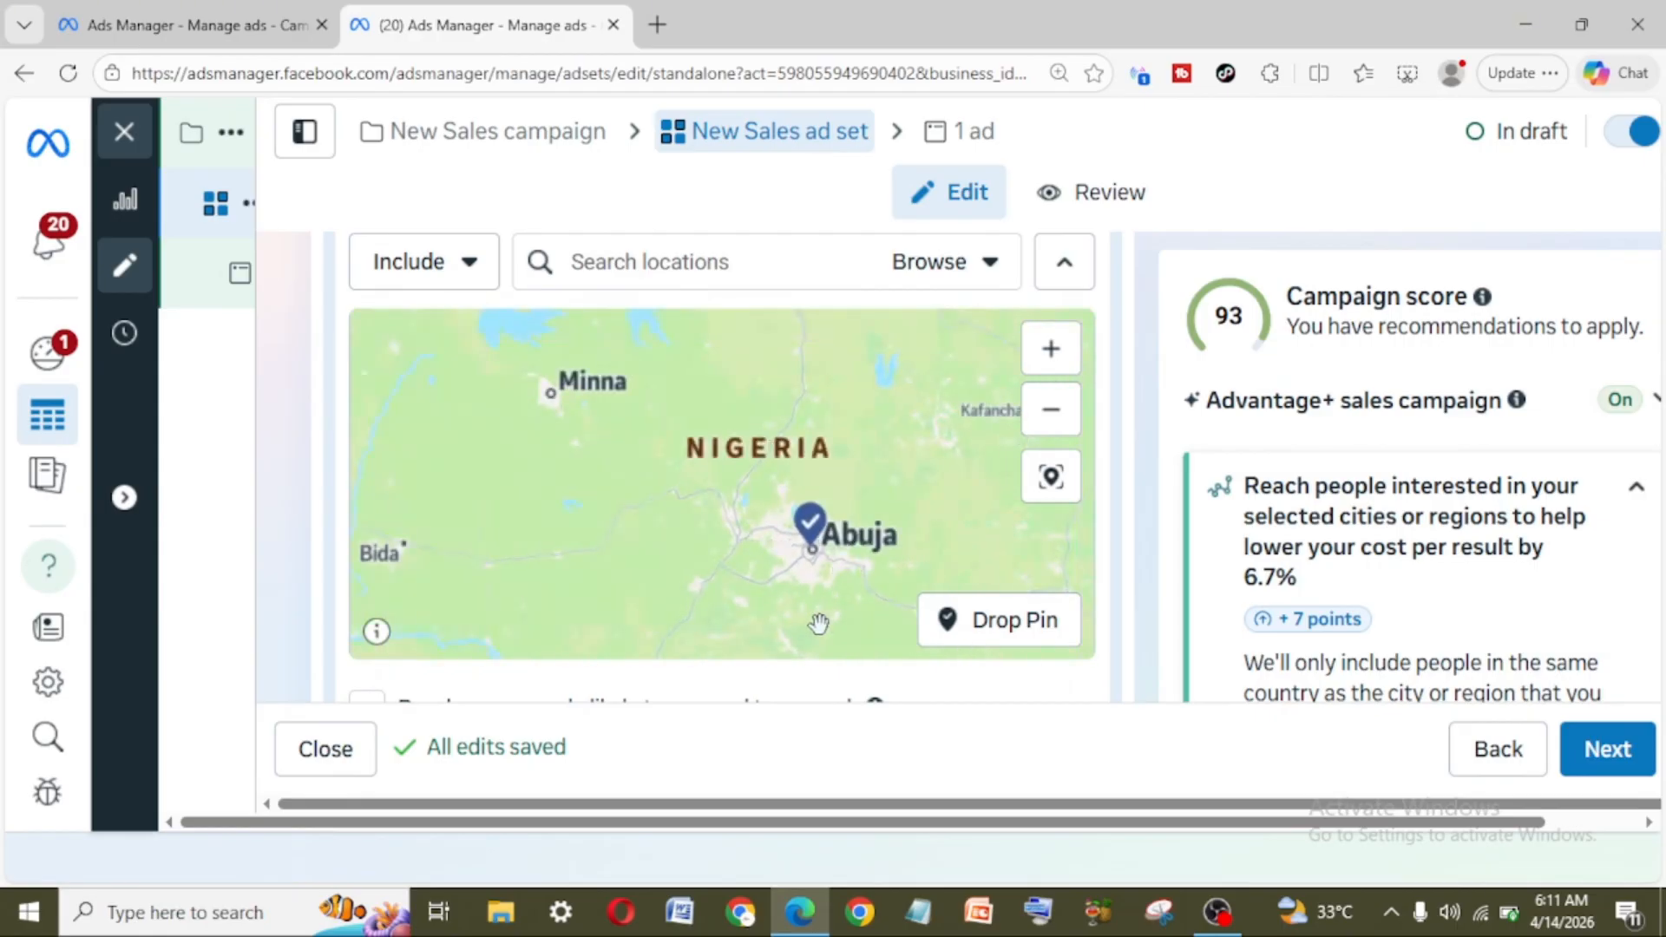
Step: Add California, United States as an included location and remove Abuja, Federal Capital Territory from the locations
{"action": "scroll", "coordinate": [880, 582], "scroll_direction": "up", "scroll_amount": 3}
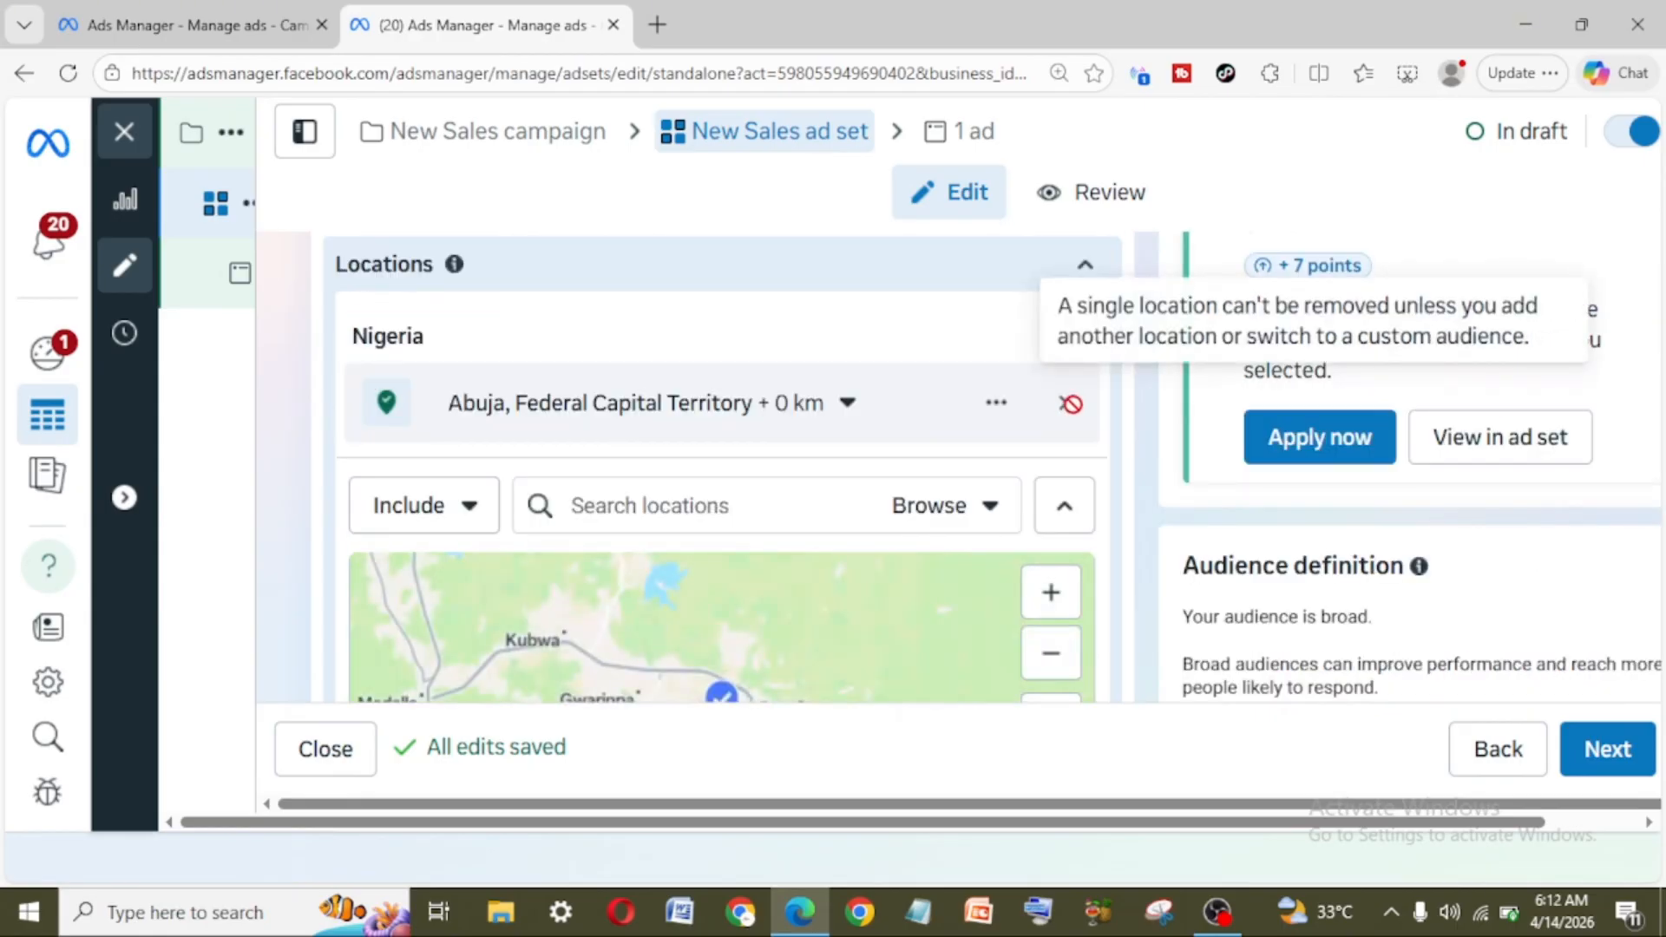
{"action": "left_click", "coordinate": [678, 519]}
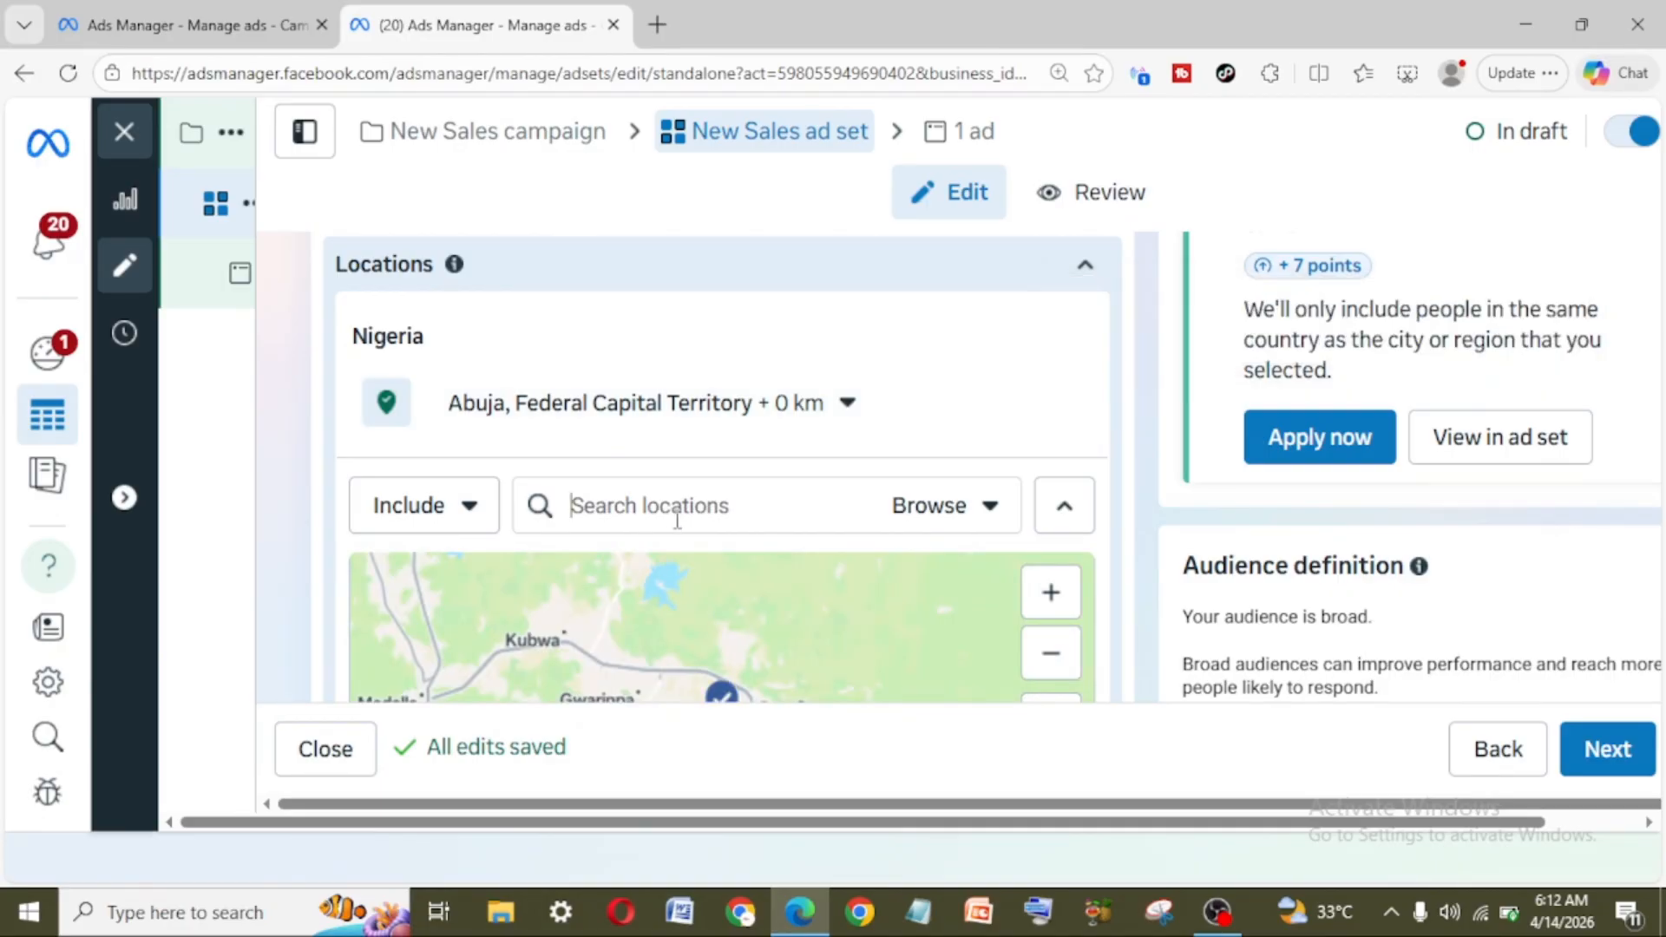
{"action": "type", "text": "calif"}
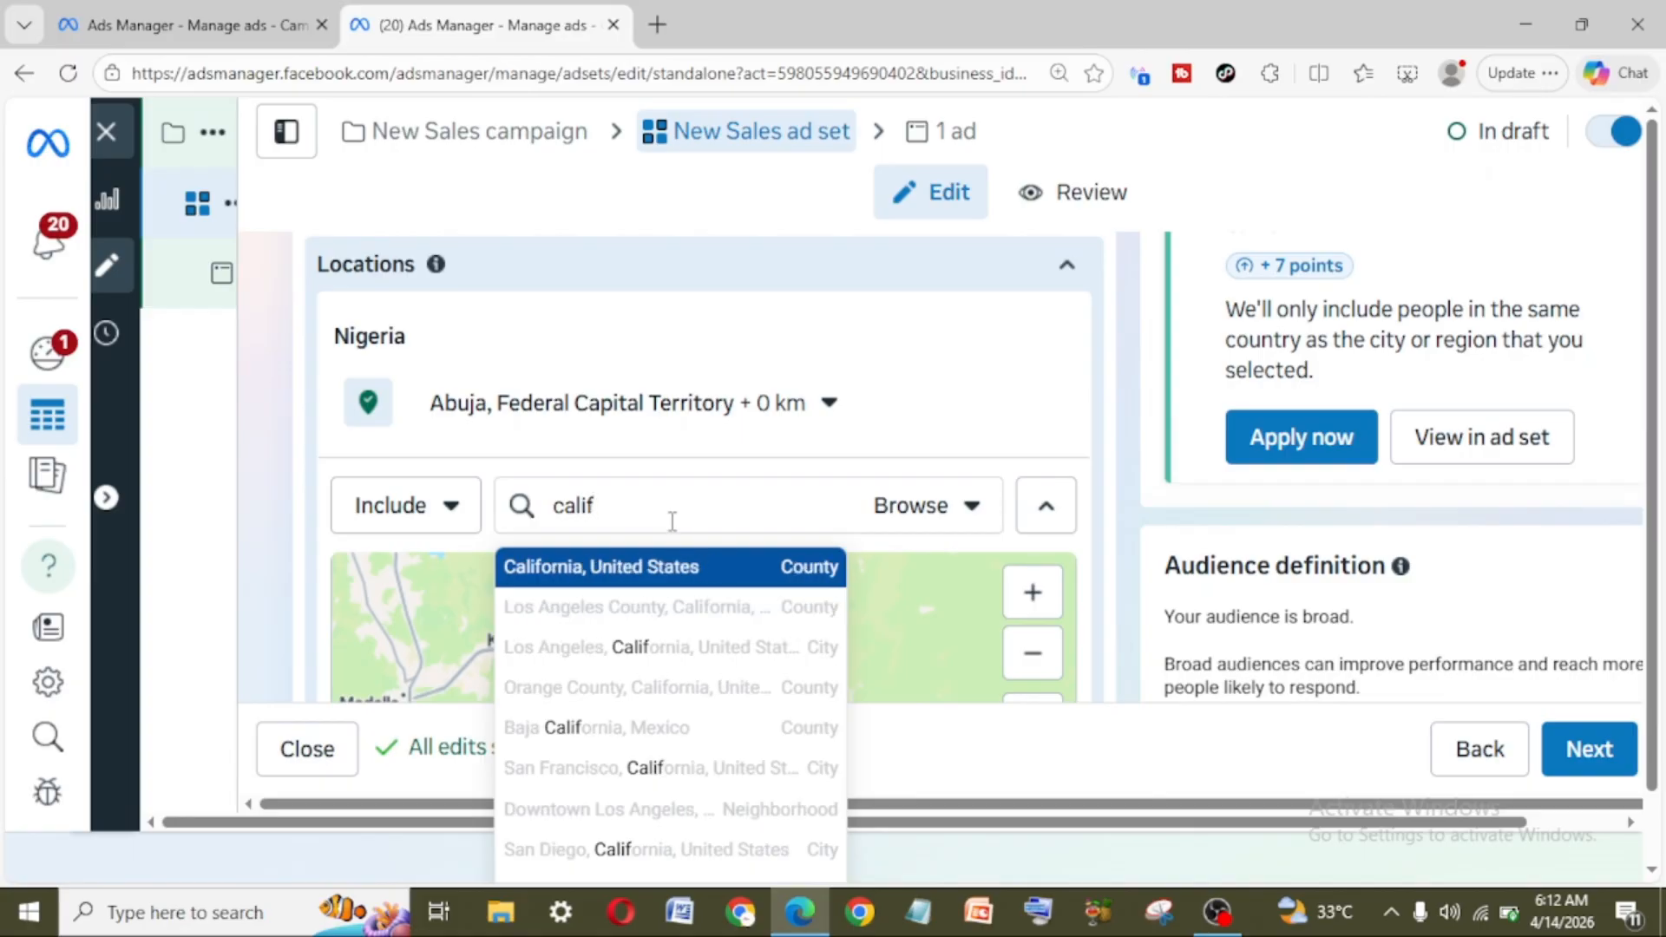
{"action": "left_click", "coordinate": [685, 570]}
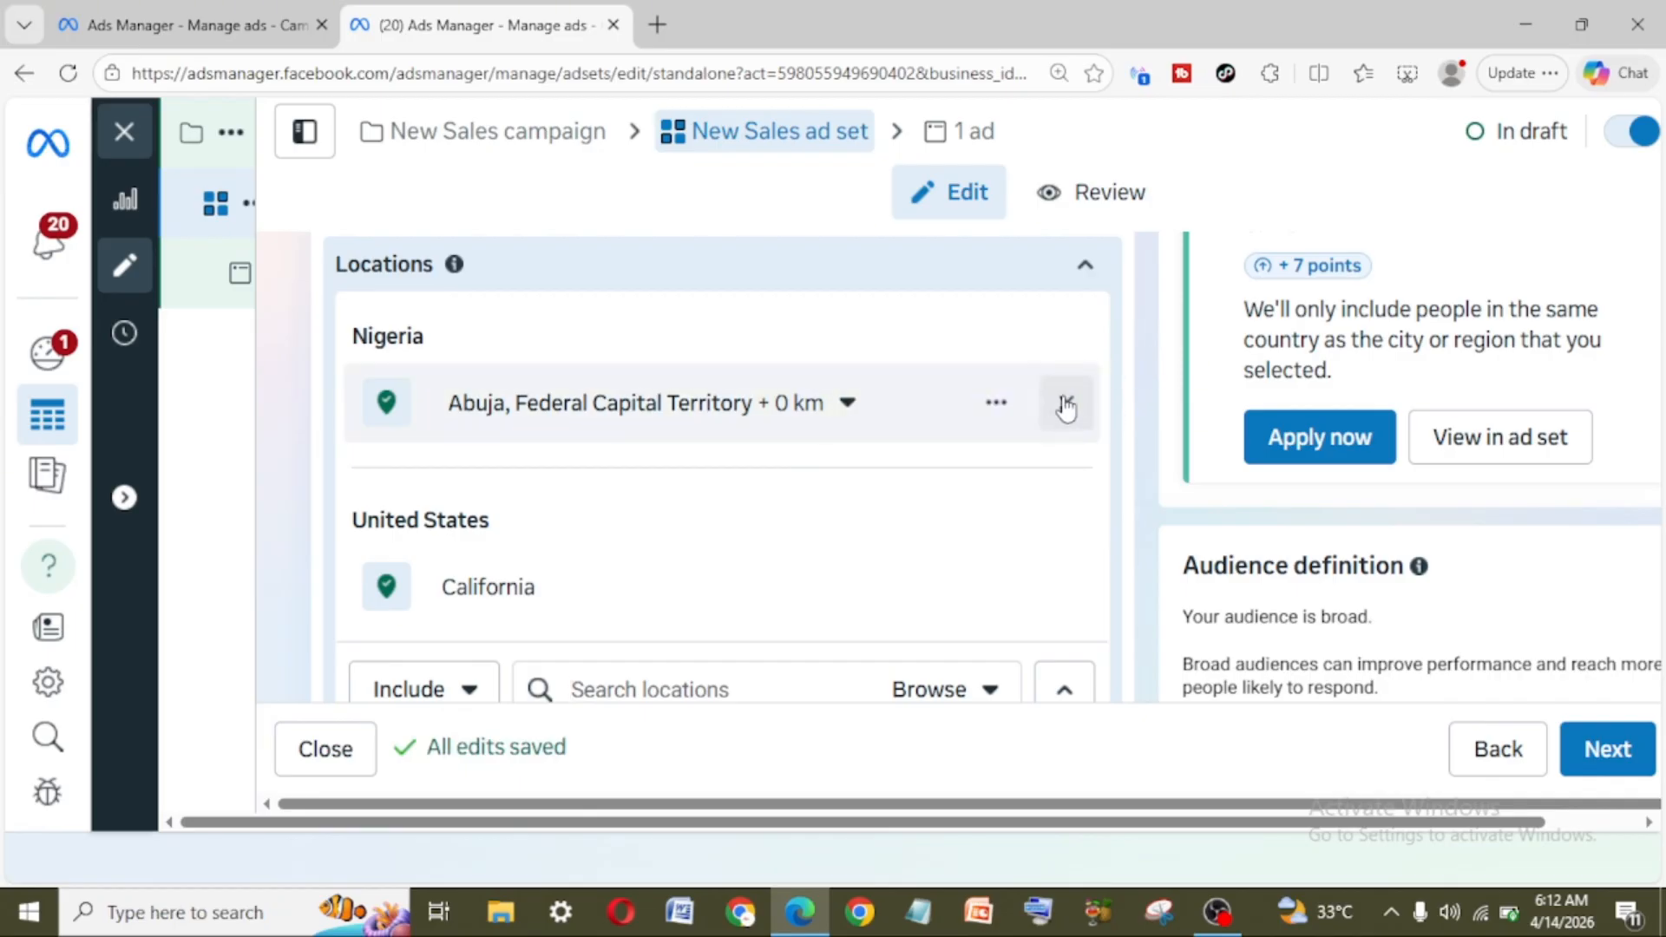
{"action": "left_click", "coordinate": [1066, 404]}
Step: Search for "sacra" and include Sacramento County, California in place of the whole state
{"action": "left_click", "coordinate": [699, 502]}
{"action": "type", "text": "sacra"}
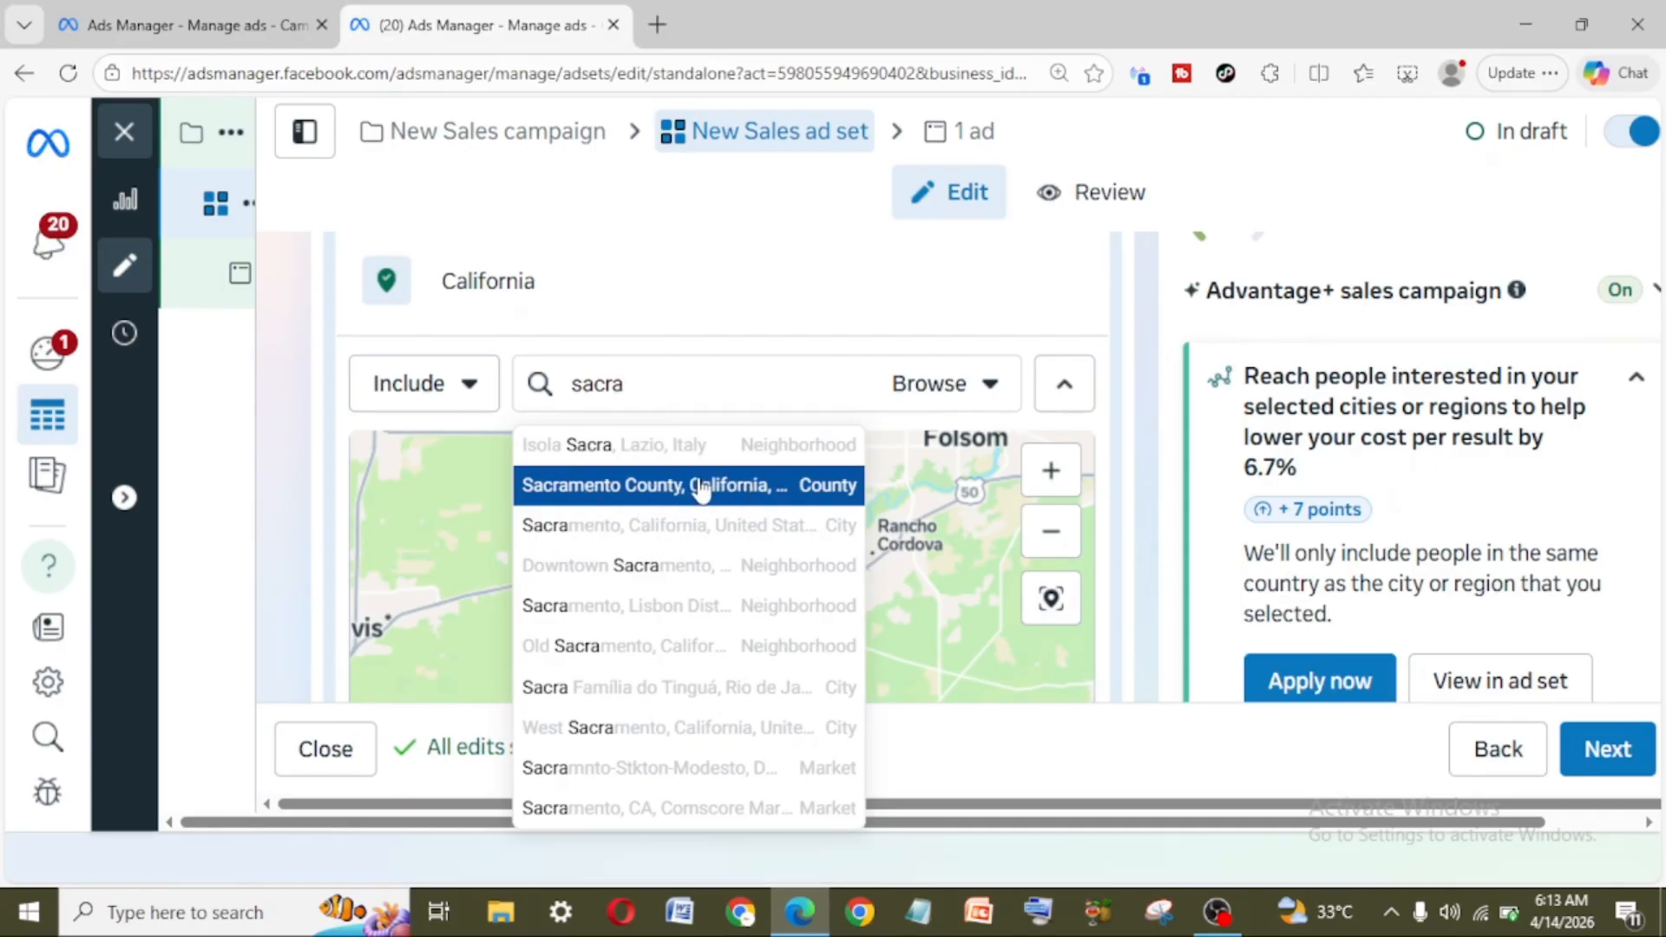
{"action": "left_click", "coordinate": [642, 485]}
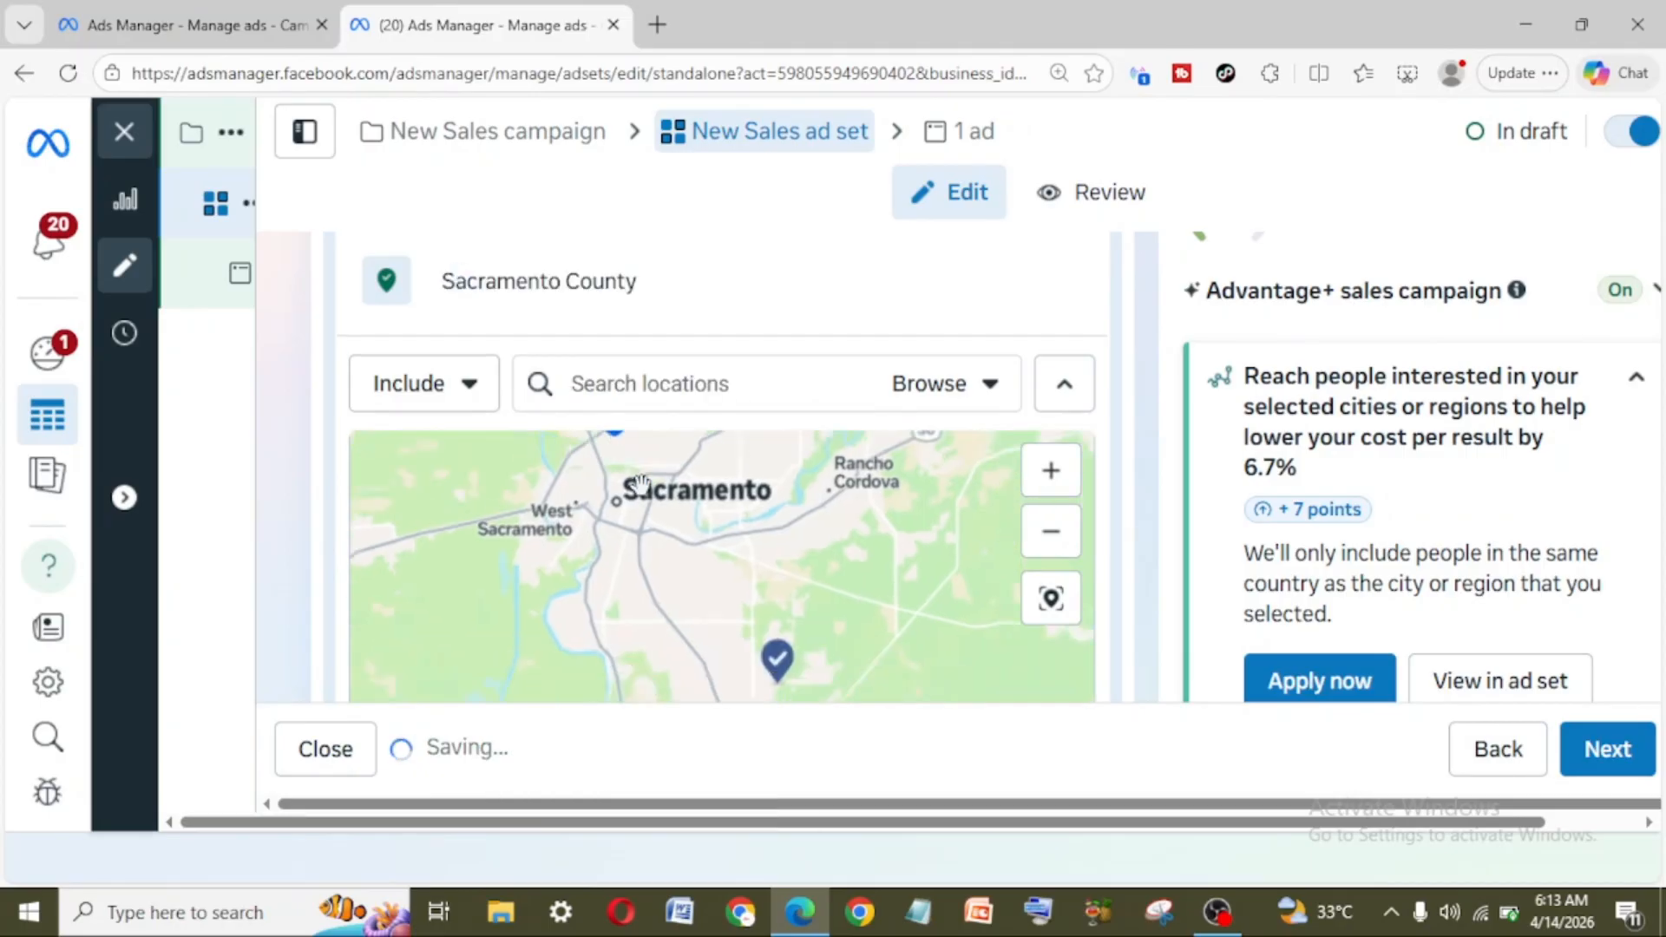
{"action": "scroll", "coordinate": [871, 338], "scroll_direction": "up", "scroll_amount": 2}
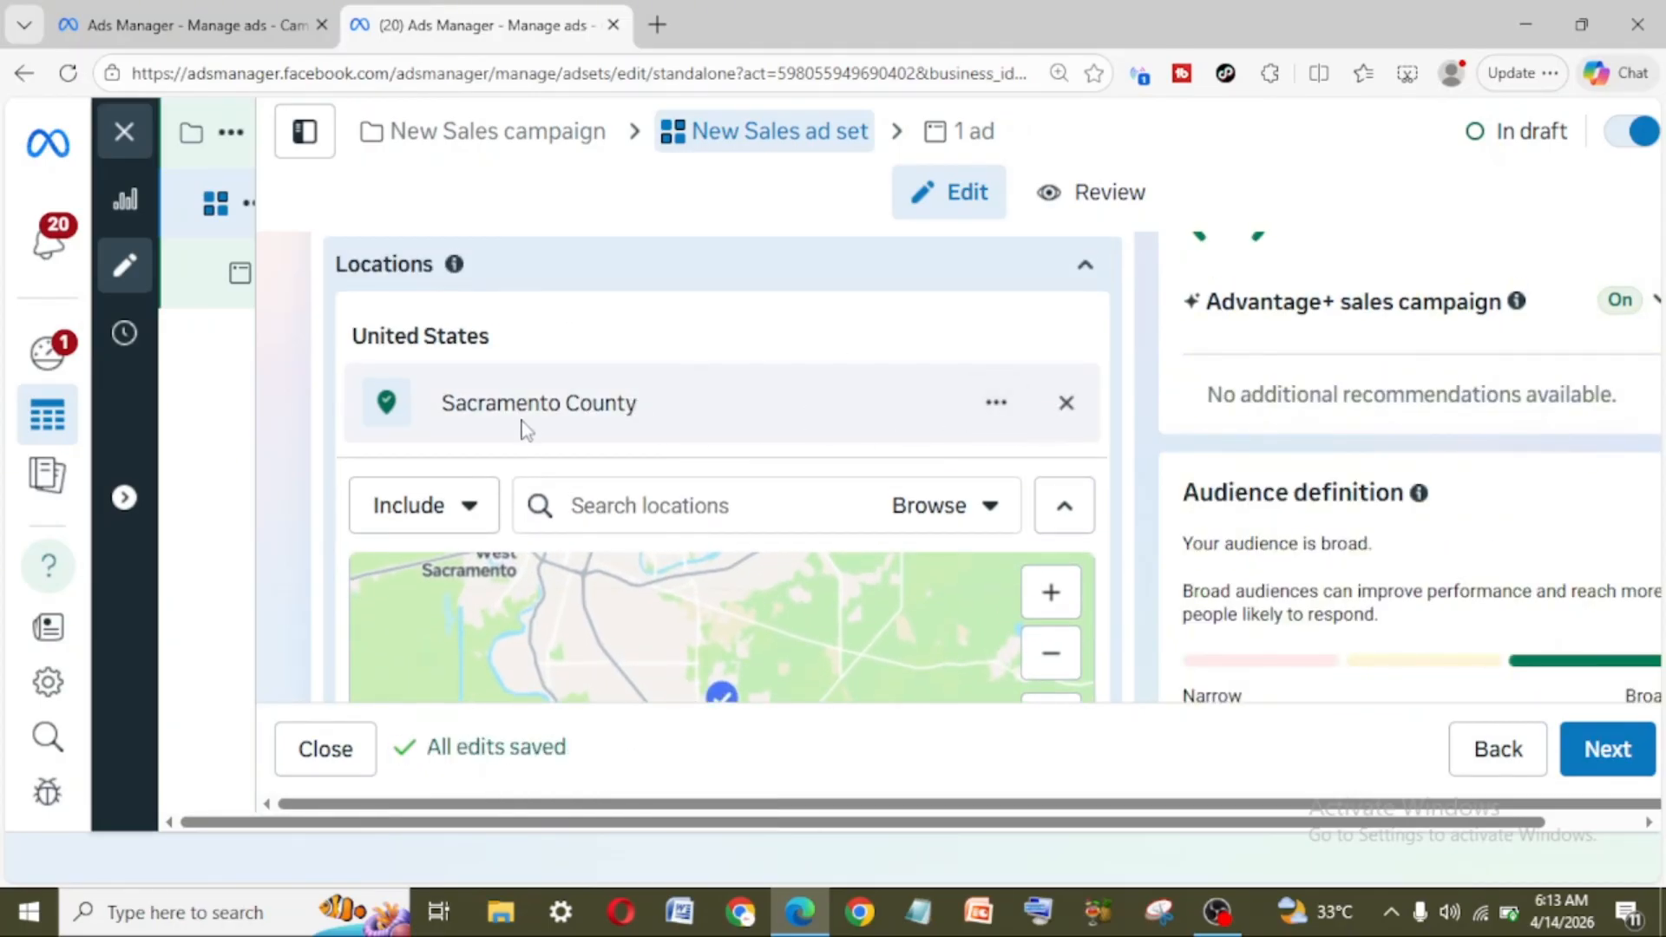
{"action": "scroll", "coordinate": [795, 582], "scroll_direction": "down", "scroll_amount": 1}
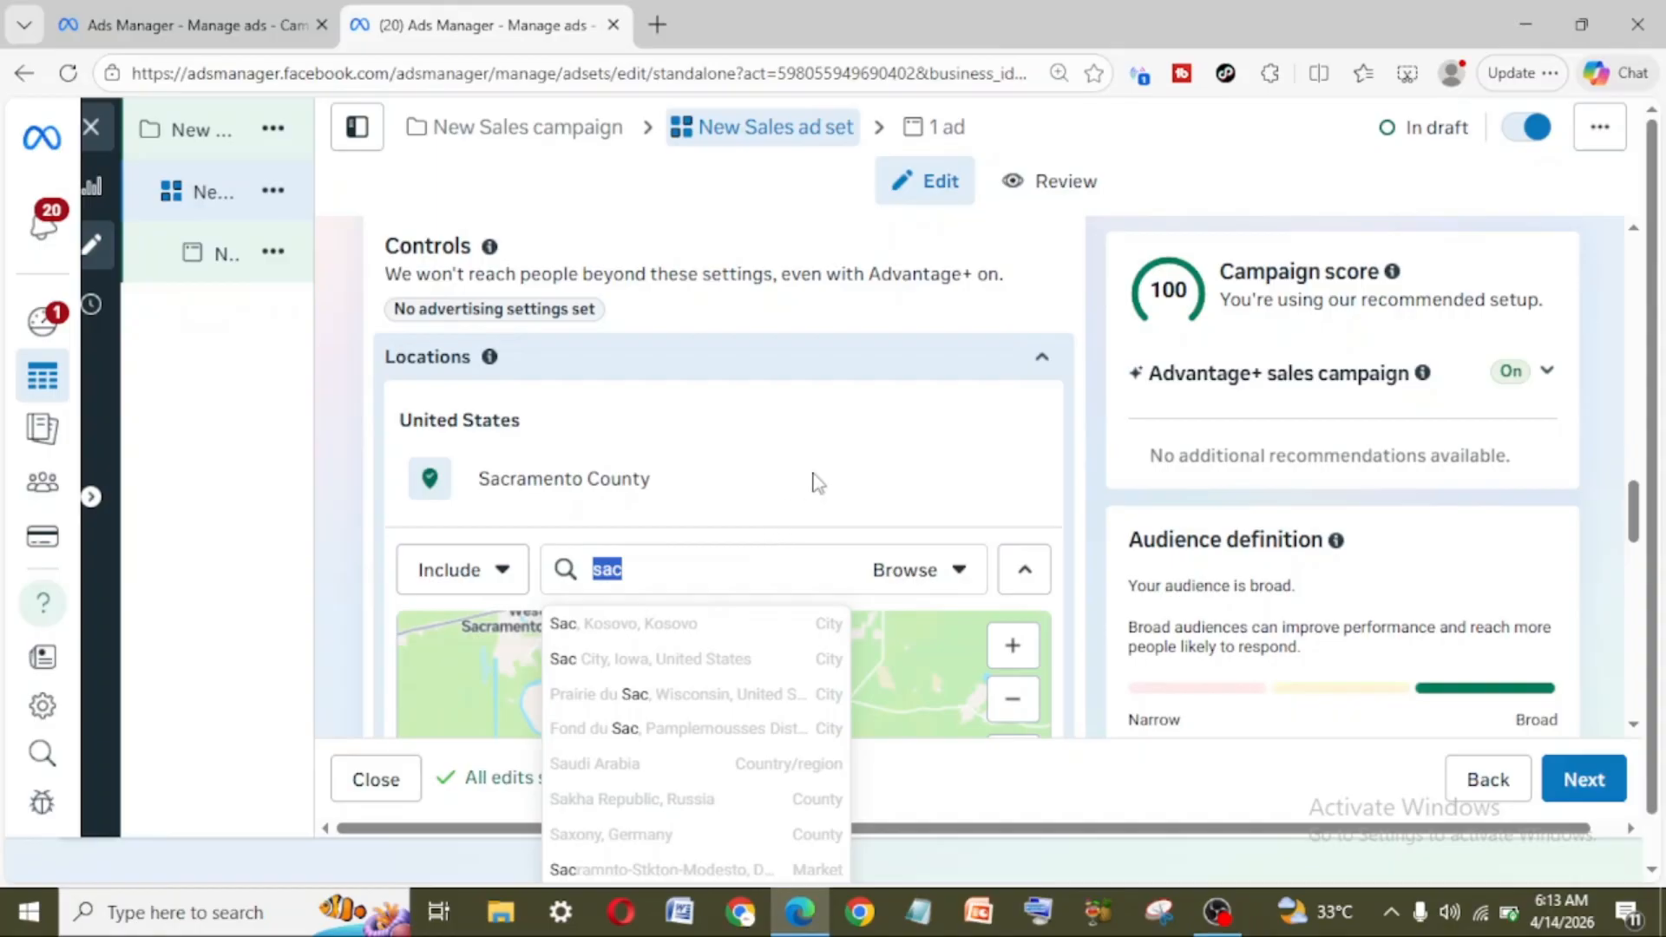
Step: Include the city of Lagos, Lagos State, Nigeria and reduce its targeting radius to 17 km
{"action": "left_click", "coordinate": [372, 532]}
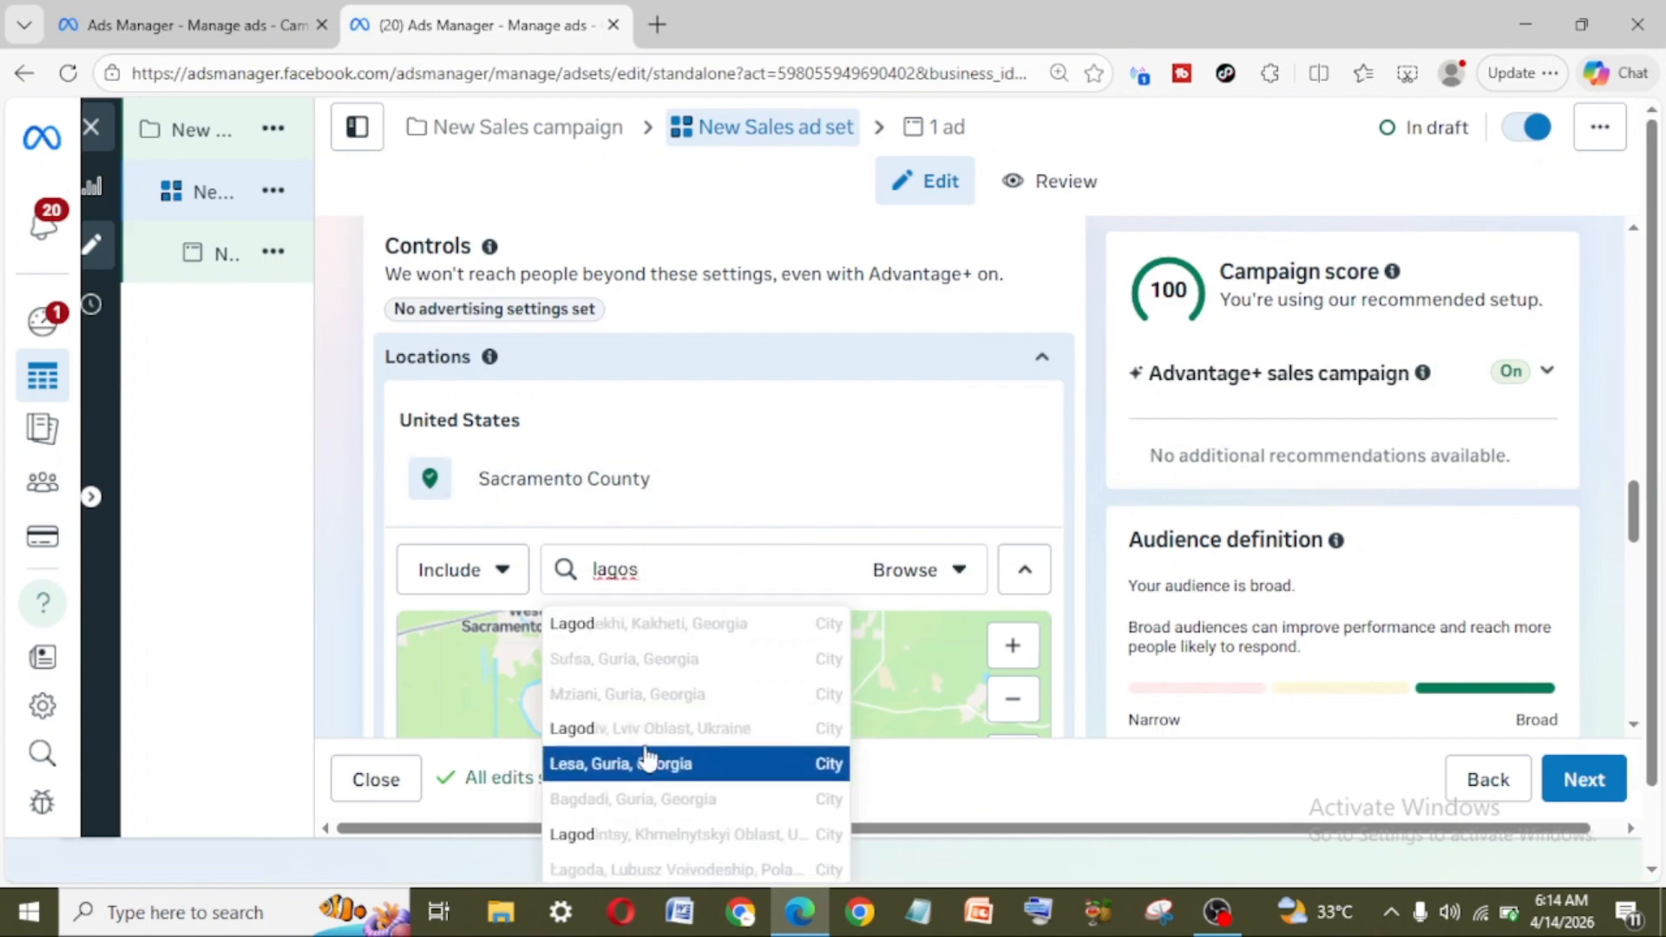
{"action": "scroll", "coordinate": [643, 642], "scroll_direction": "down", "scroll_amount": 1}
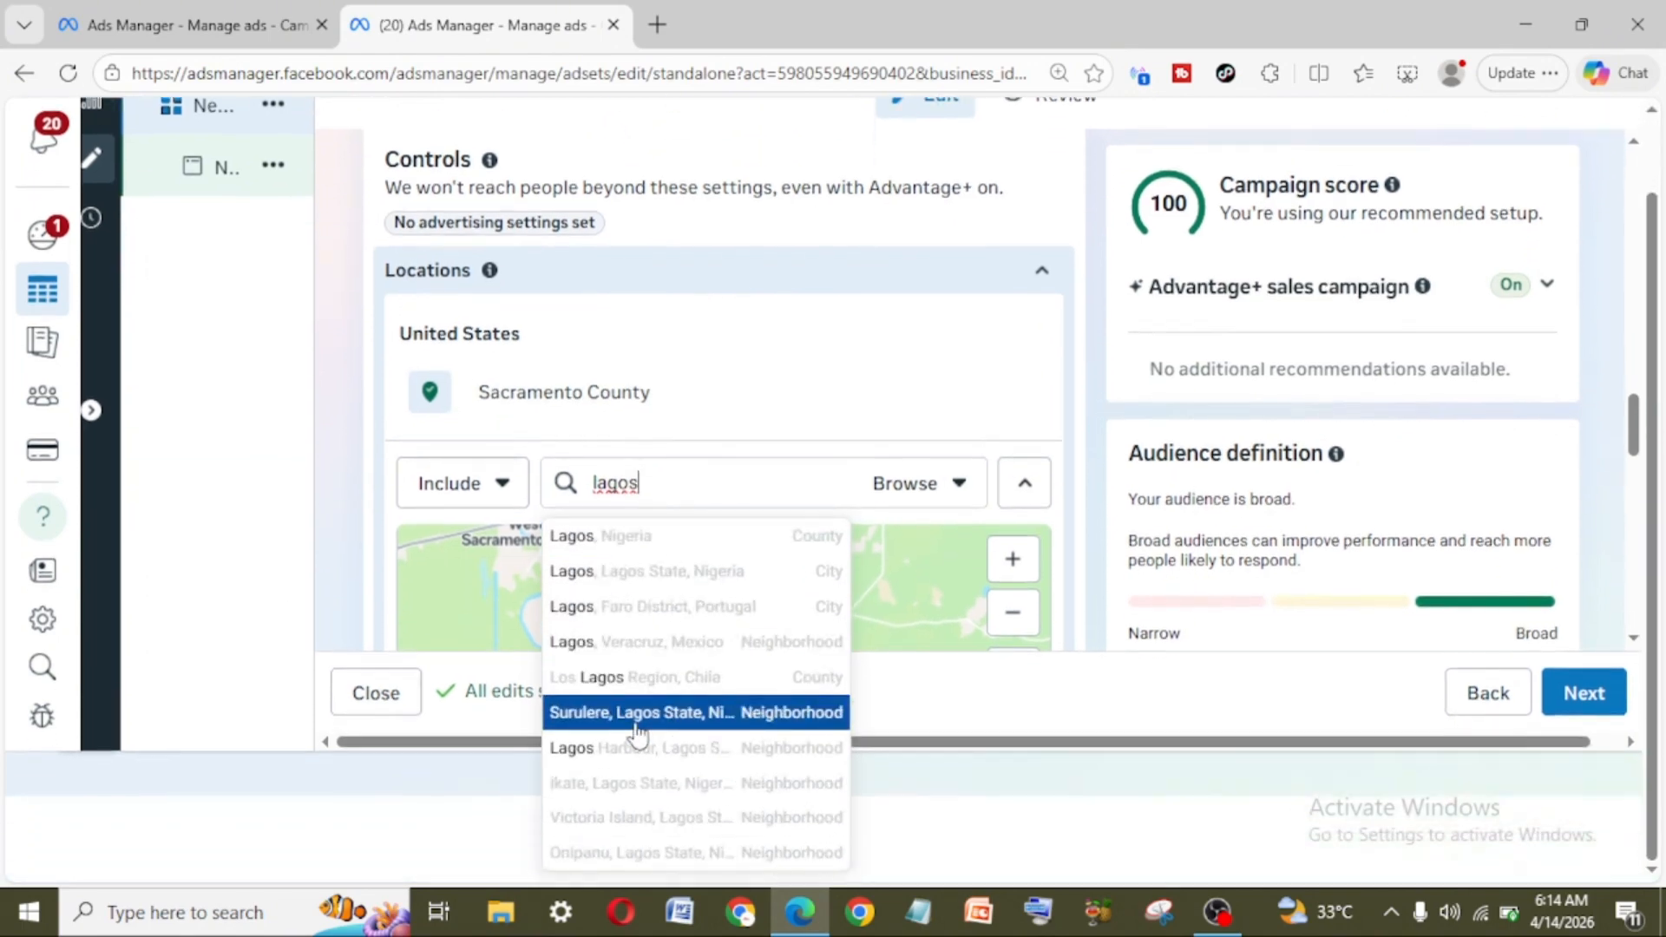
{"action": "left_click", "coordinate": [661, 571]}
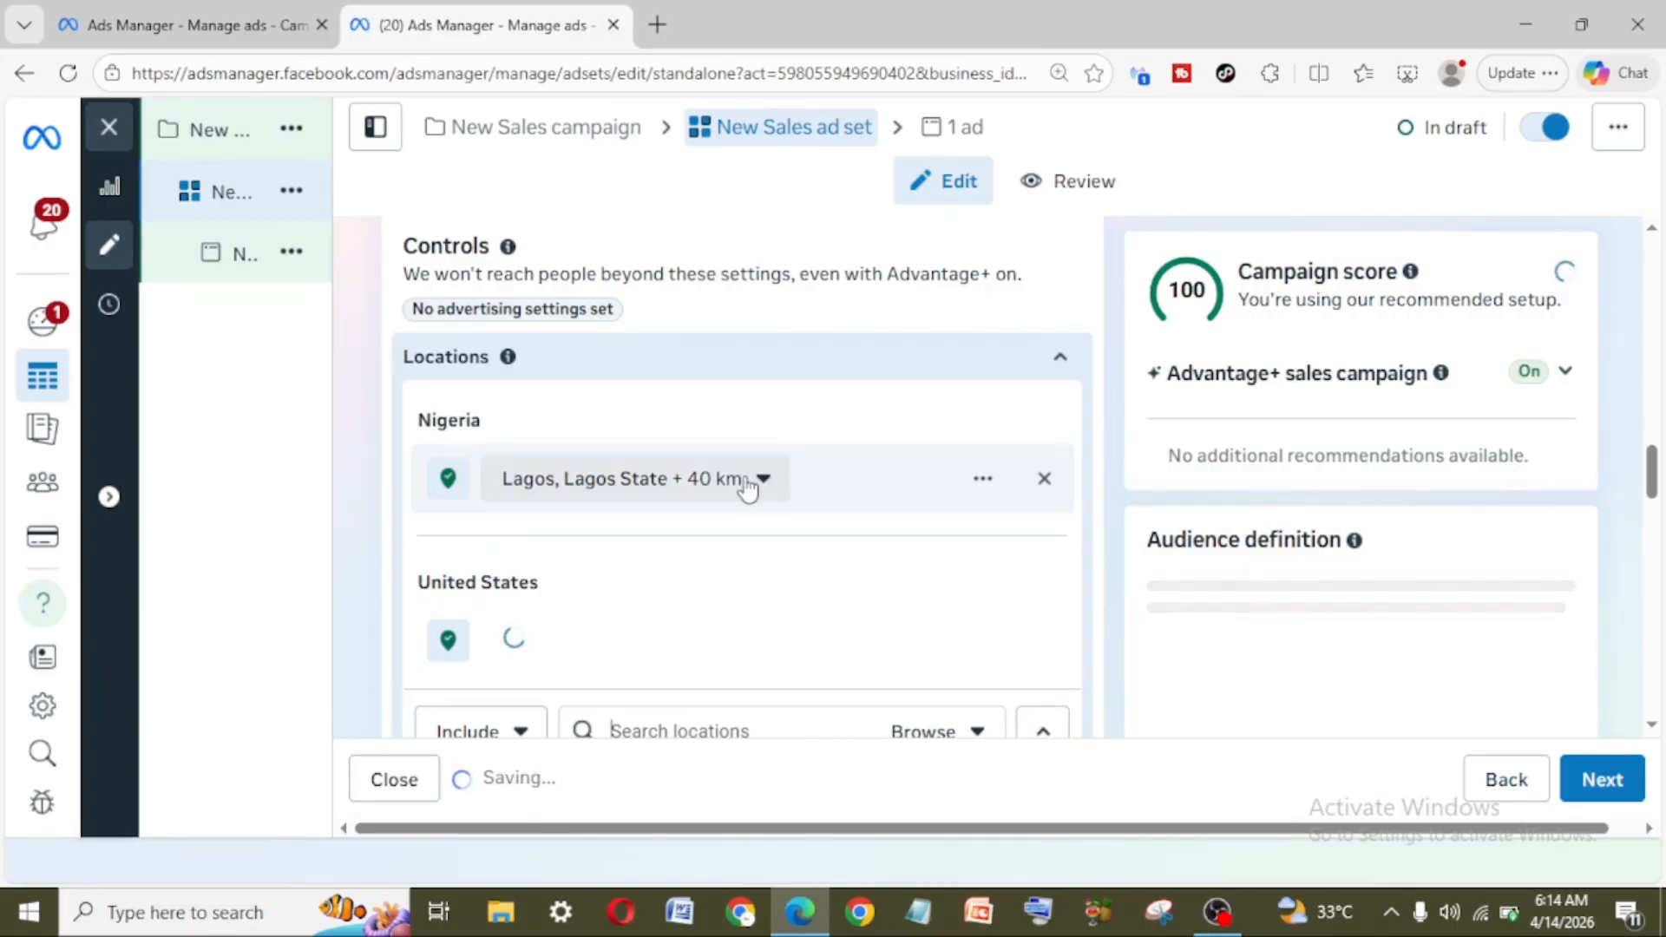
{"action": "left_click", "coordinate": [768, 479]}
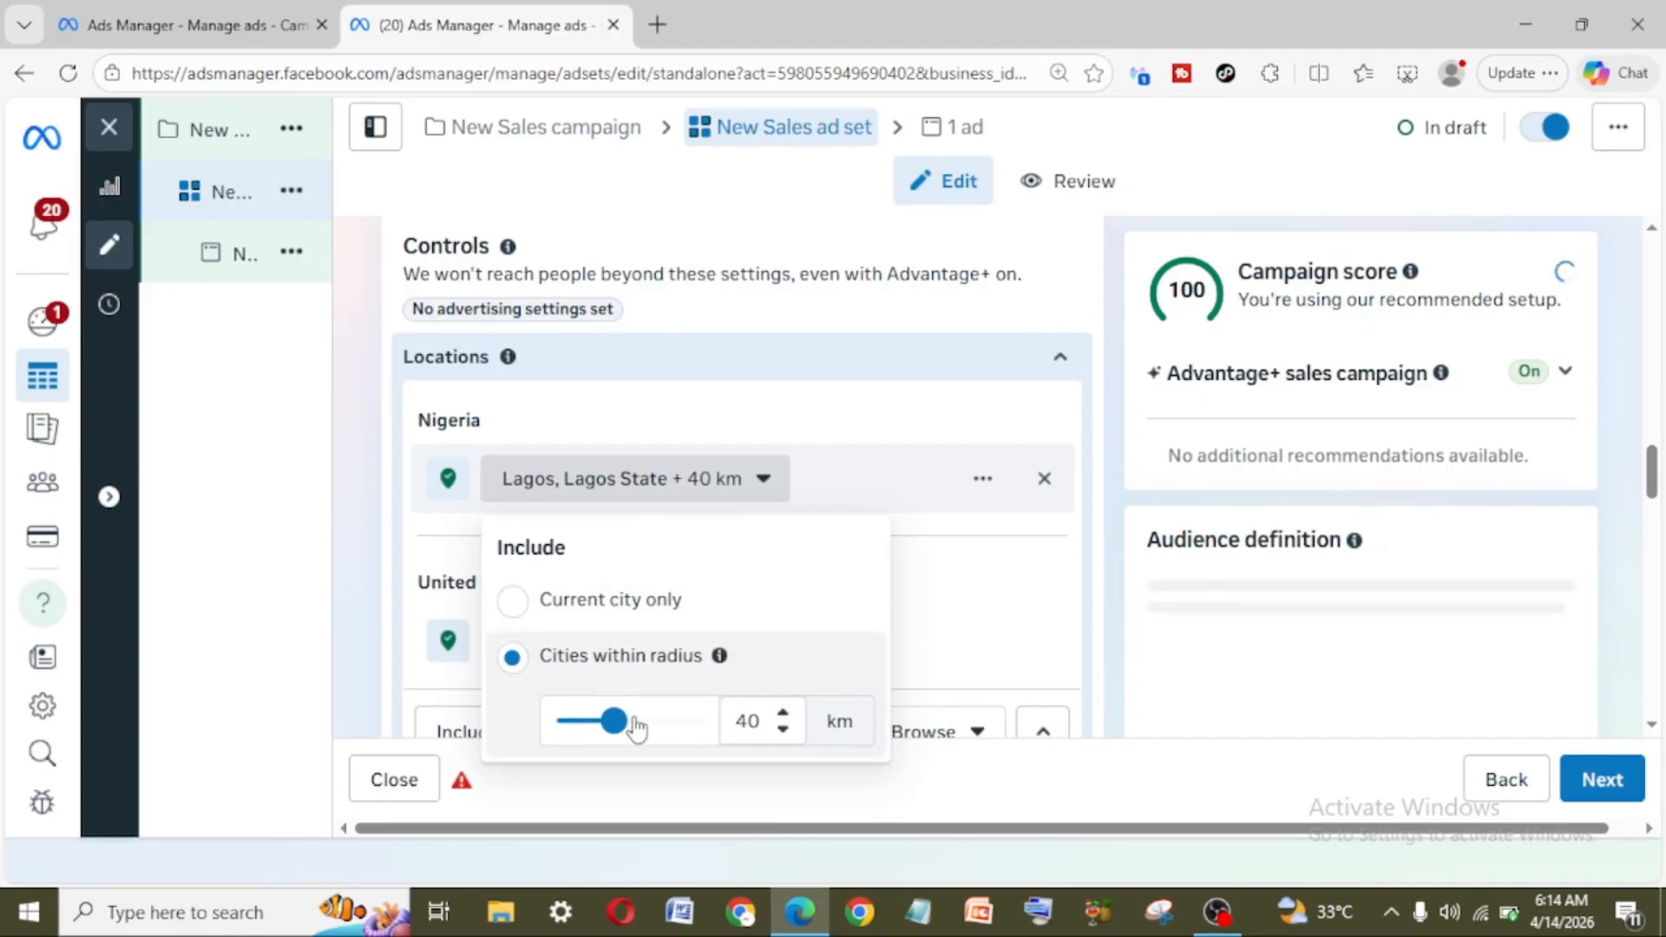
{"action": "left_click_drag", "start_coordinate": [617, 732], "coordinate": [525, 737]}
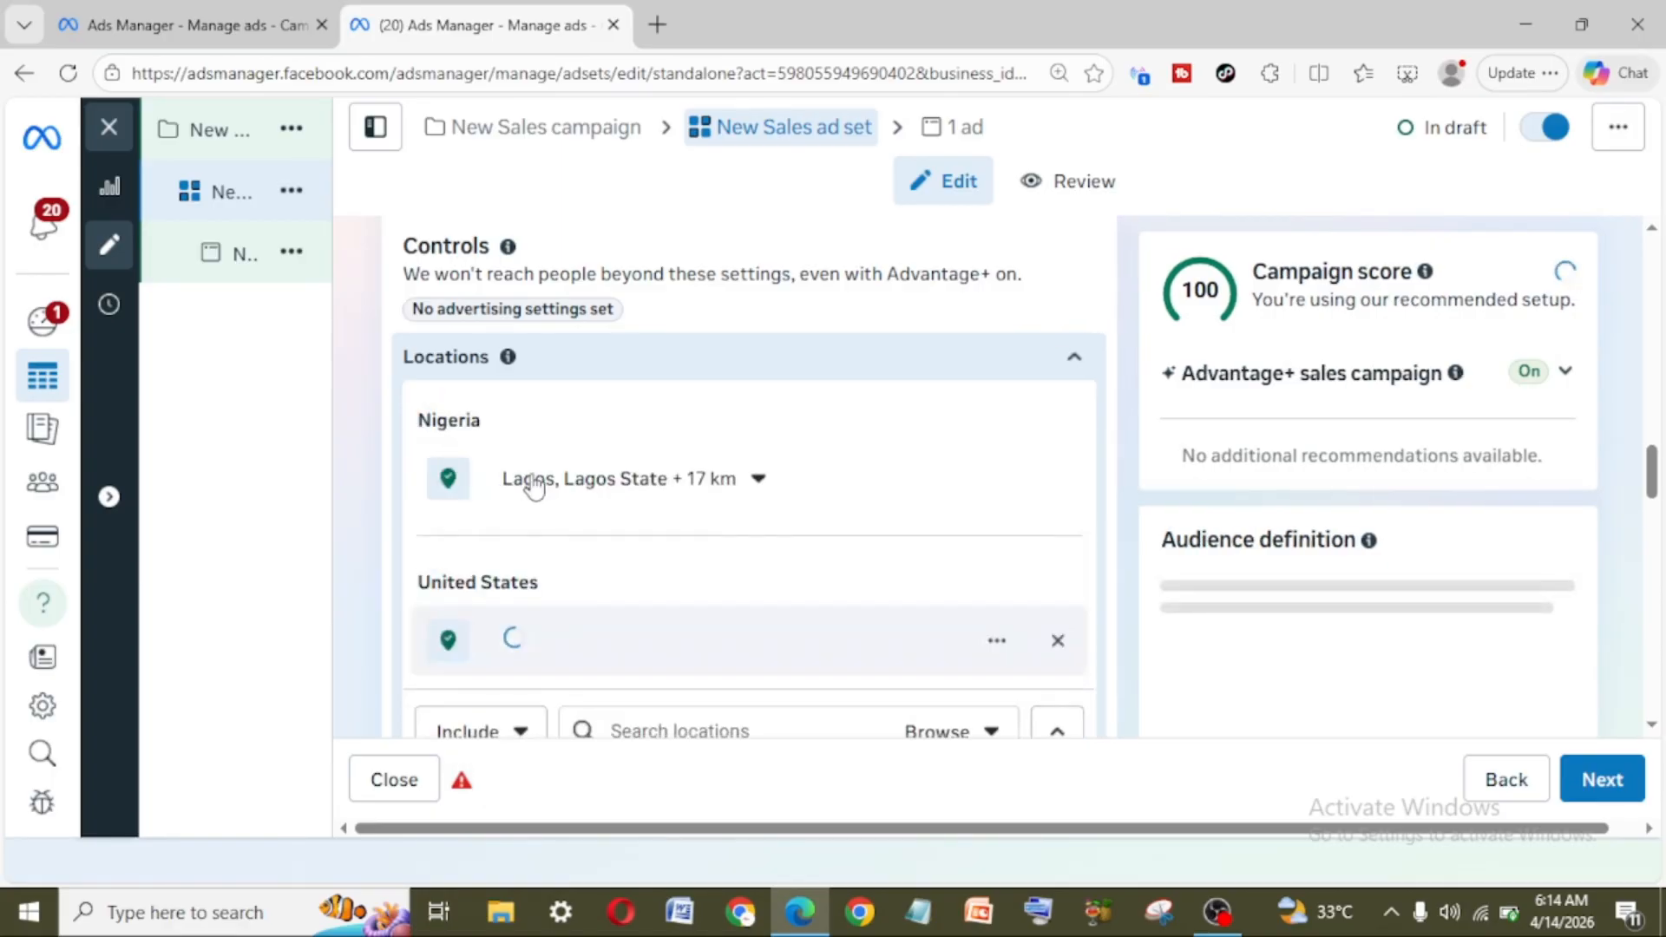
Step: Switch Lagos to the current city only and back to cities within a radius of 17 km
{"action": "left_click", "coordinate": [762, 484]}
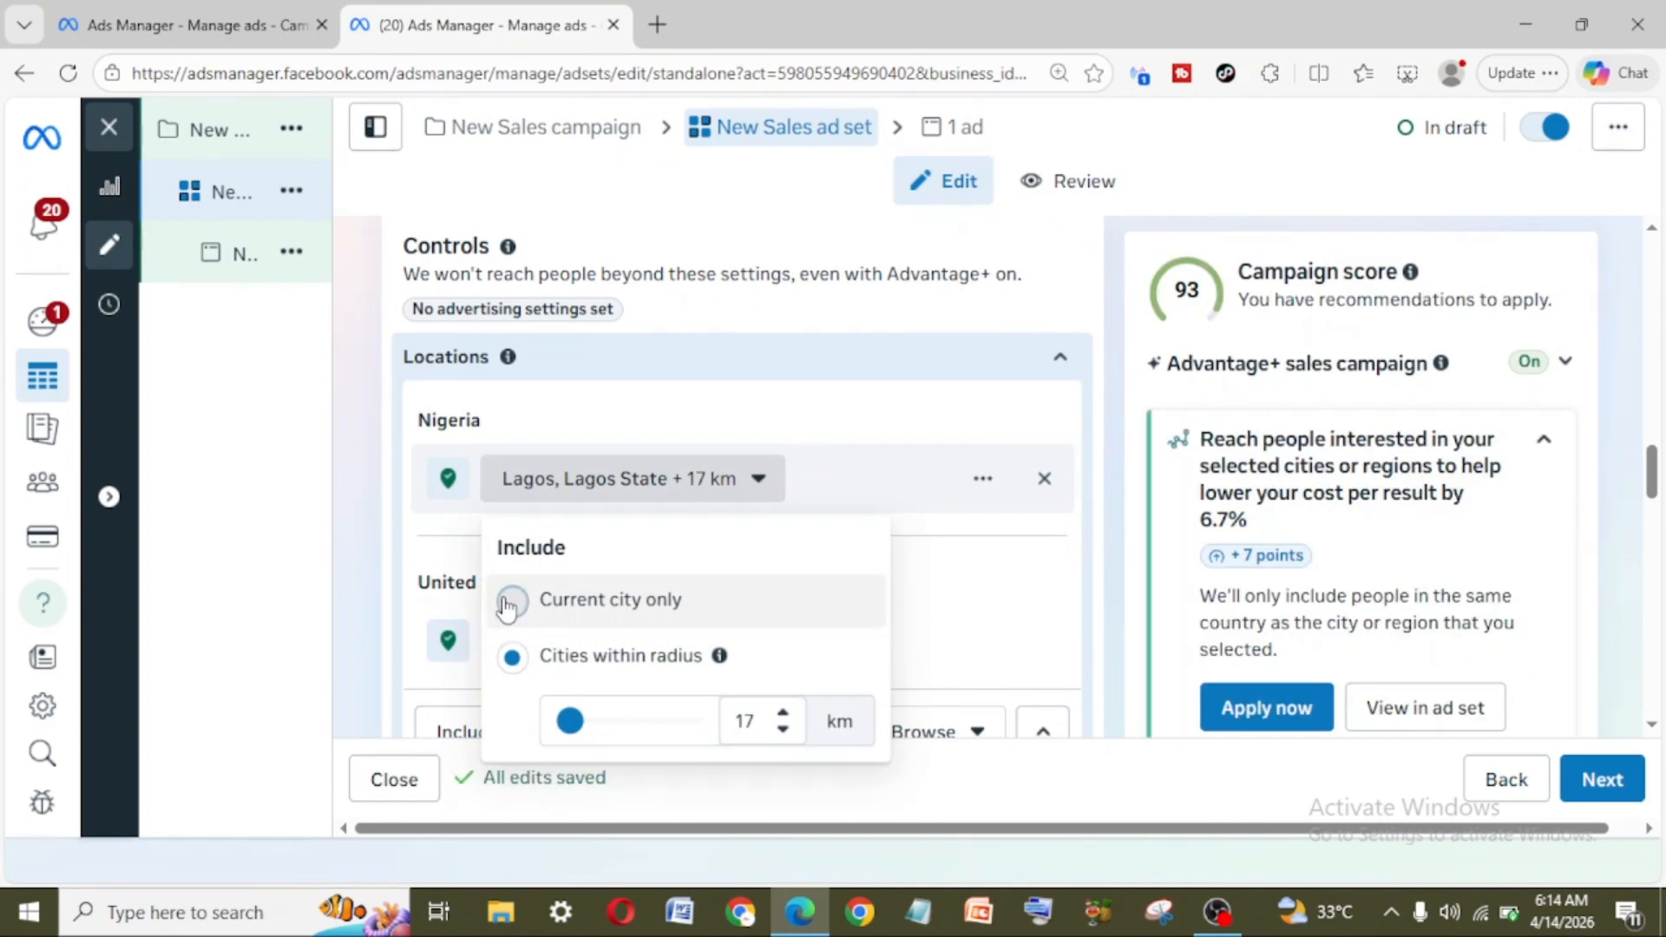
{"action": "left_click", "coordinate": [511, 604]}
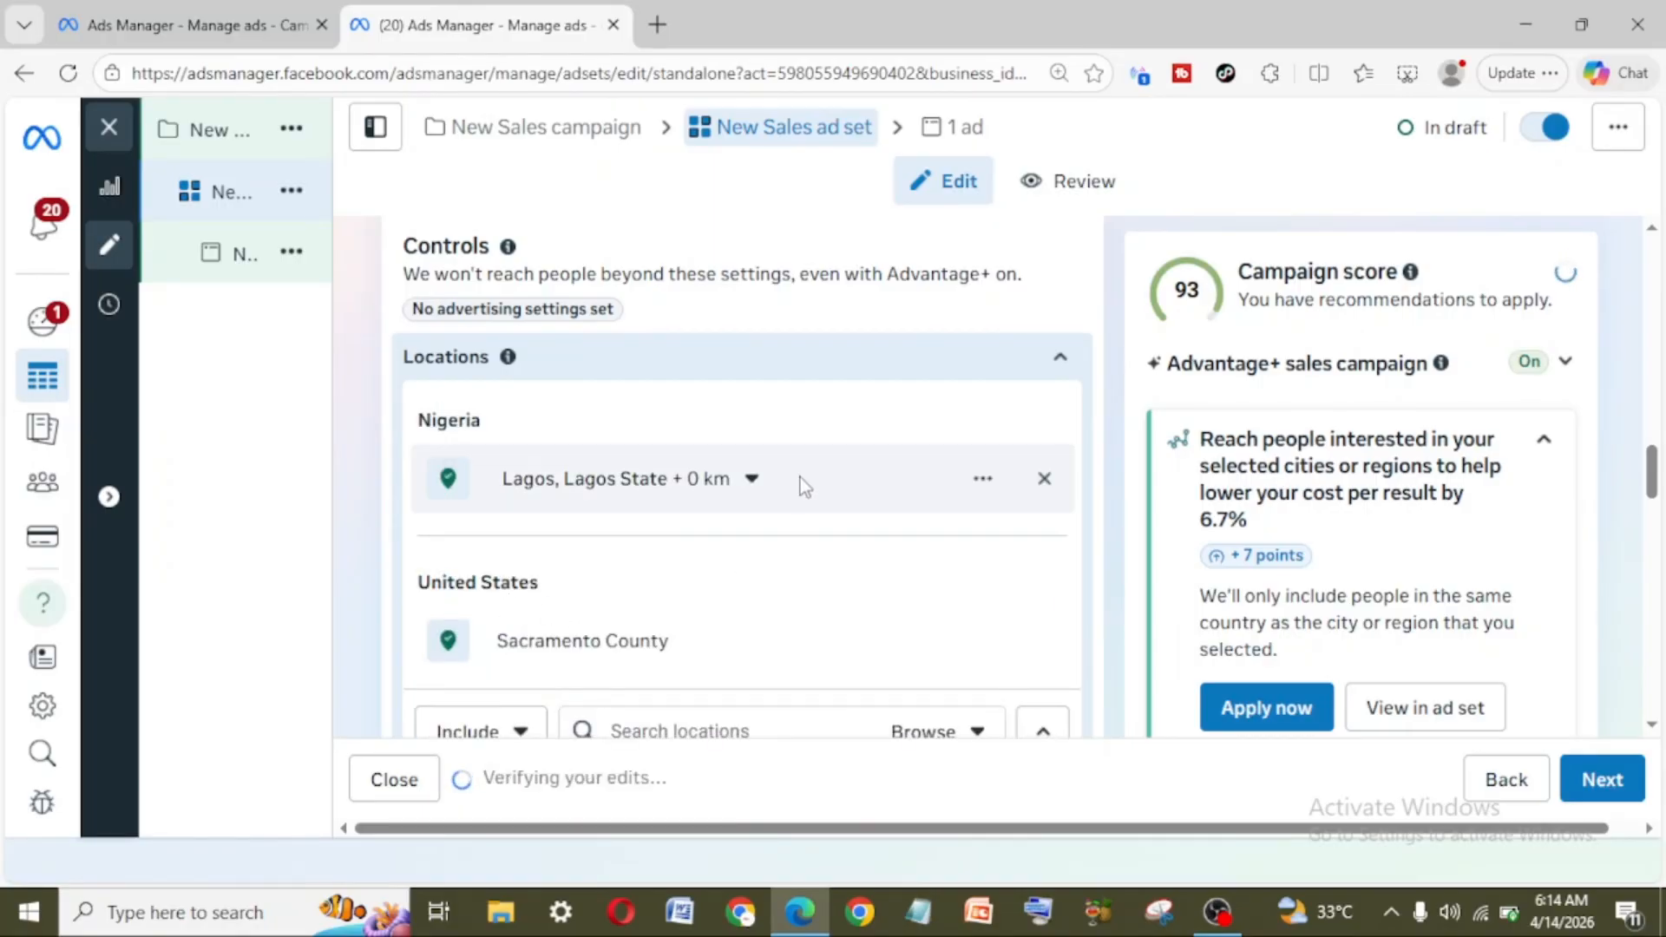
{"action": "left_click", "coordinate": [753, 480]}
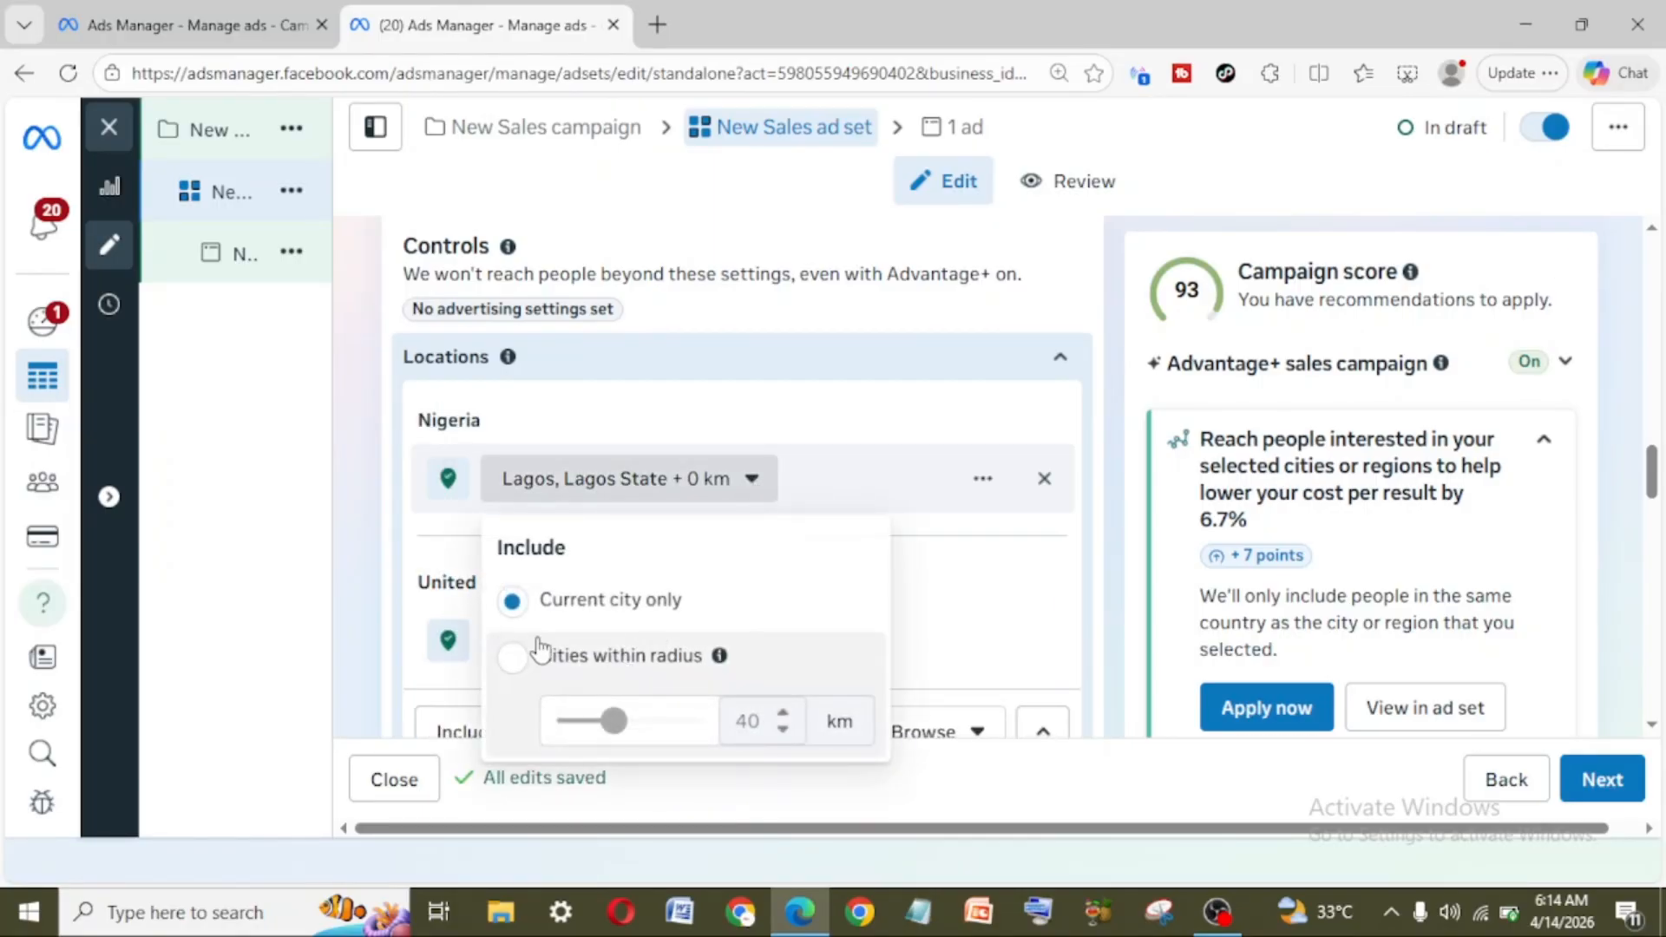
{"action": "left_click", "coordinate": [508, 659]}
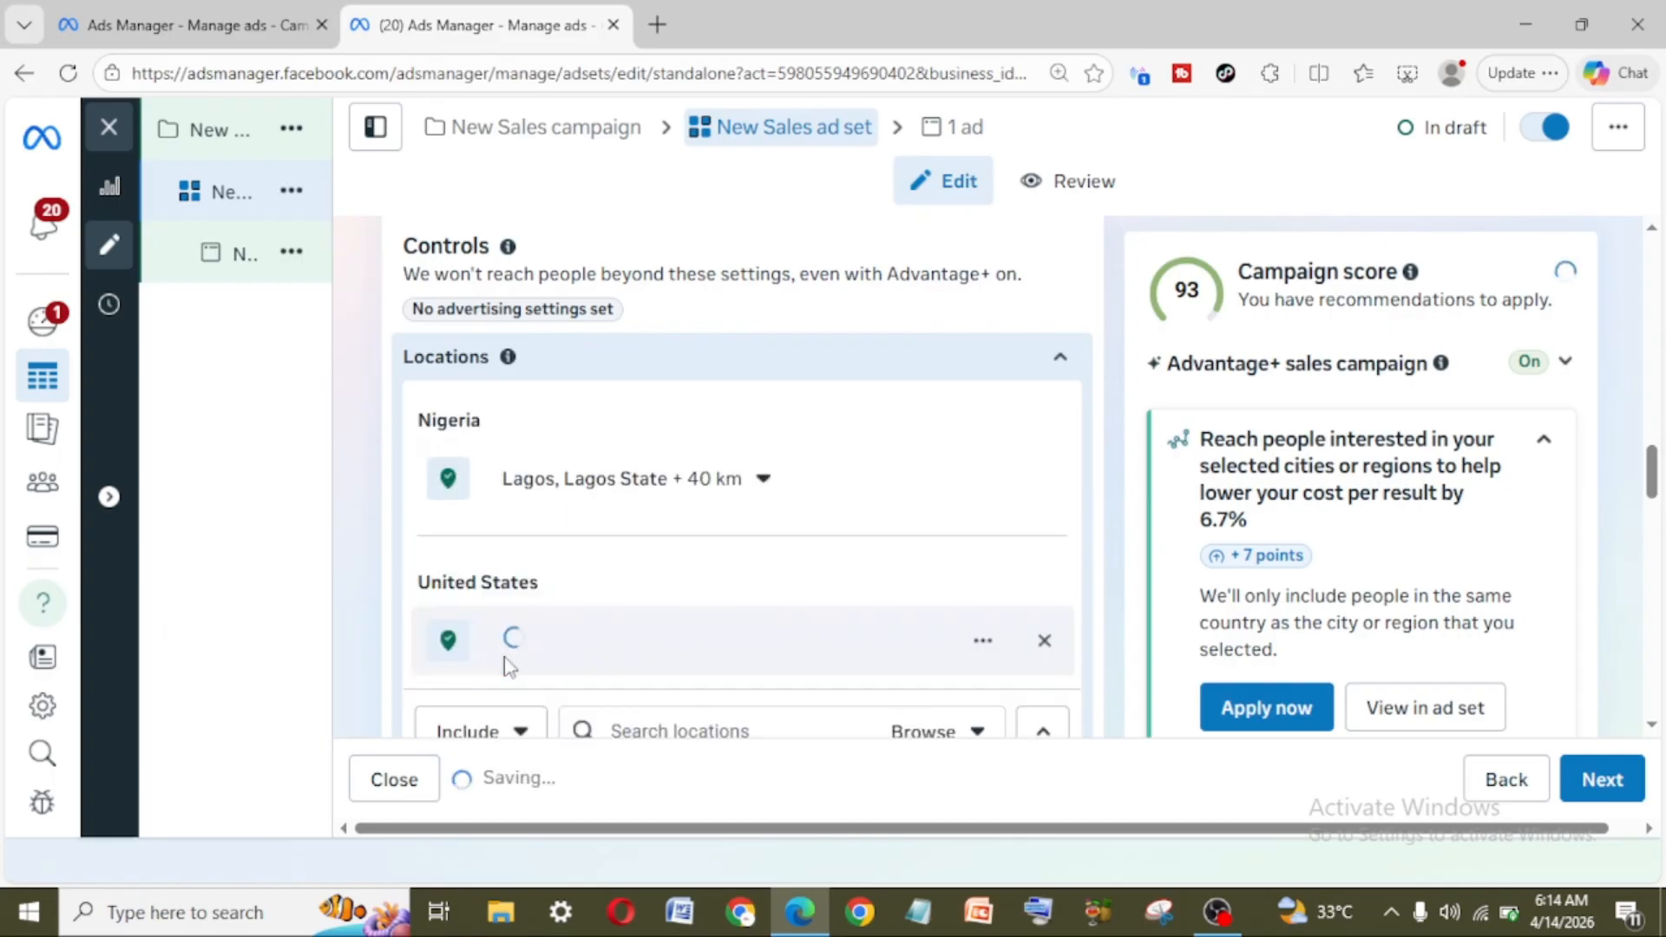
{"action": "left_click", "coordinate": [764, 488]}
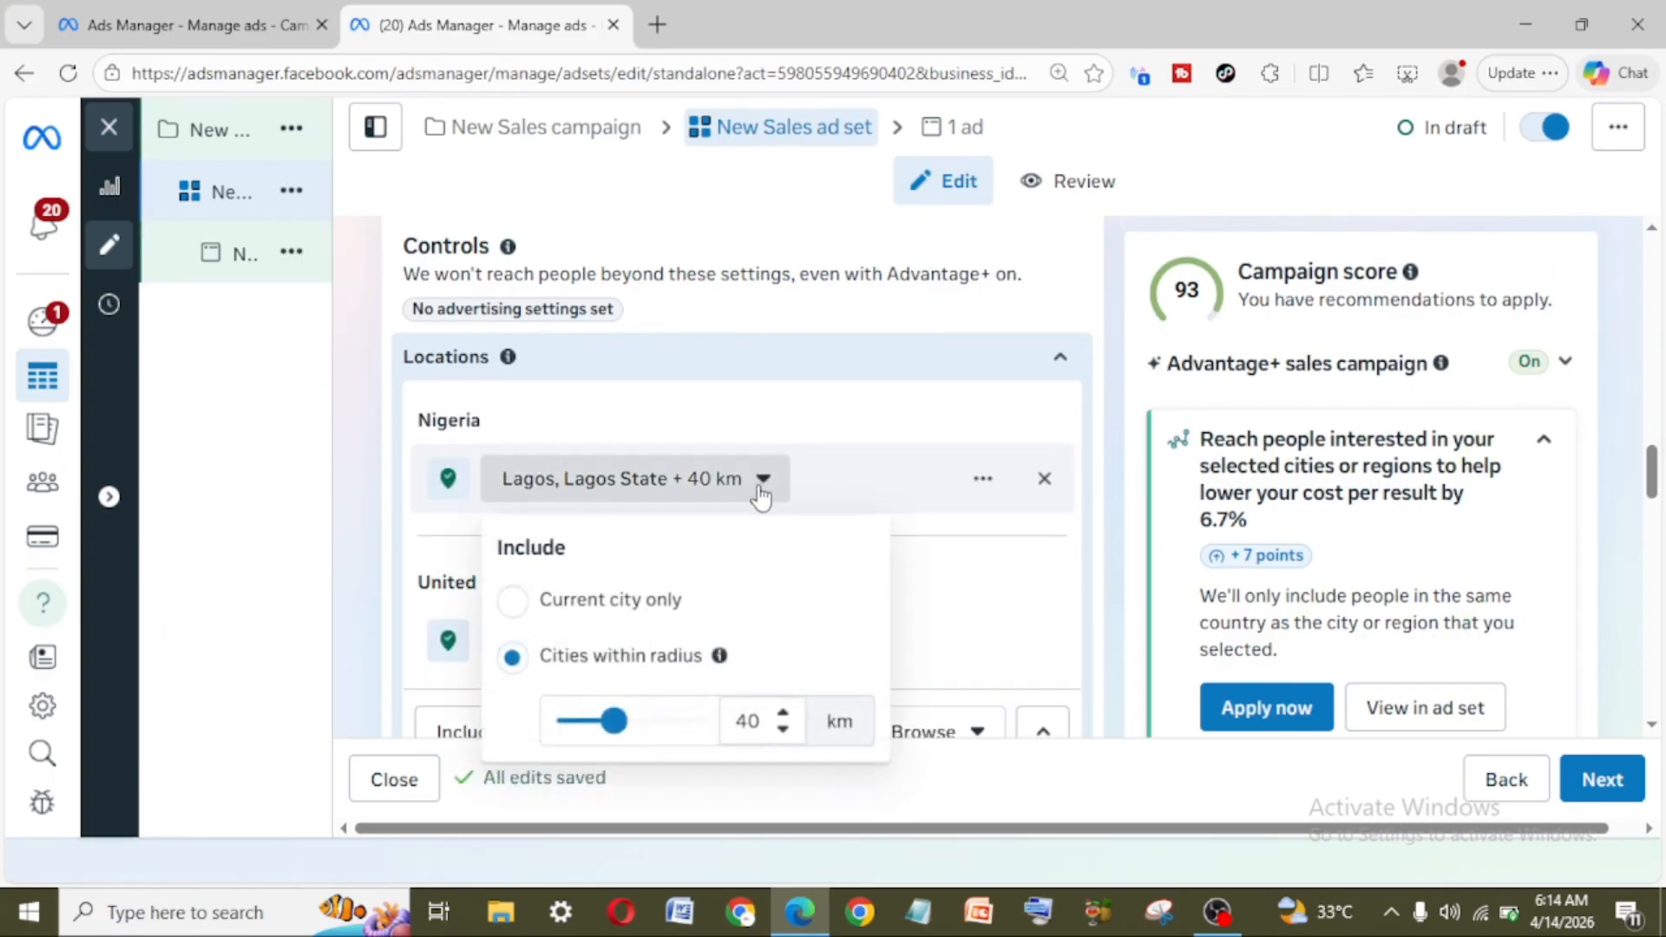
{"action": "left_click_drag", "start_coordinate": [612, 721], "coordinate": [494, 734]}
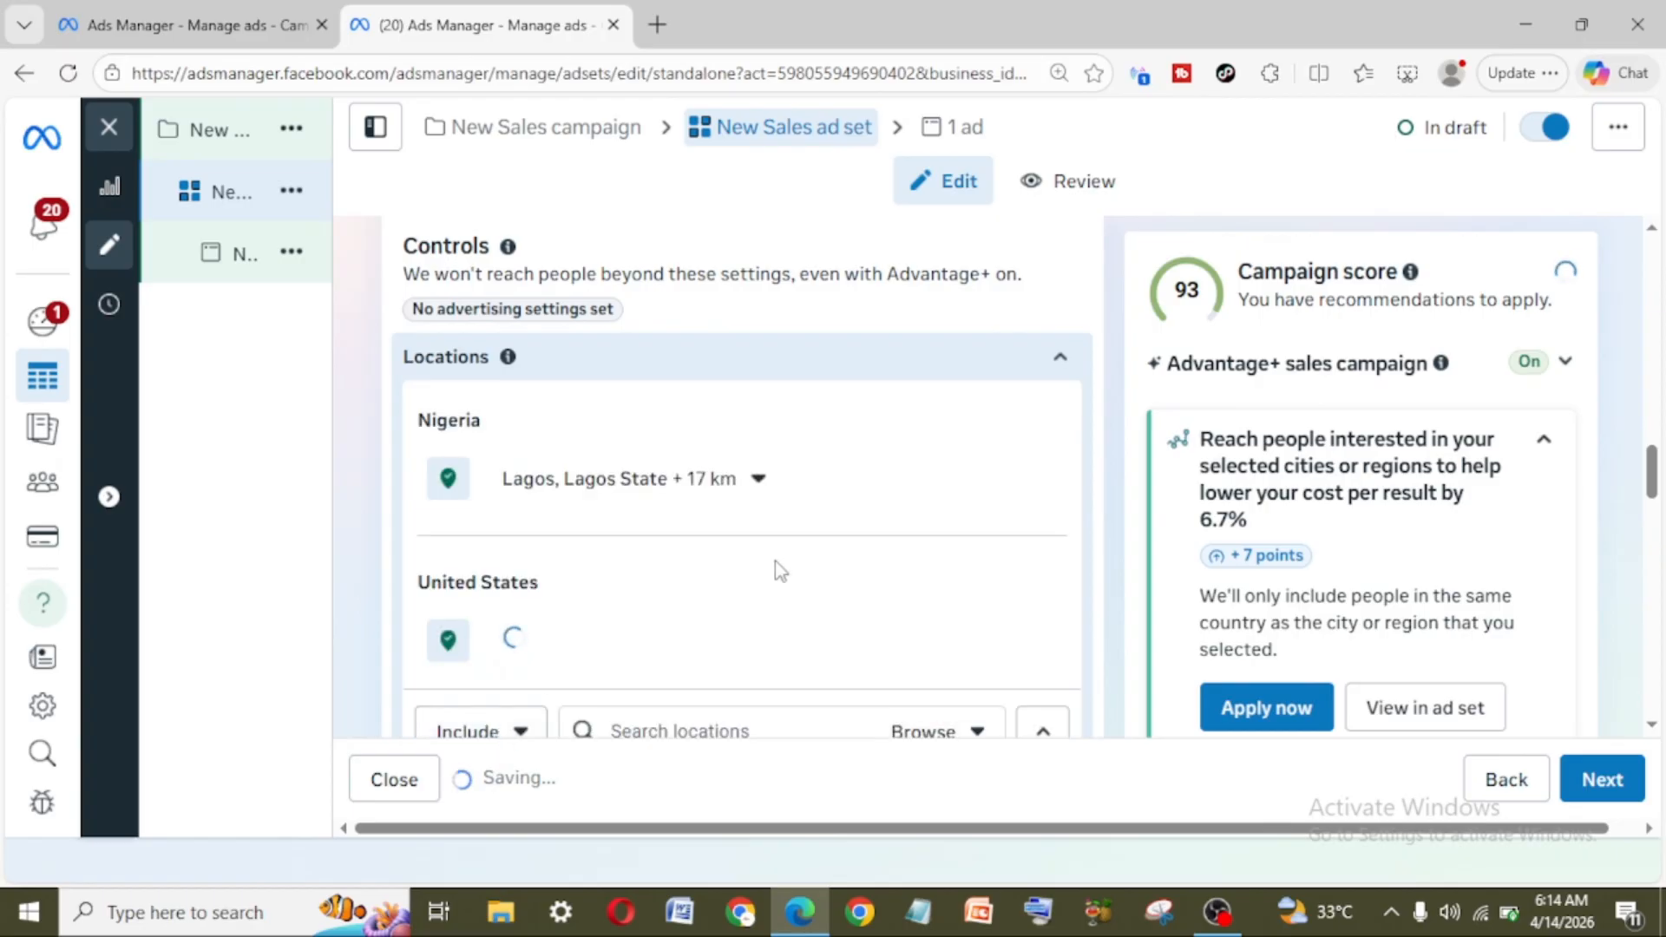
Step: Drop a location pin on the map at Ibadan, north of Lagos
{"action": "scroll", "coordinate": [774, 561], "scroll_direction": "down", "scroll_amount": 2}
{"action": "scroll", "coordinate": [774, 561], "scroll_direction": "down", "scroll_amount": 2}
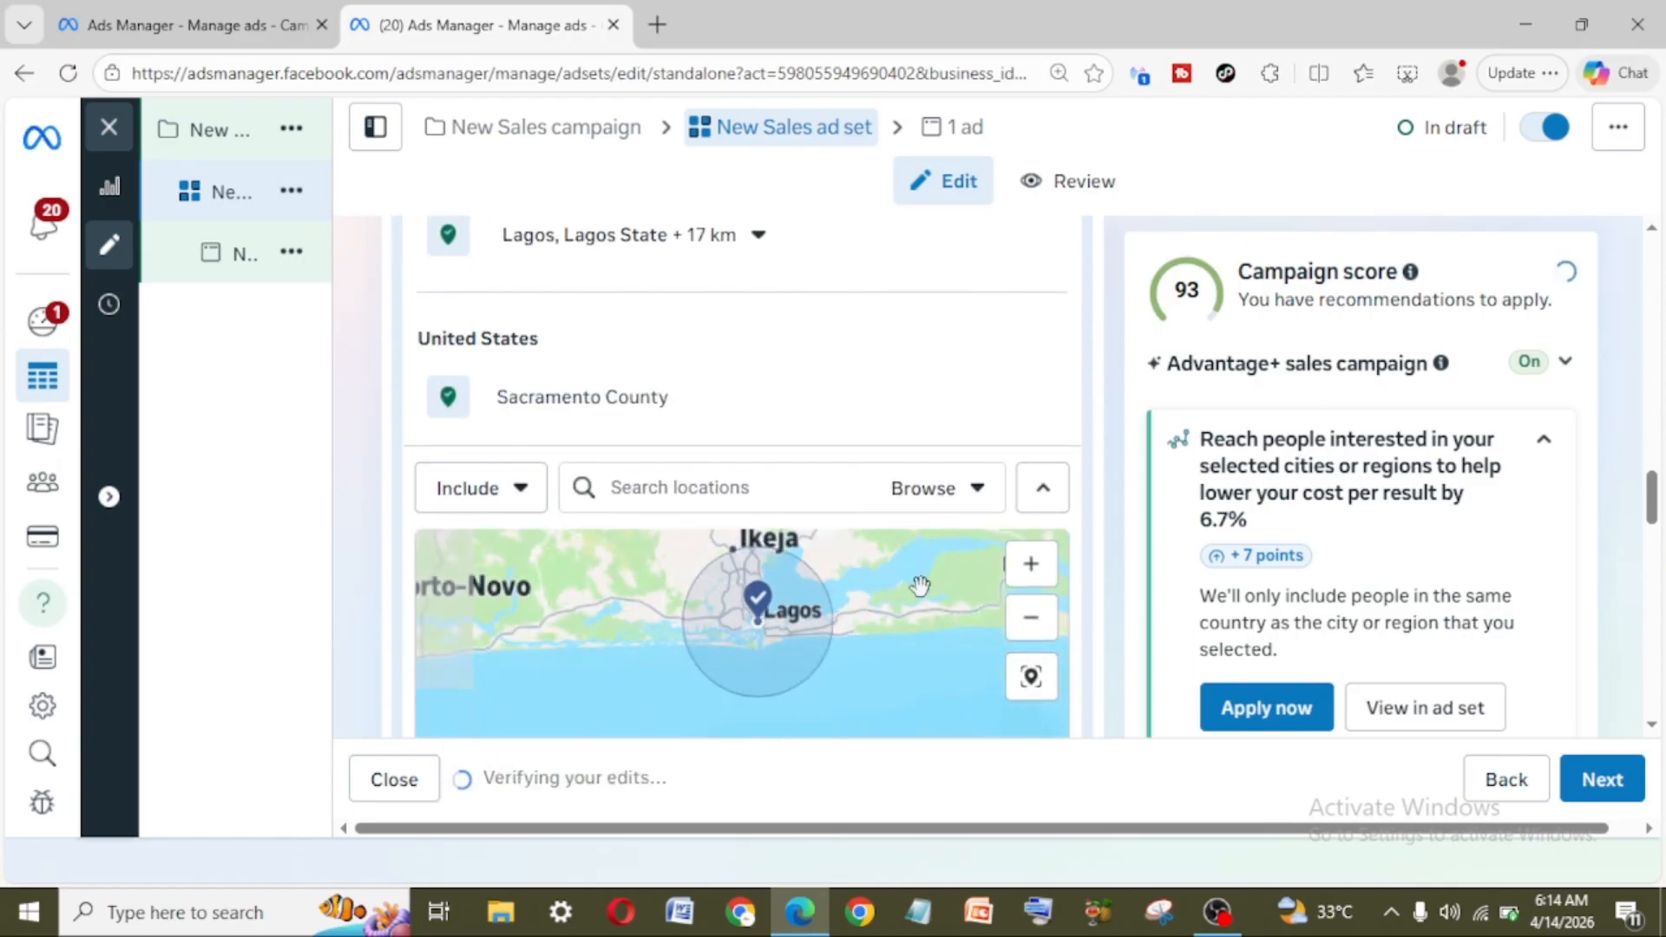
{"action": "scroll", "coordinate": [920, 585], "scroll_direction": "down", "scroll_amount": 1}
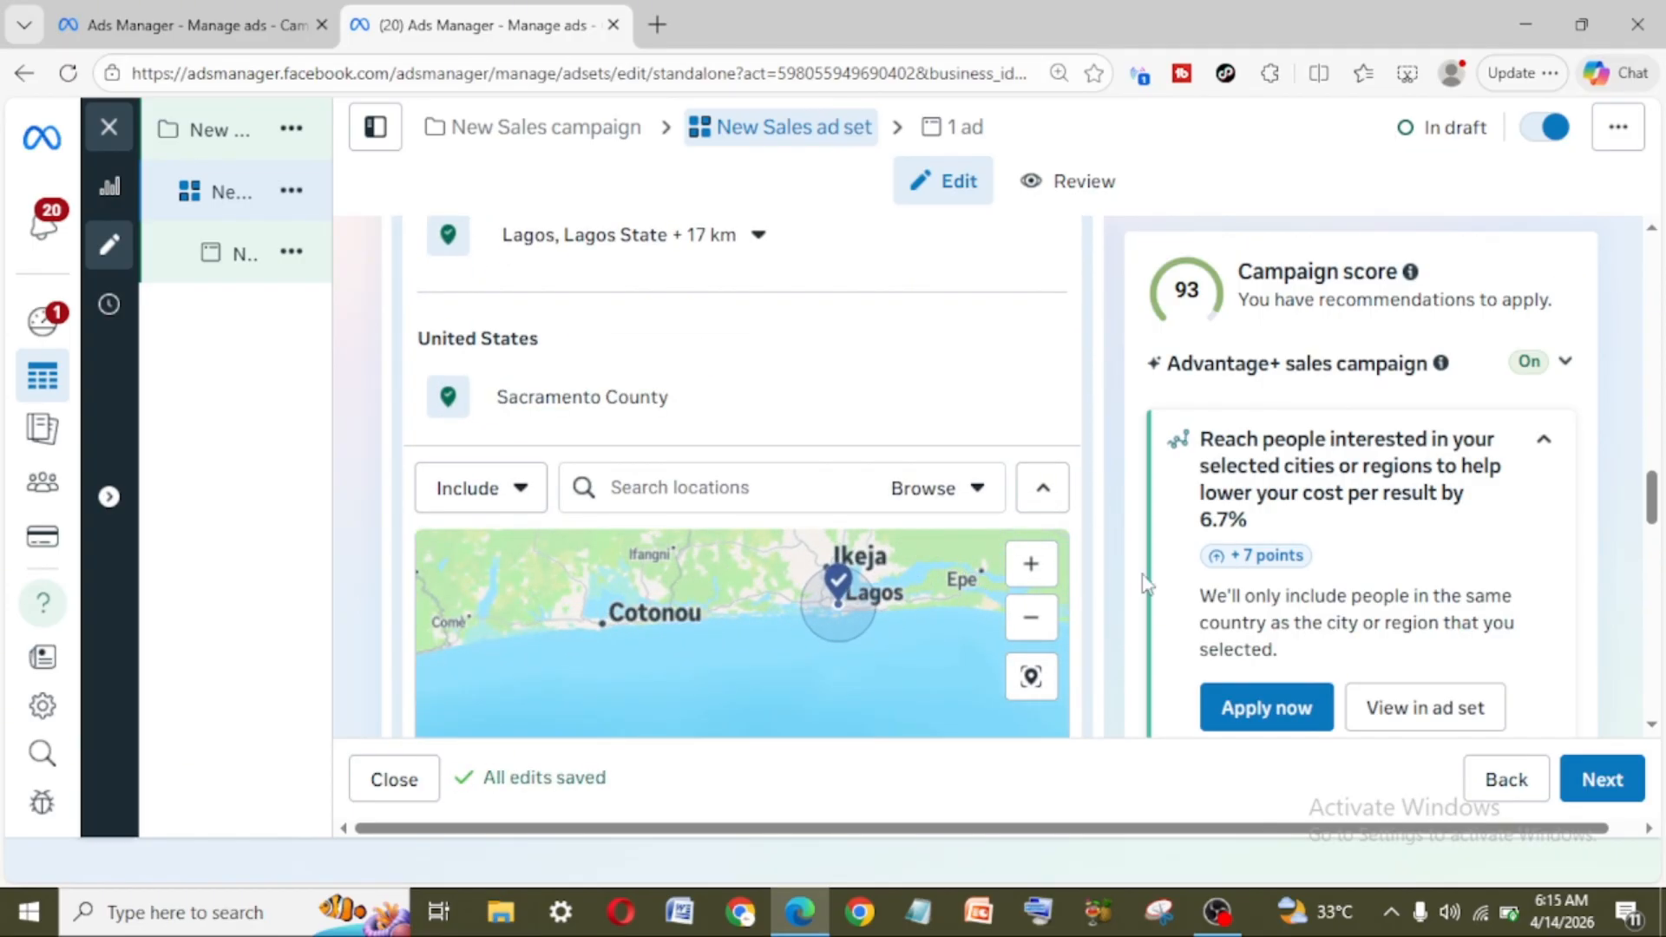
{"action": "scroll", "coordinate": [1648, 504], "scroll_direction": "down", "scroll_amount": 2}
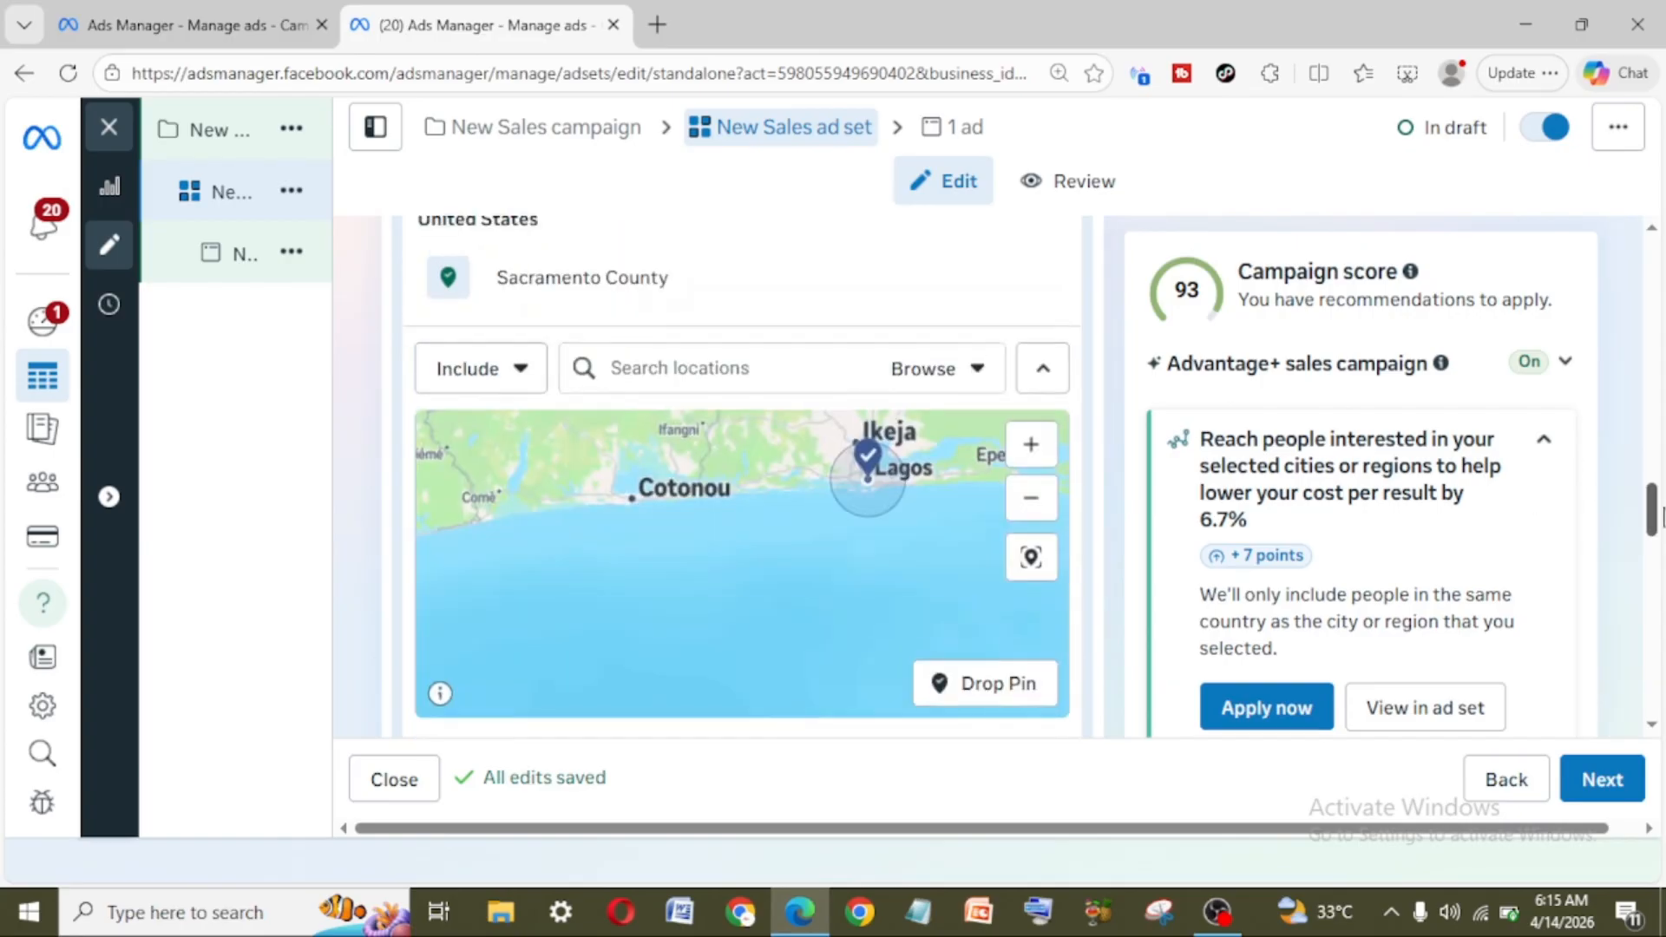
{"action": "left_click", "coordinate": [995, 686]}
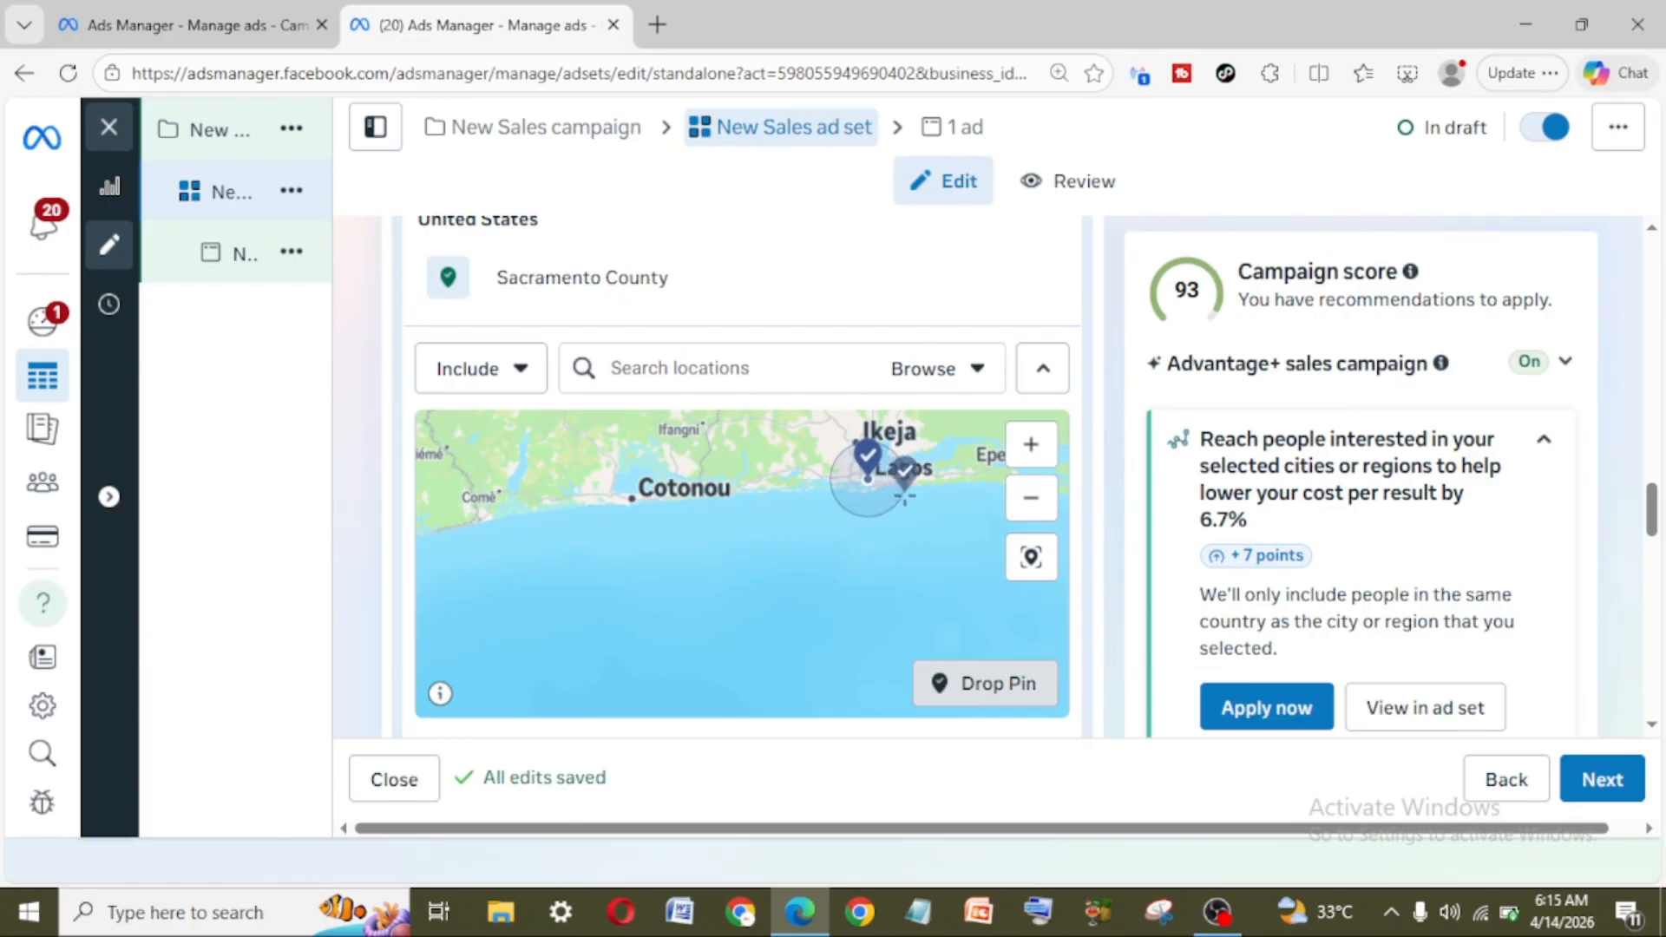
{"action": "scroll", "coordinate": [904, 496], "scroll_direction": "up", "scroll_amount": 1}
{"action": "scroll", "coordinate": [904, 495], "scroll_direction": "down", "scroll_amount": 2}
{"action": "left_click_drag", "start_coordinate": [905, 496], "coordinate": [703, 597]}
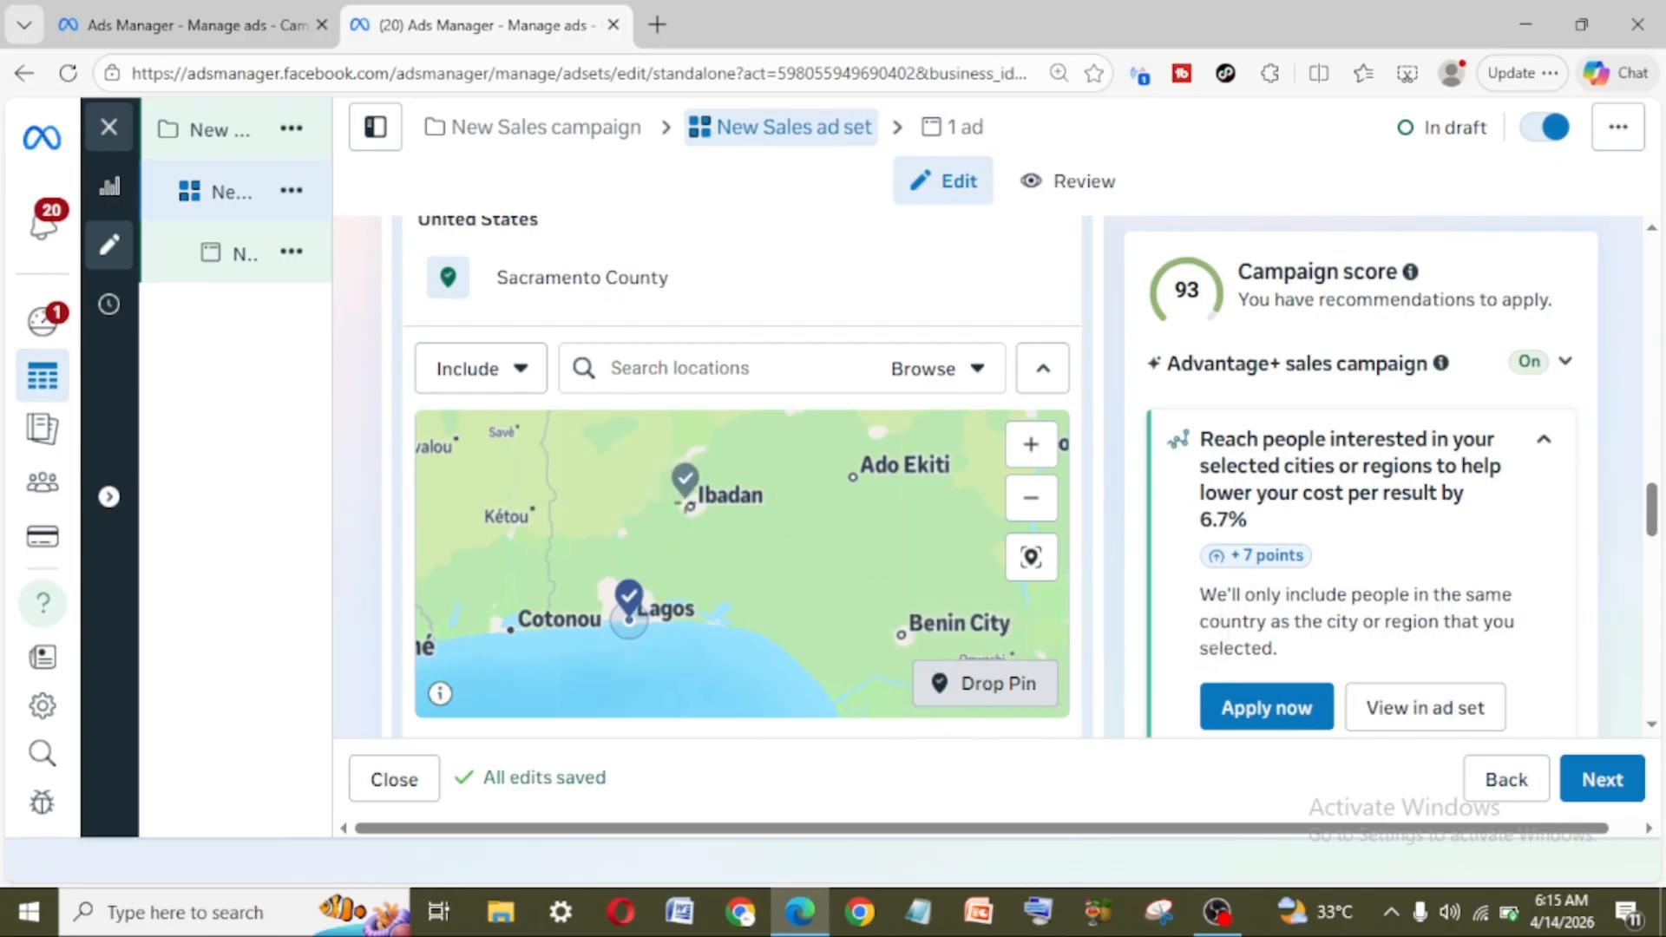
{"action": "left_click", "coordinate": [692, 496]}
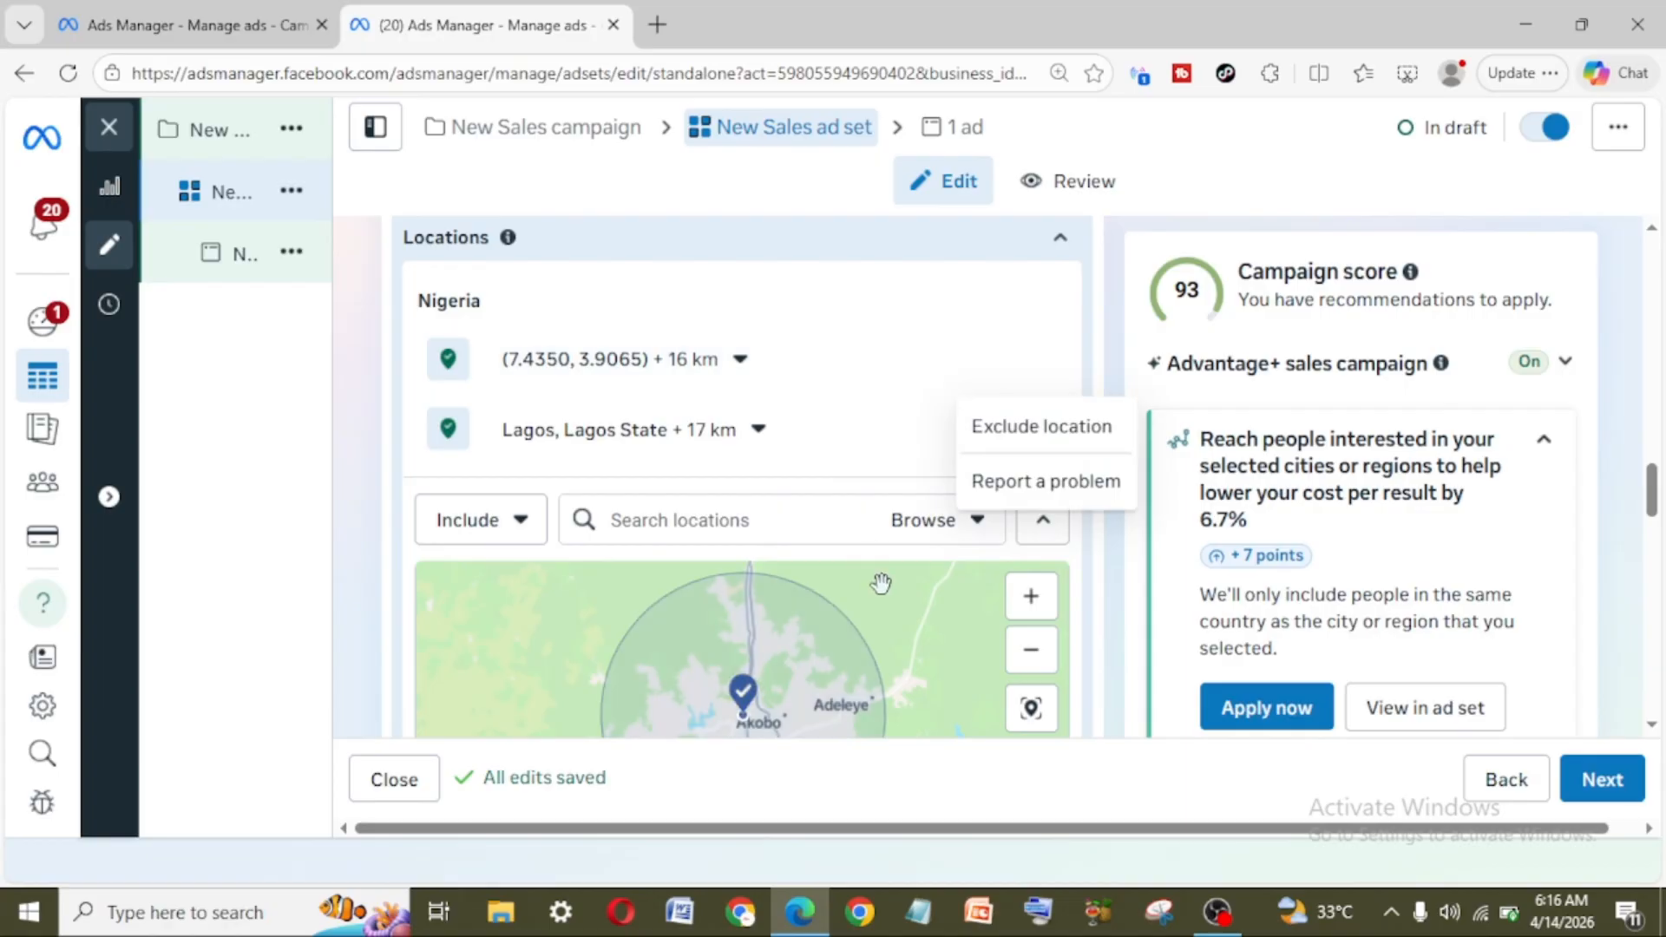
Step: Remove Sacramento County from the locations and set the Ibadan pin's radius to 45 km
{"action": "scroll", "coordinate": [884, 576], "scroll_direction": "down", "scroll_amount": 1}
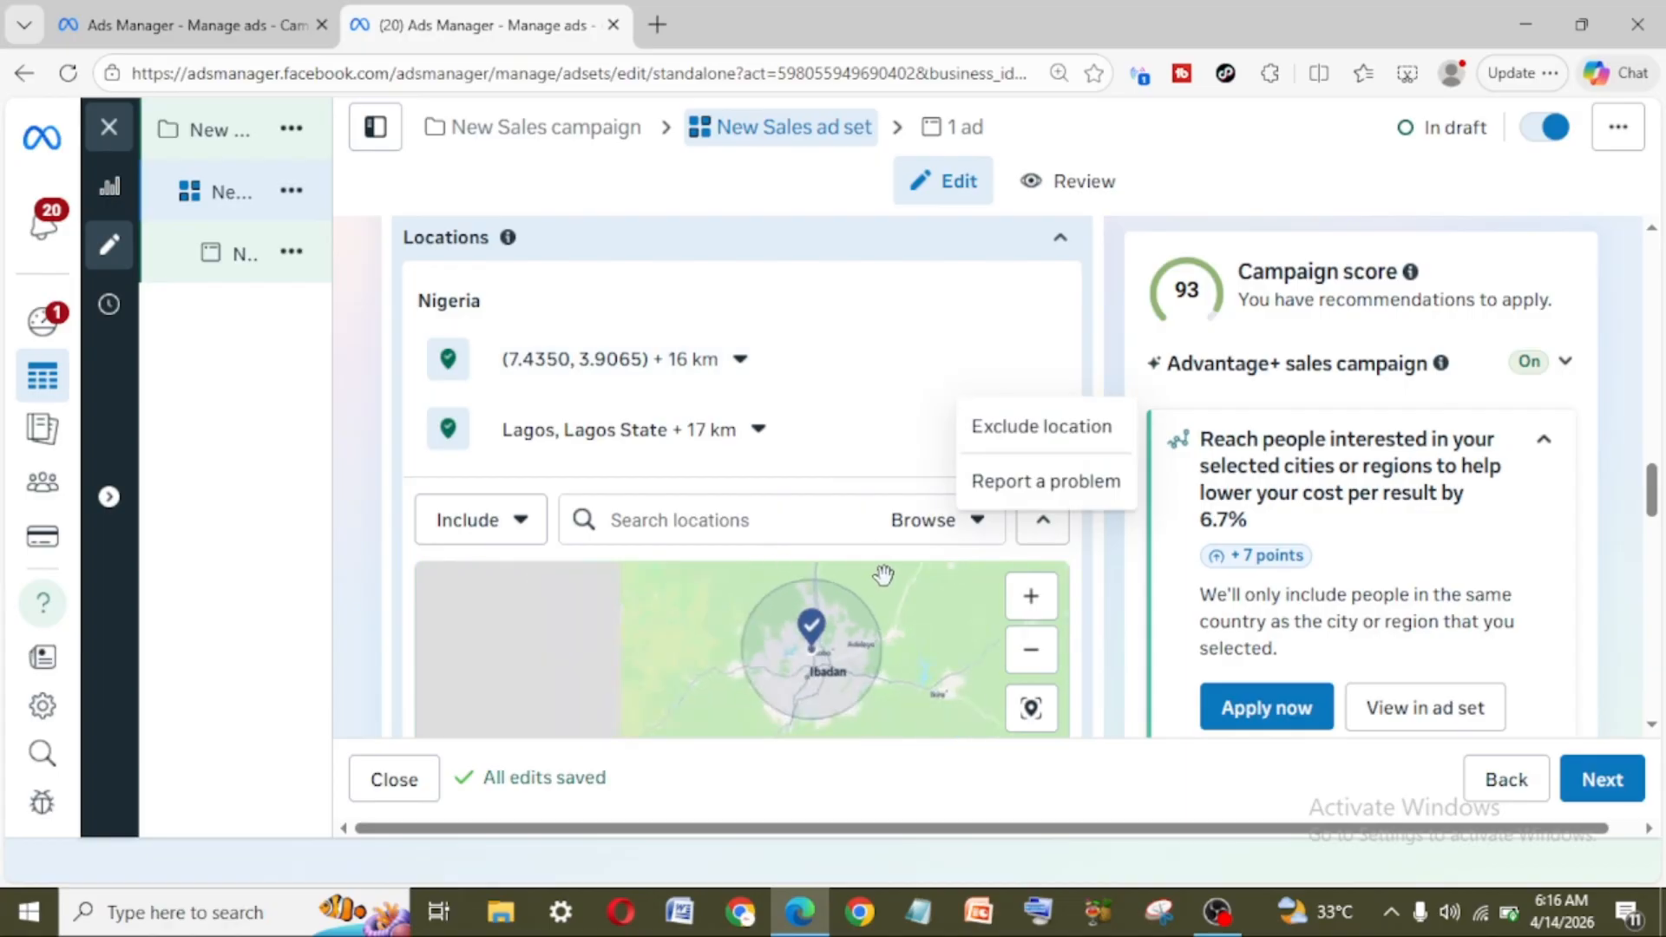
{"action": "scroll", "coordinate": [883, 575], "scroll_direction": "up", "scroll_amount": 1}
{"action": "scroll", "coordinate": [923, 708], "scroll_direction": "down", "scroll_amount": 1}
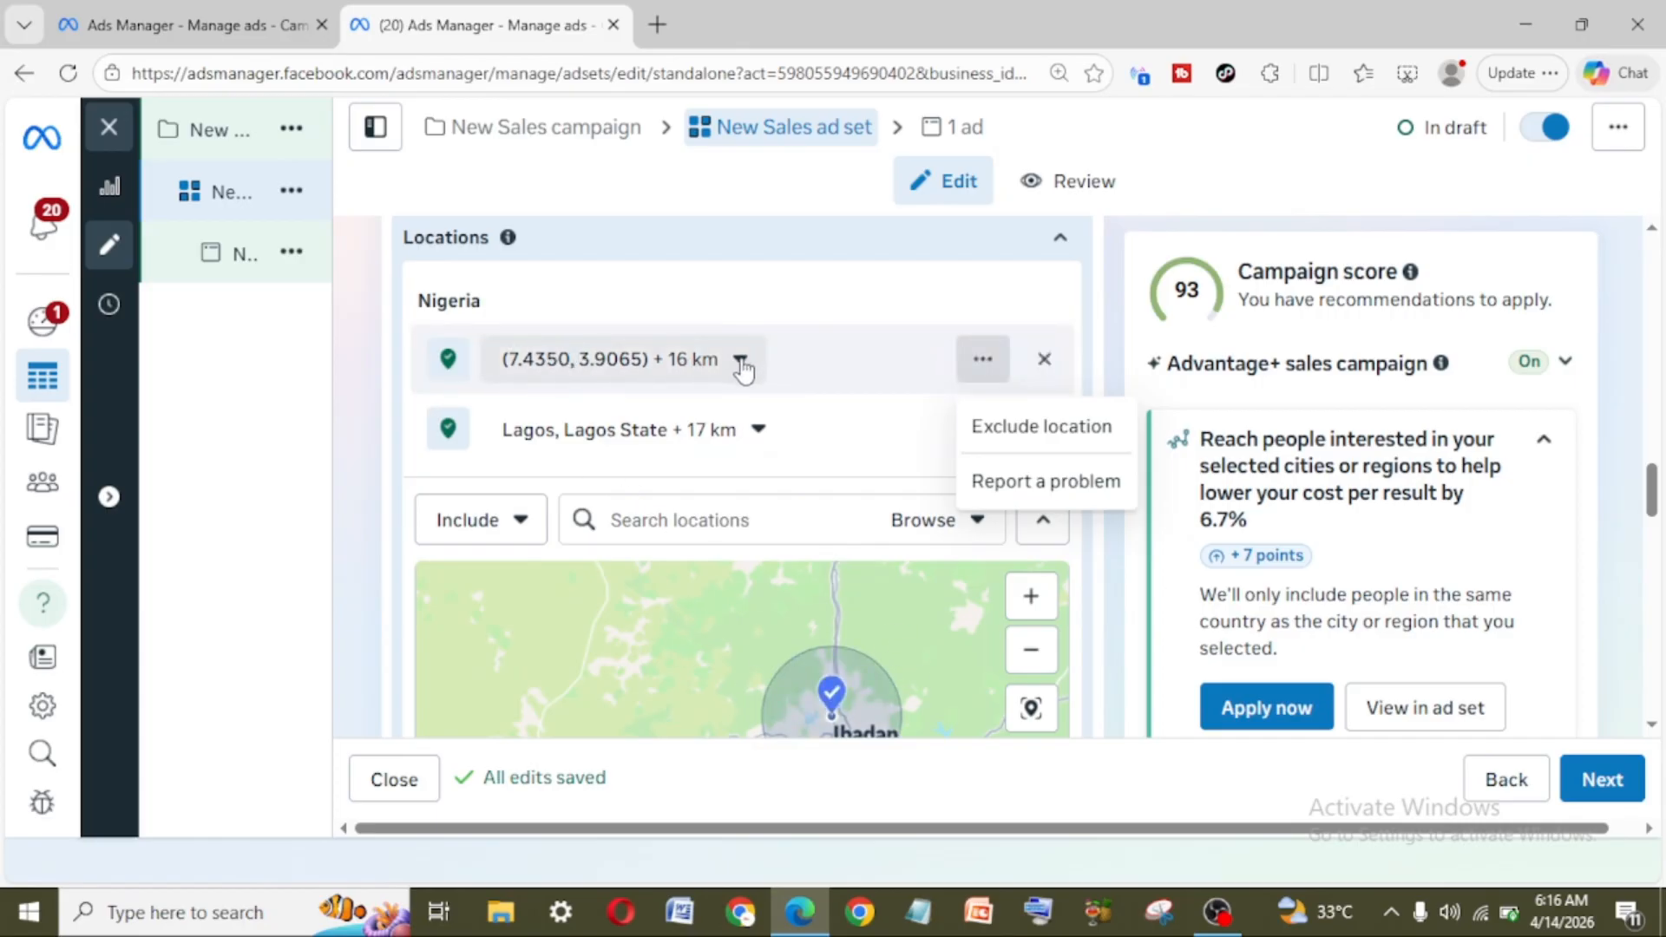
{"action": "left_click", "coordinate": [741, 361]}
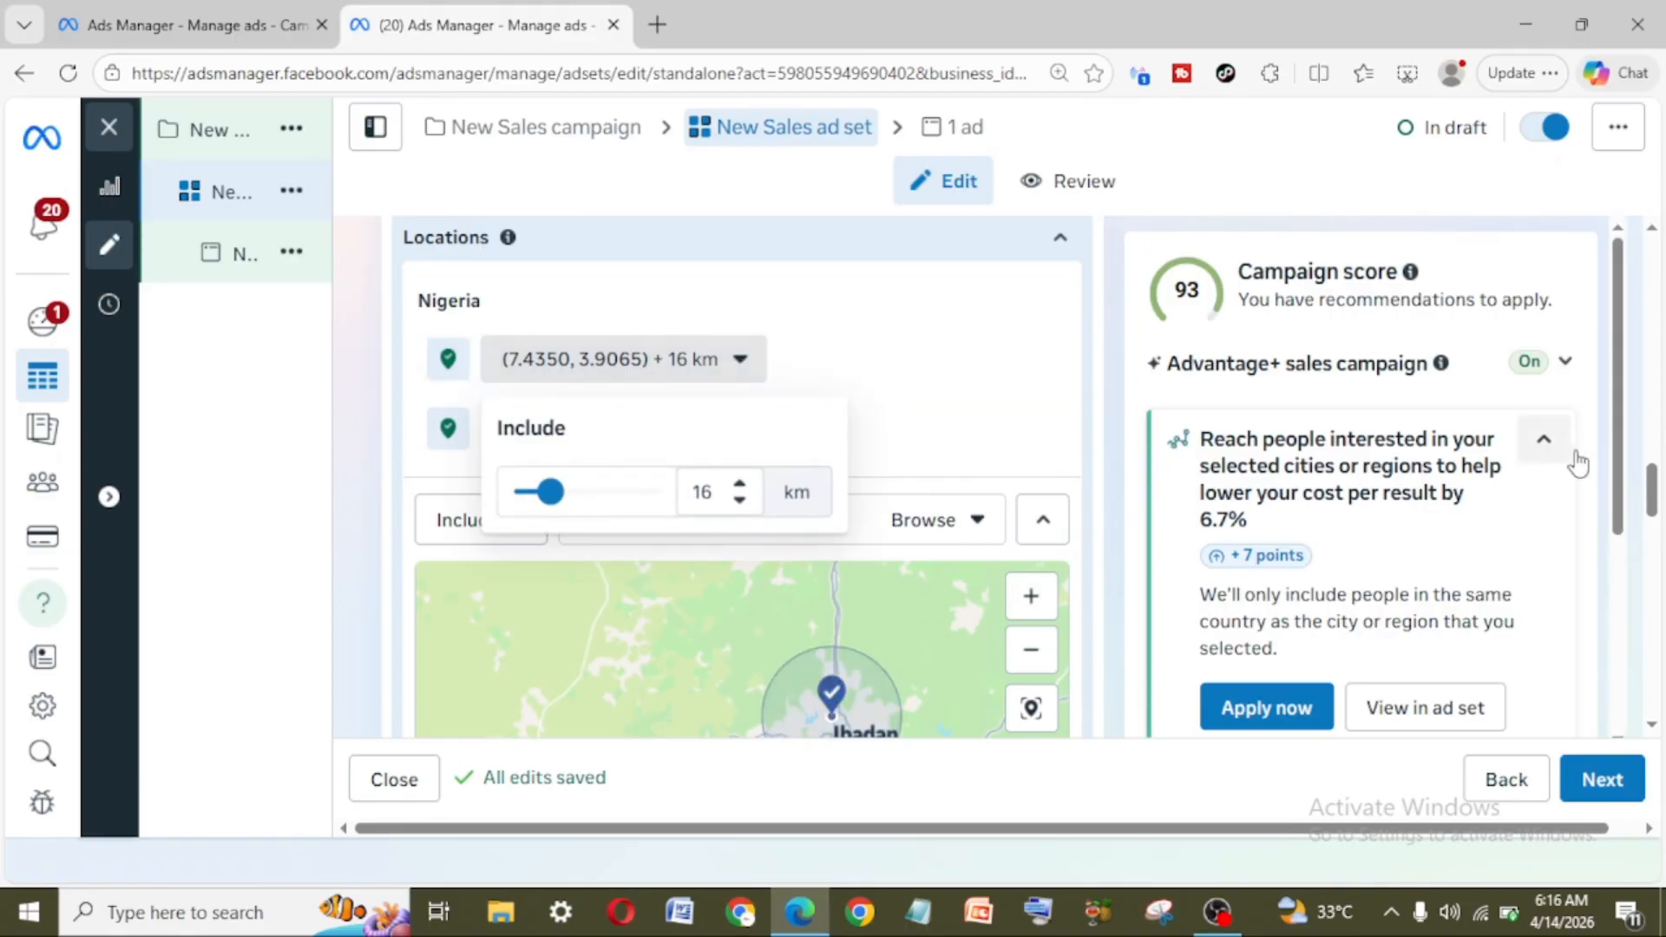
{"action": "scroll", "coordinate": [1624, 450], "scroll_direction": "down", "scroll_amount": 1}
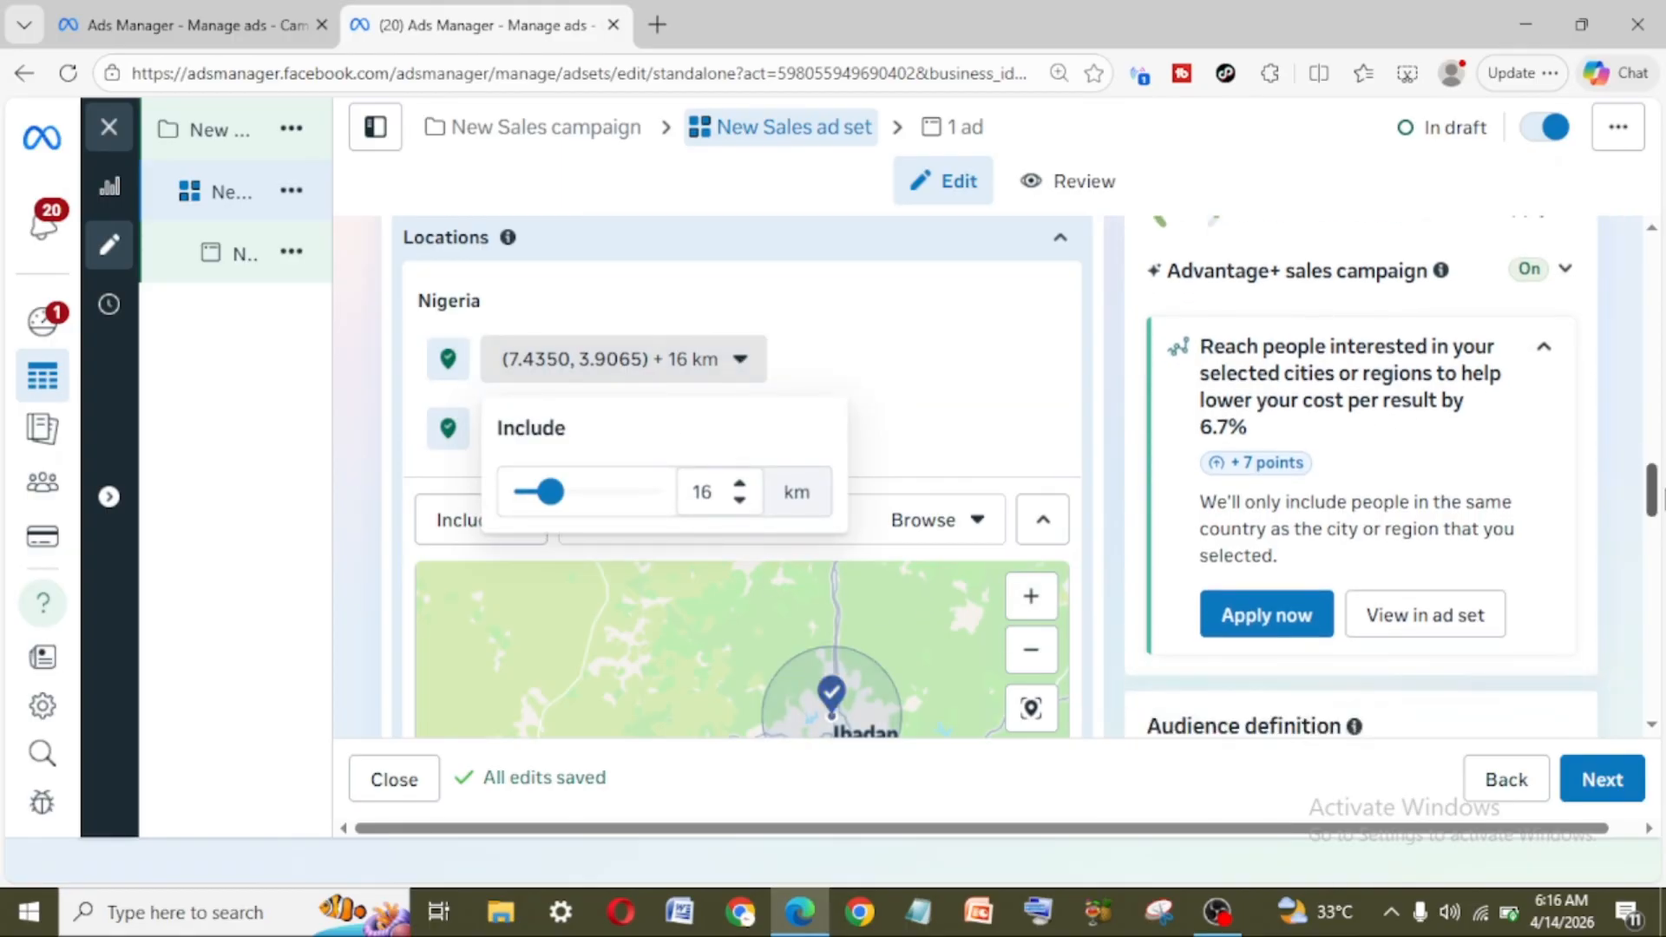
{"action": "left_click_drag", "start_coordinate": [549, 647], "coordinate": [556, 646]}
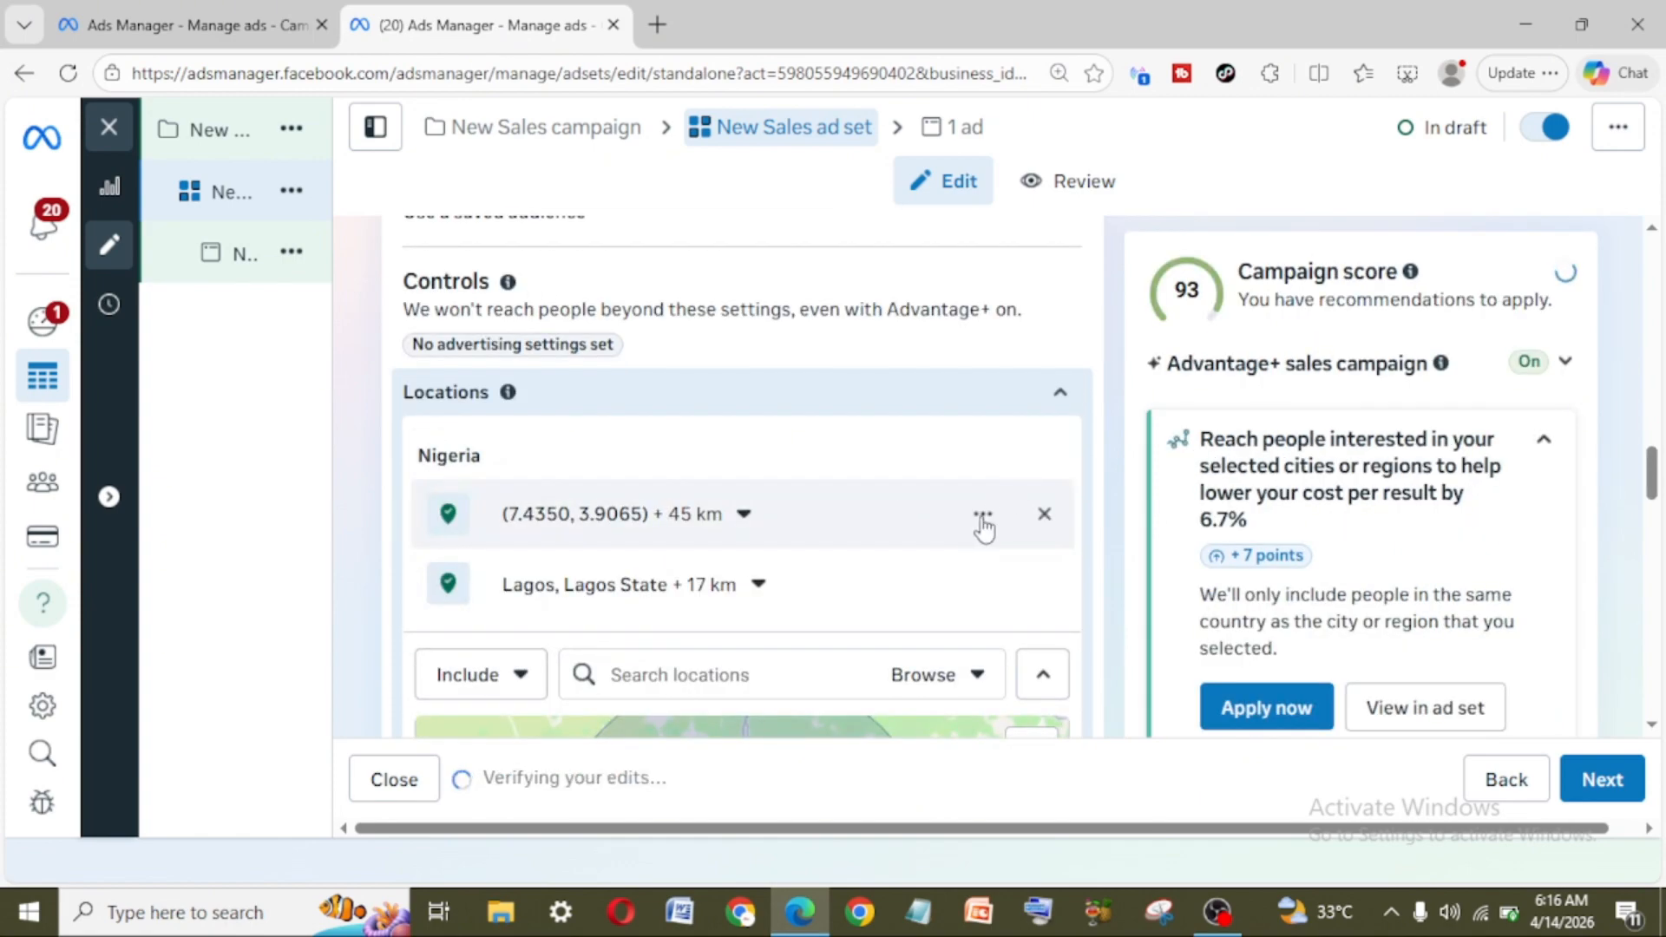
Step: Exclude the pinned Ibadan area from targeting and inspect it alongside Lagos on the map
{"action": "left_click", "coordinate": [982, 518]}
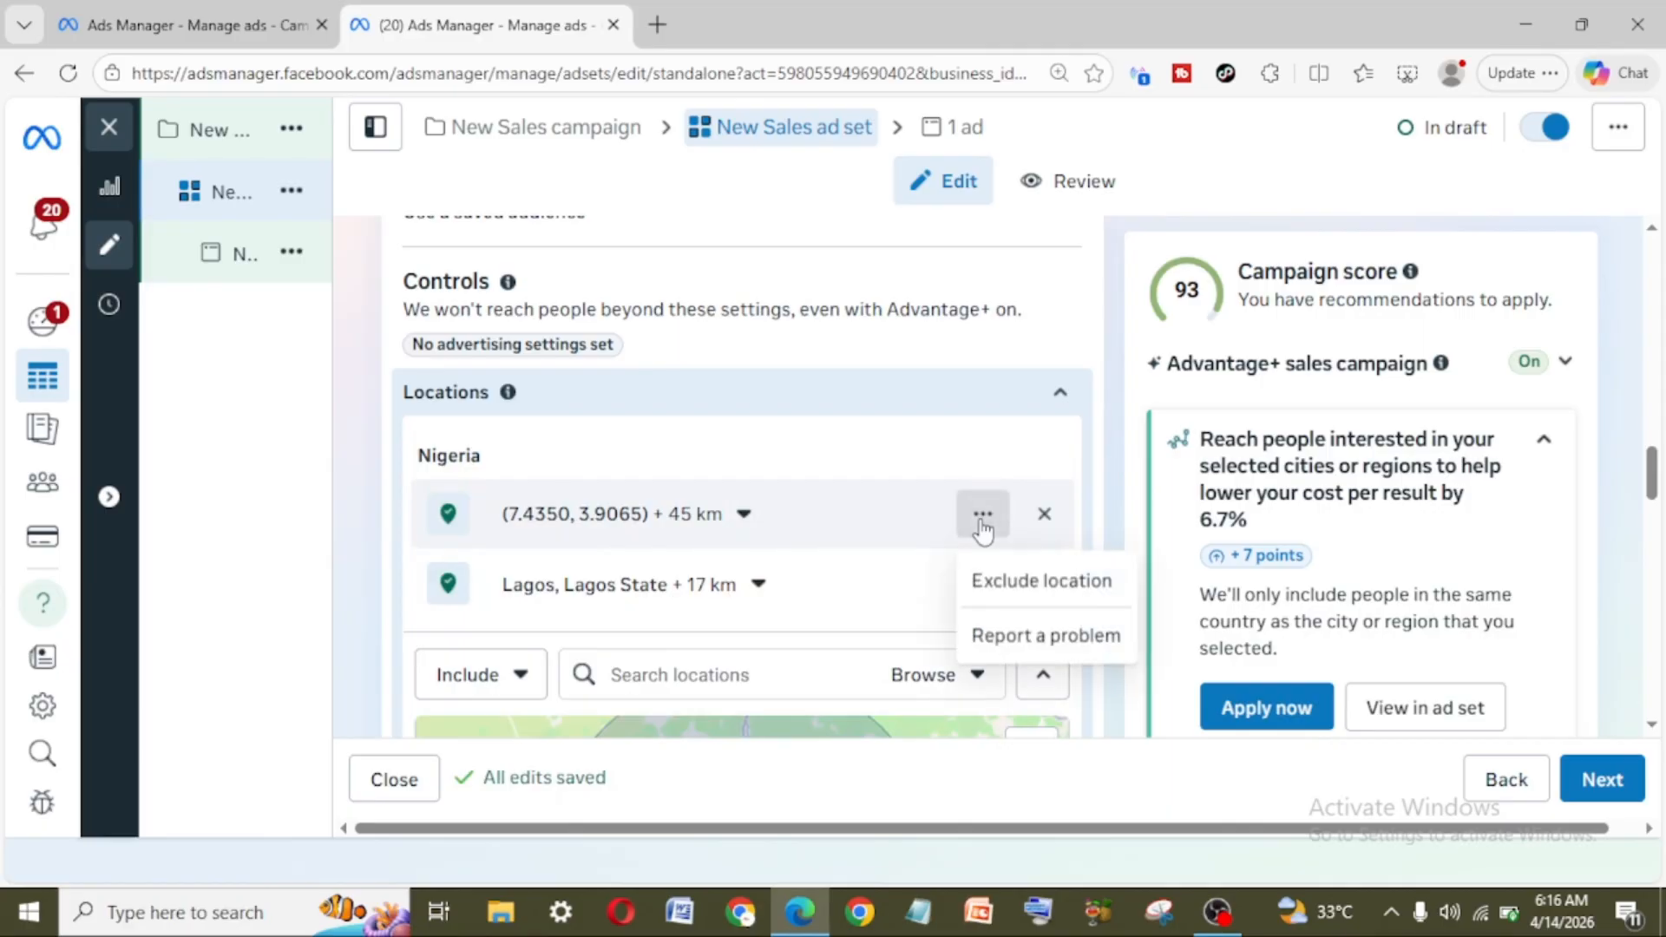
{"action": "left_click", "coordinate": [1006, 583]}
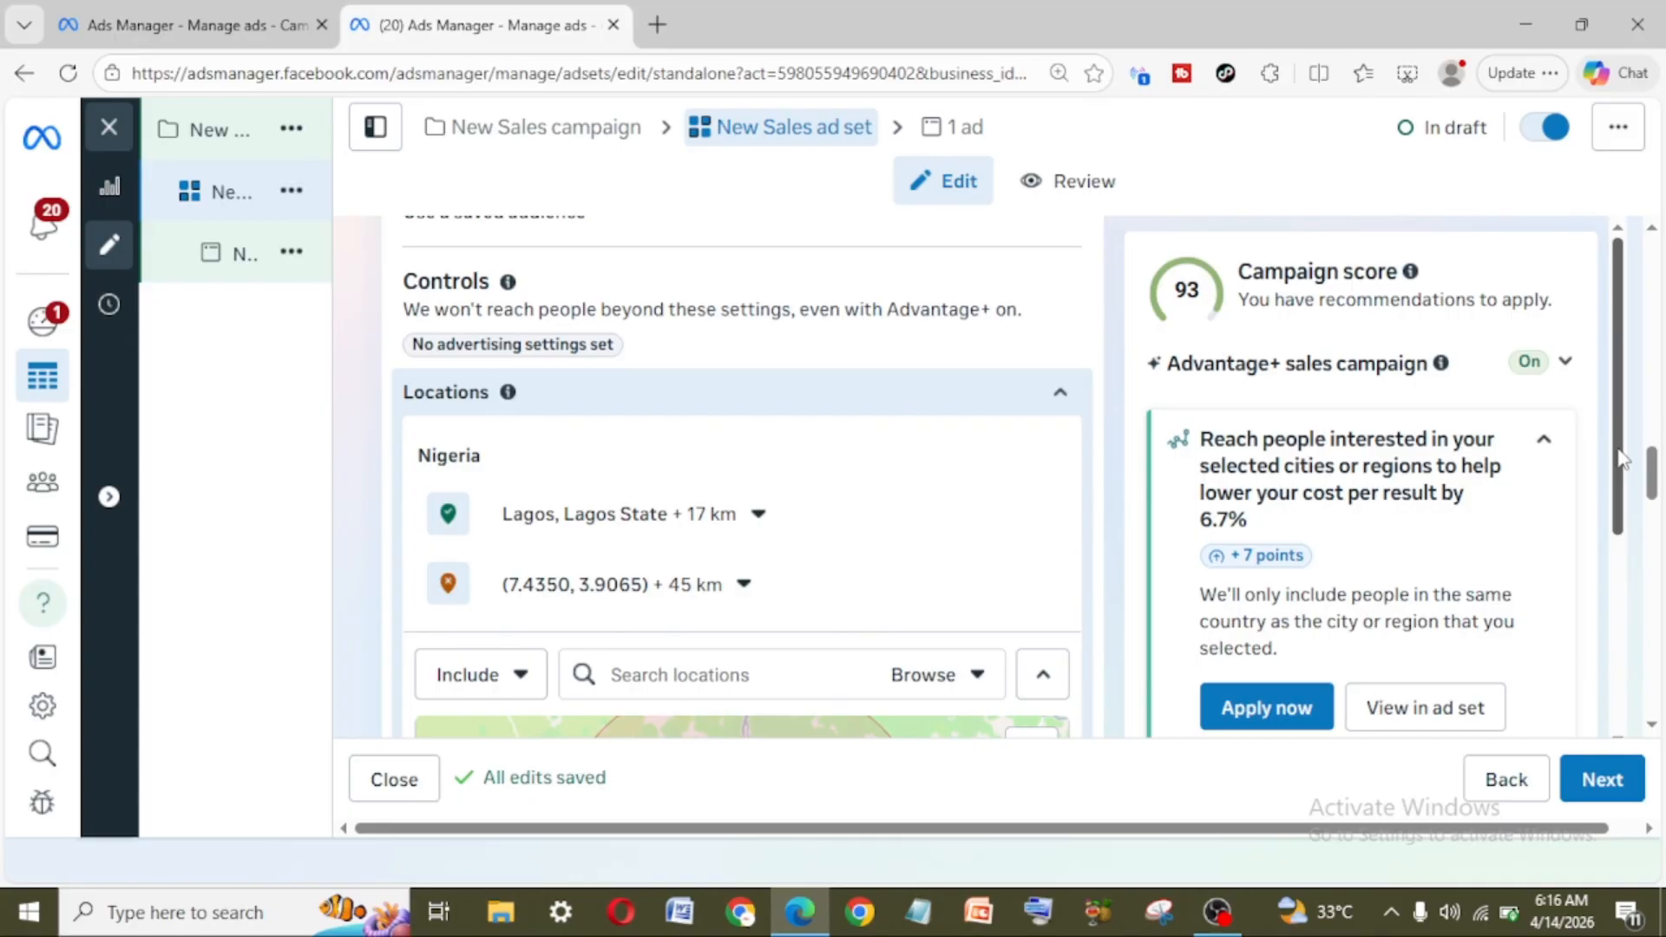
{"action": "left_click_drag", "start_coordinate": [1619, 458], "coordinate": [1621, 584]}
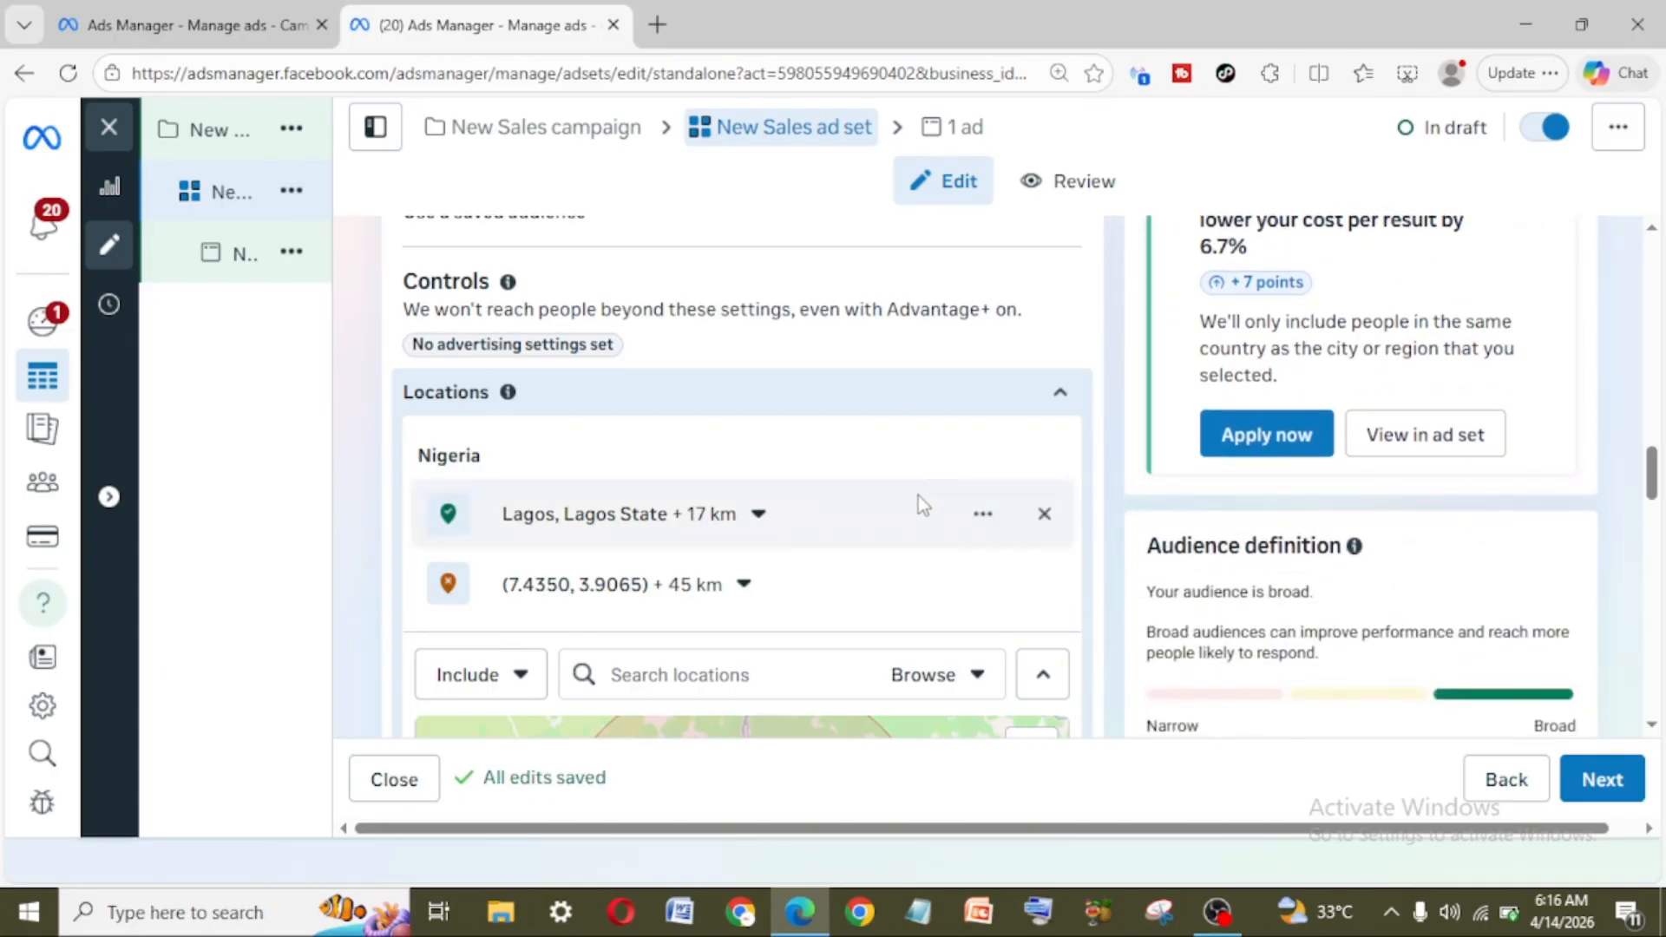
{"action": "scroll", "coordinate": [918, 497], "scroll_direction": "down", "scroll_amount": 4}
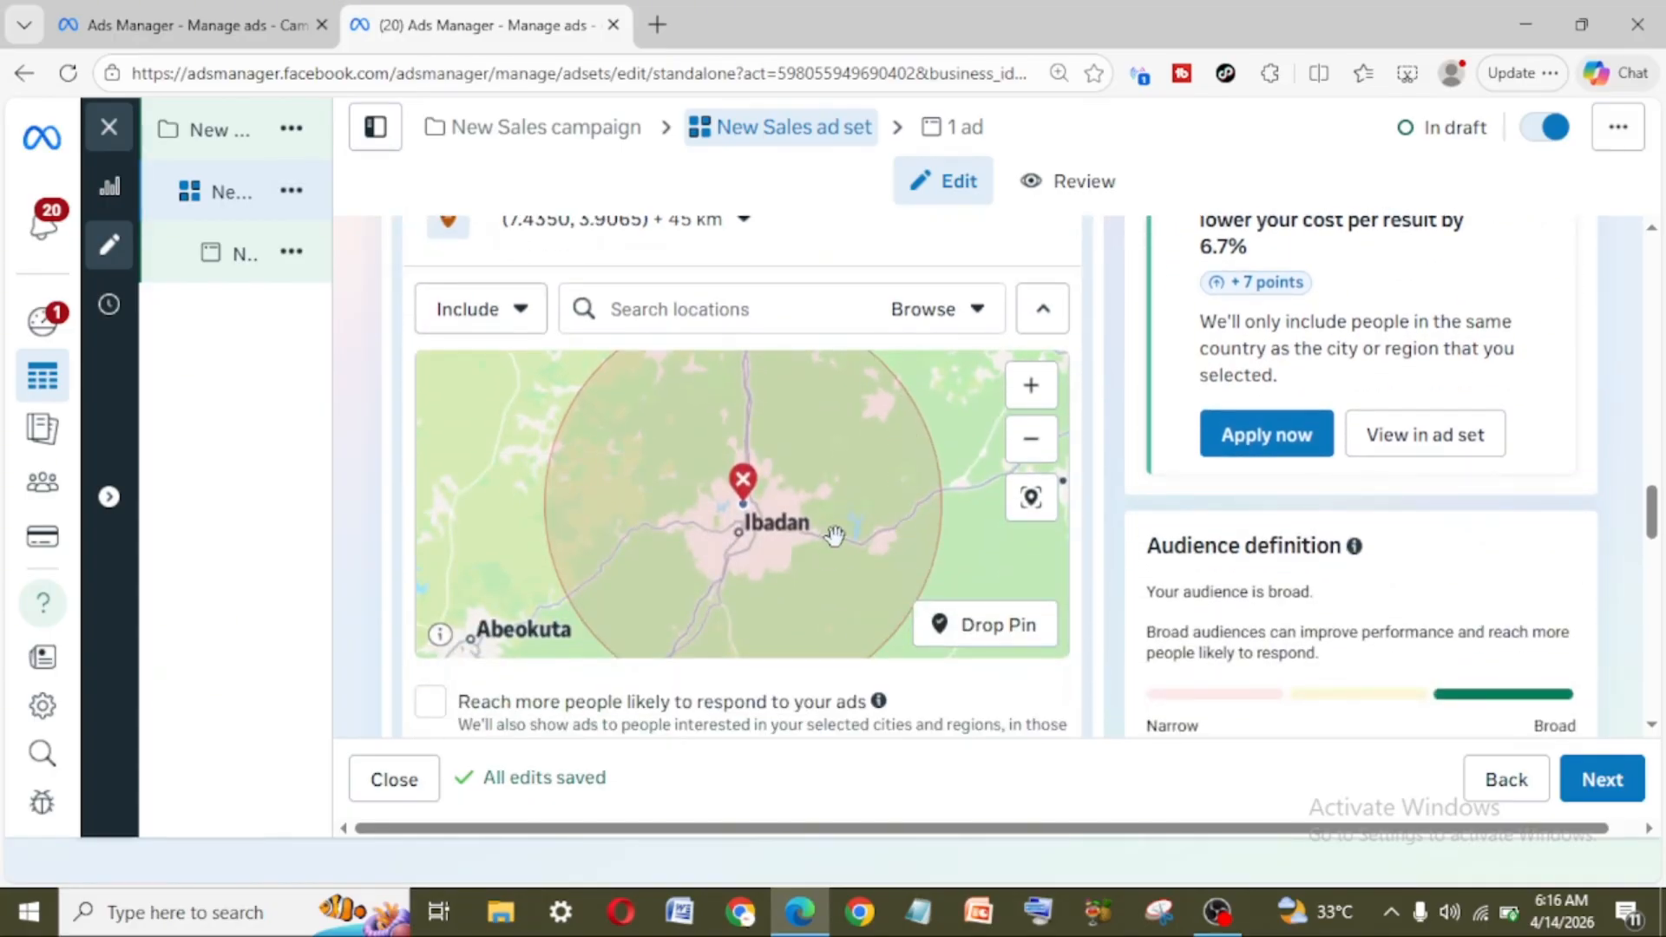
{"action": "scroll", "coordinate": [835, 535], "scroll_direction": "down", "scroll_amount": 2}
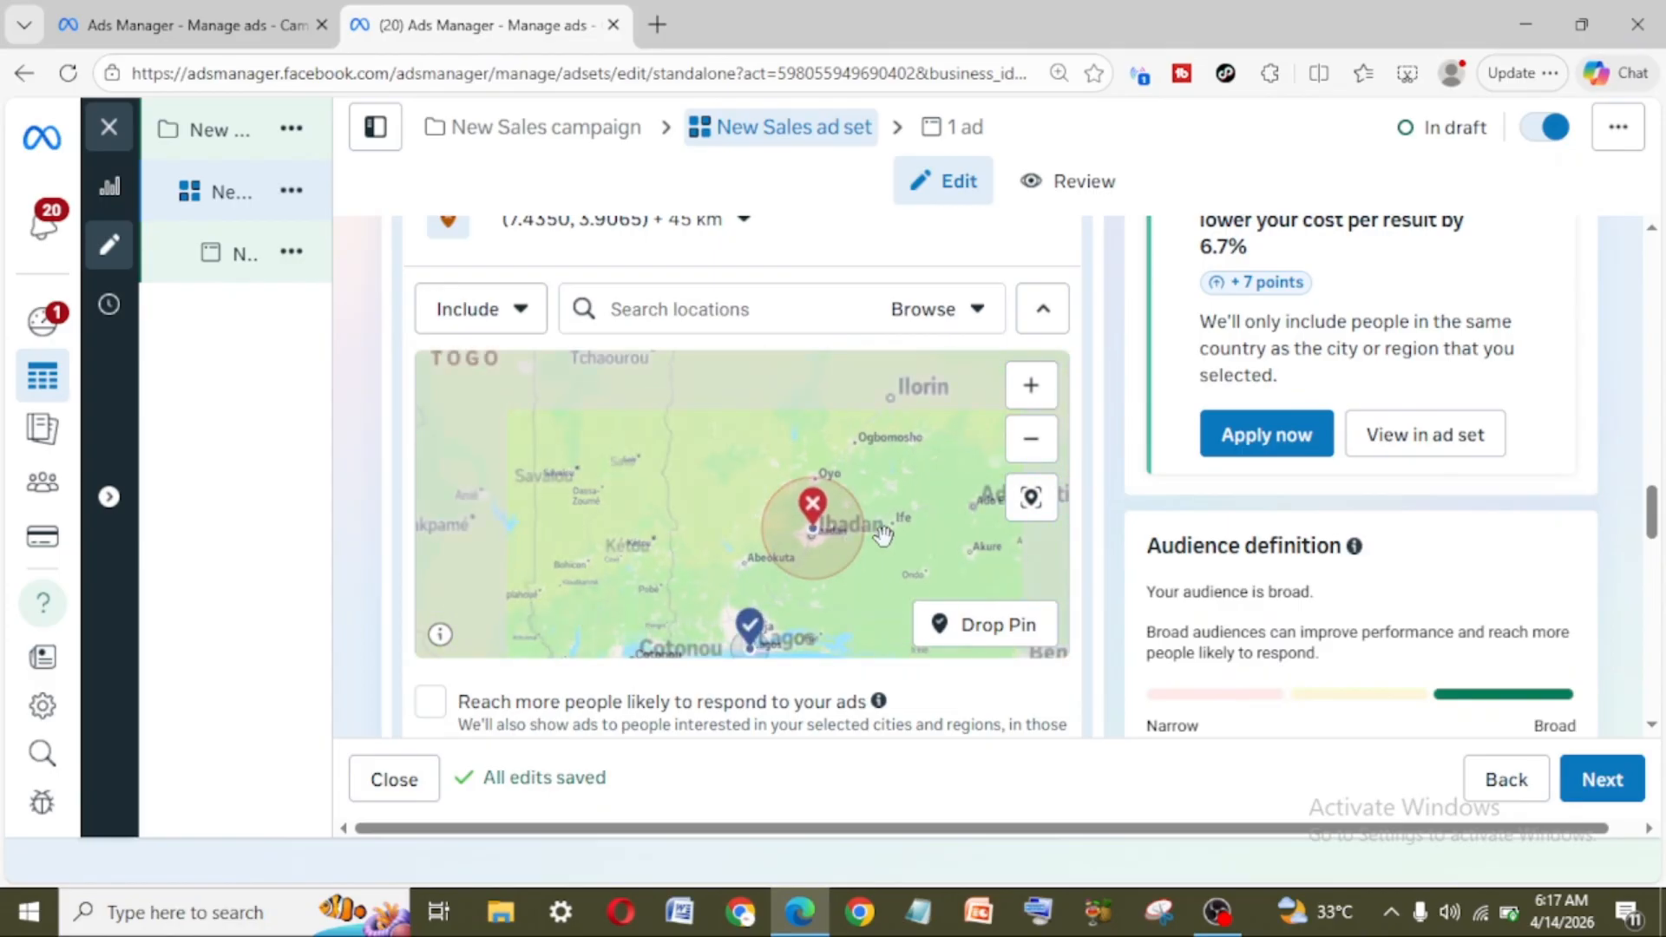
Step: Inspect the included Lagos area and the excluded Ibadan area on the map, along with the surrounding cities
{"action": "scroll", "coordinate": [949, 540], "scroll_direction": "down", "scroll_amount": 2}
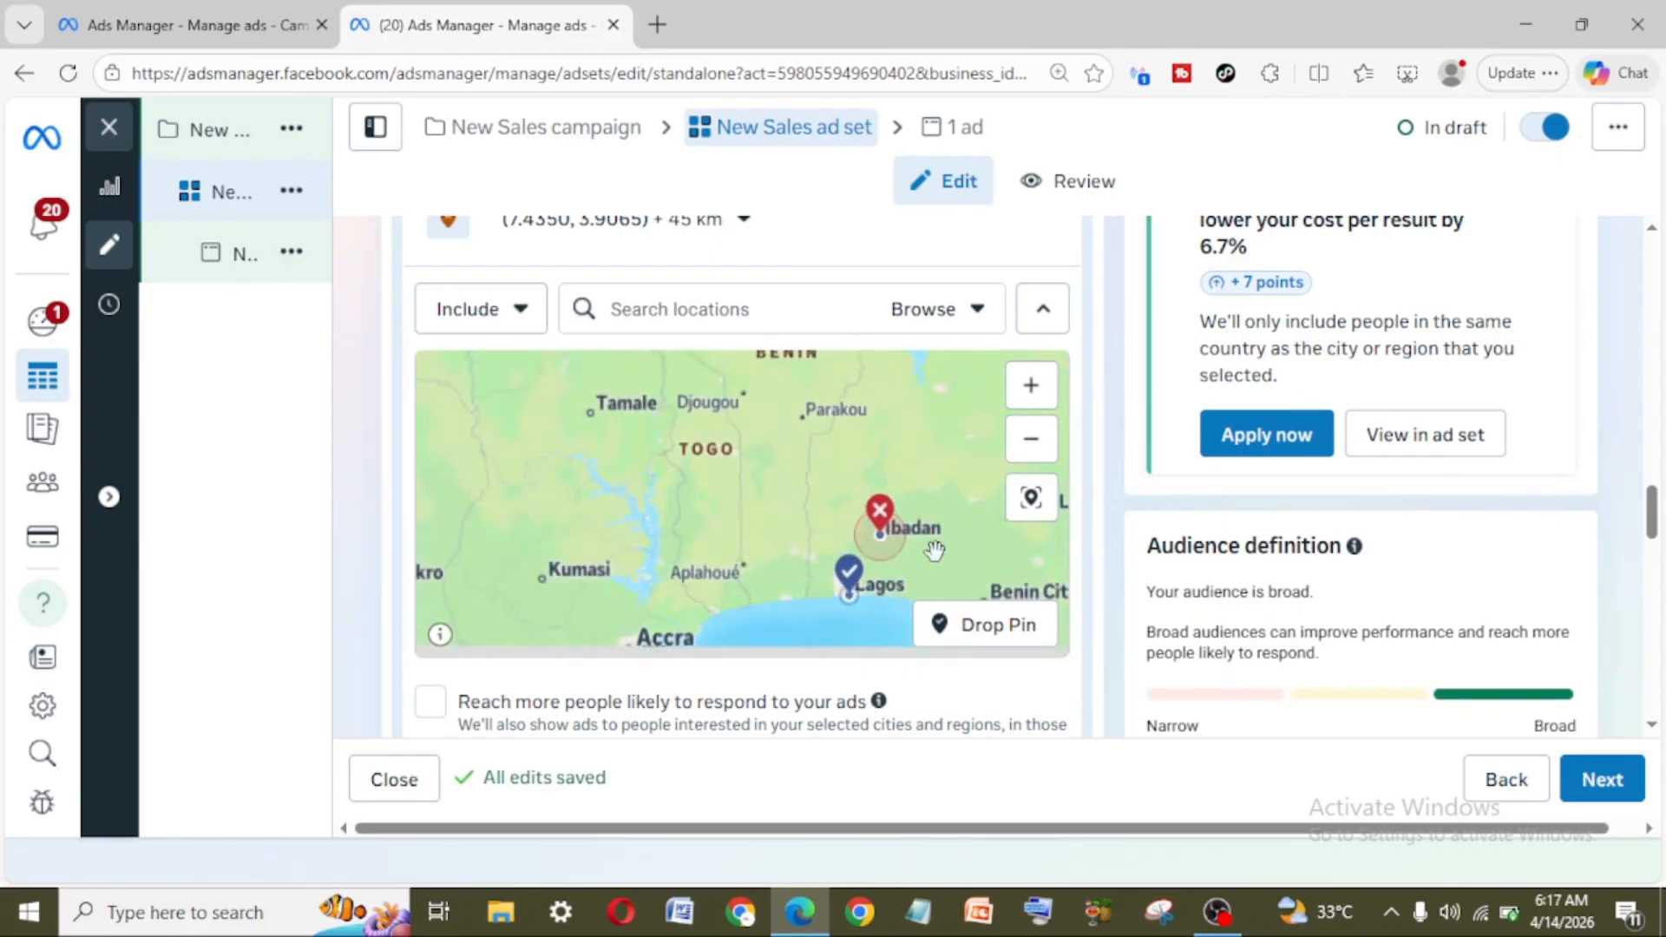
{"action": "scroll", "coordinate": [984, 560], "scroll_direction": "down", "scroll_amount": 2}
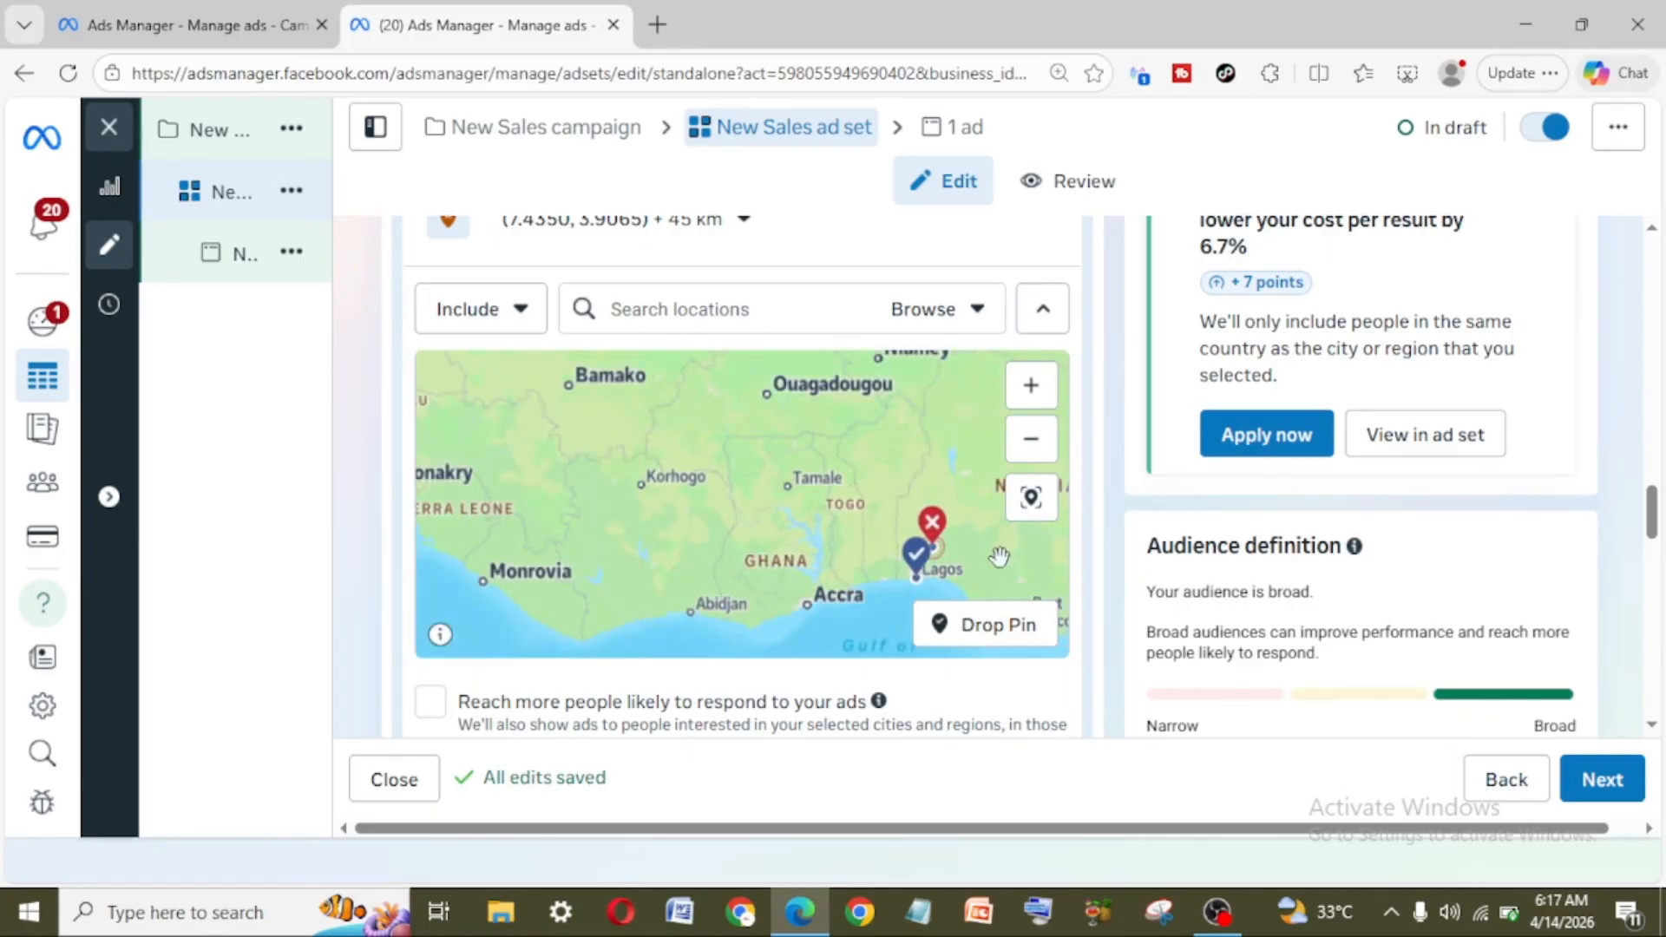
{"action": "scroll", "coordinate": [974, 571], "scroll_direction": "up", "scroll_amount": 4}
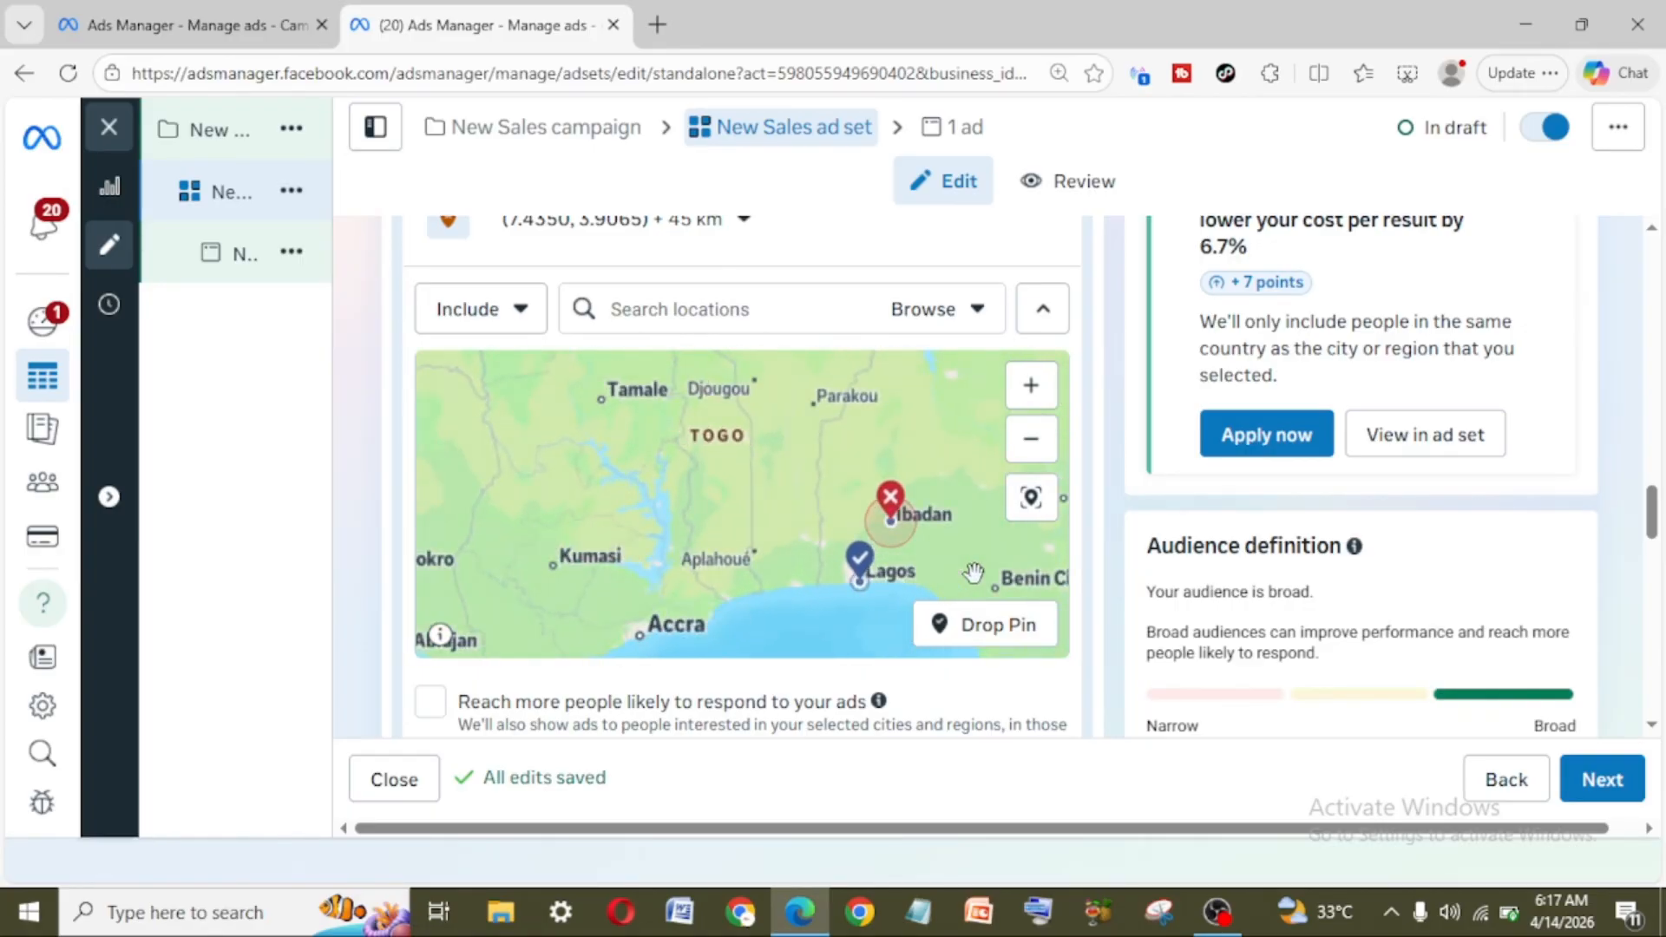
{"action": "left_click_drag", "start_coordinate": [863, 601], "coordinate": [801, 436]}
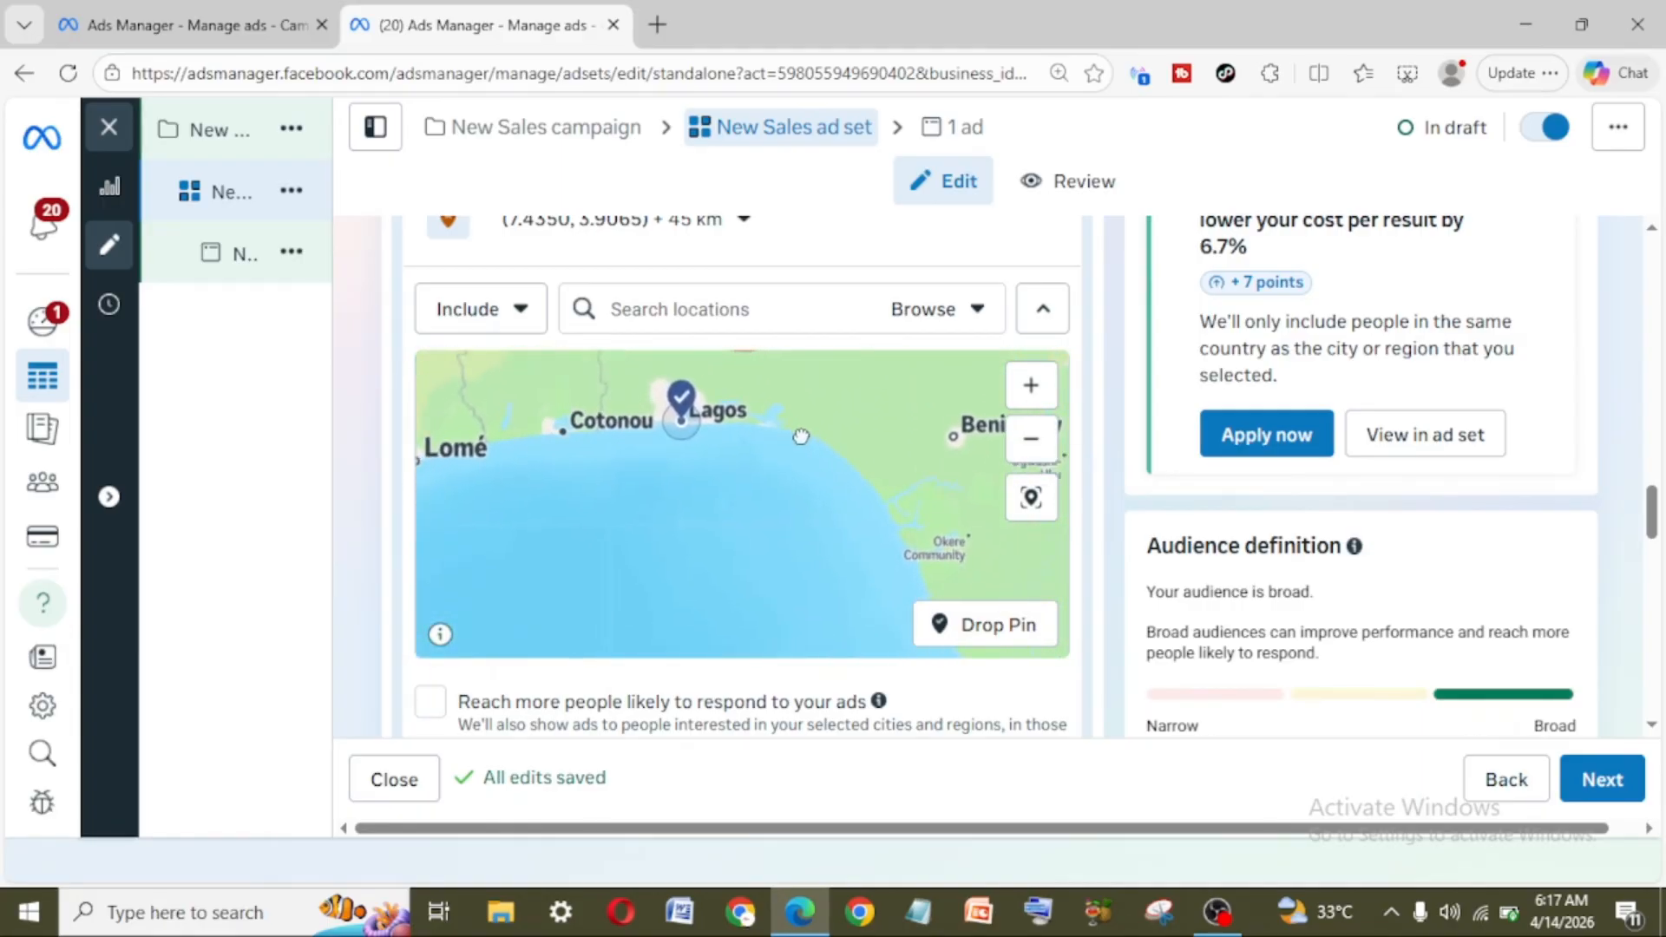
{"action": "left_click_drag", "start_coordinate": [750, 528], "coordinate": [797, 589]}
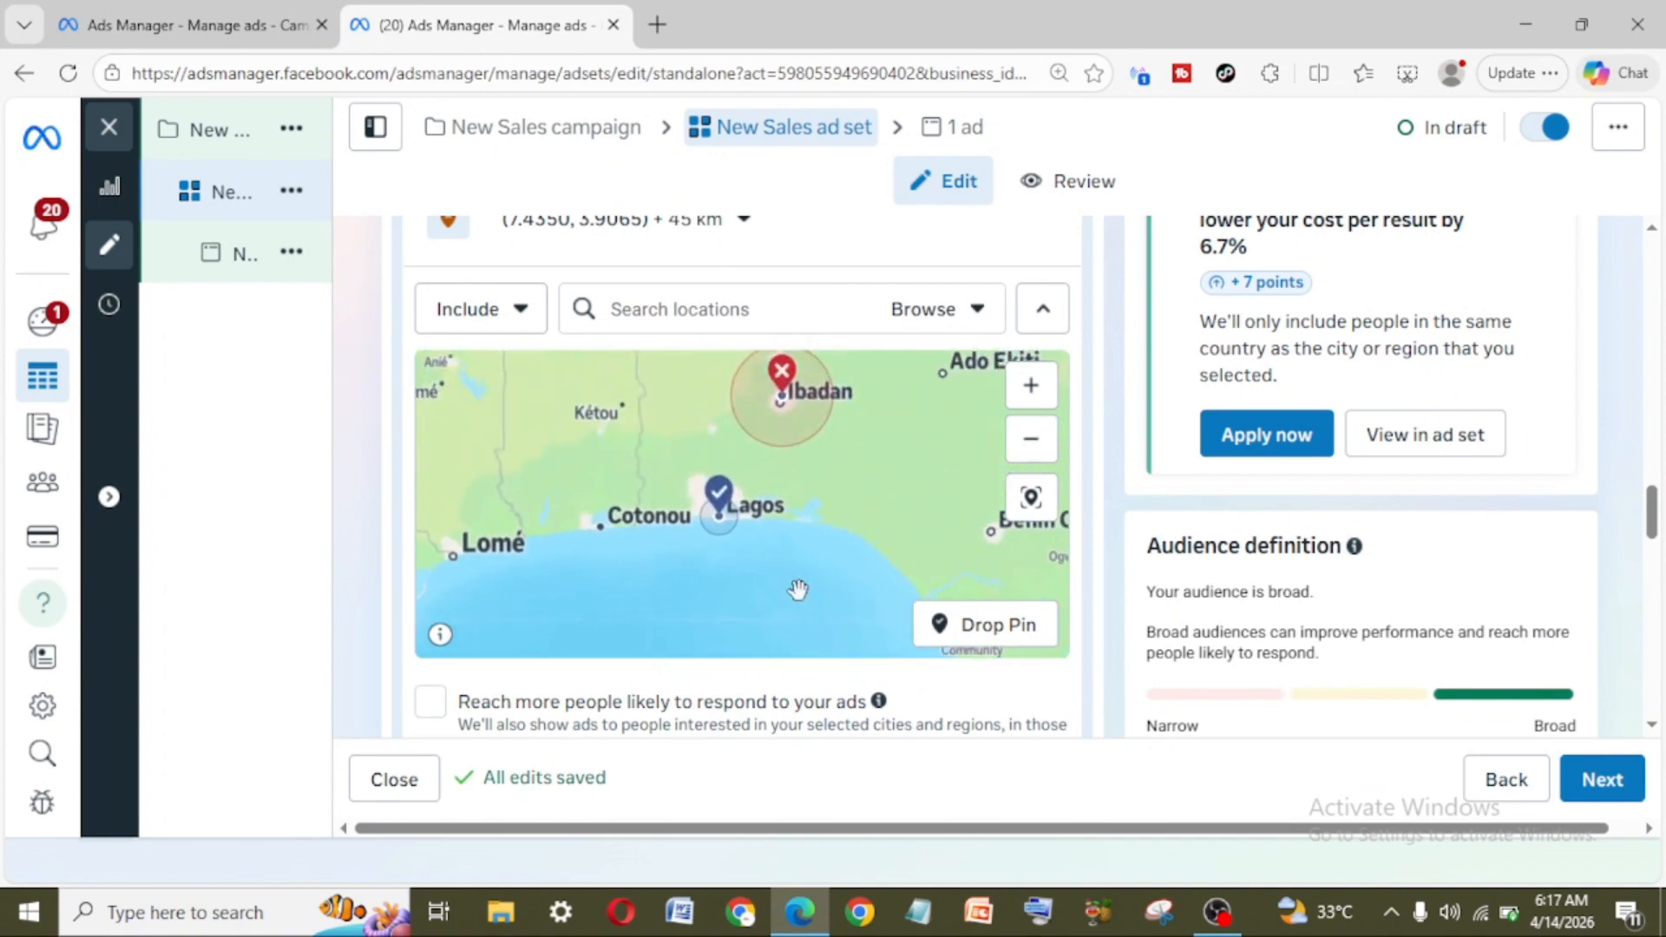
{"action": "left_click_drag", "start_coordinate": [925, 508], "coordinate": [698, 606]}
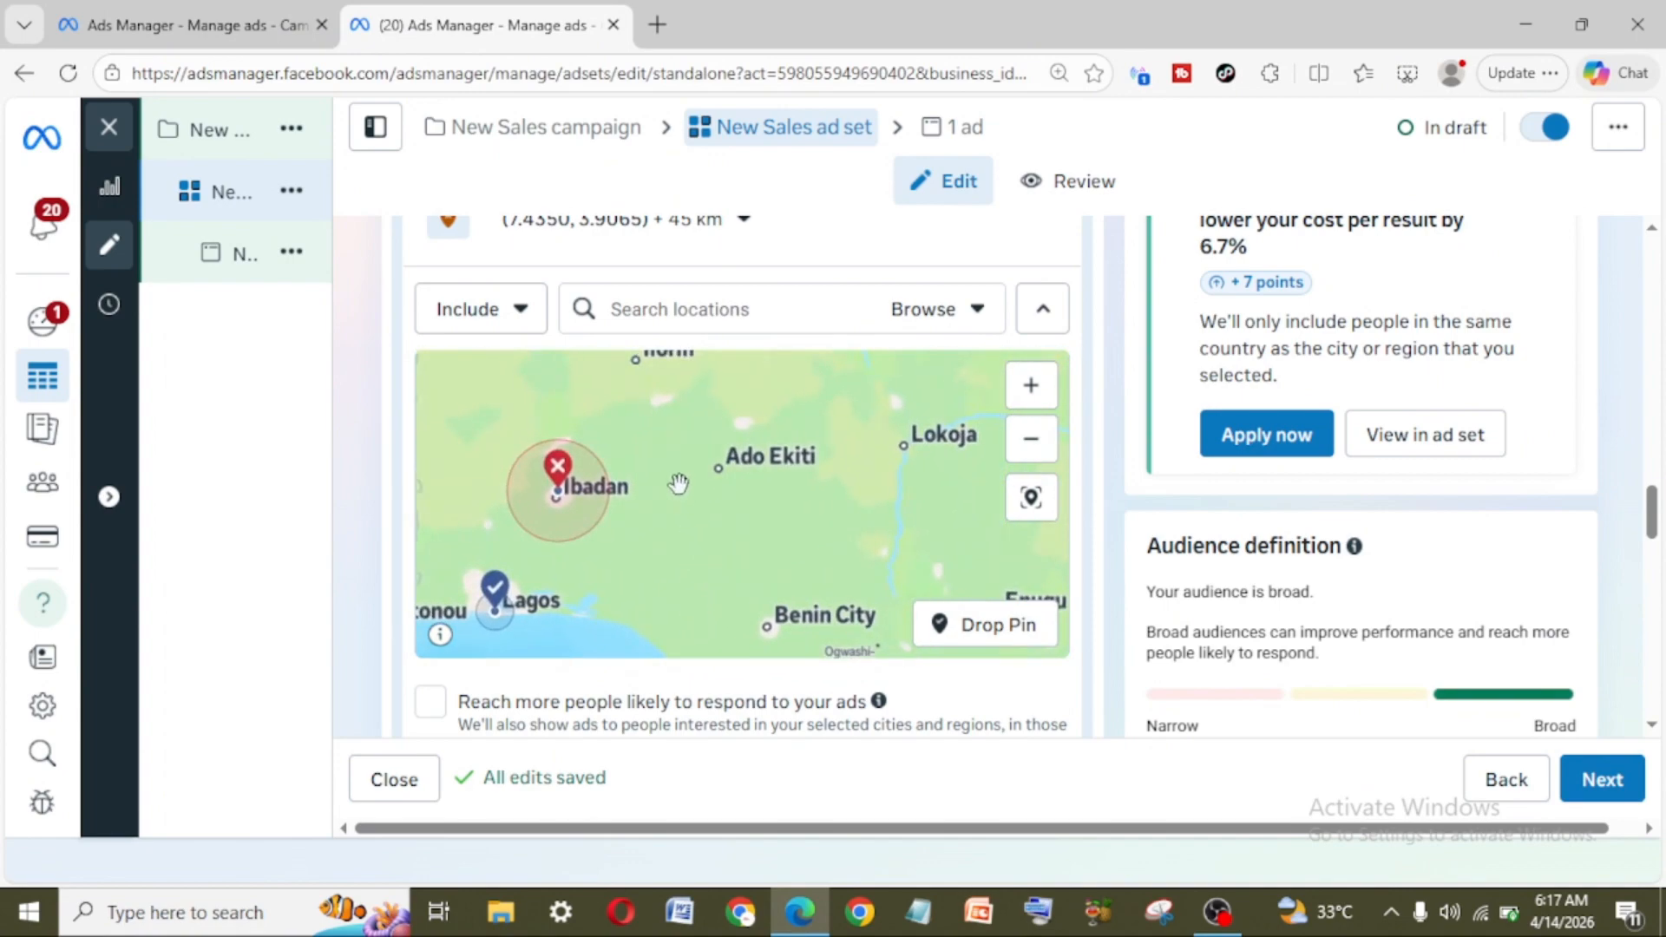
{"action": "left_click_drag", "start_coordinate": [688, 471], "coordinate": [783, 544]}
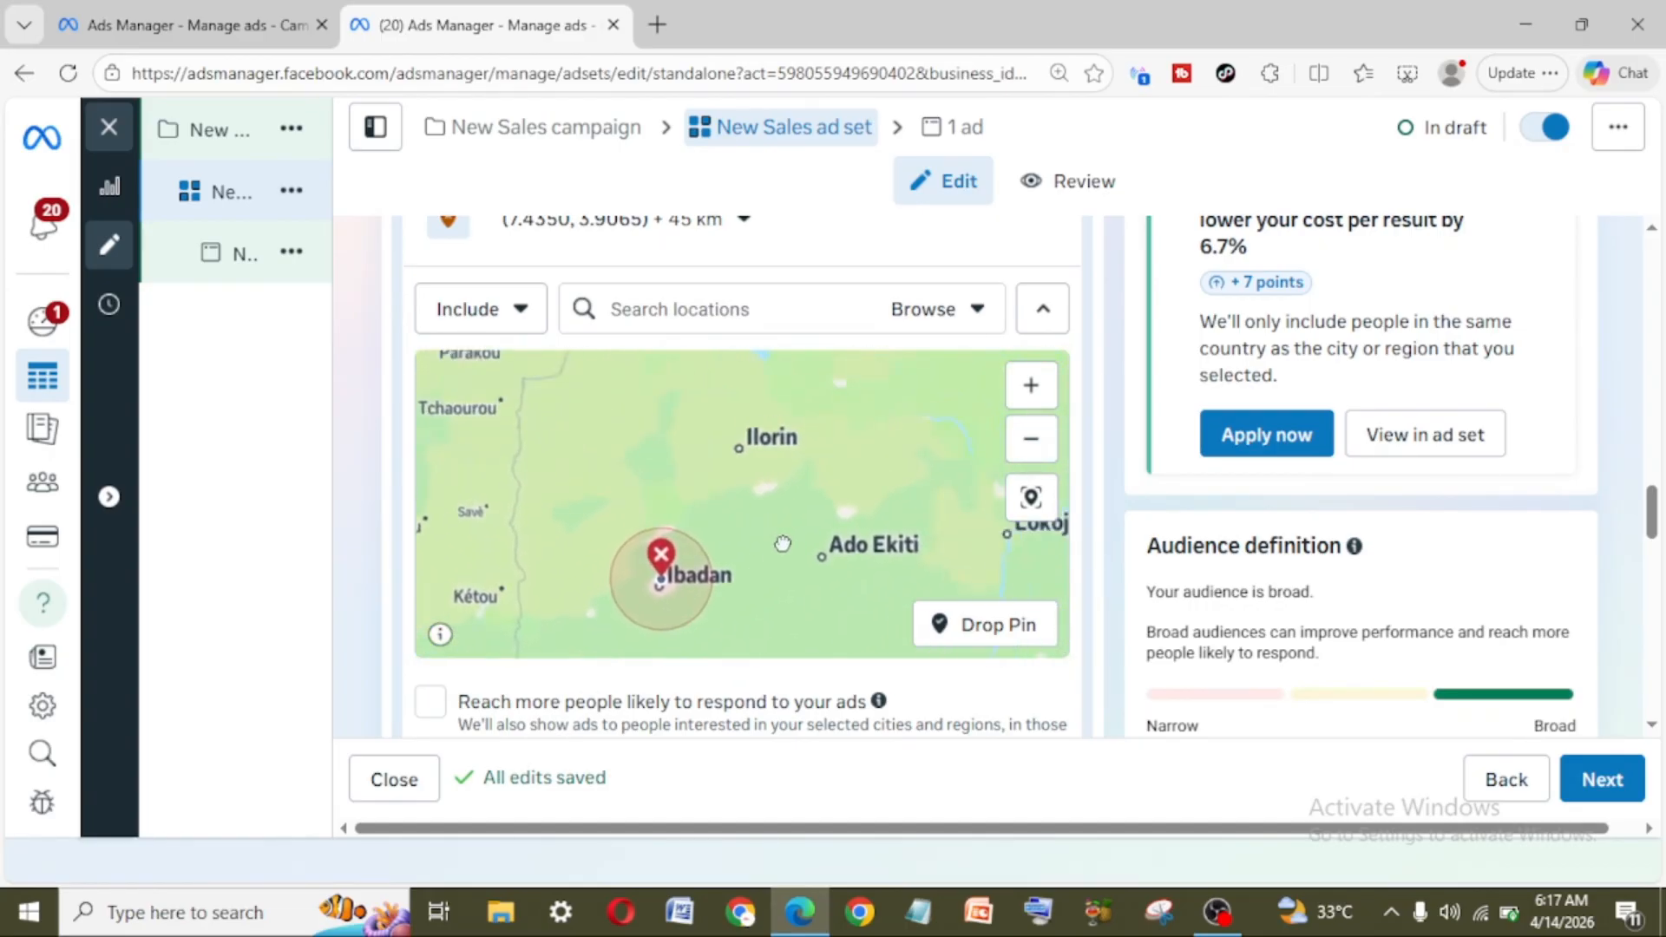
Step: Add the Ogun, Nigeria county to the included locations
{"action": "left_click", "coordinate": [745, 311]}
{"action": "type", "text": "ogun"}
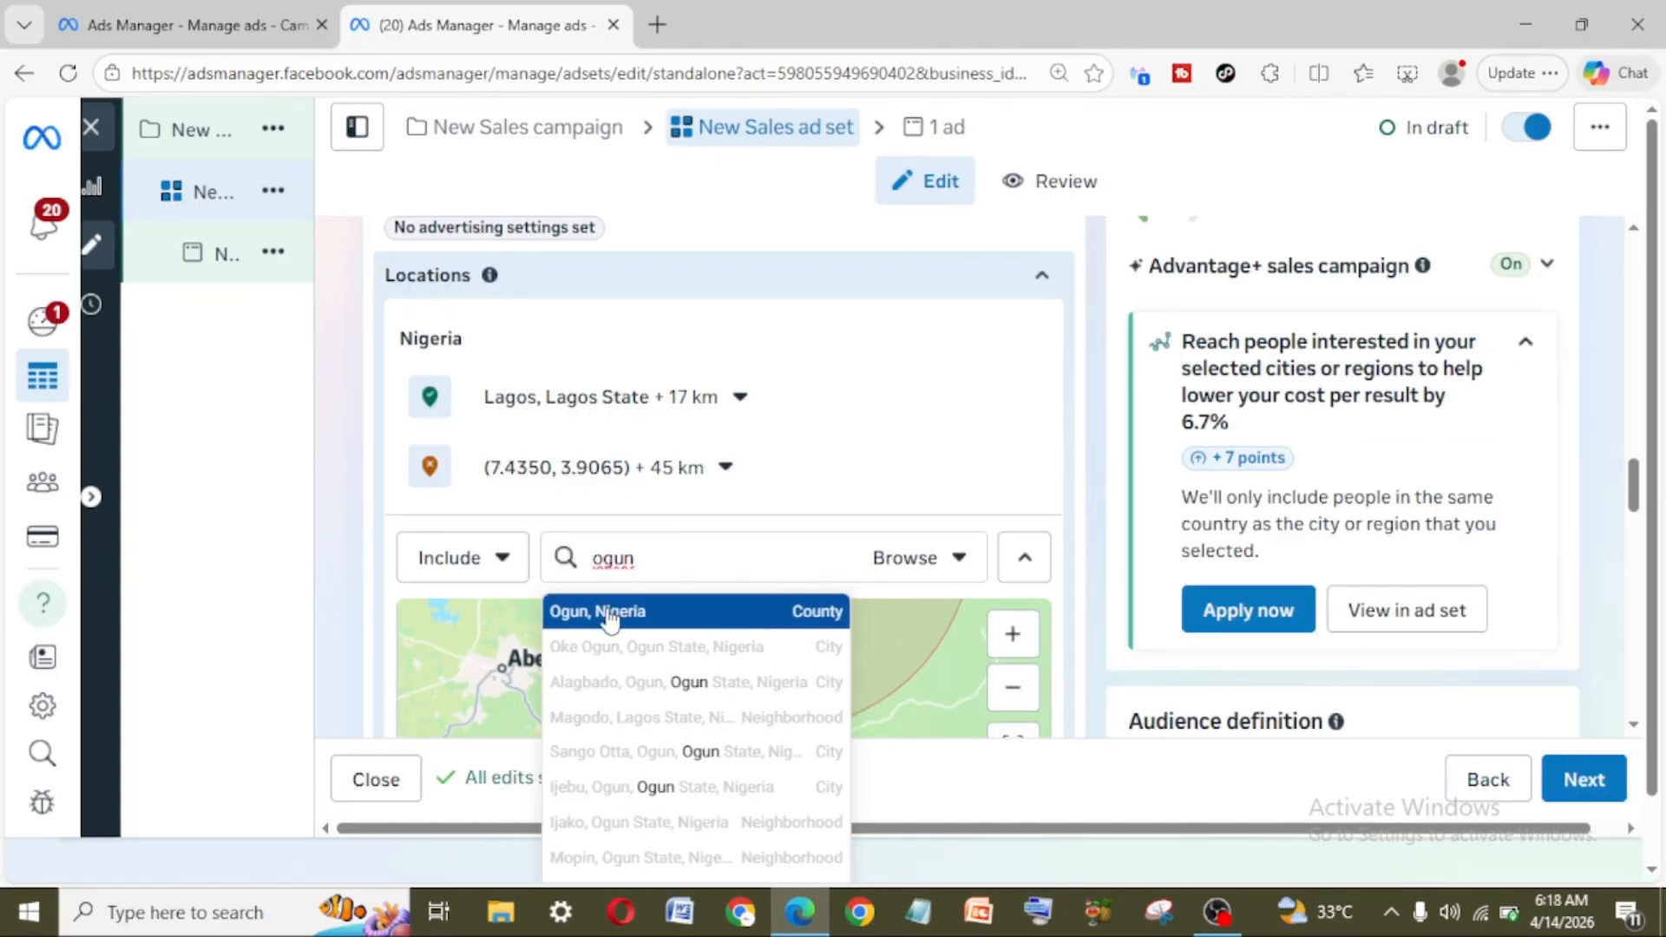
{"action": "left_click", "coordinate": [578, 618]}
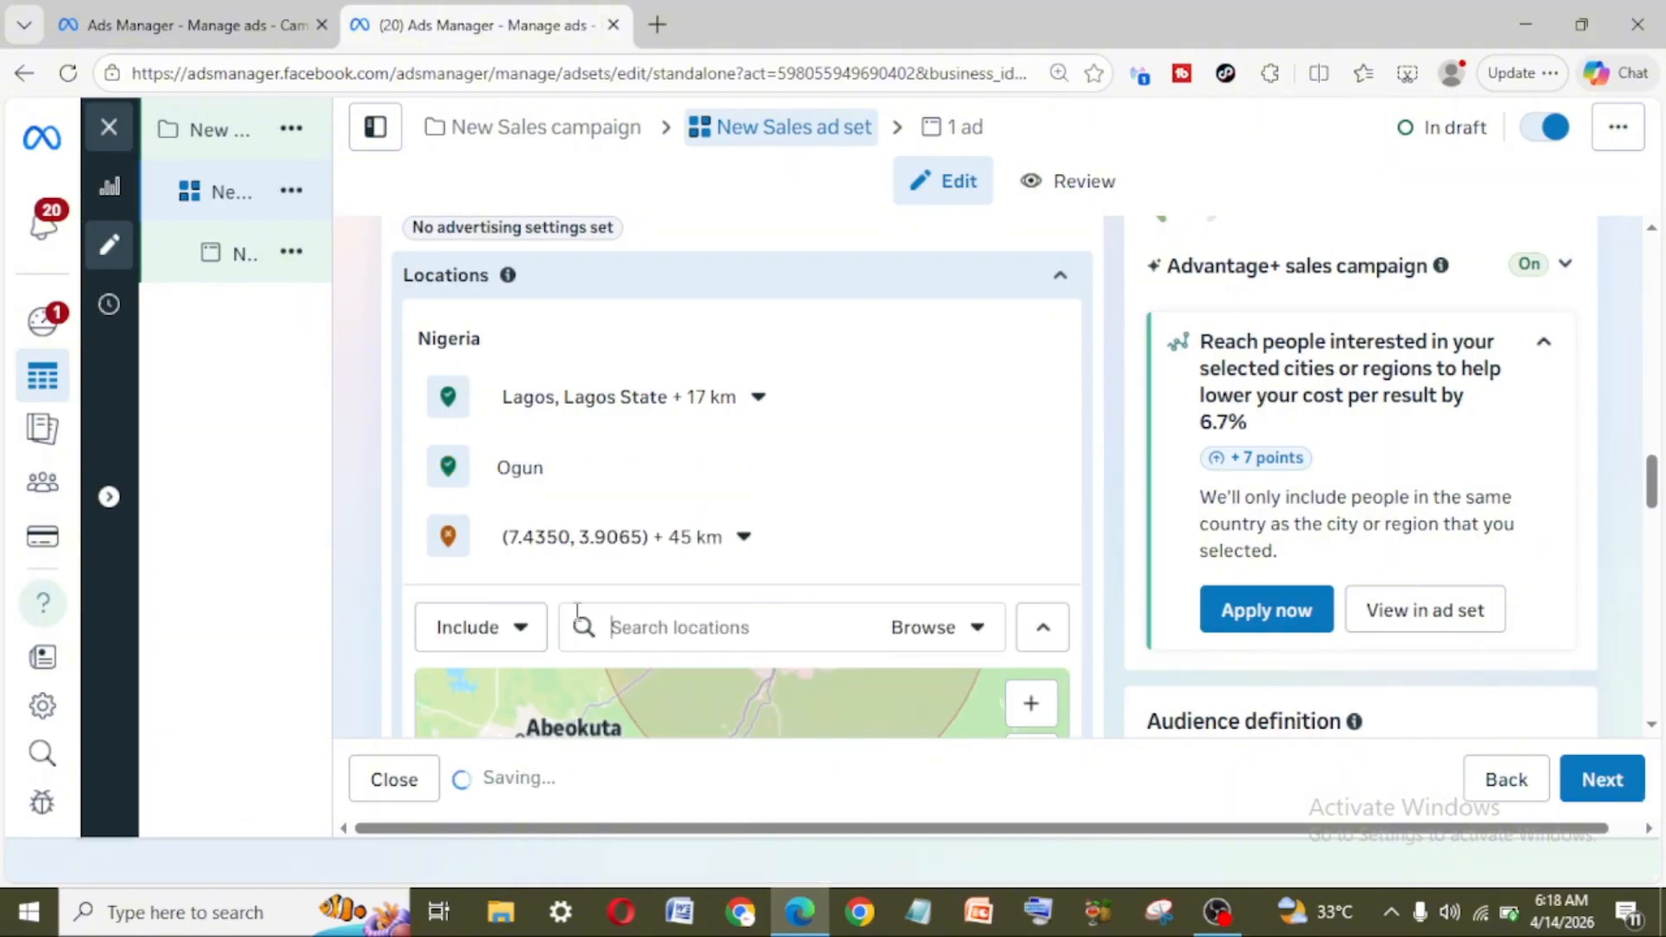
{"action": "scroll", "coordinate": [944, 647], "scroll_direction": "down", "scroll_amount": 3}
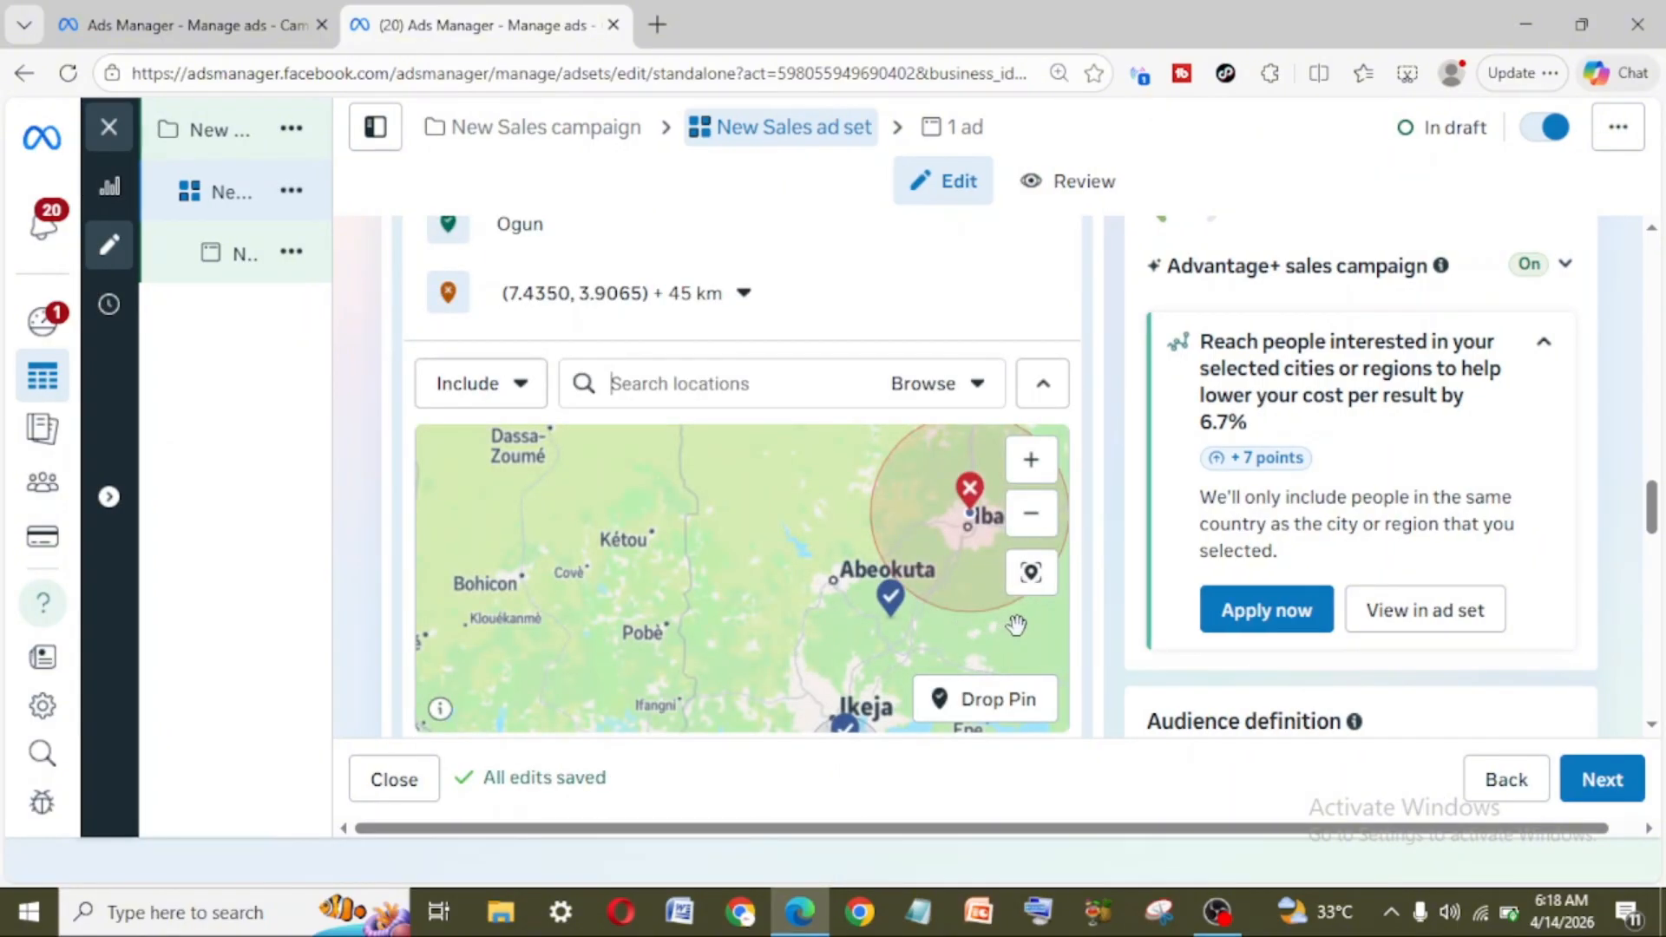
Step: Set the excluded Ibadan pin's radius to 5 km and view the reduced area on the map
{"action": "left_click", "coordinate": [744, 295]}
{"action": "left_click_drag", "start_coordinate": [595, 424], "coordinate": [529, 424]}
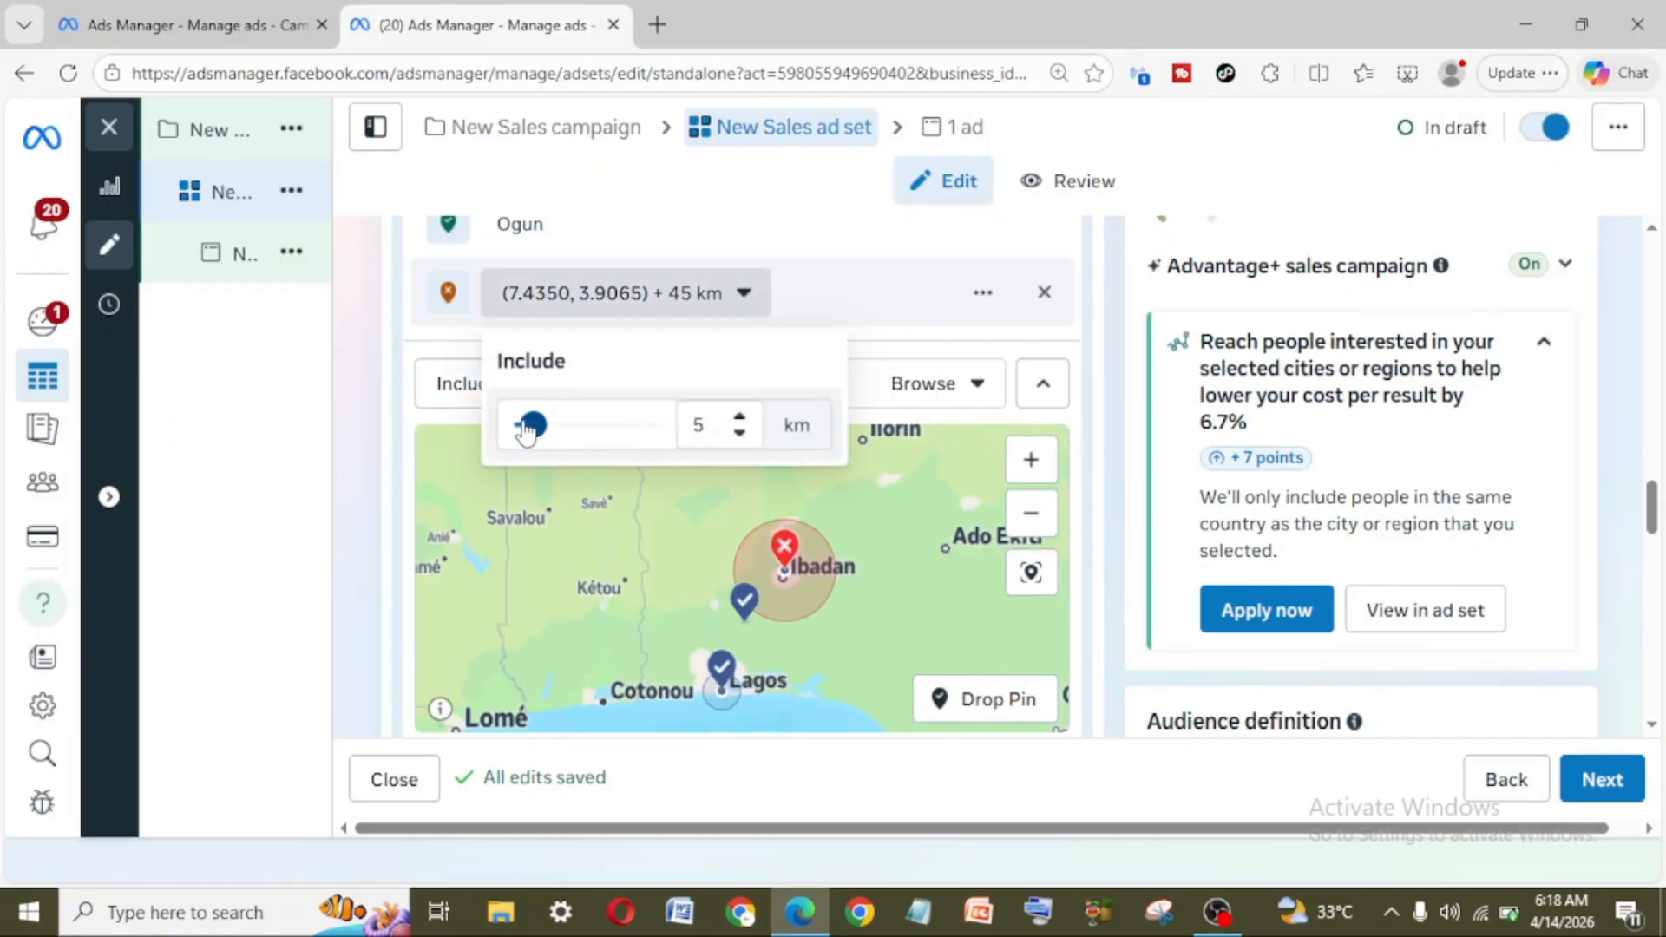
{"action": "left_click", "coordinate": [483, 463]}
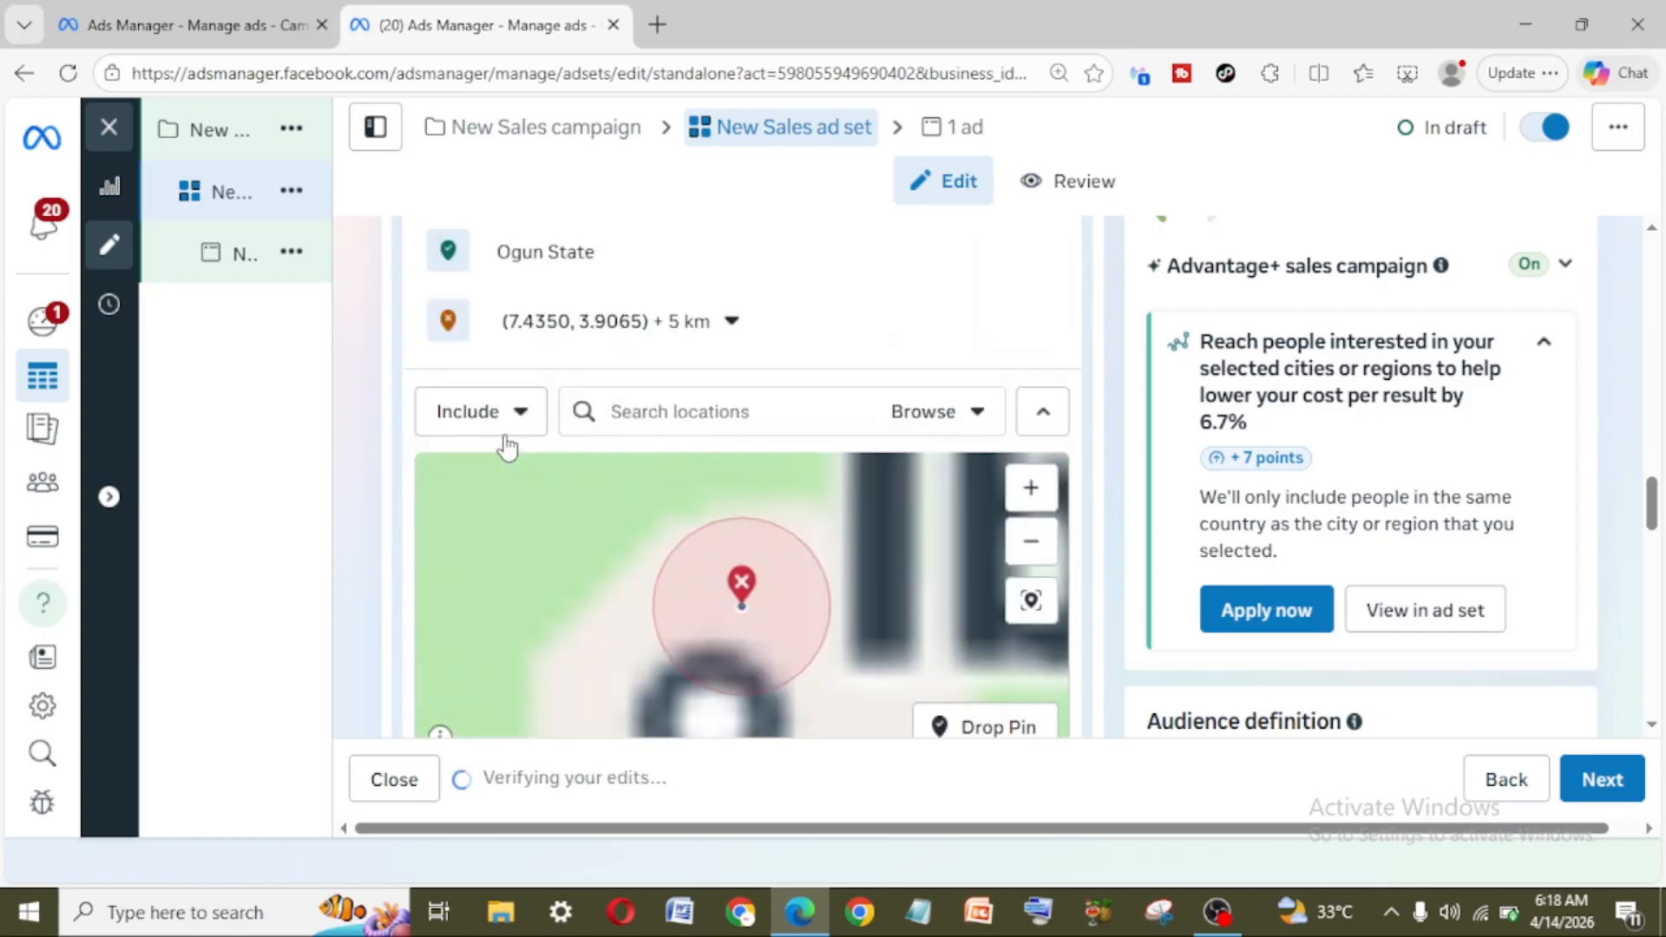
{"action": "scroll", "coordinate": [797, 610], "scroll_direction": "down", "scroll_amount": 2}
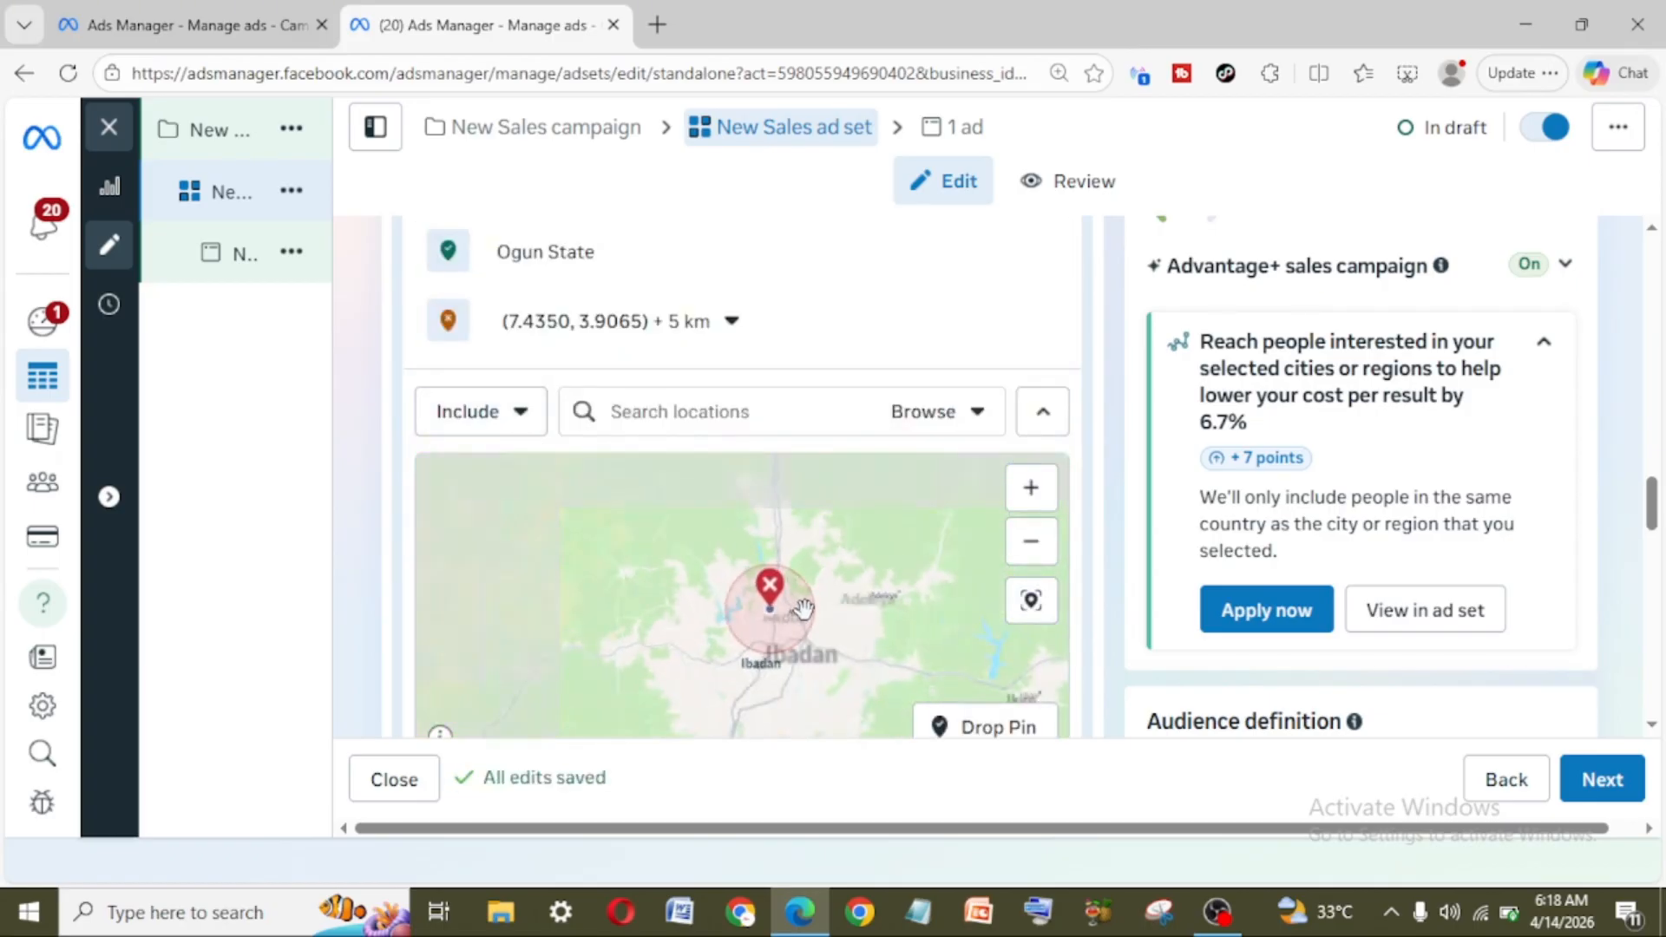
{"action": "scroll", "coordinate": [846, 667], "scroll_direction": "down", "scroll_amount": 3}
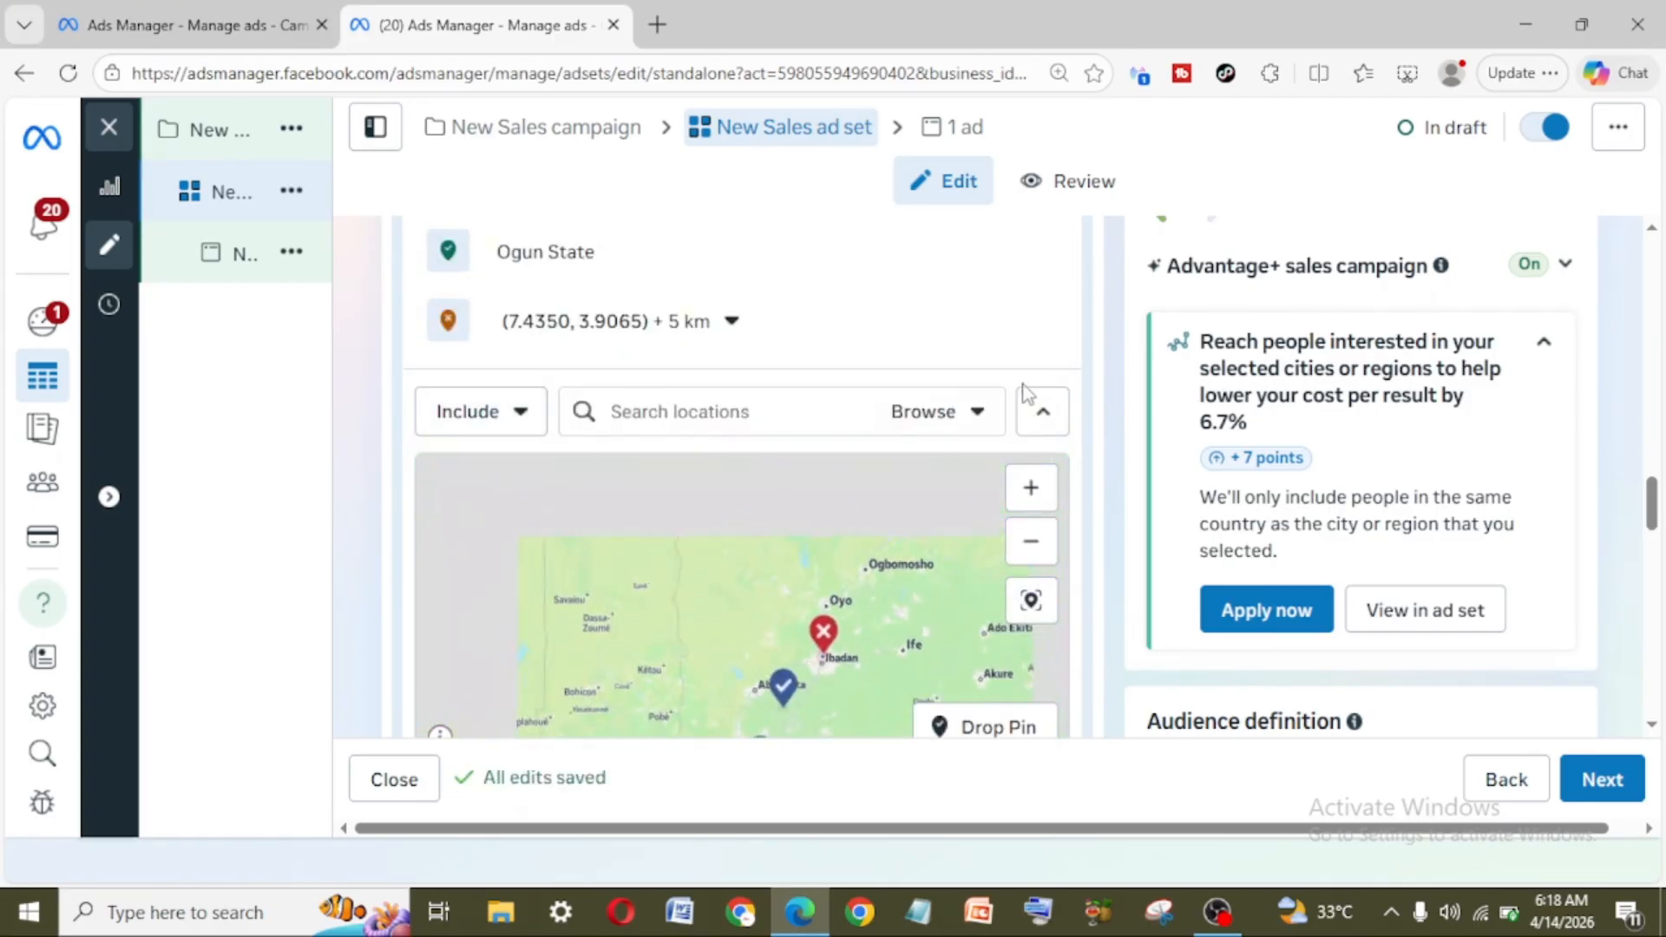
Step: Change Ogun State from an included to an excluded location
{"action": "scroll", "coordinate": [1027, 387], "scroll_direction": "up", "scroll_amount": 4}
{"action": "scroll", "coordinate": [1029, 388], "scroll_direction": "down", "scroll_amount": 3}
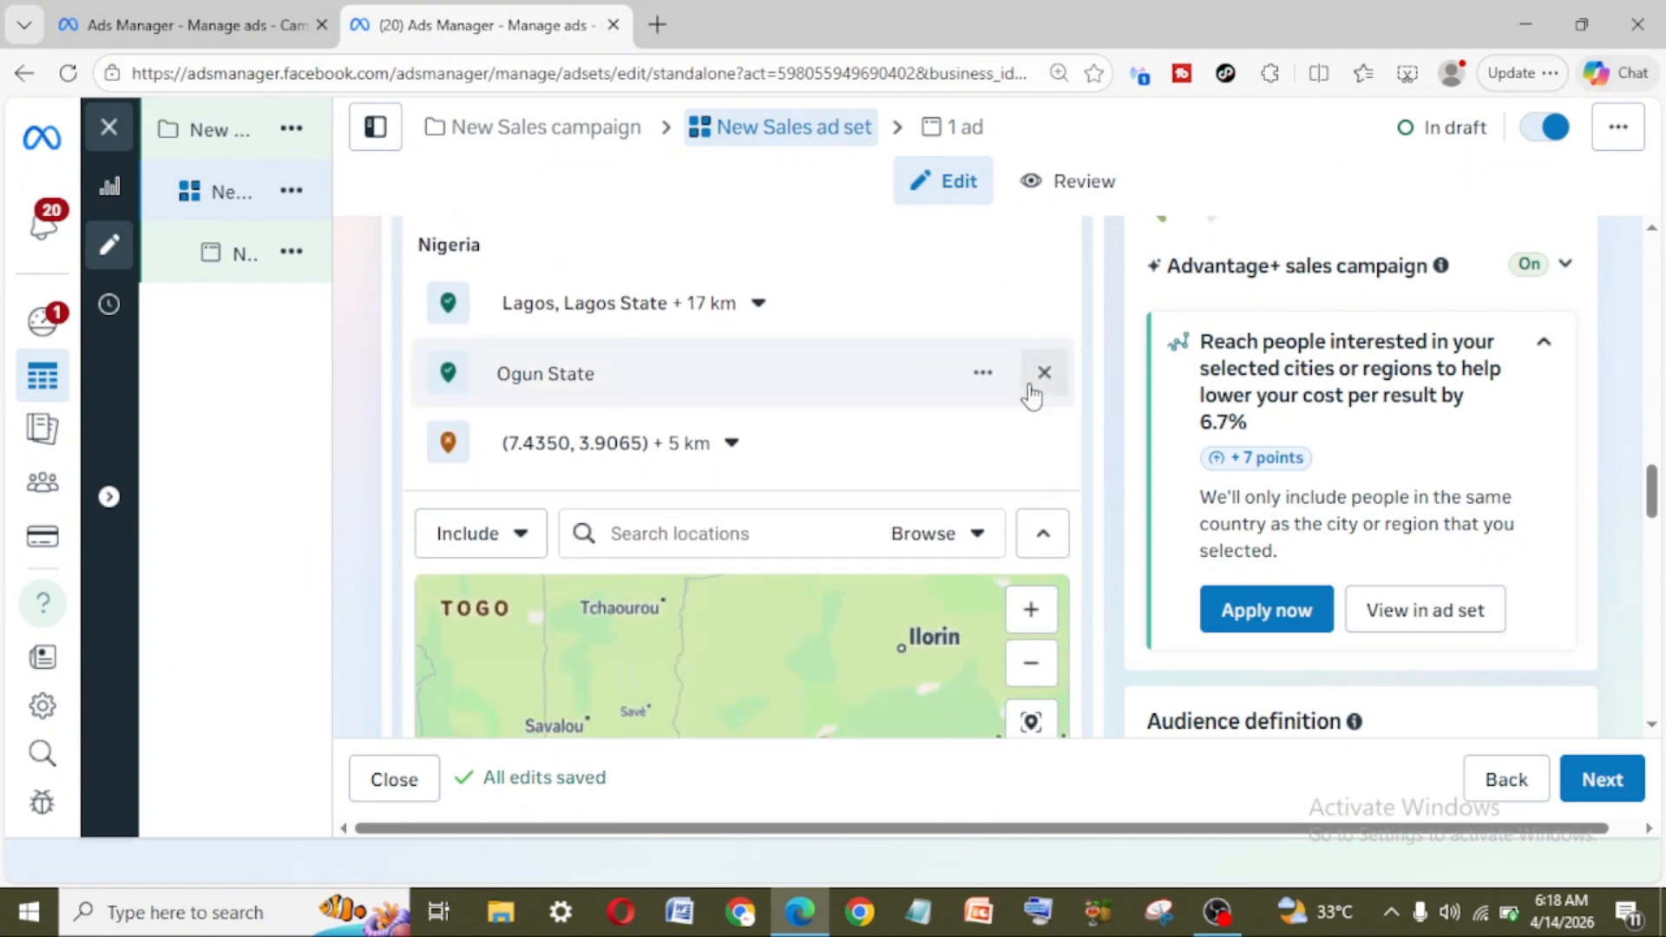
{"action": "left_click", "coordinate": [979, 375]}
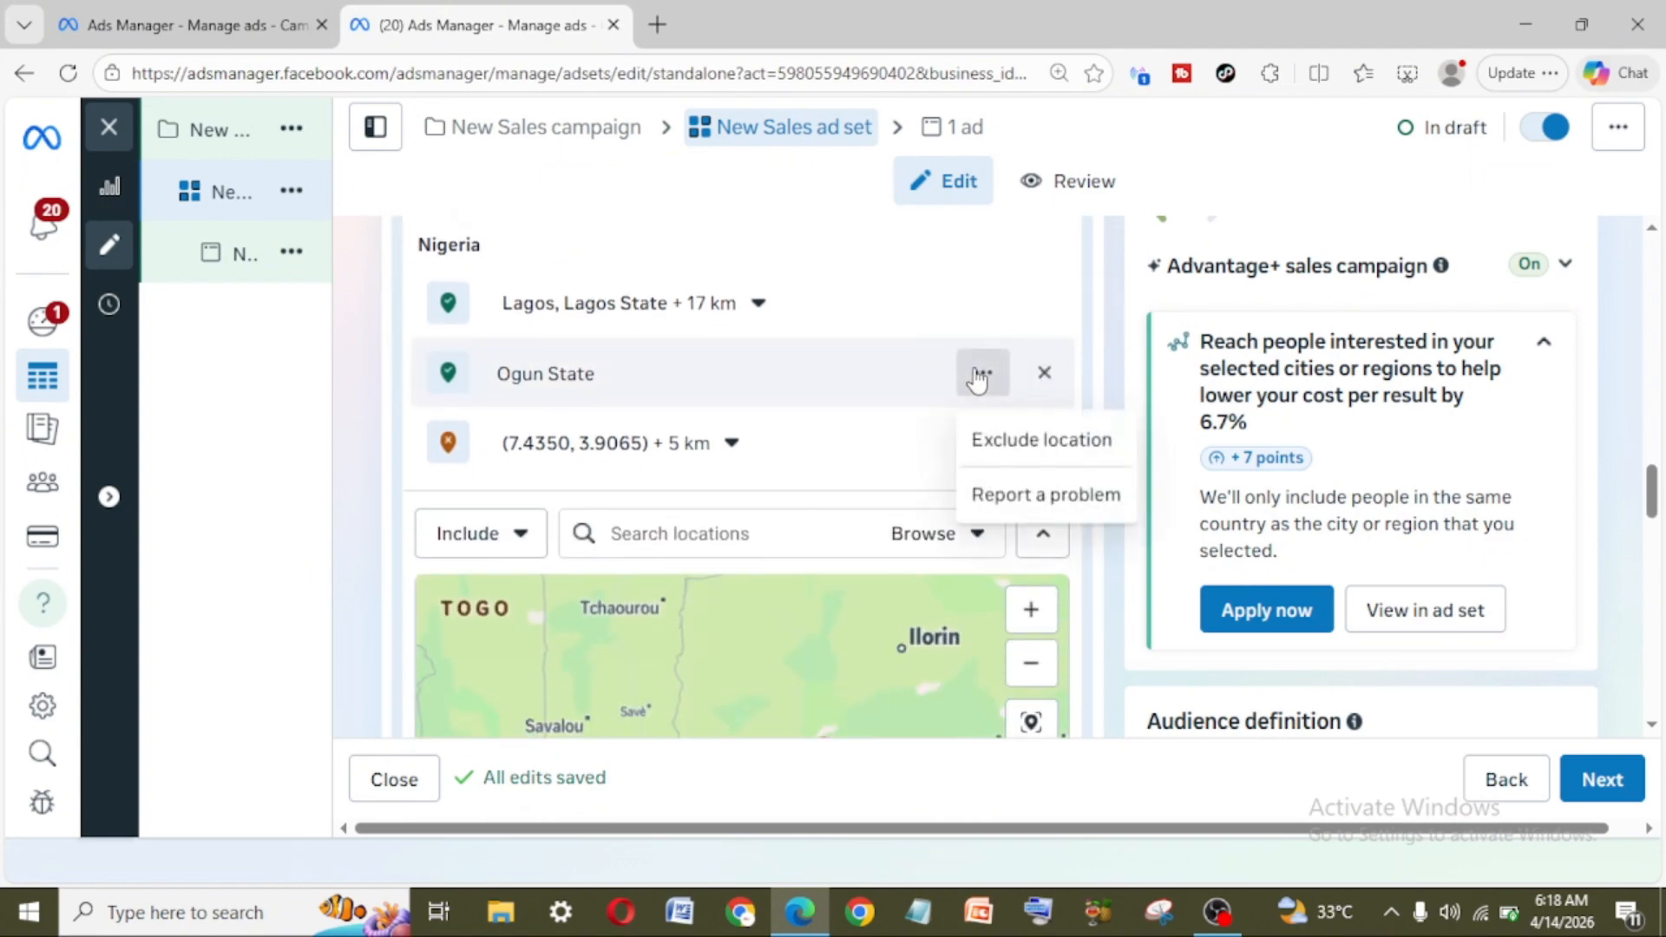
{"action": "left_click", "coordinate": [1021, 443]}
Step: Examine the excluded Ogun and Ibadan areas around Lagos on the map, and review the locations list and Lagos radius options
{"action": "scroll", "coordinate": [1302, 521], "scroll_direction": "down", "scroll_amount": 3}
{"action": "scroll", "coordinate": [850, 369], "scroll_direction": "down", "scroll_amount": 4}
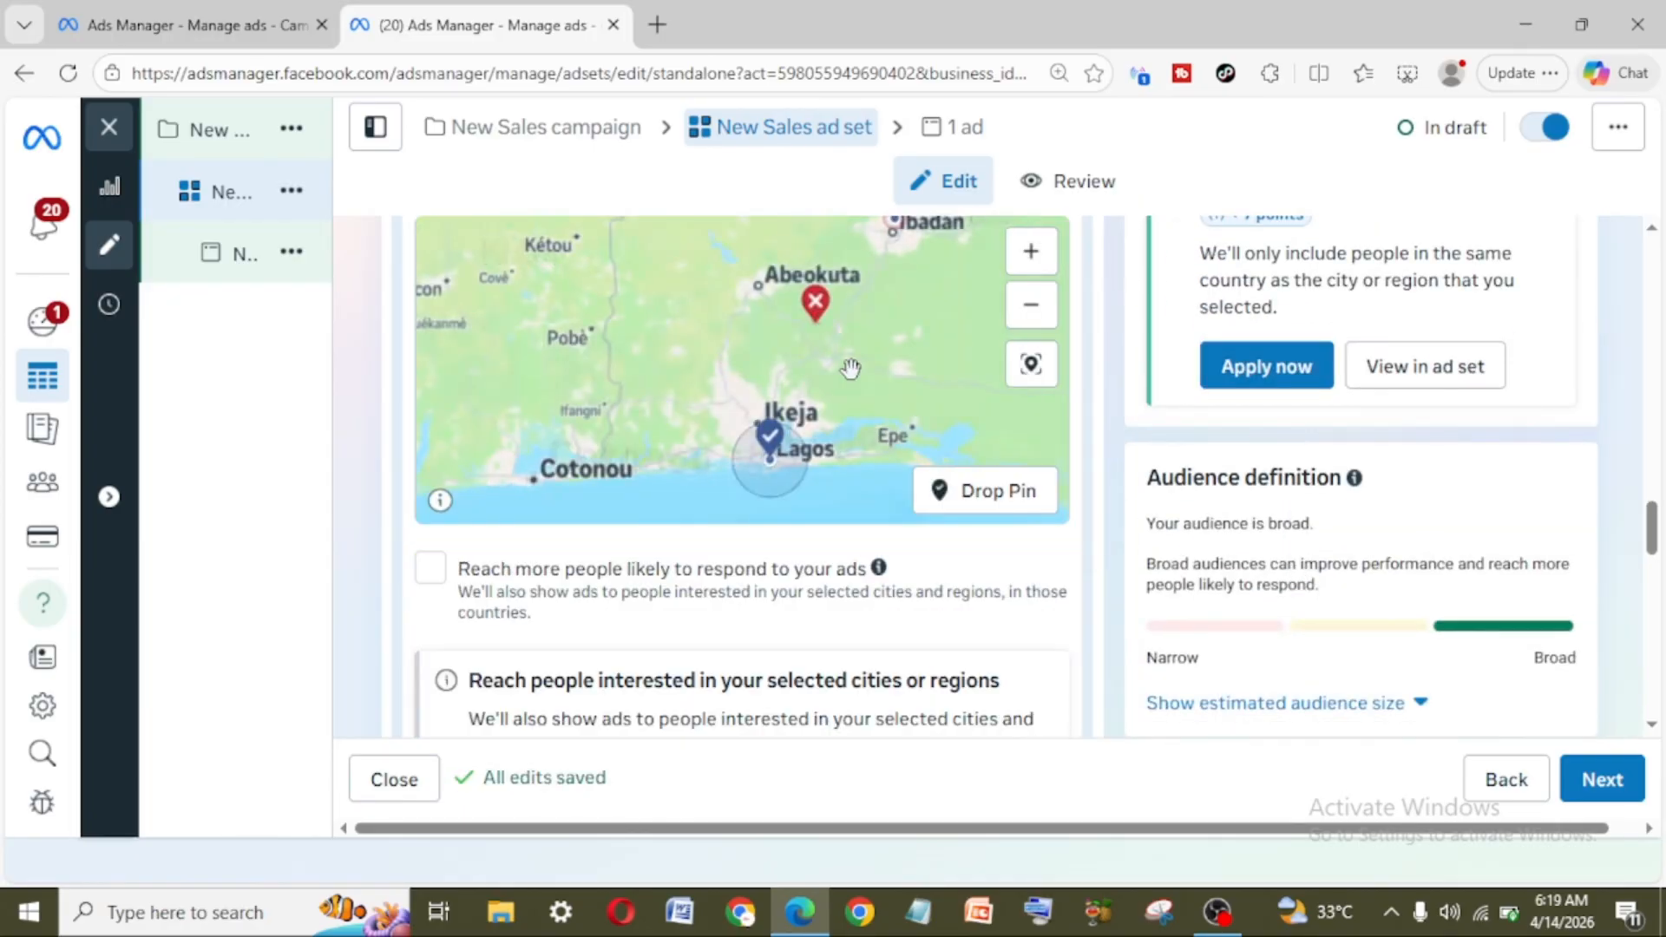
{"action": "scroll", "coordinate": [850, 369], "scroll_direction": "down", "scroll_amount": 2}
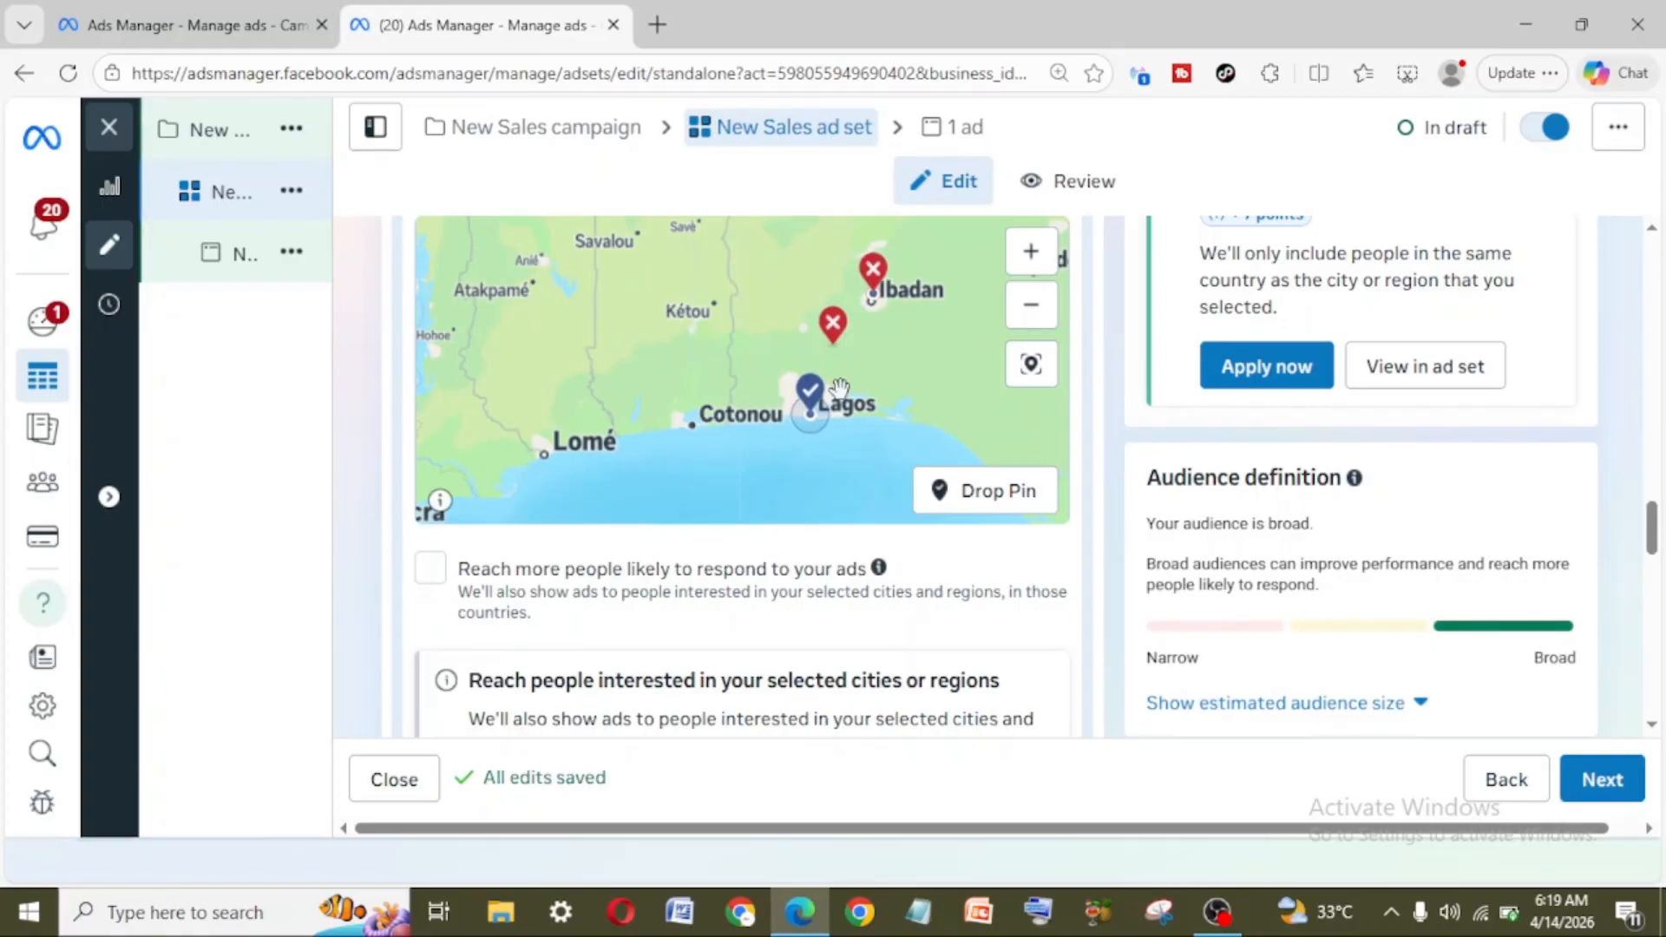
{"action": "scroll", "coordinate": [840, 390], "scroll_direction": "up", "scroll_amount": 2}
{"action": "scroll", "coordinate": [840, 391], "scroll_direction": "down", "scroll_amount": 4}
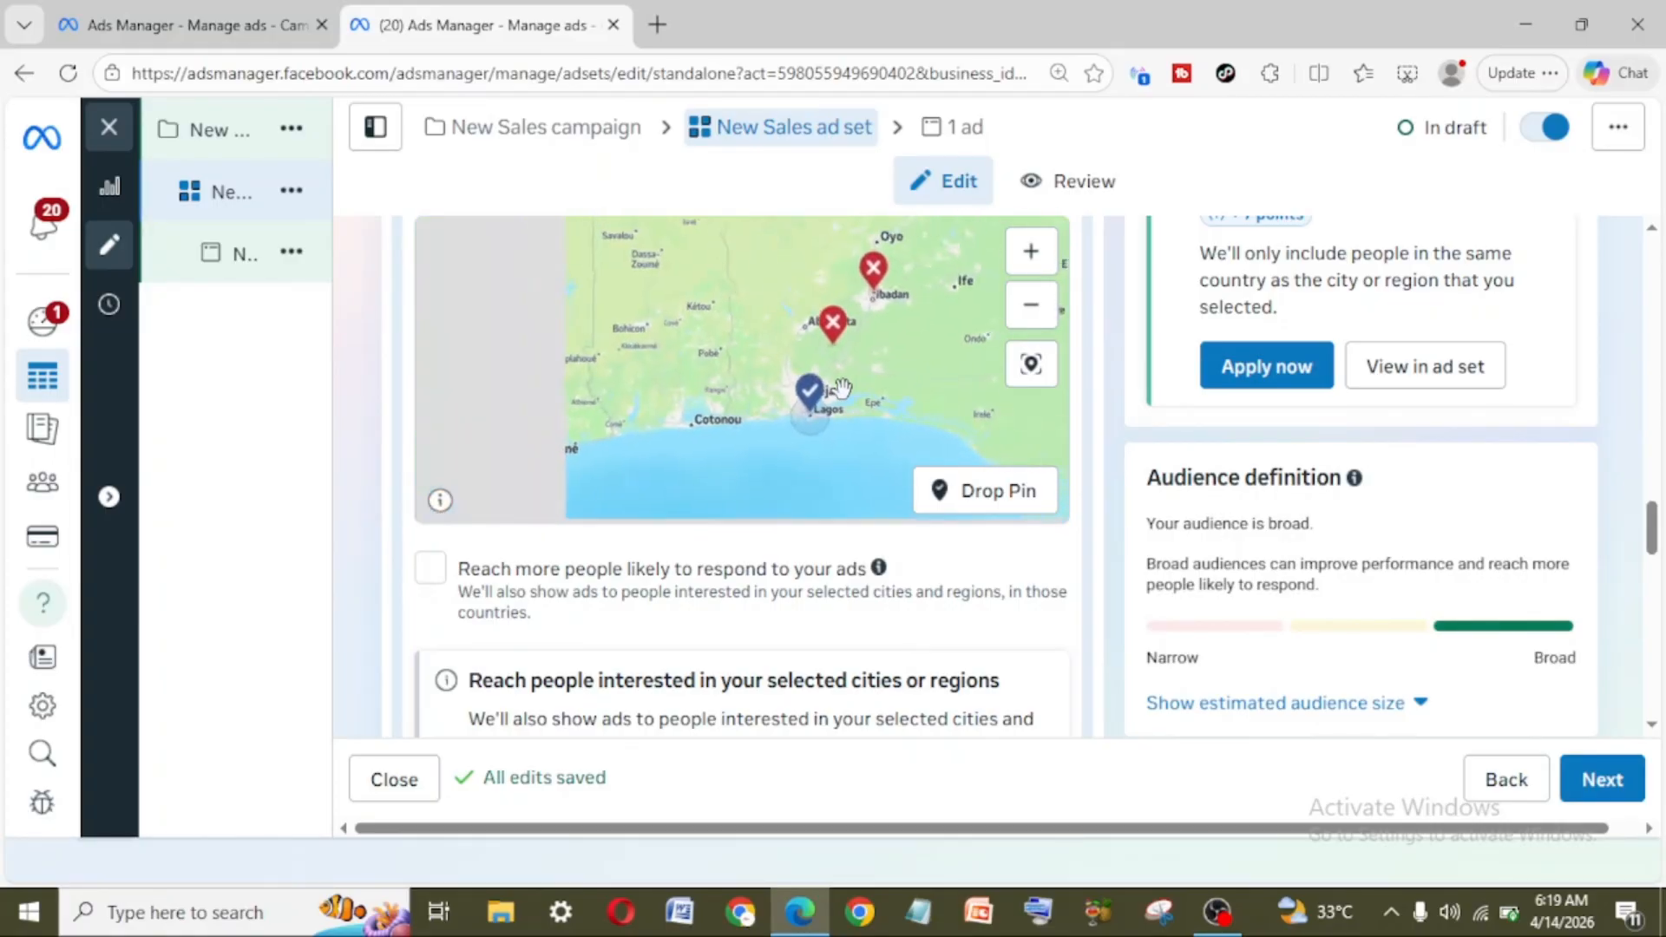
{"action": "scroll", "coordinate": [840, 390], "scroll_direction": "up", "scroll_amount": 2}
{"action": "scroll", "coordinate": [1116, 395], "scroll_direction": "up", "scroll_amount": 3}
{"action": "scroll", "coordinate": [1116, 397], "scroll_direction": "up", "scroll_amount": 1}
{"action": "scroll", "coordinate": [878, 361], "scroll_direction": "up", "scroll_amount": 2}
{"action": "scroll", "coordinate": [877, 361], "scroll_direction": "down", "scroll_amount": 4}
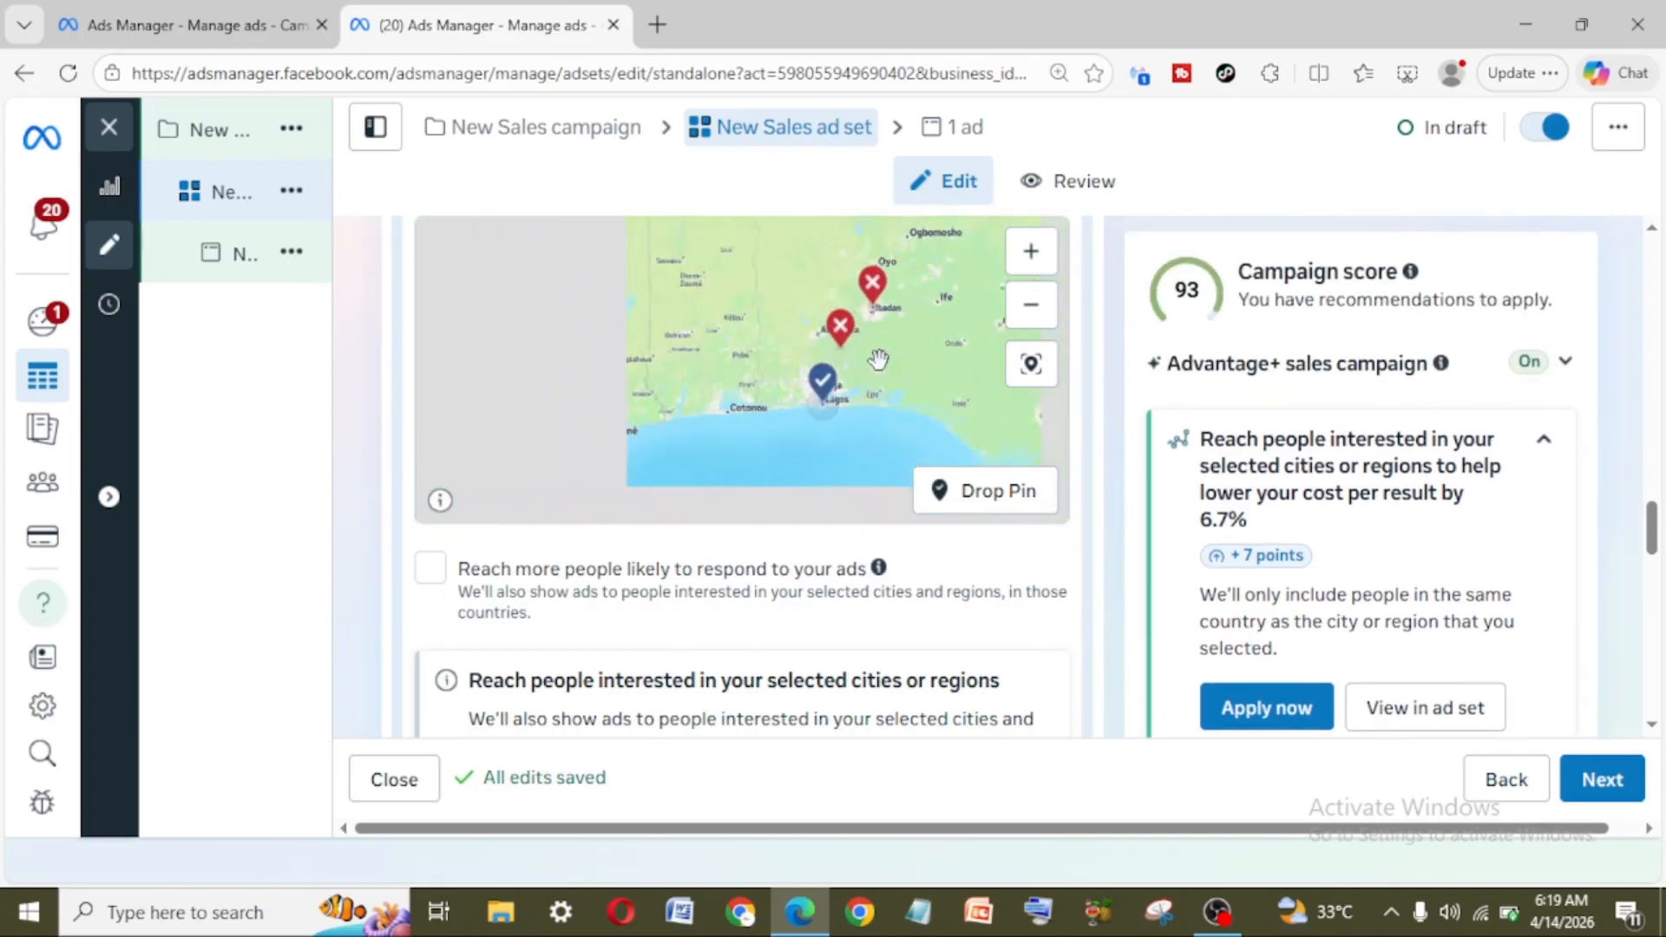
{"action": "scroll", "coordinate": [1180, 386], "scroll_direction": "up", "scroll_amount": 5}
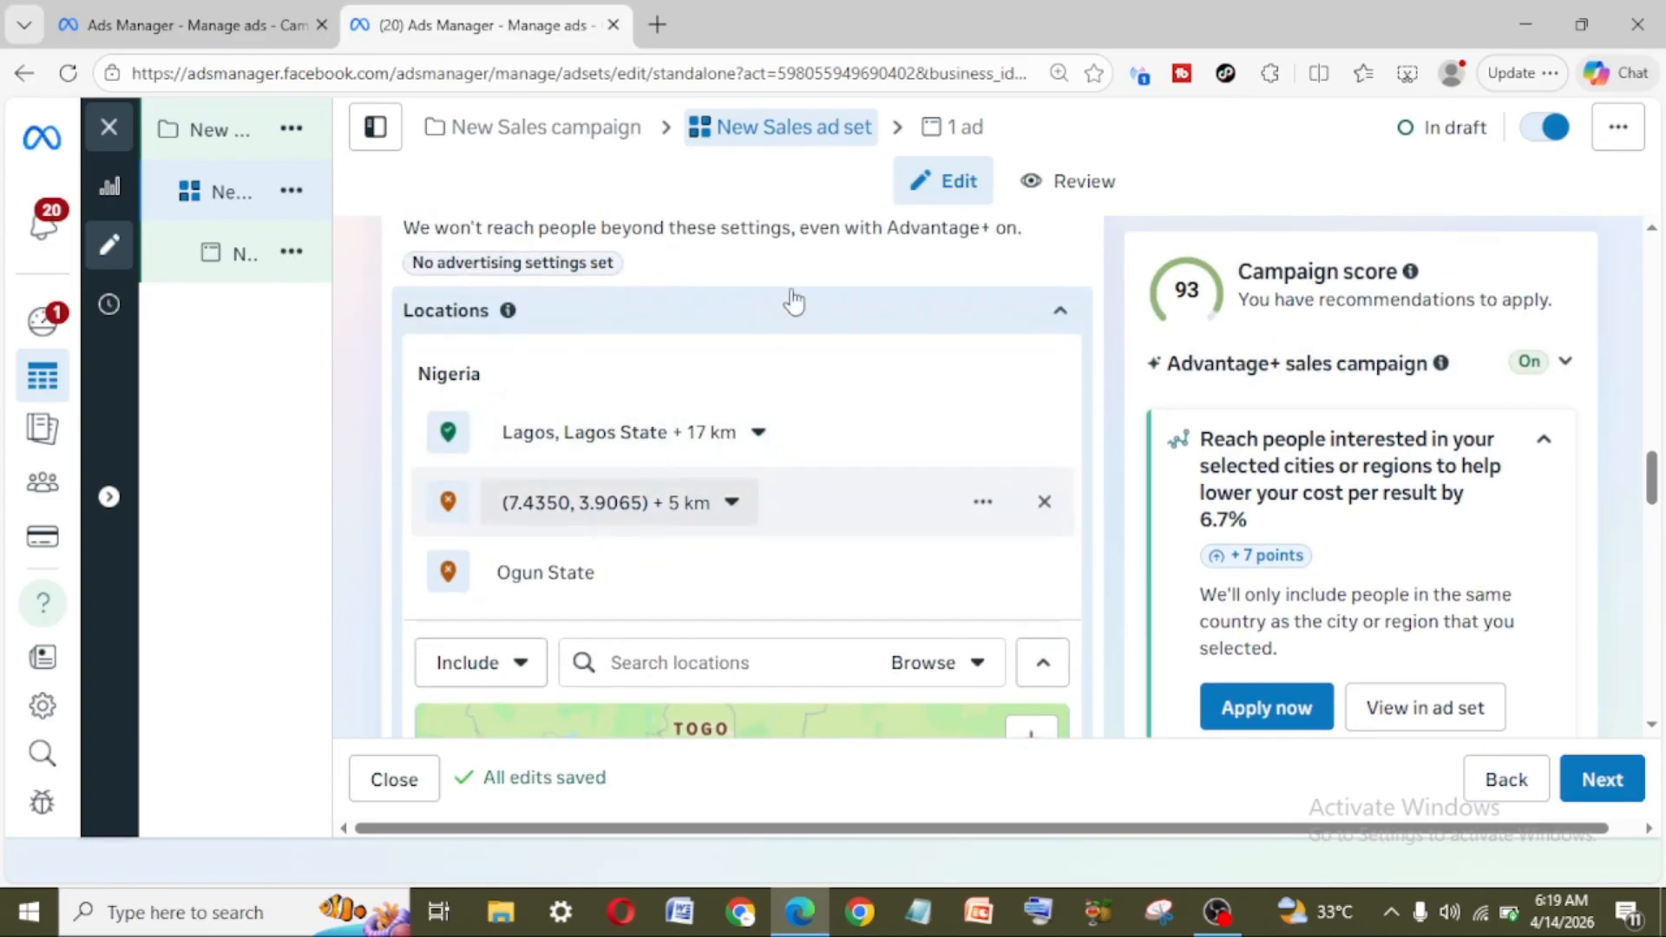
{"action": "scroll", "coordinate": [797, 286], "scroll_direction": "up", "scroll_amount": 4}
{"action": "scroll", "coordinate": [797, 288], "scroll_direction": "down", "scroll_amount": 4}
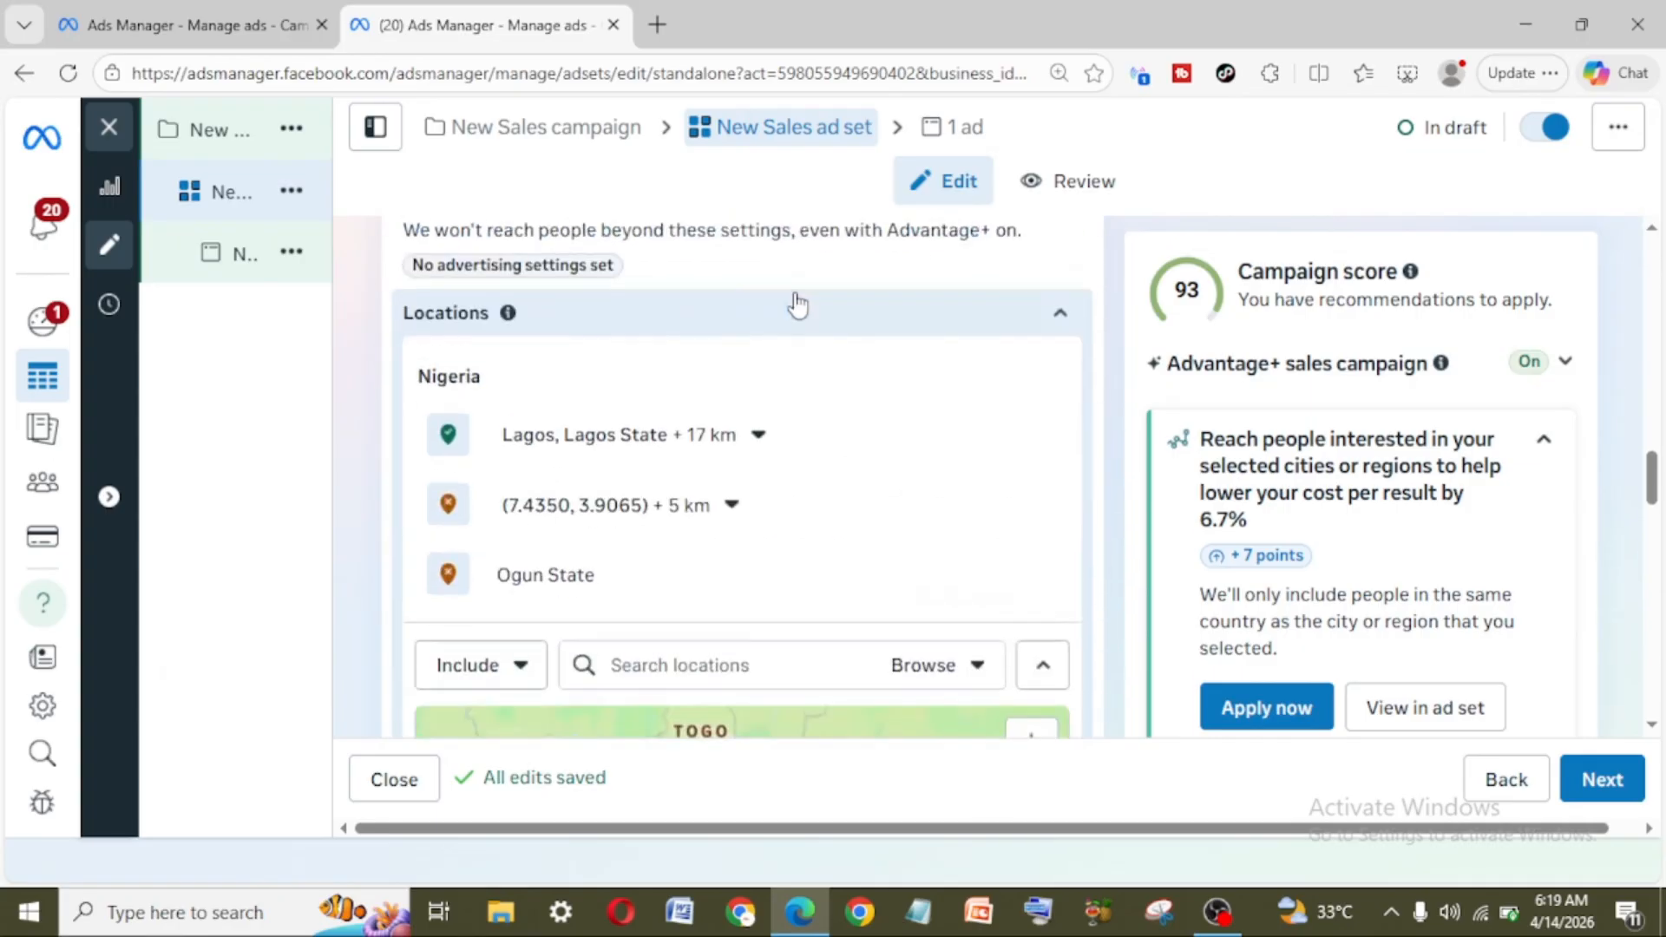
{"action": "left_click", "coordinate": [766, 443]}
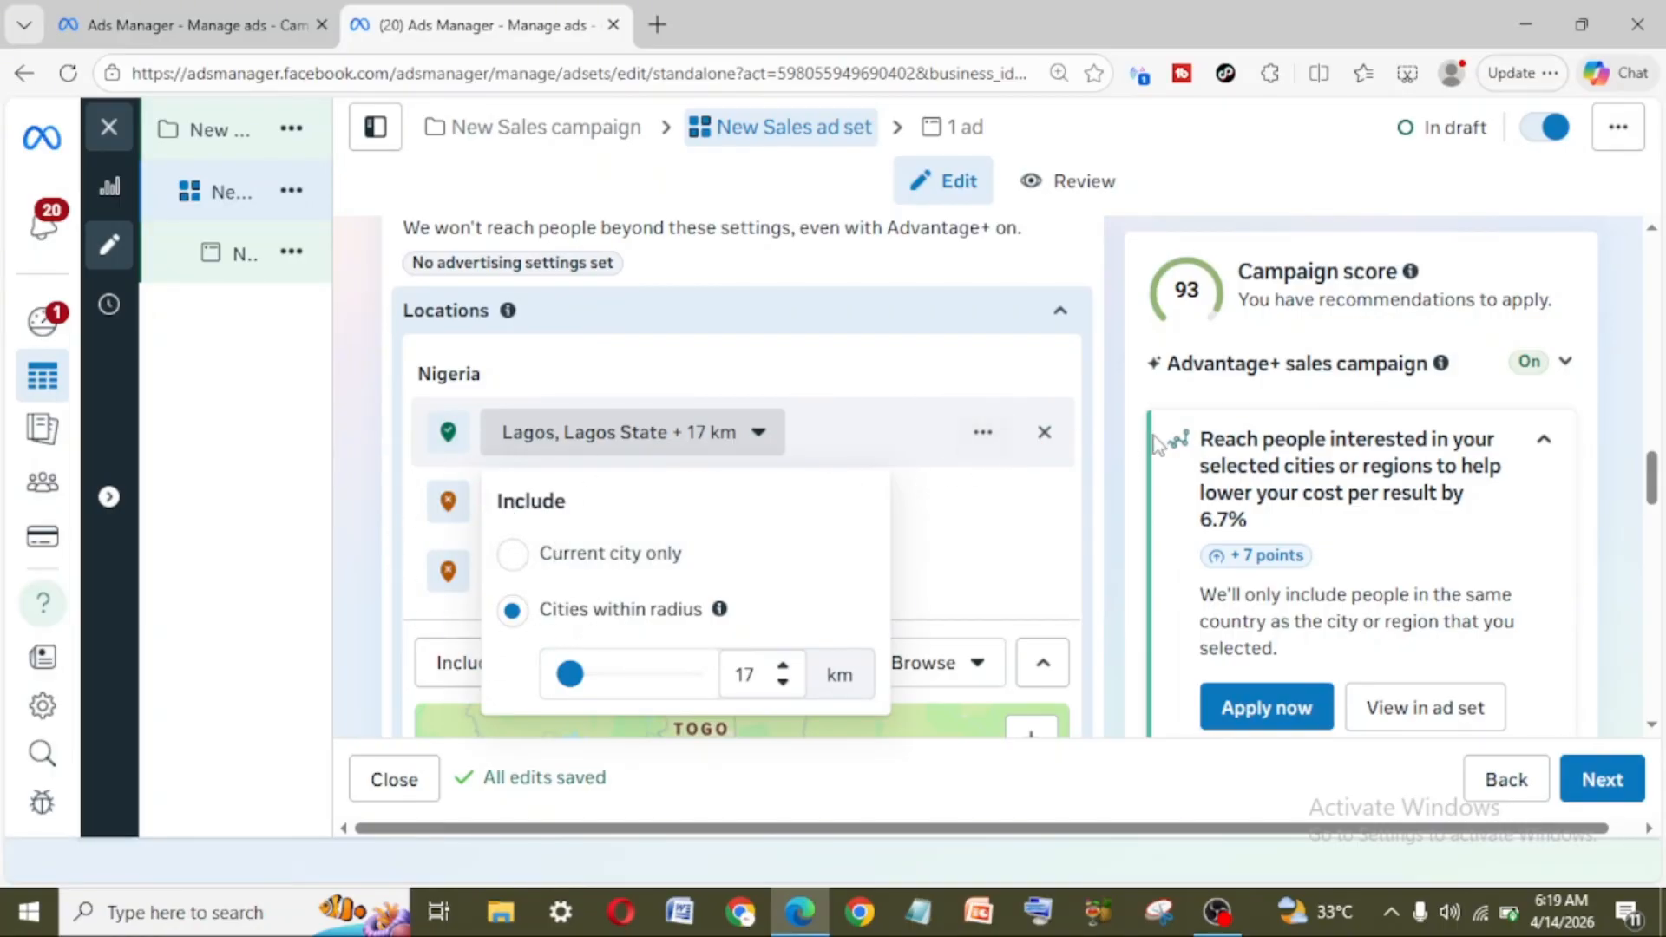
Step: Show the additional settings in the ad set's Placements section
{"action": "scroll", "coordinate": [1153, 438], "scroll_direction": "down", "scroll_amount": 4}
{"action": "scroll", "coordinate": [1130, 443], "scroll_direction": "down", "scroll_amount": 10}
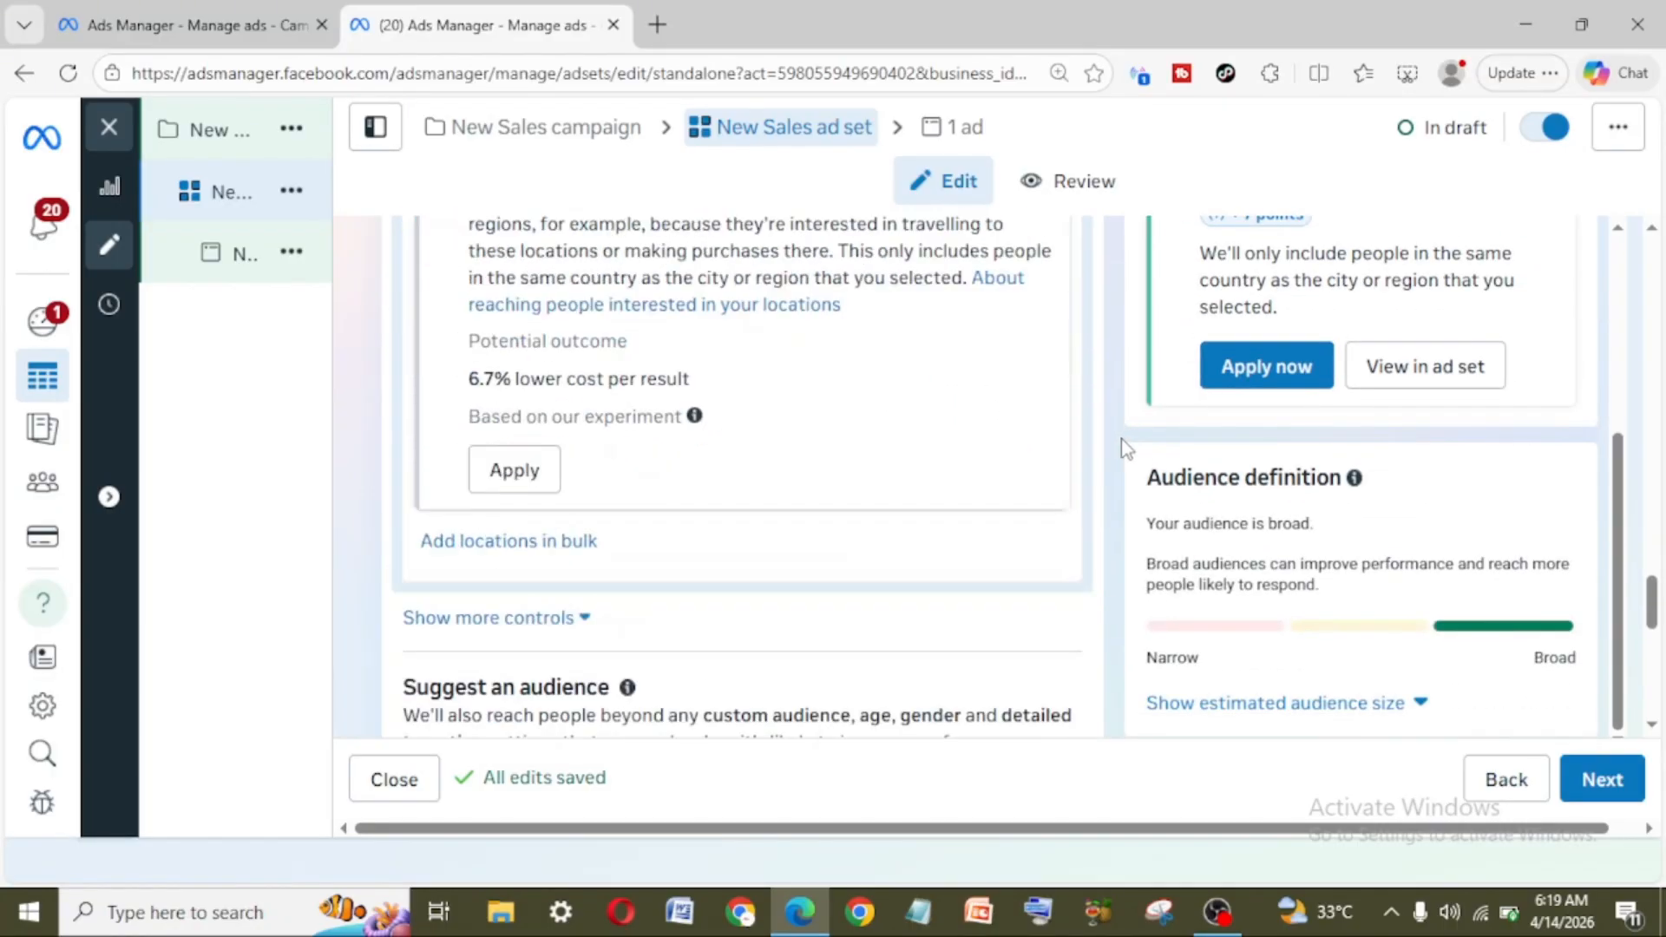
{"action": "scroll", "coordinate": [1127, 447], "scroll_direction": "down", "scroll_amount": 10}
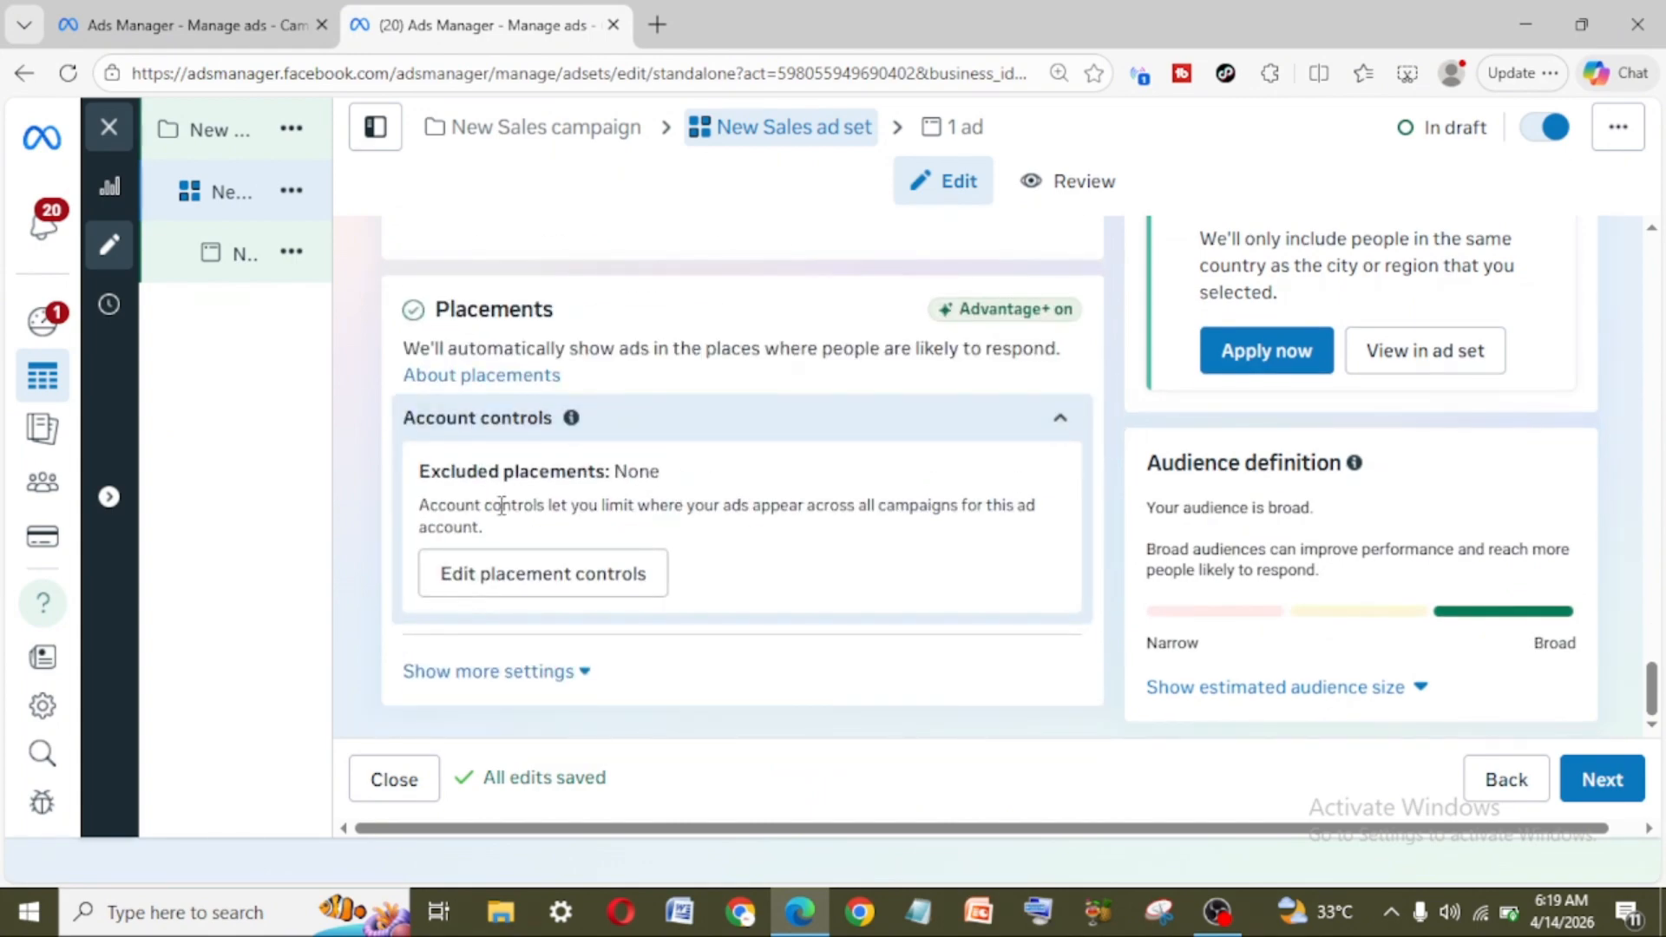
{"action": "left_click", "coordinate": [585, 679]}
{"action": "scroll", "coordinate": [586, 684], "scroll_direction": "down", "scroll_amount": 4}
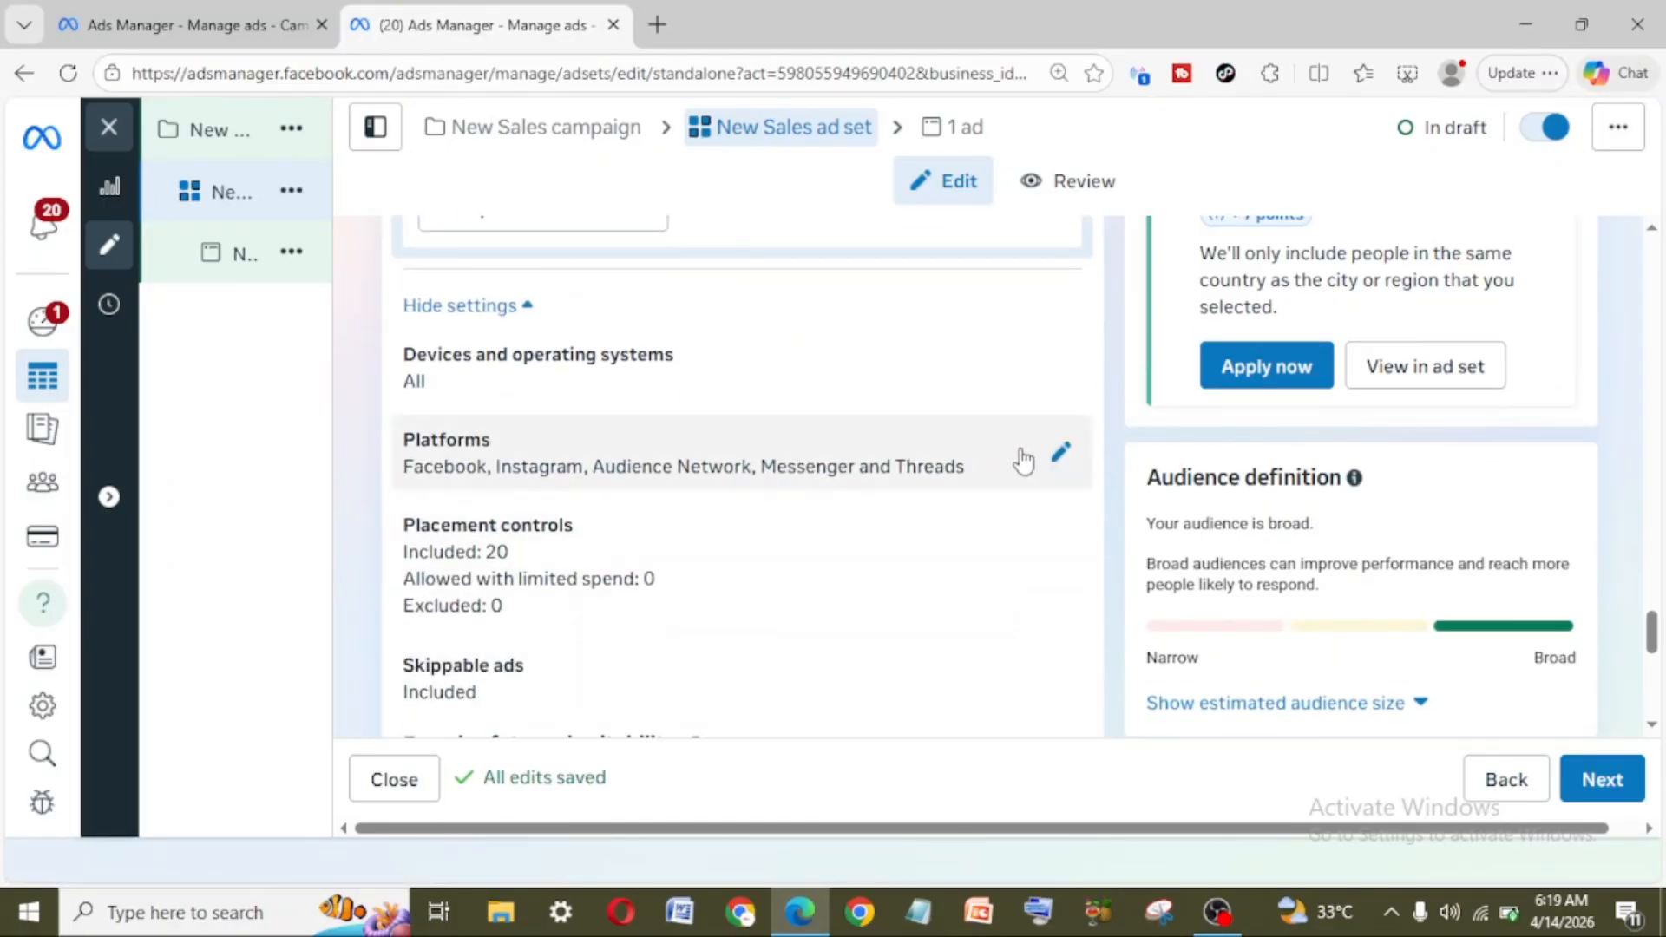
Step: Limit the placement platforms to Instagram by deselecting Messenger, Facebook, Threads and Audience Network
{"action": "left_click", "coordinate": [1060, 458]}
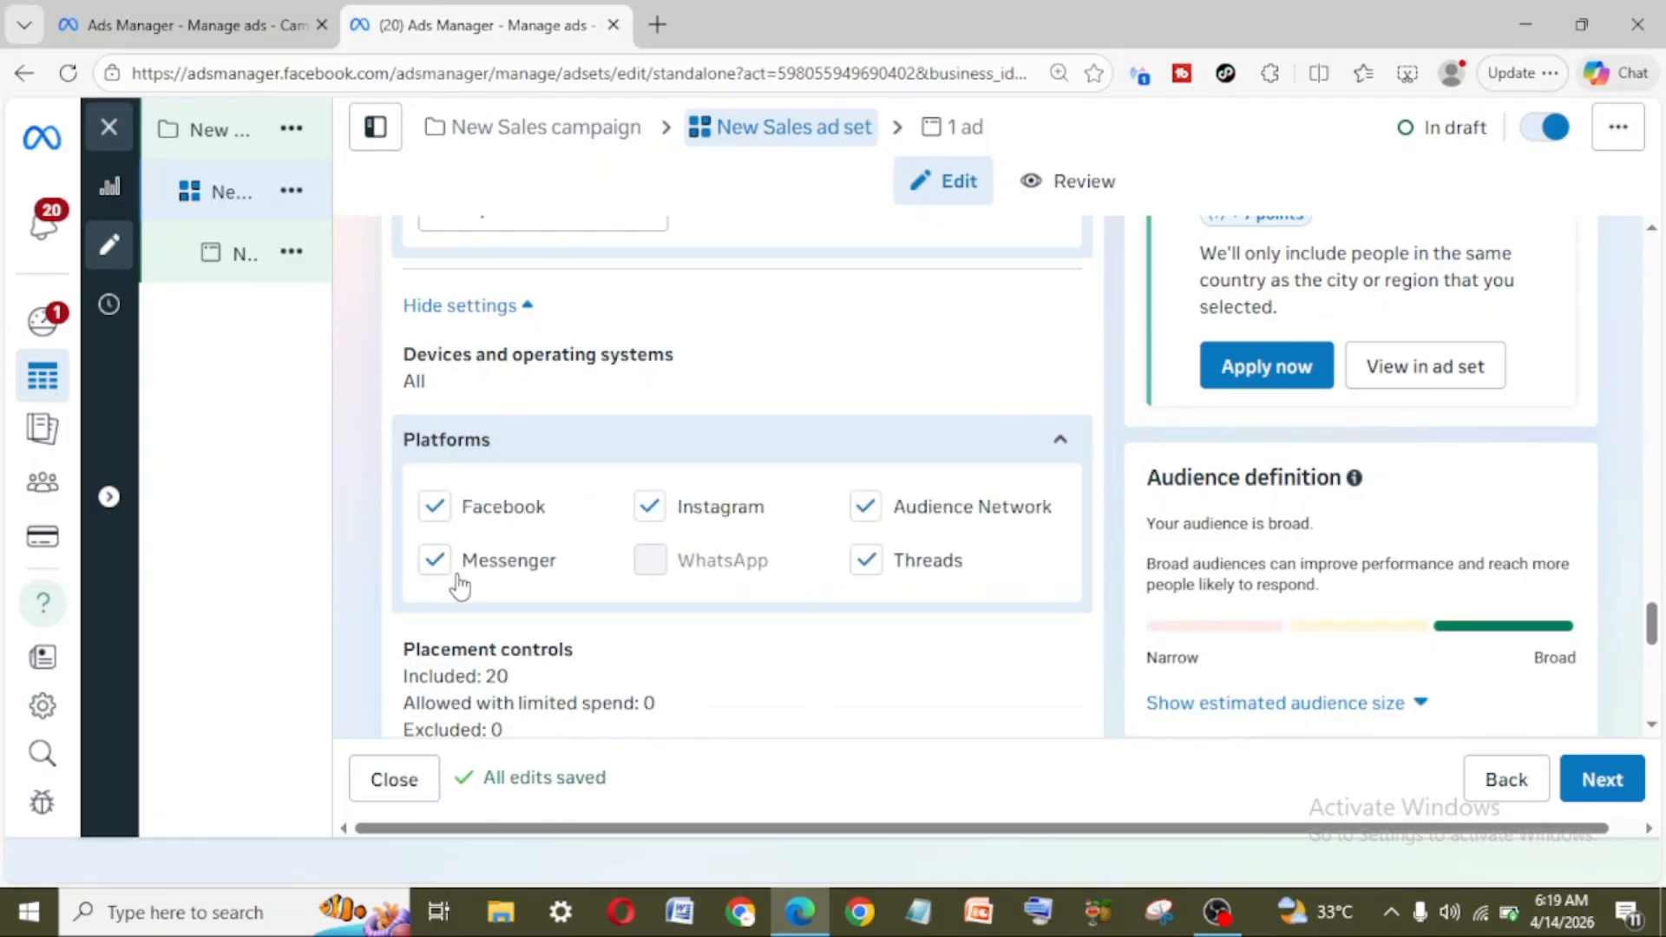
{"action": "left_click", "coordinate": [650, 506]}
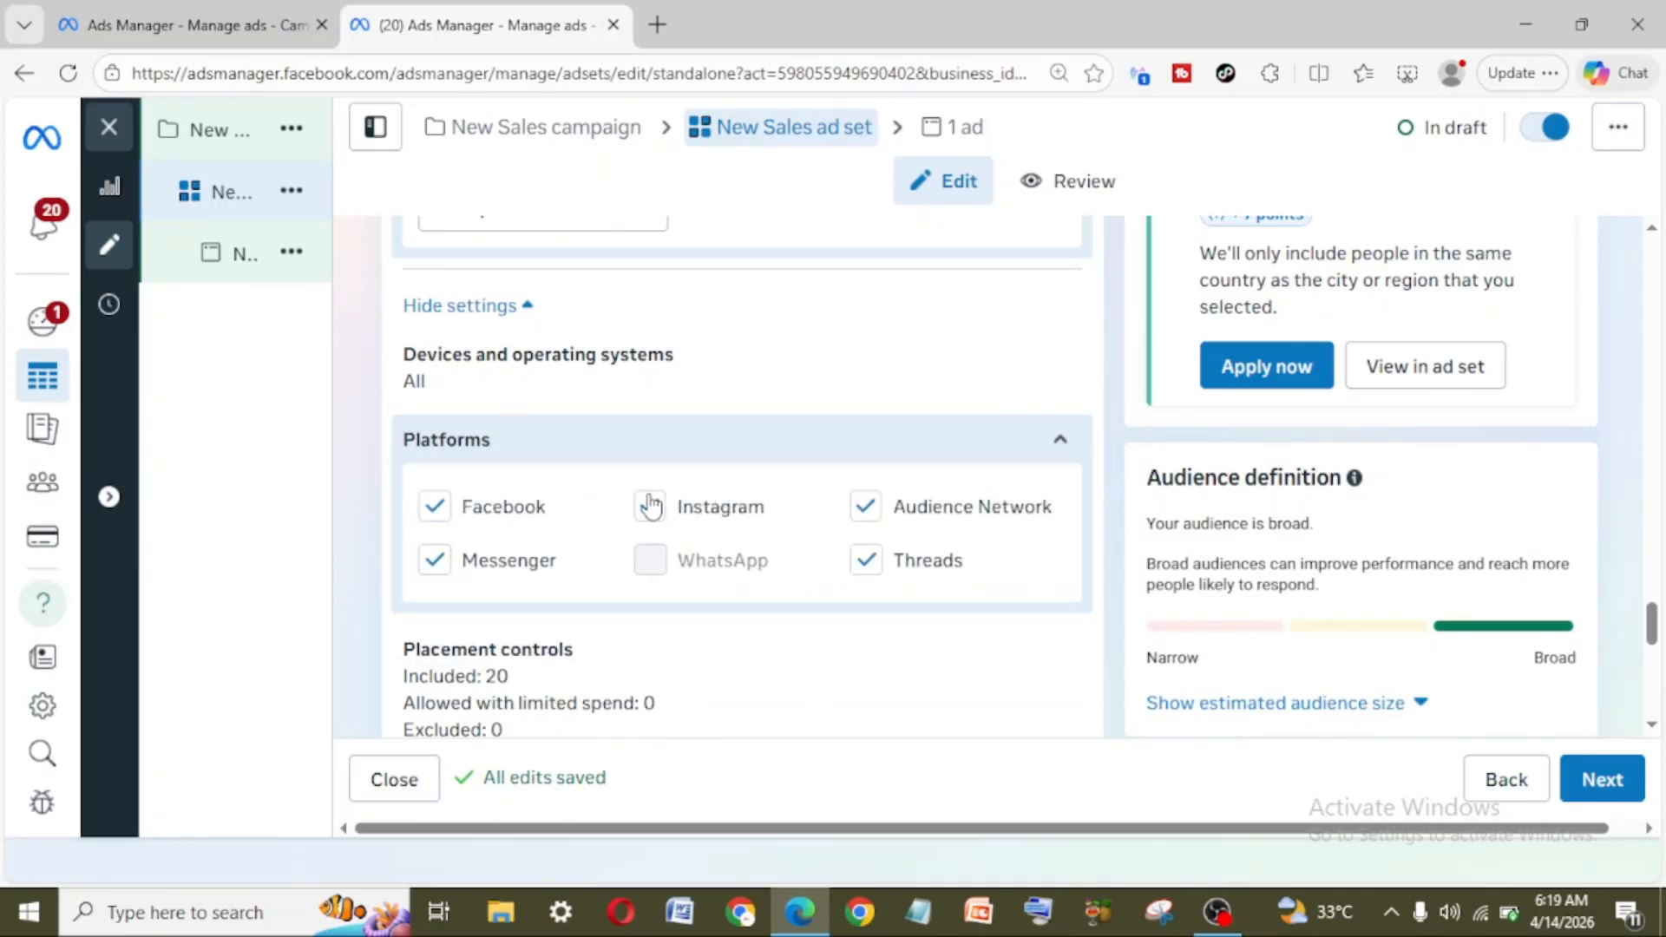
{"action": "left_click", "coordinate": [434, 564]}
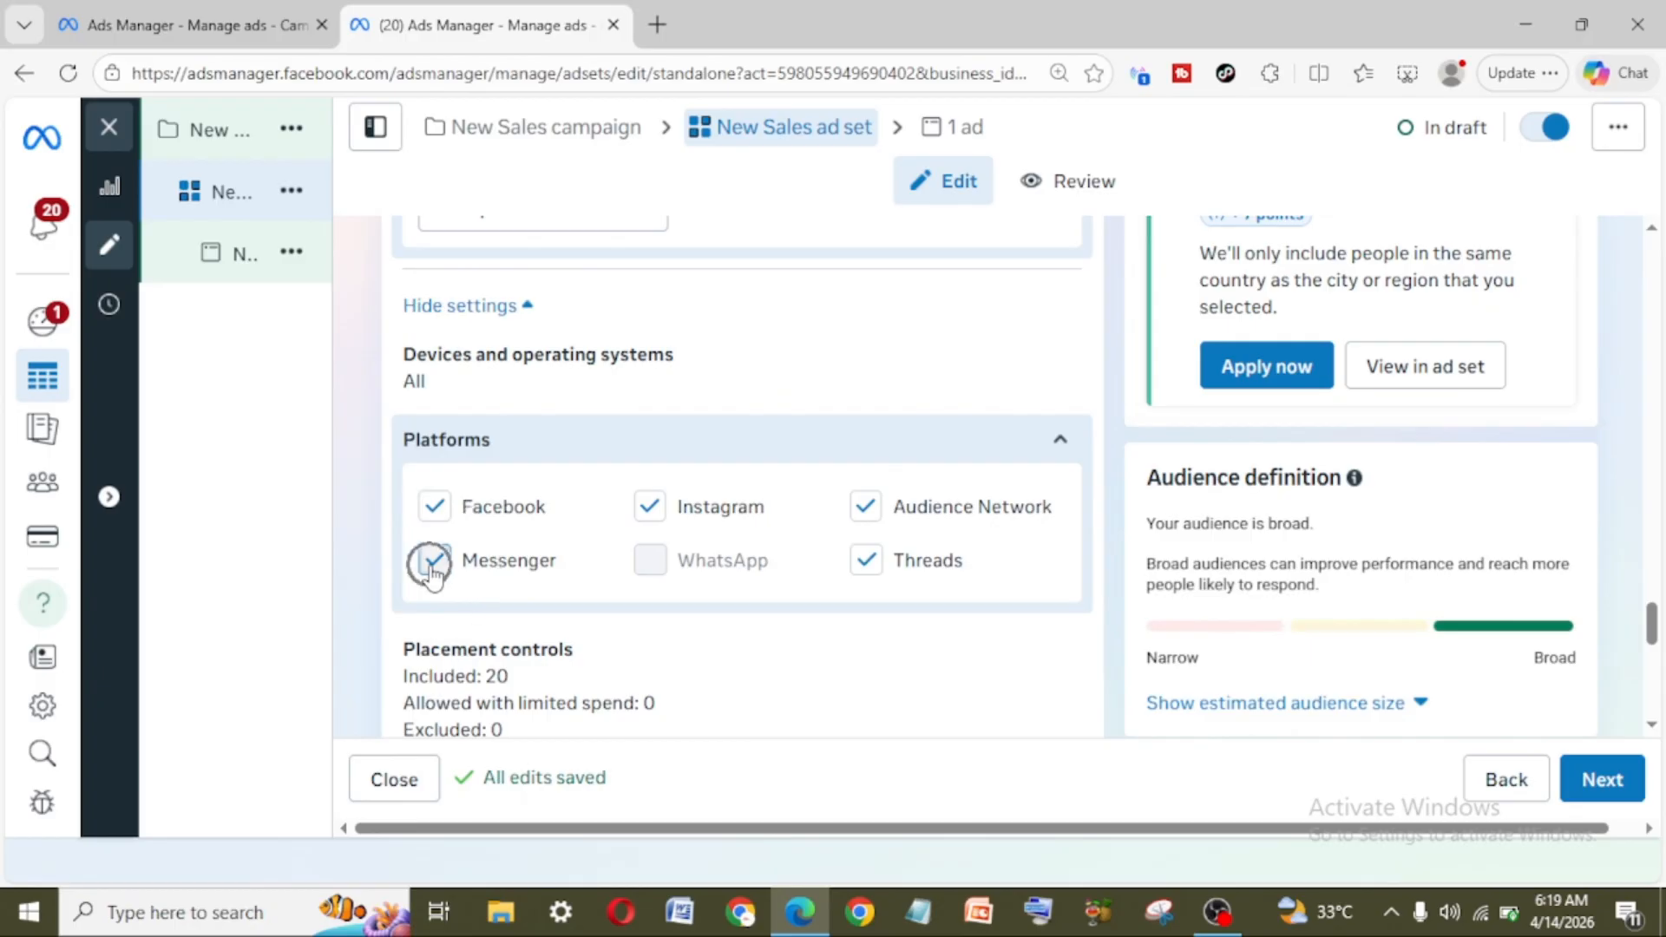
{"action": "left_click", "coordinate": [440, 500]}
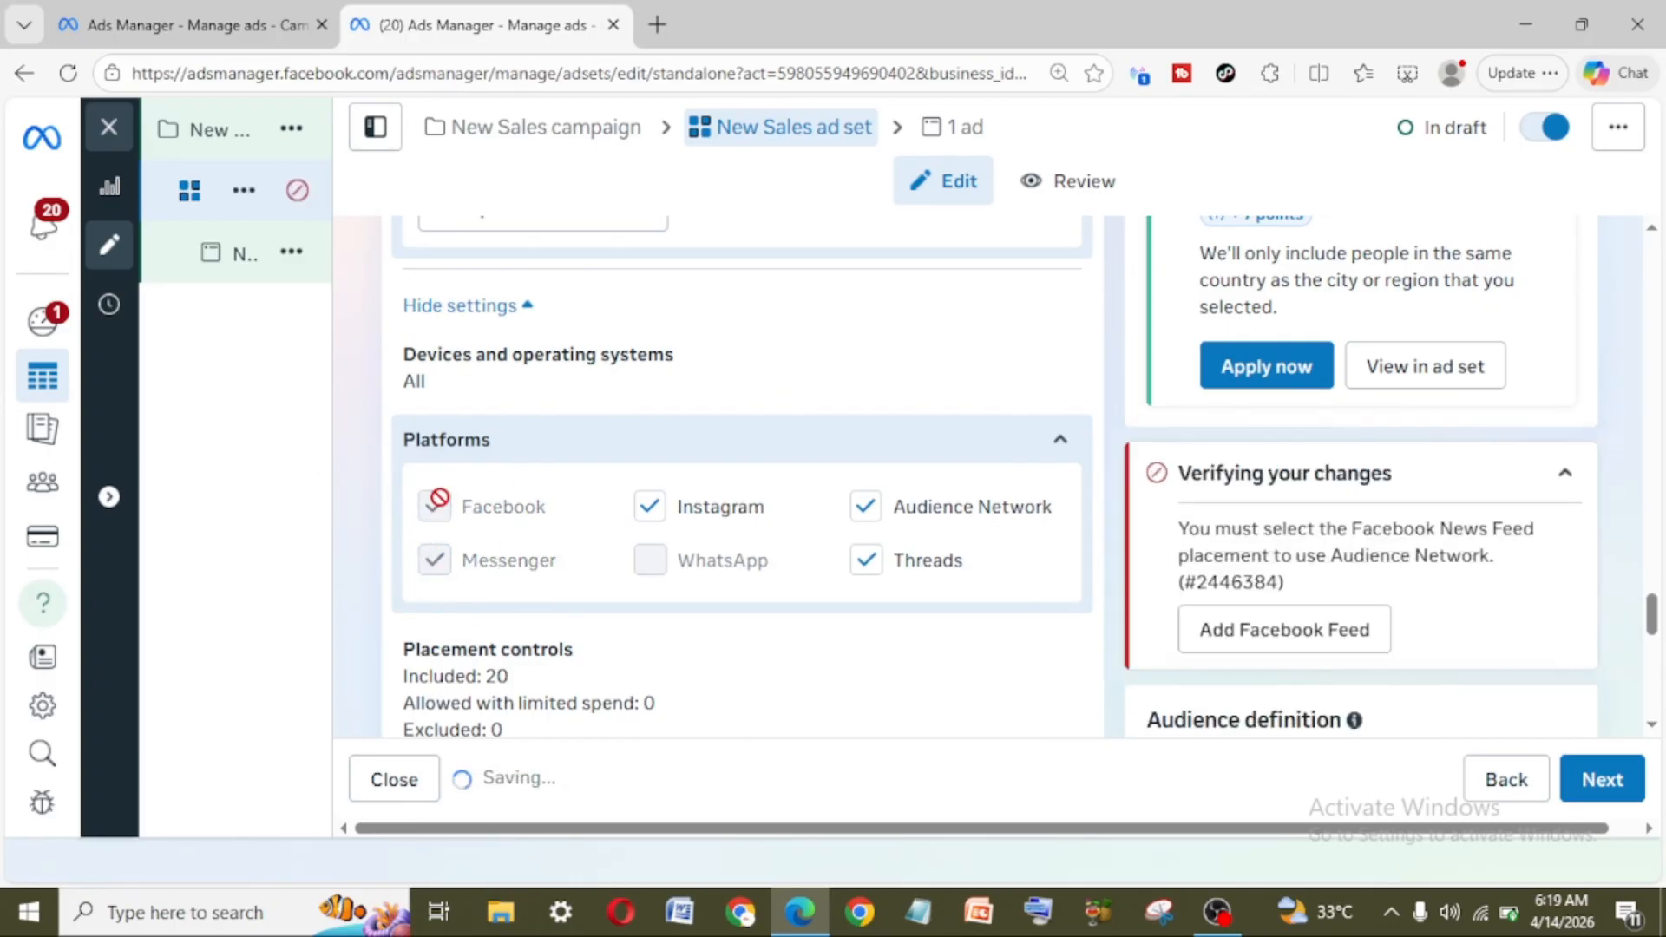
{"action": "left_click", "coordinate": [871, 516]}
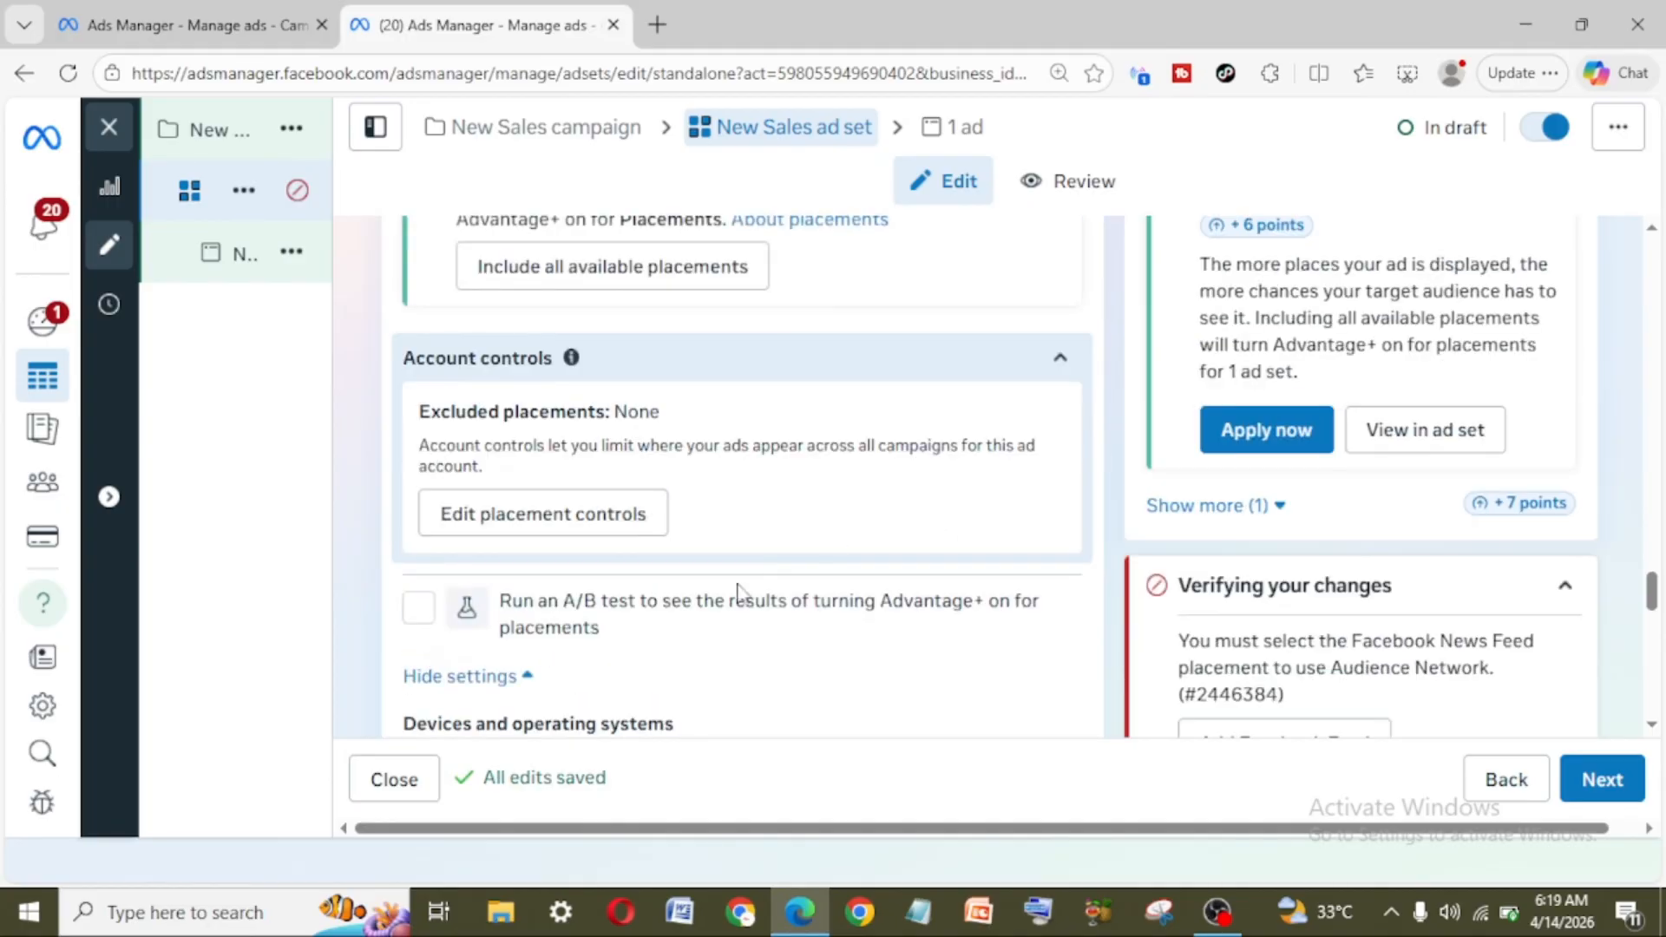
{"action": "scroll", "coordinate": [678, 629], "scroll_direction": "down", "scroll_amount": 9}
{"action": "scroll", "coordinate": [677, 630], "scroll_direction": "up", "scroll_amount": 6}
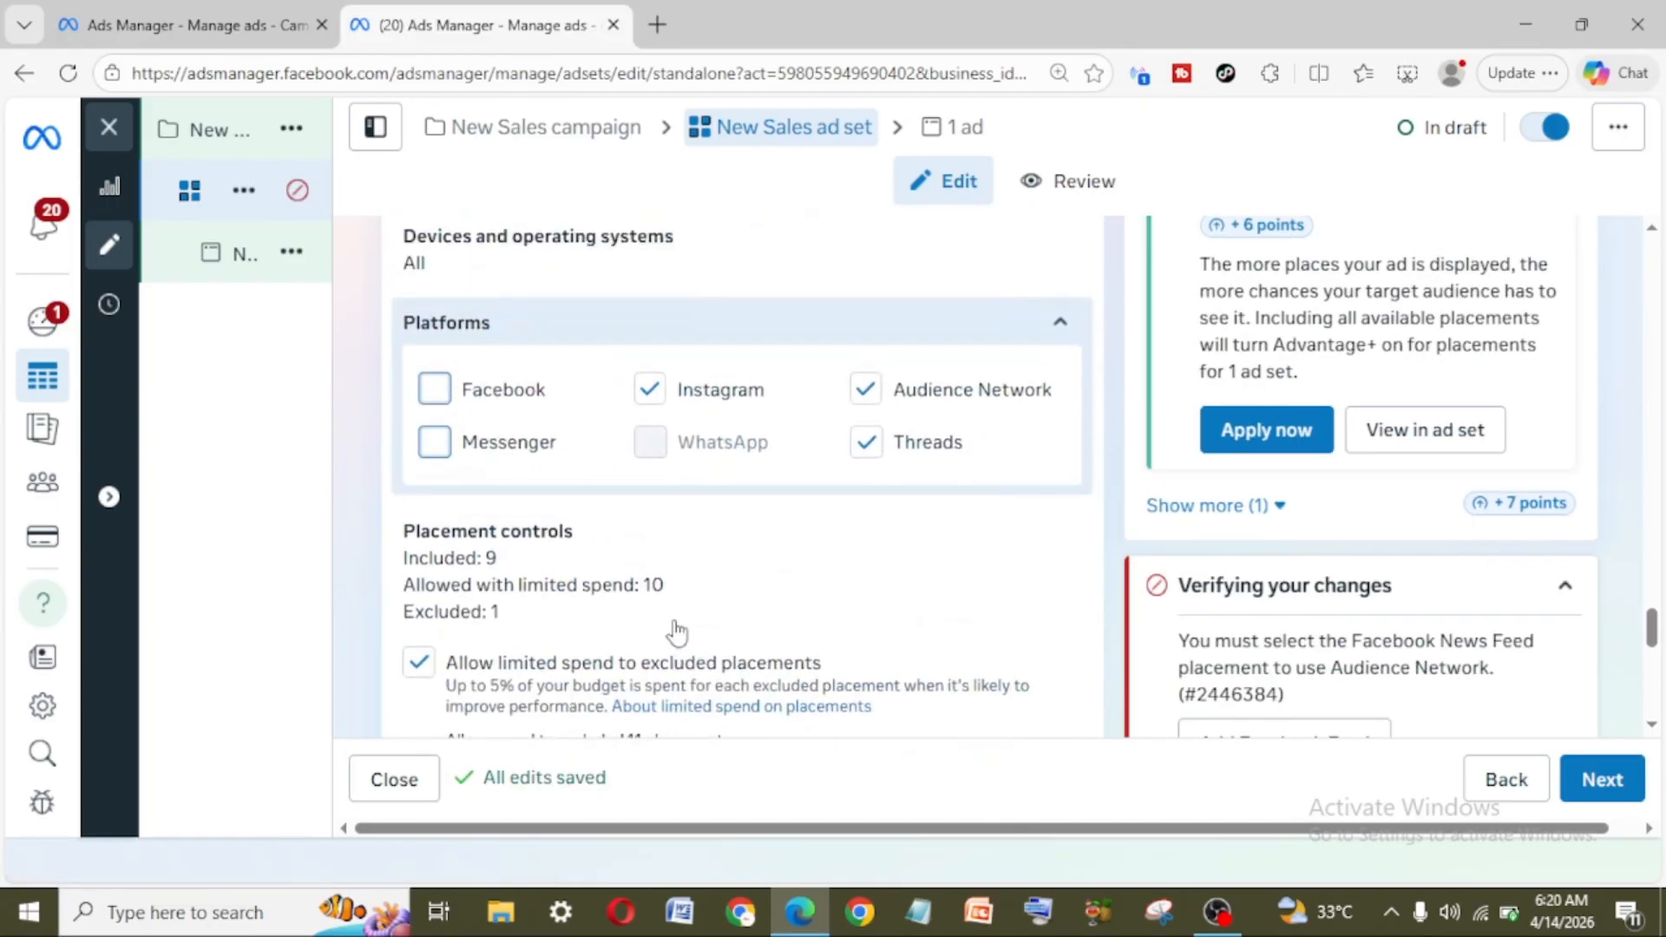
{"action": "left_click", "coordinate": [867, 443]}
{"action": "left_click", "coordinate": [869, 395]}
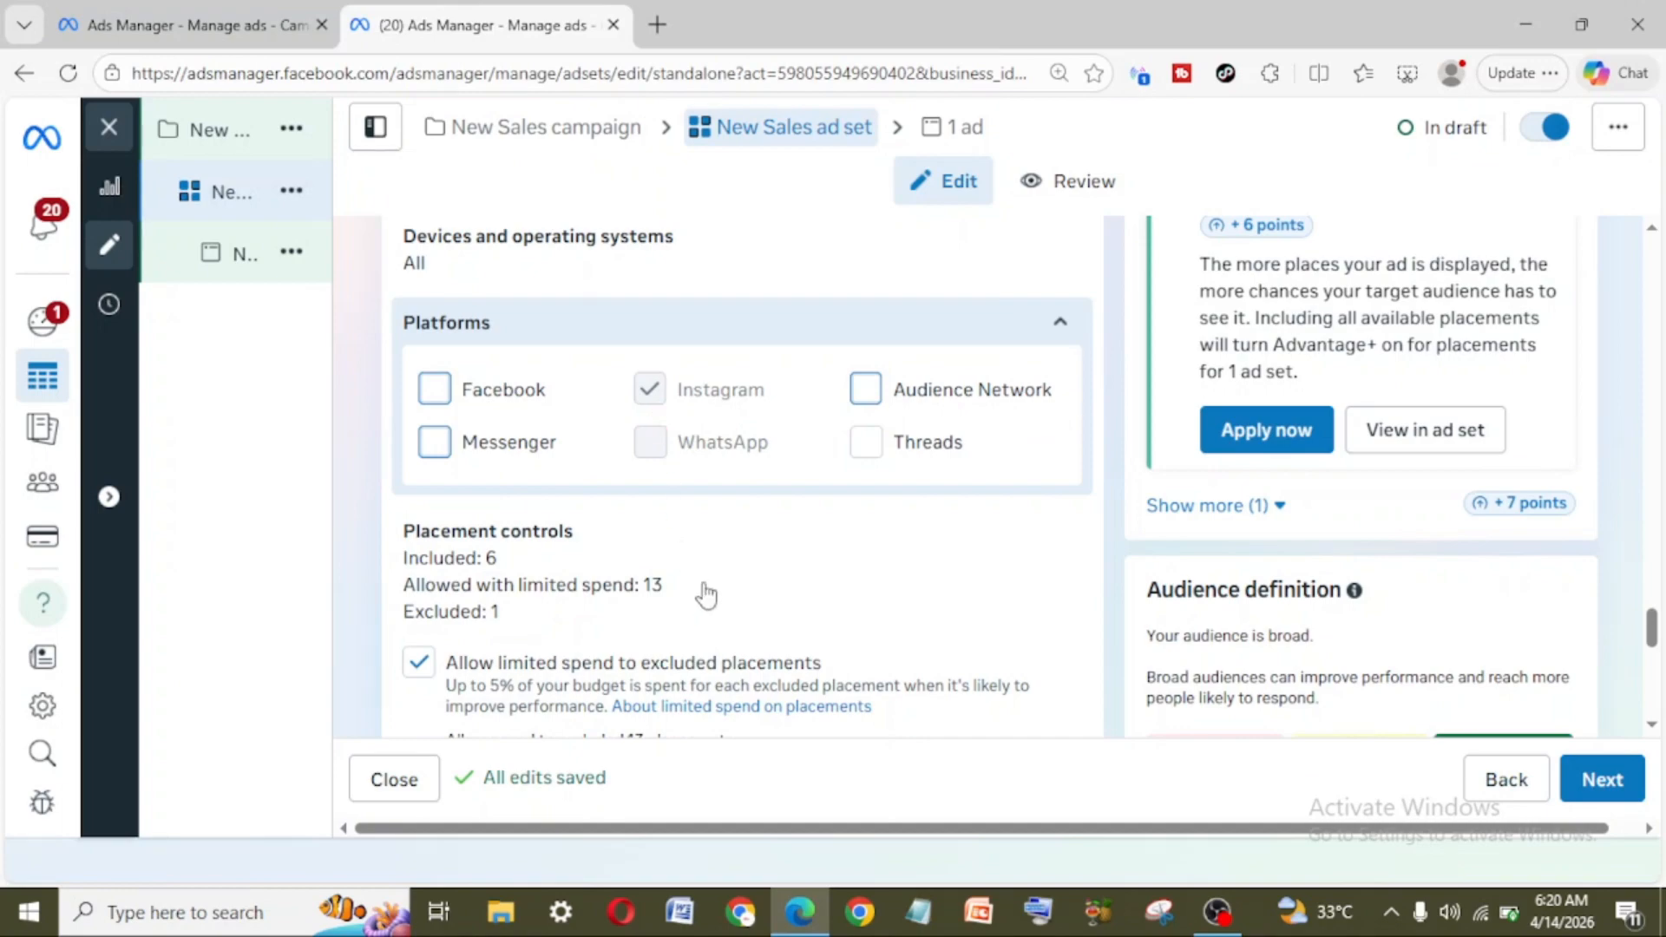
{"action": "scroll", "coordinate": [820, 624], "scroll_direction": "down", "scroll_amount": 3}
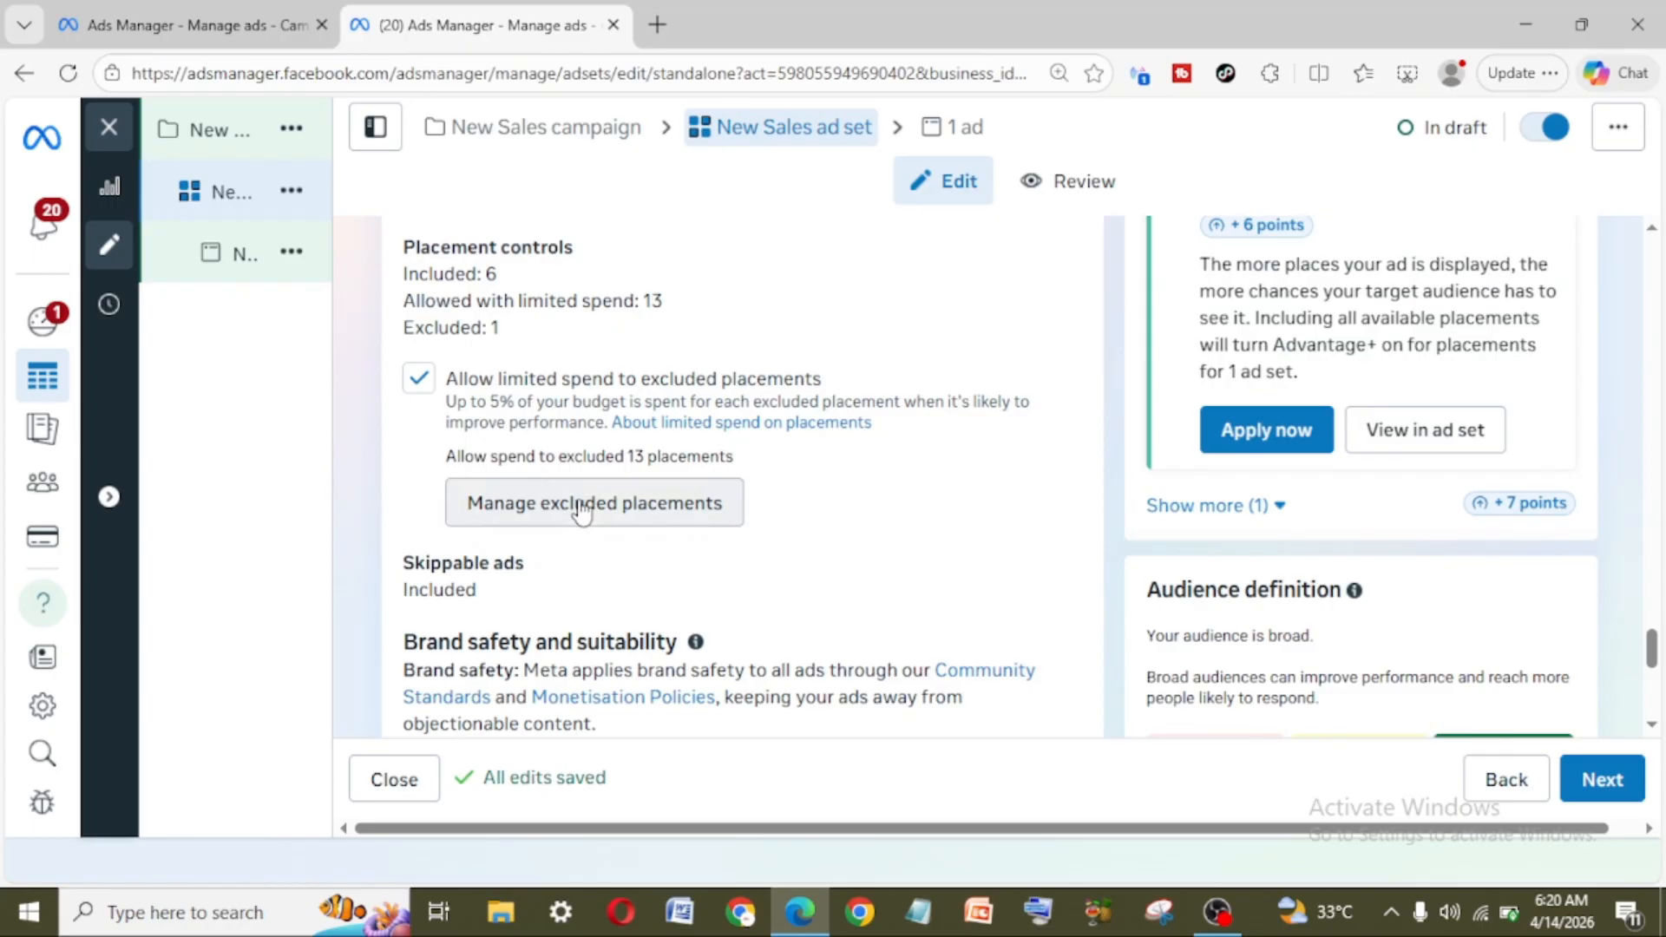
{"action": "mouse_move", "coordinate": [10, 555]}
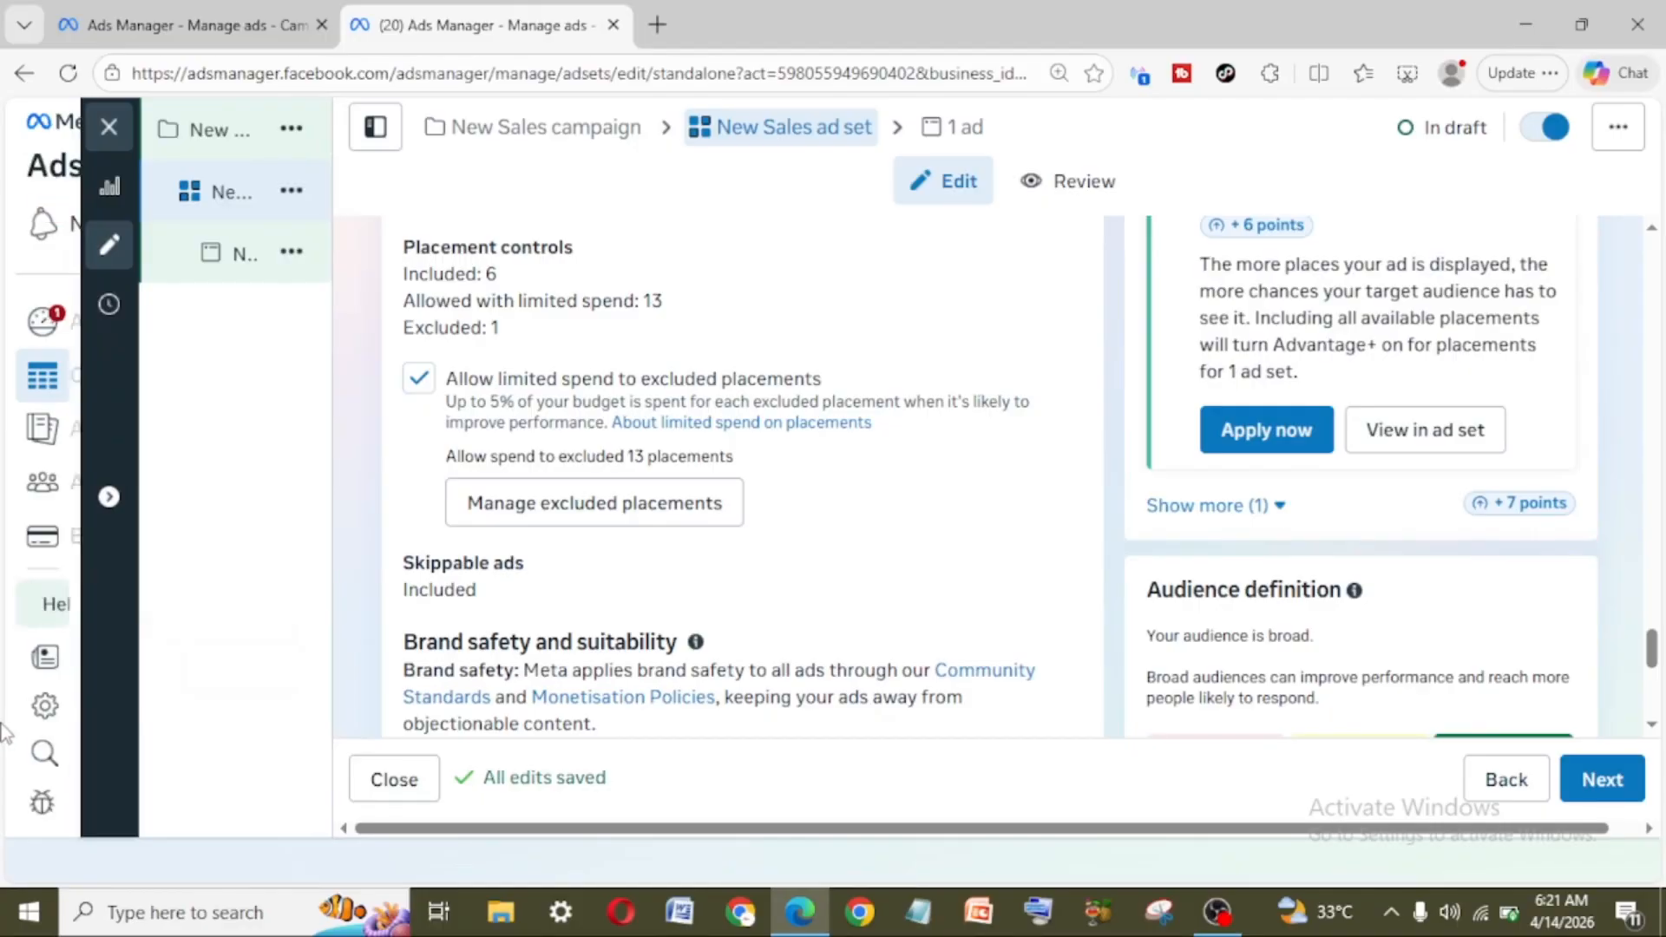
Step: Open the Audiences tool from the full list of Ads Manager tools in a separate browser tab
{"action": "mouse_move", "coordinate": [8, 738]}
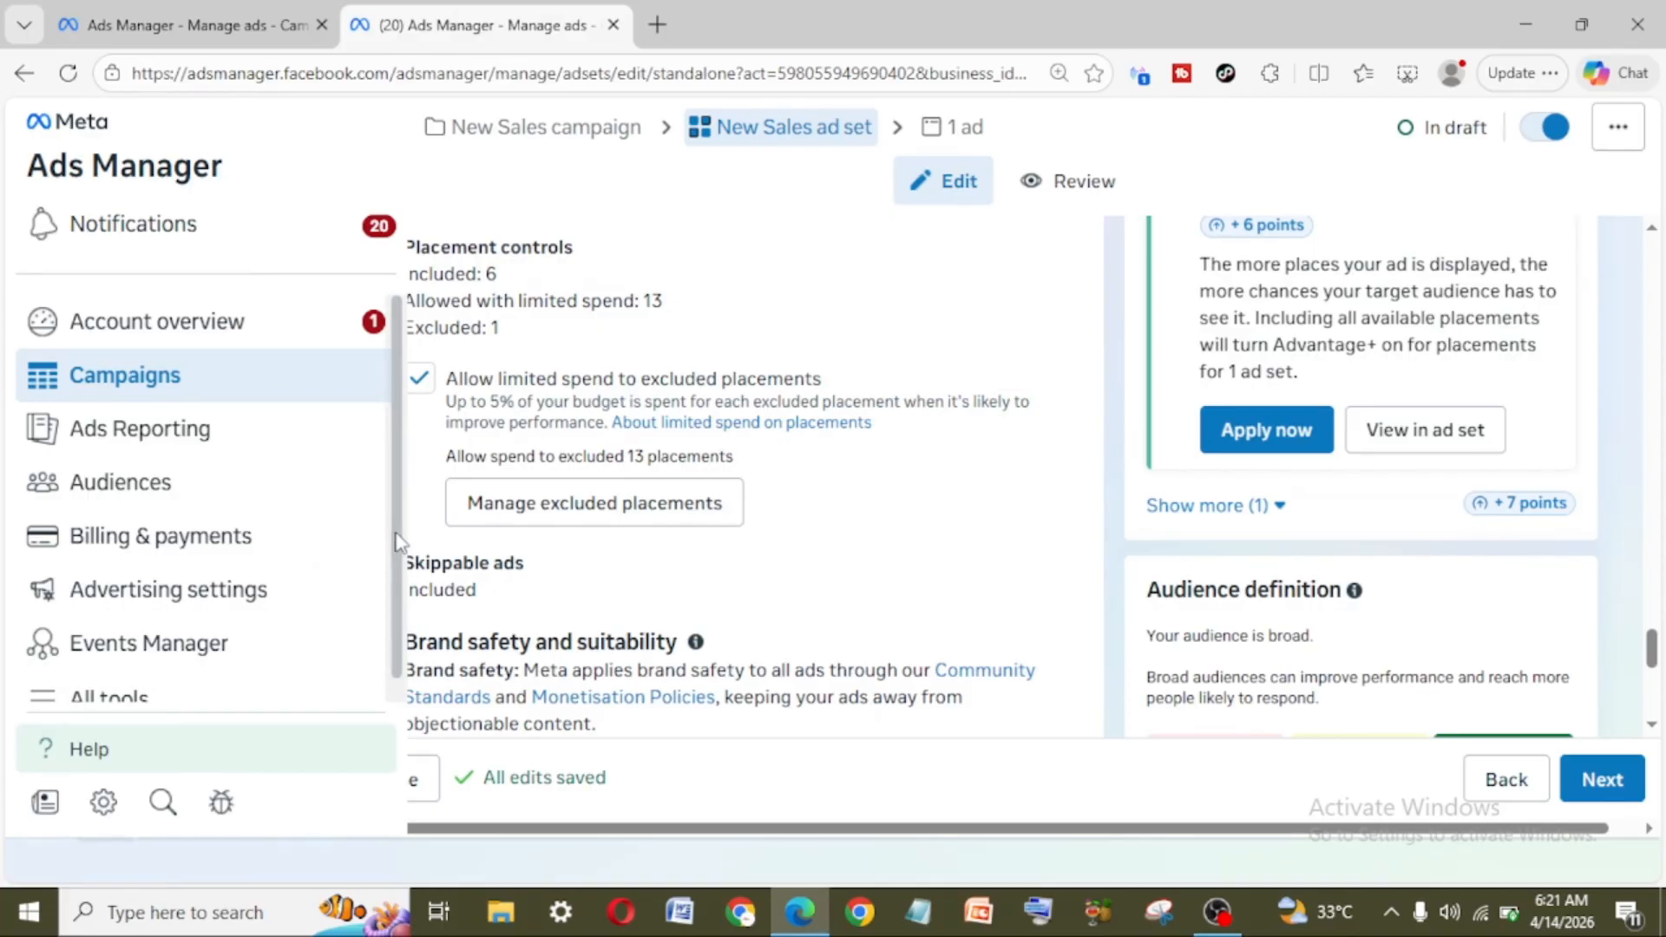
{"action": "left_click_drag", "start_coordinate": [395, 534], "coordinate": [394, 566]}
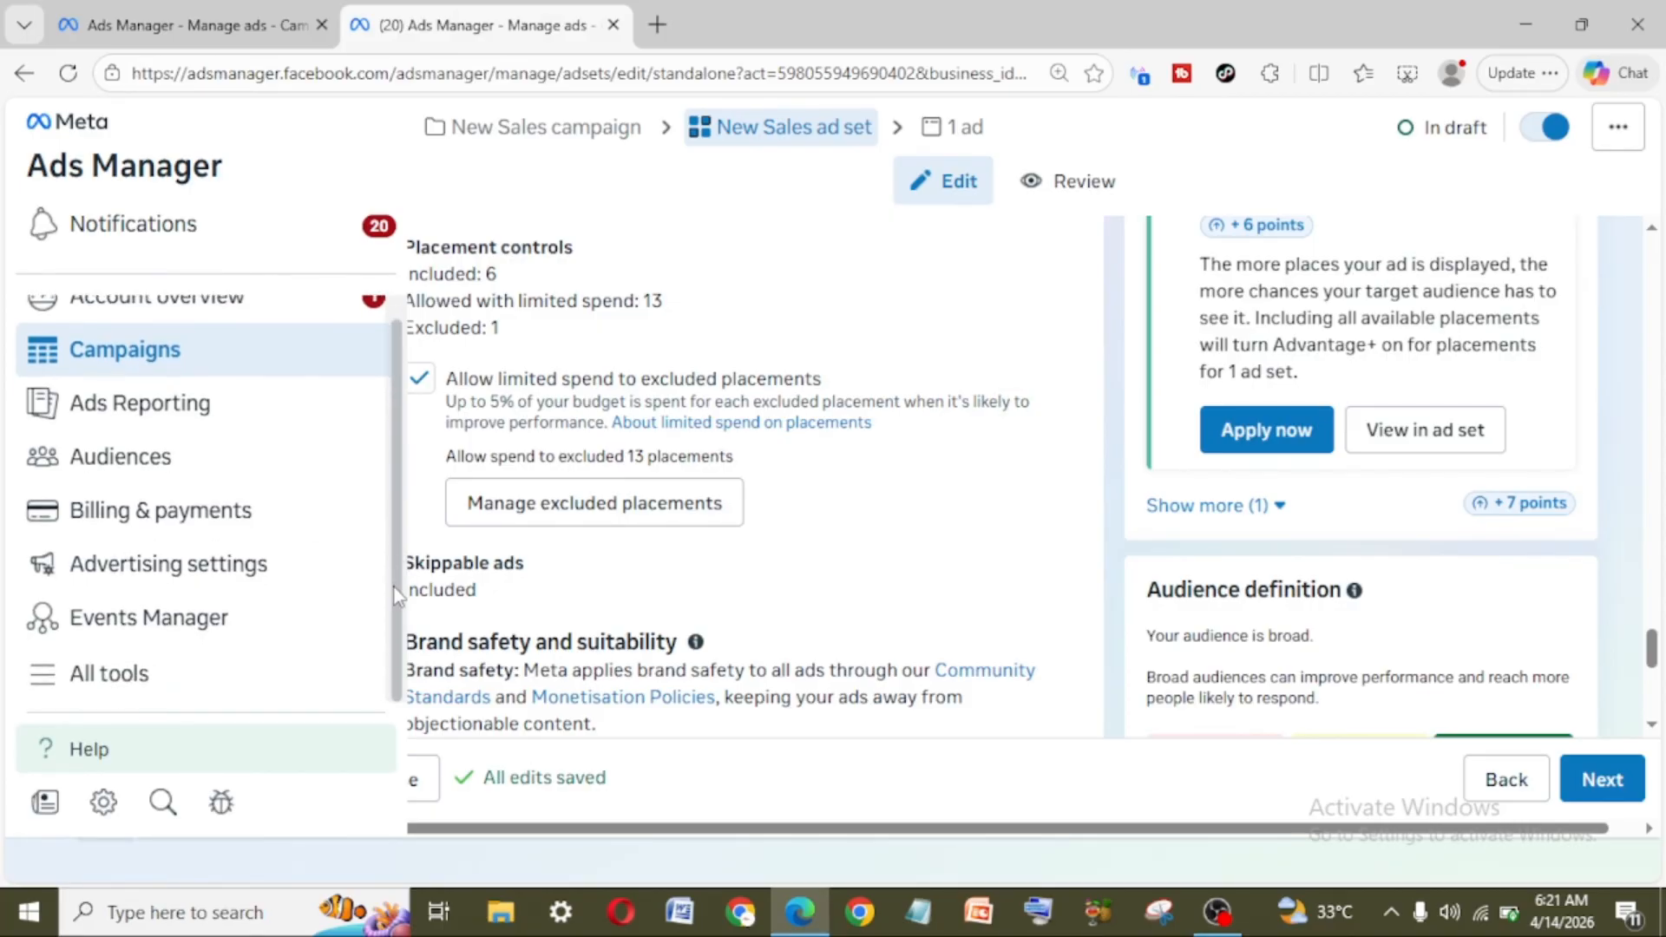
{"action": "left_click", "coordinate": [55, 687]}
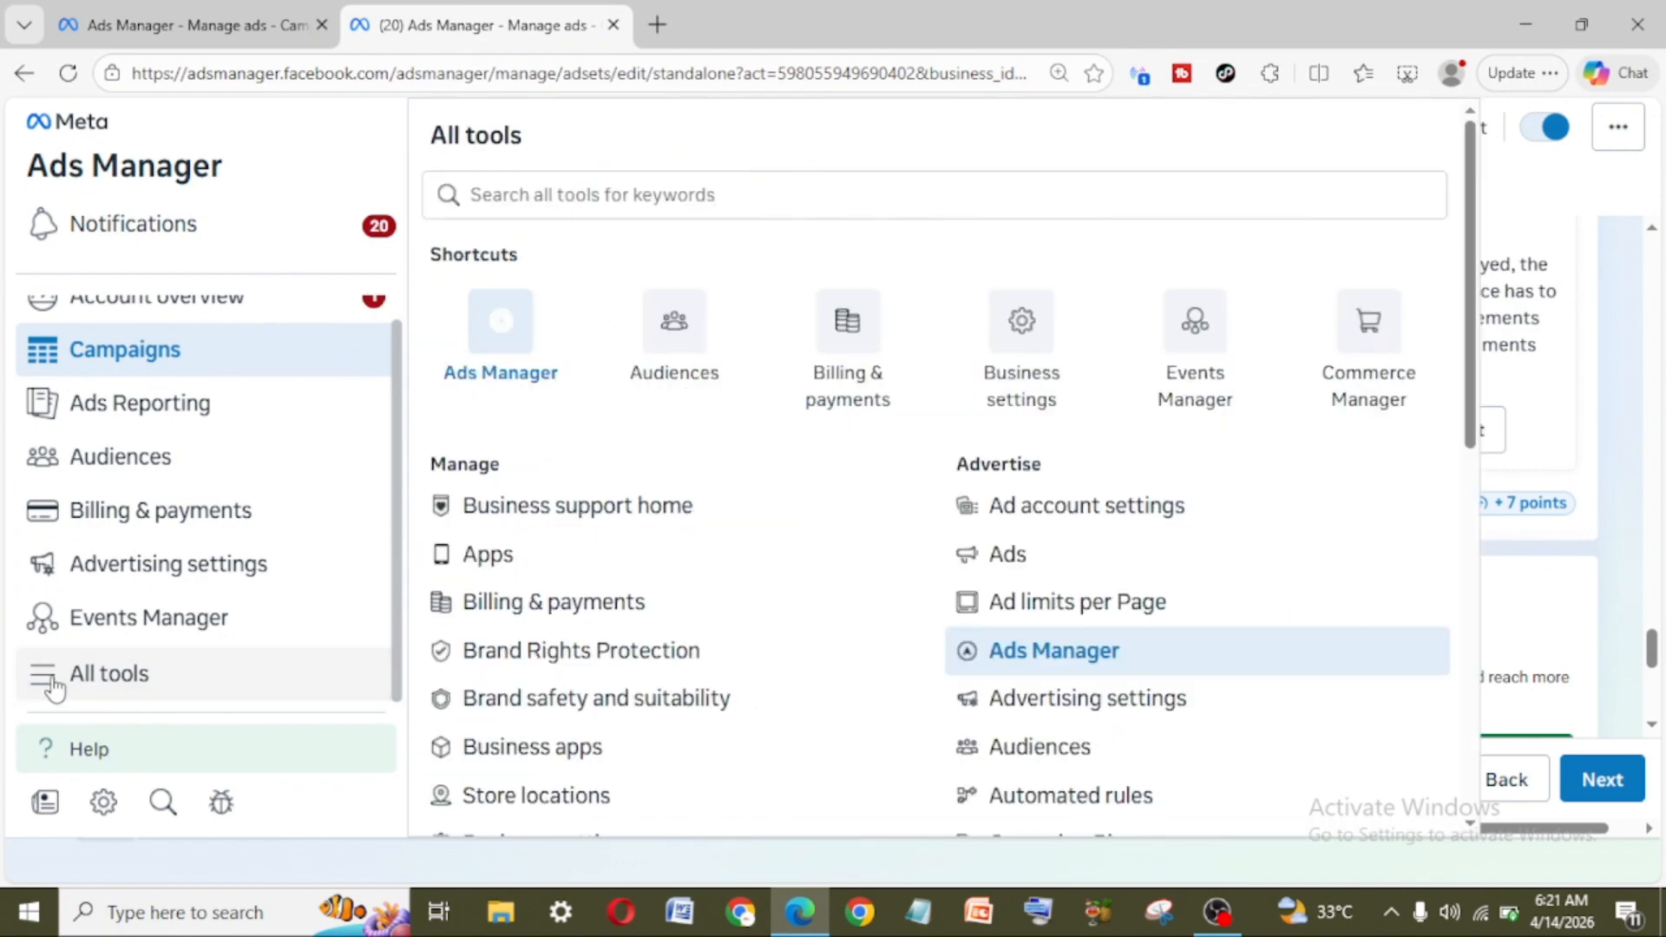
{"action": "right_click", "coordinate": [678, 328]}
{"action": "left_click", "coordinate": [720, 340]}
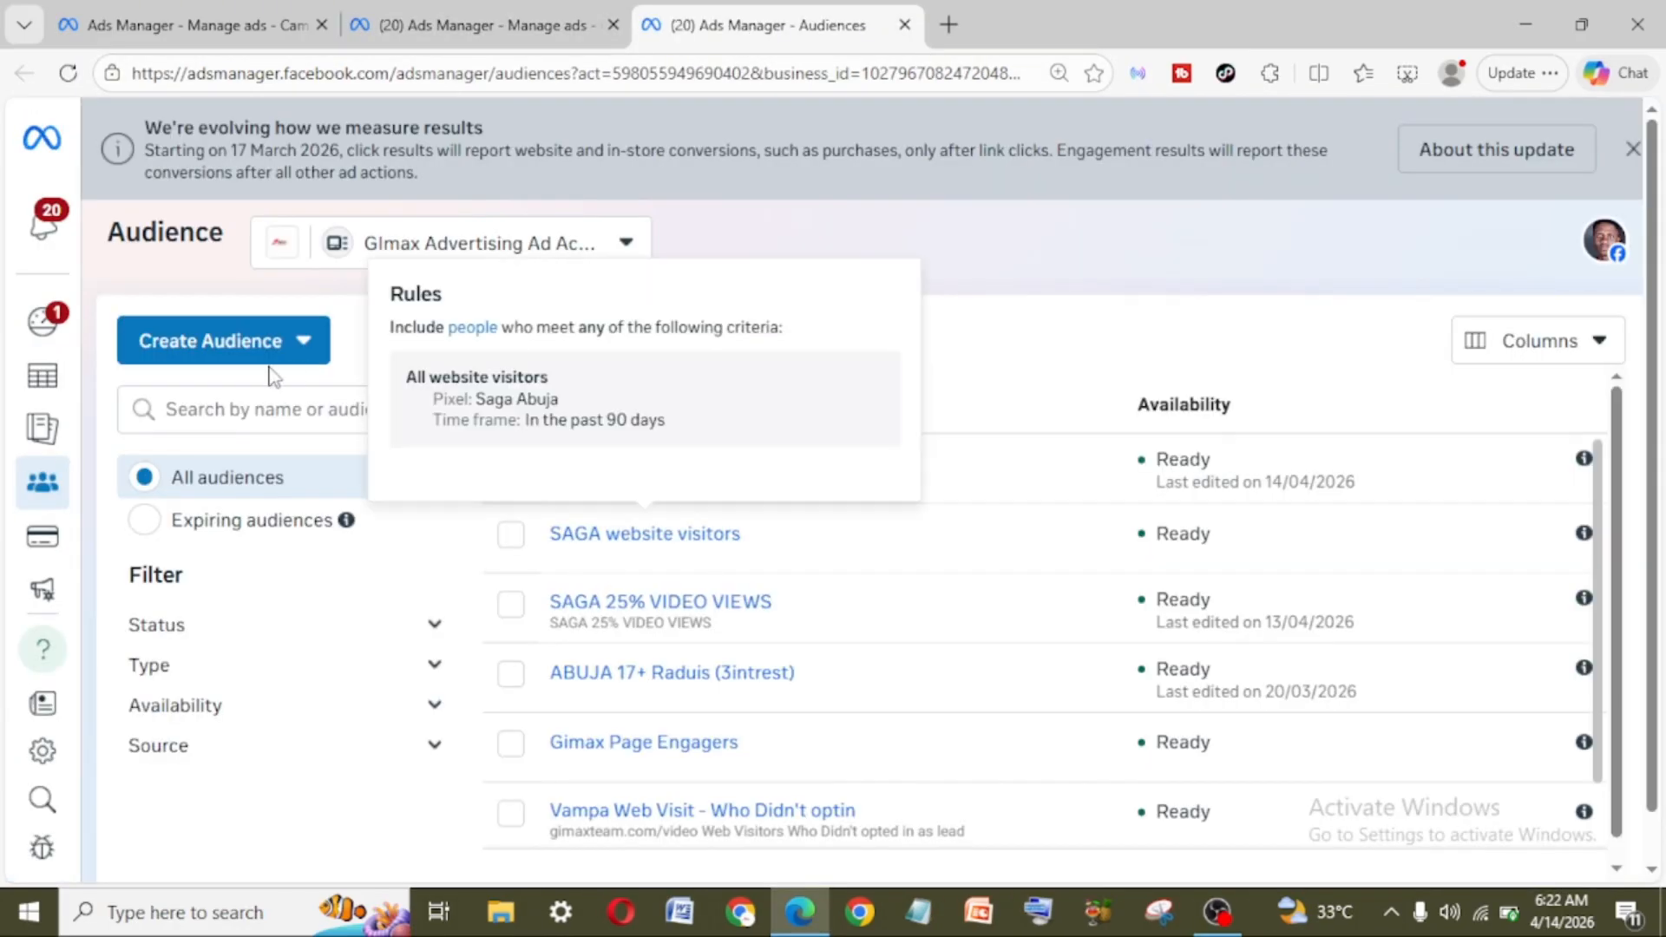
Step: Start creating a custom audience with Instagram profile as its source
{"action": "left_click", "coordinate": [239, 349]}
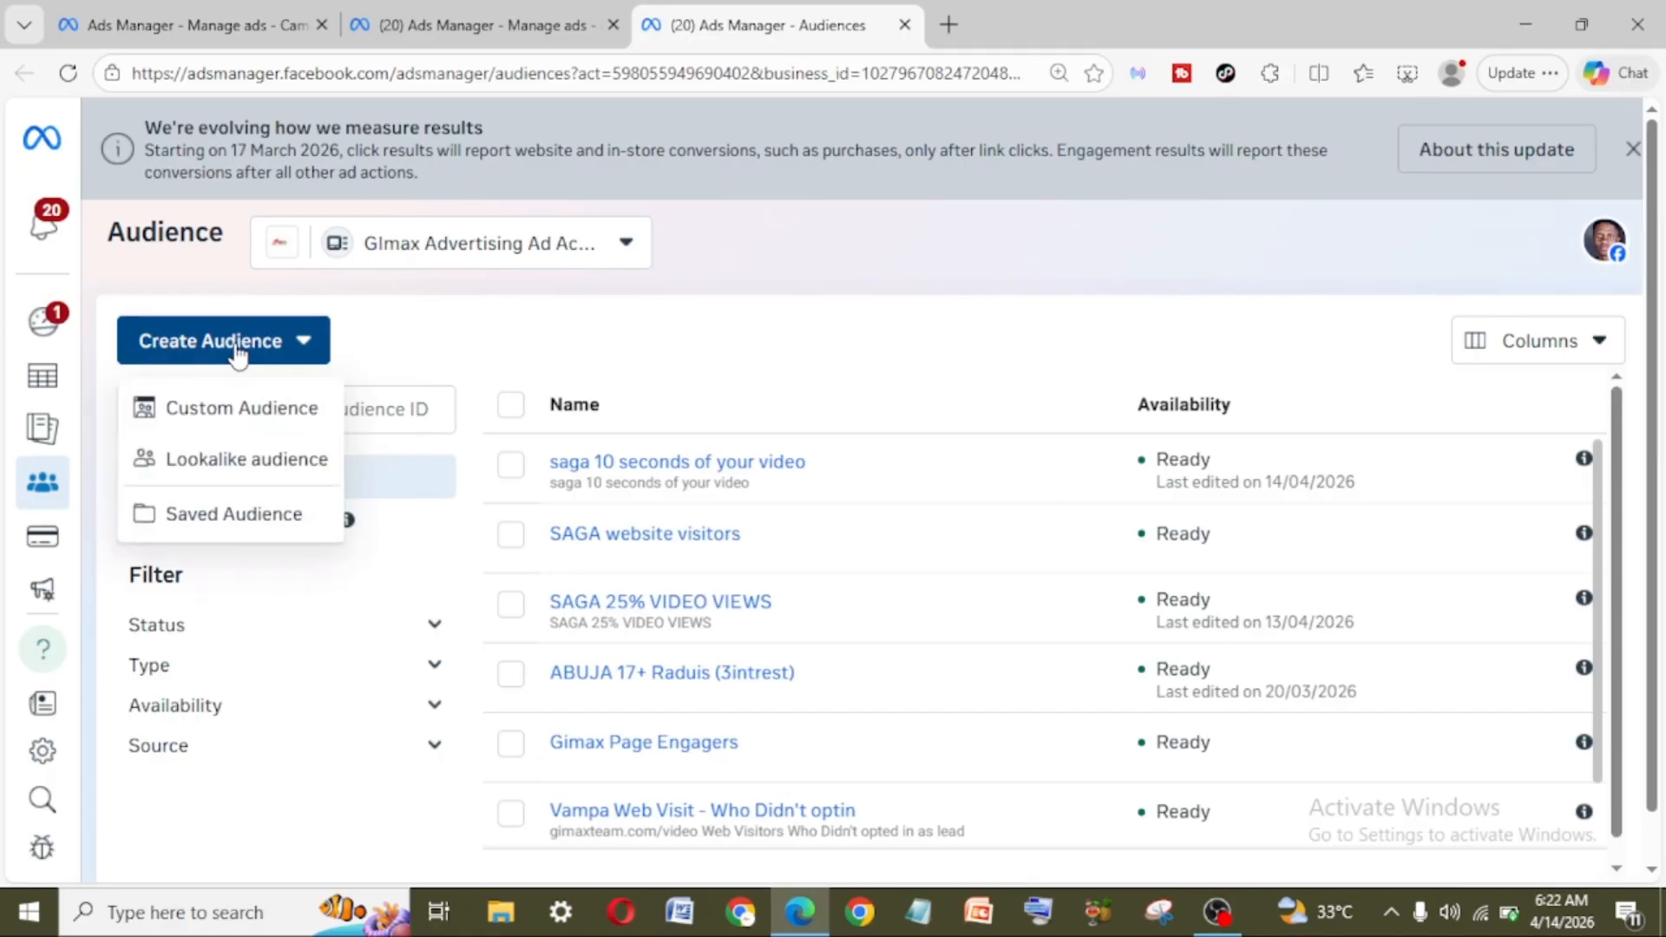
{"action": "left_click", "coordinate": [238, 351]}
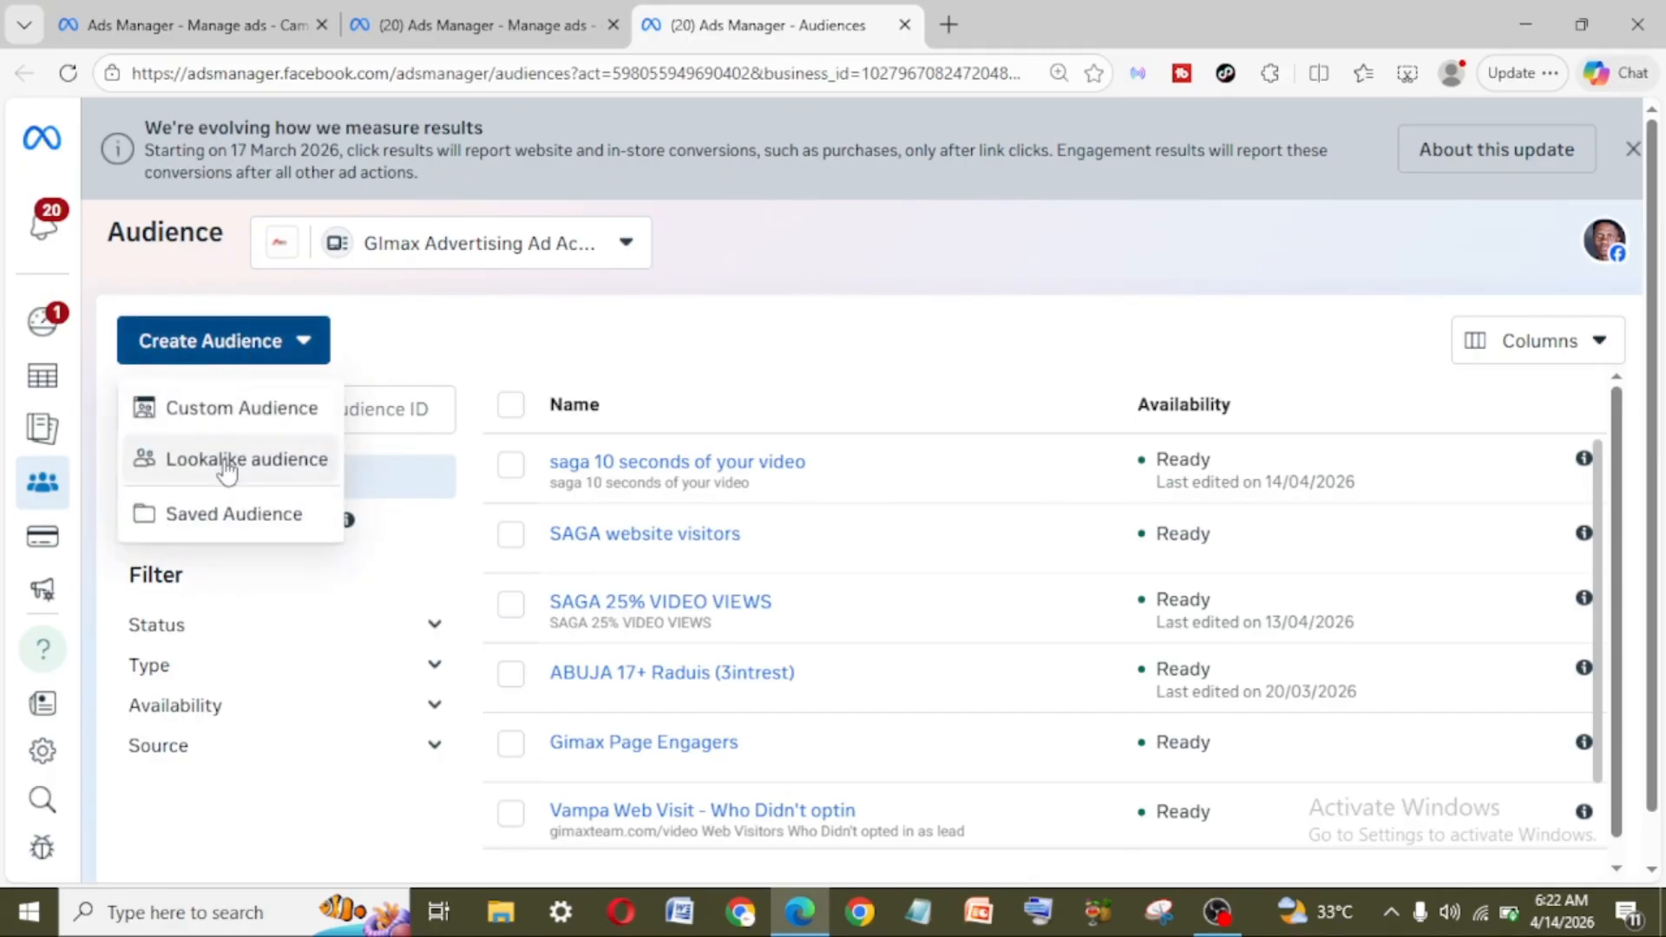
{"action": "left_click", "coordinate": [237, 430]}
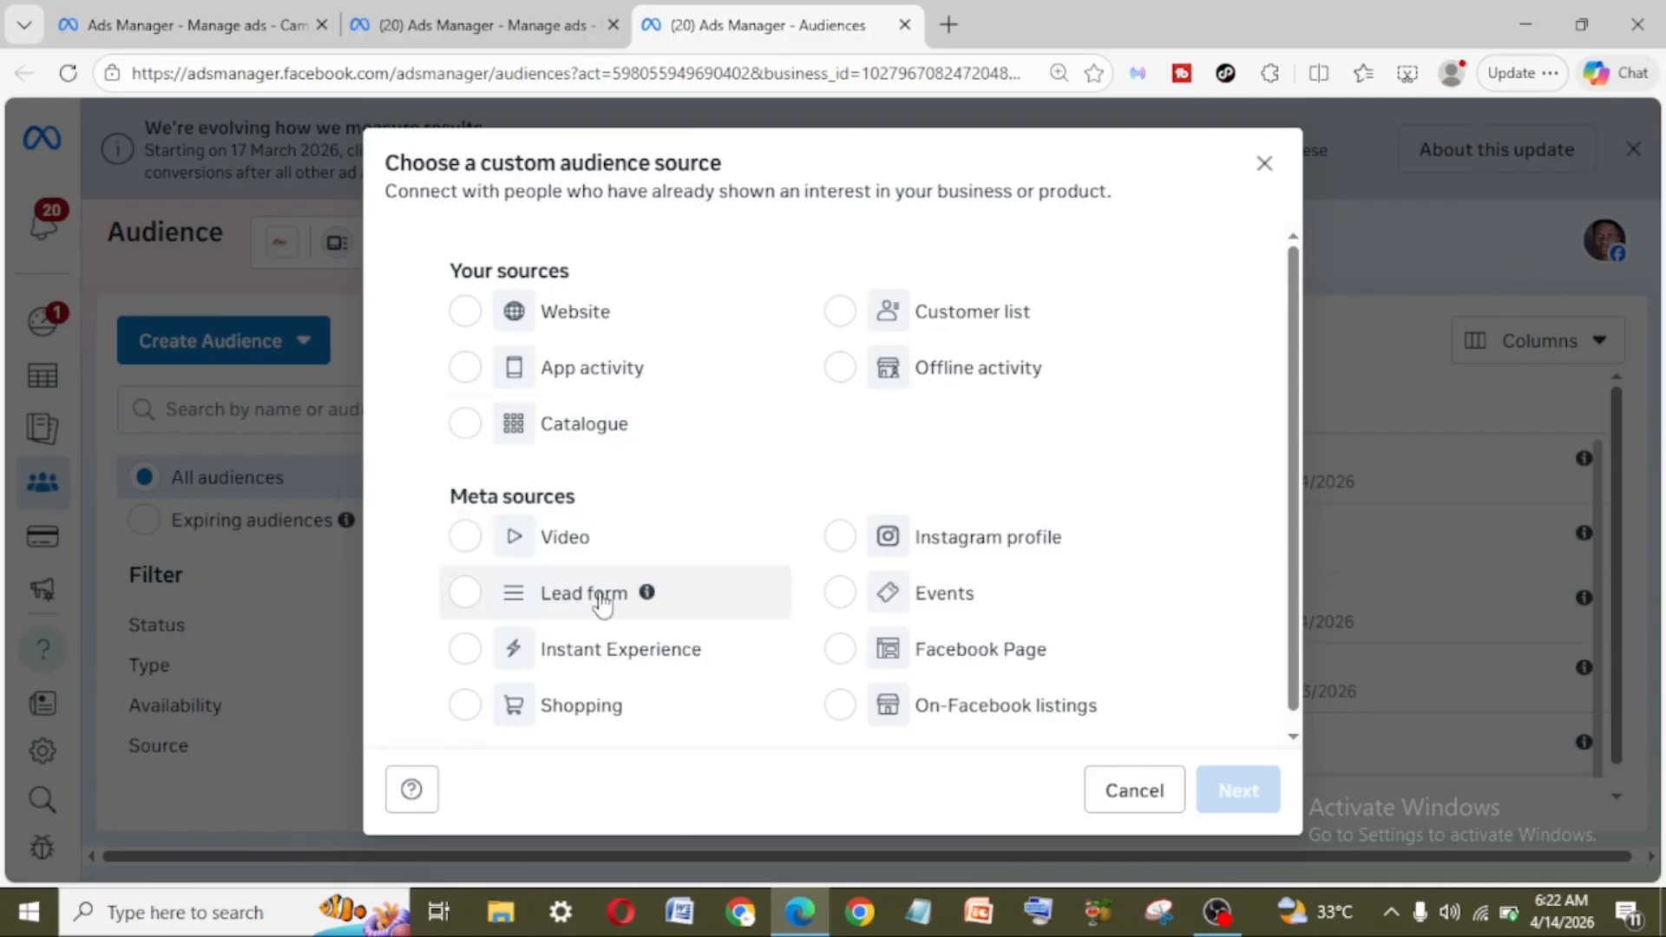
{"action": "left_click", "coordinate": [841, 553]}
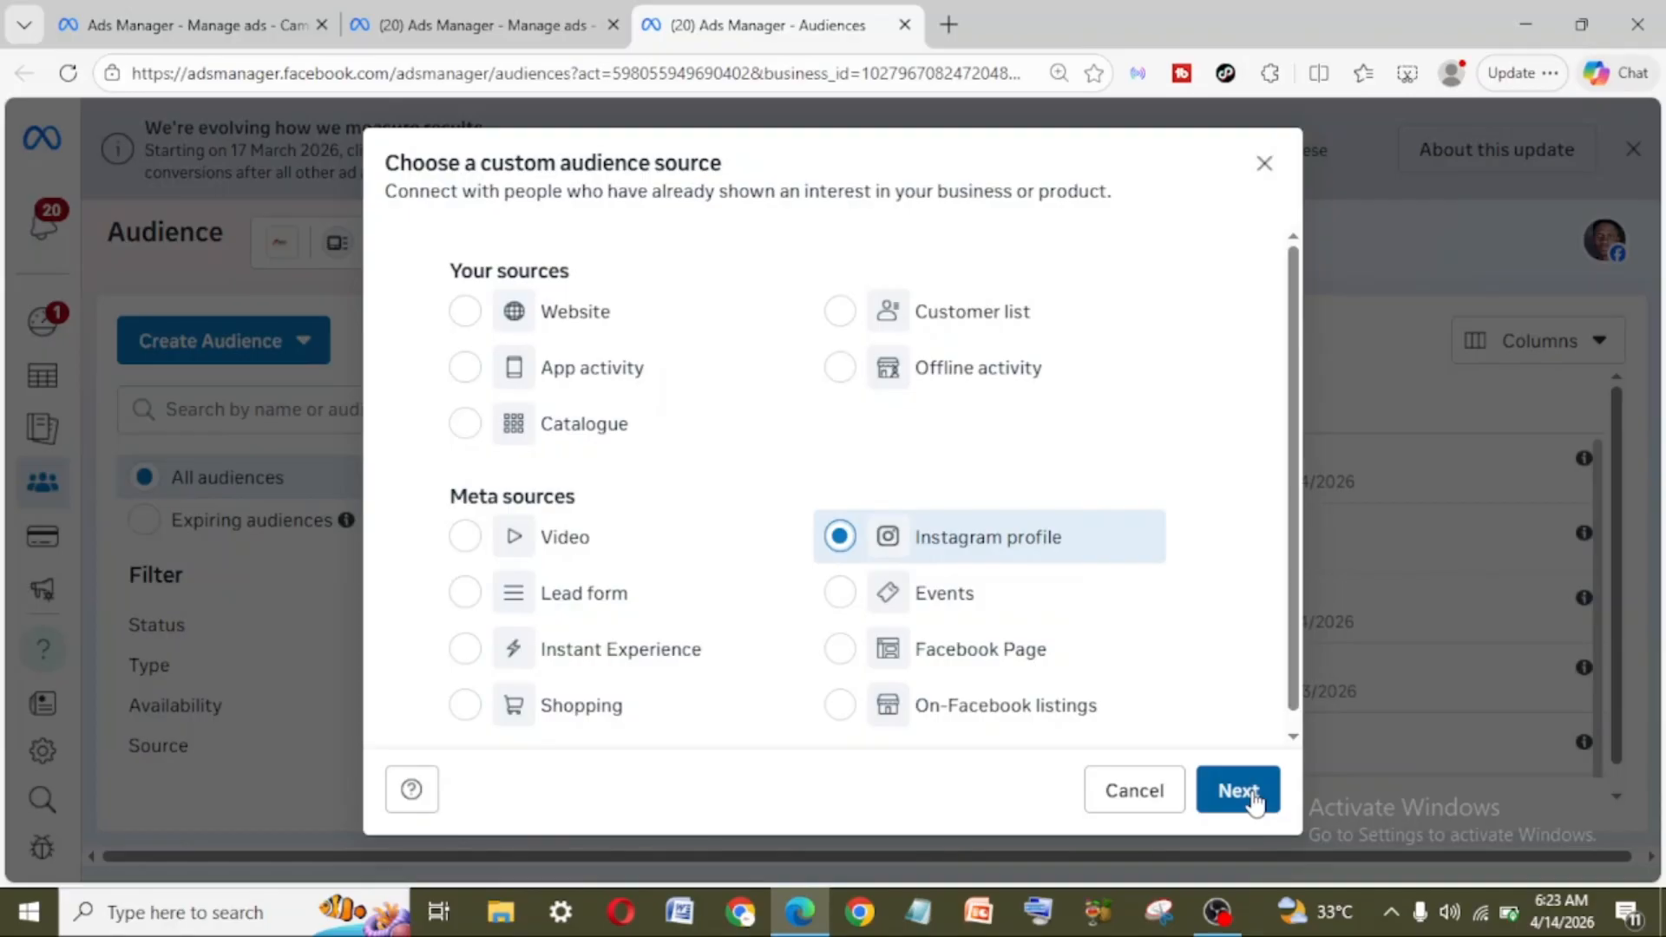
{"action": "left_click", "coordinate": [1238, 791]}
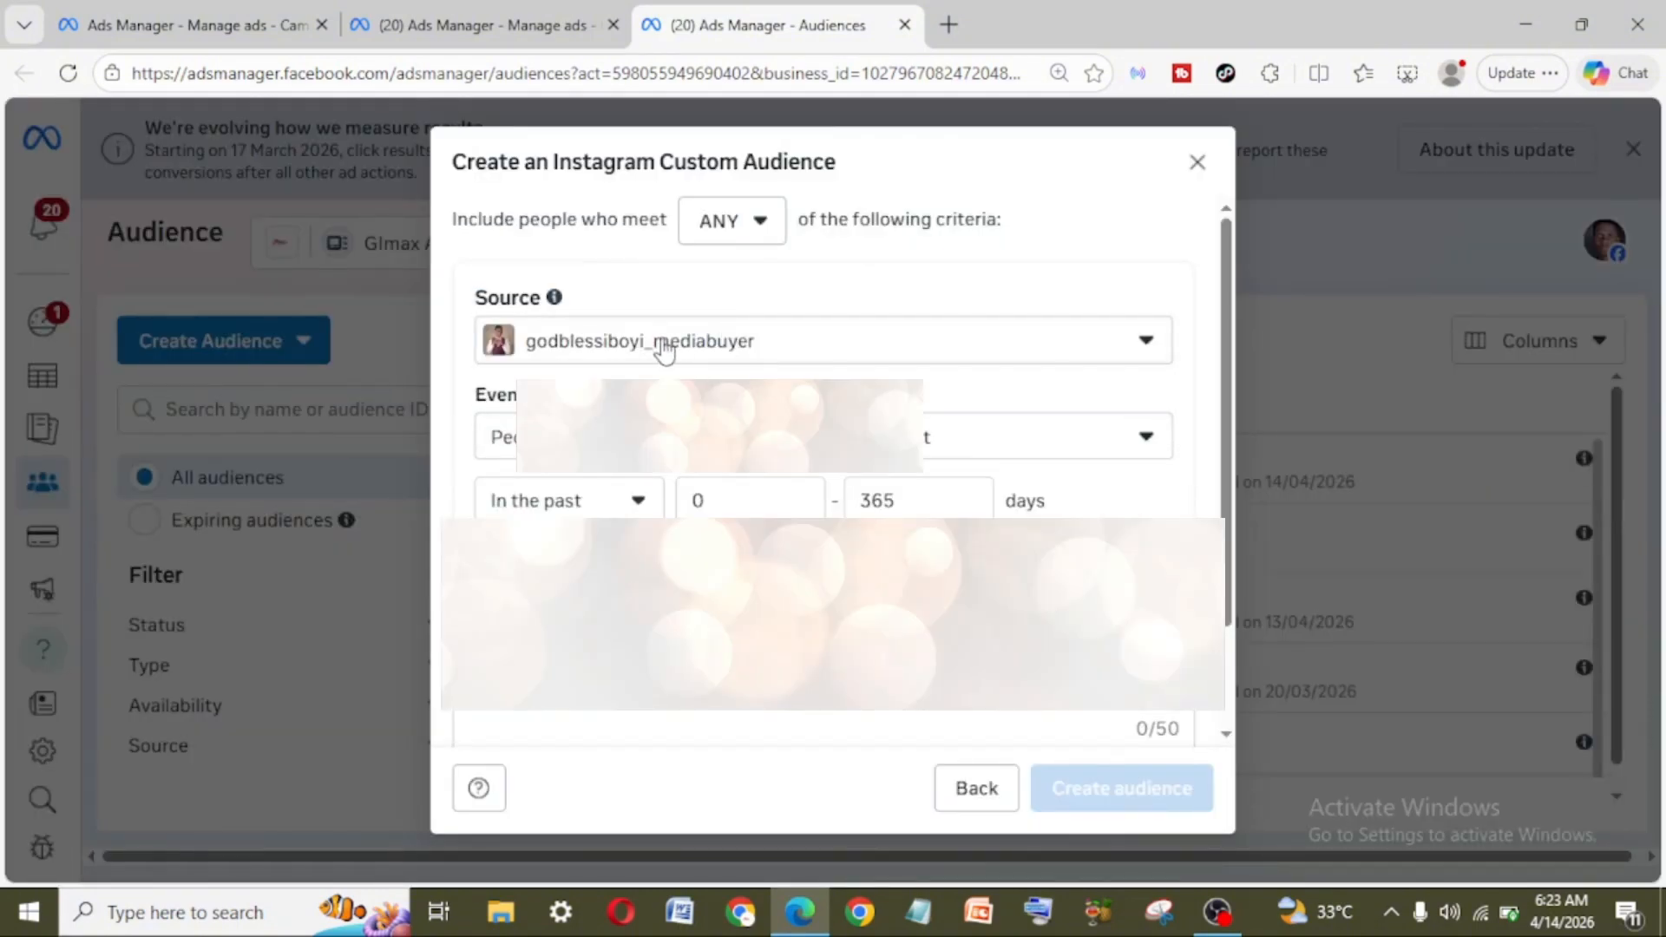
Step: Use the media buyer Instagram account as the source and "People who engaged with this professional account" as the event
{"action": "left_click", "coordinate": [674, 343]}
{"action": "scroll", "coordinate": [716, 538], "scroll_direction": "down", "scroll_amount": 1}
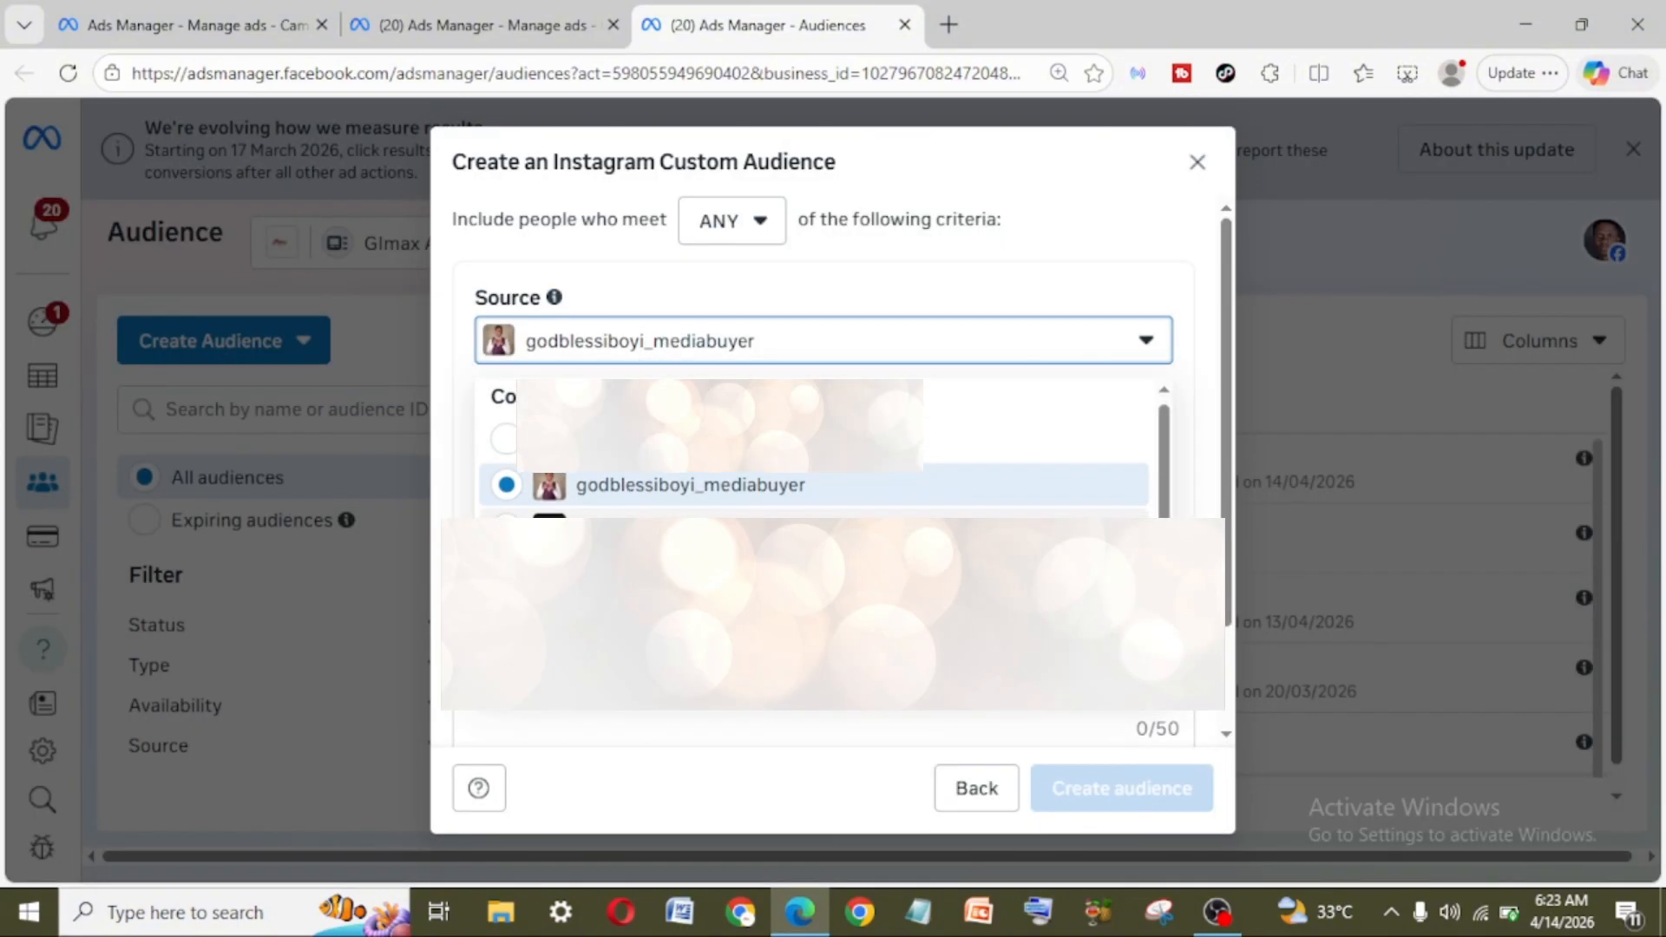
{"action": "scroll", "coordinate": [717, 538], "scroll_direction": "up", "scroll_amount": 1}
{"action": "scroll", "coordinate": [717, 538], "scroll_direction": "down", "scroll_amount": 1}
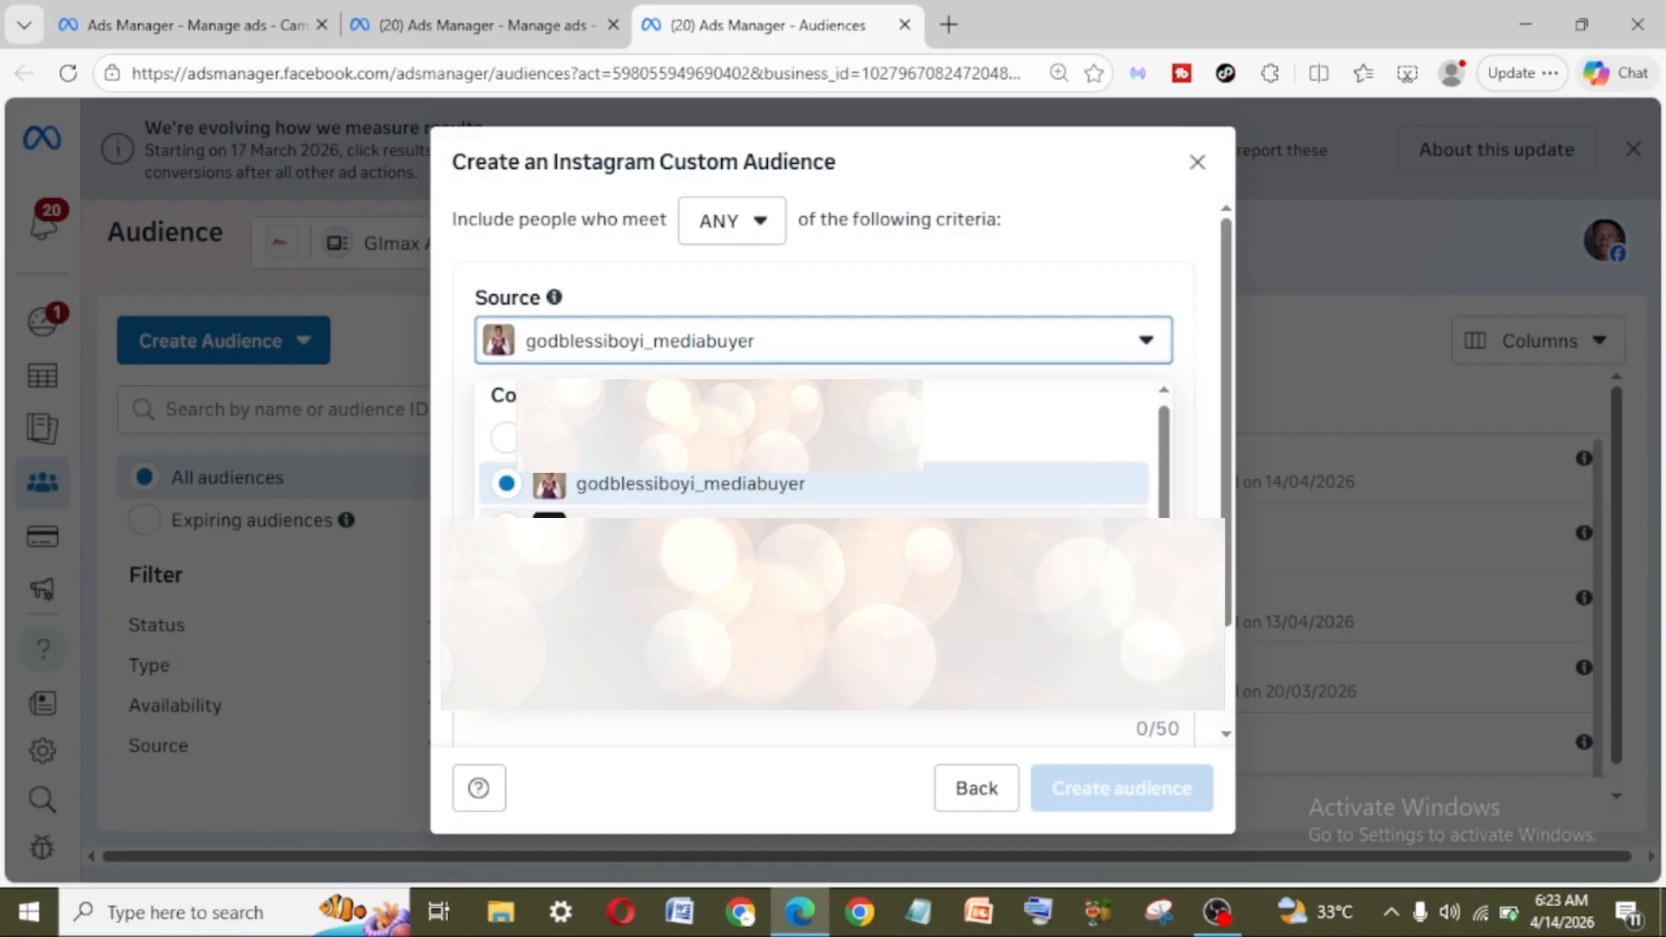
{"action": "left_click", "coordinate": [711, 490]}
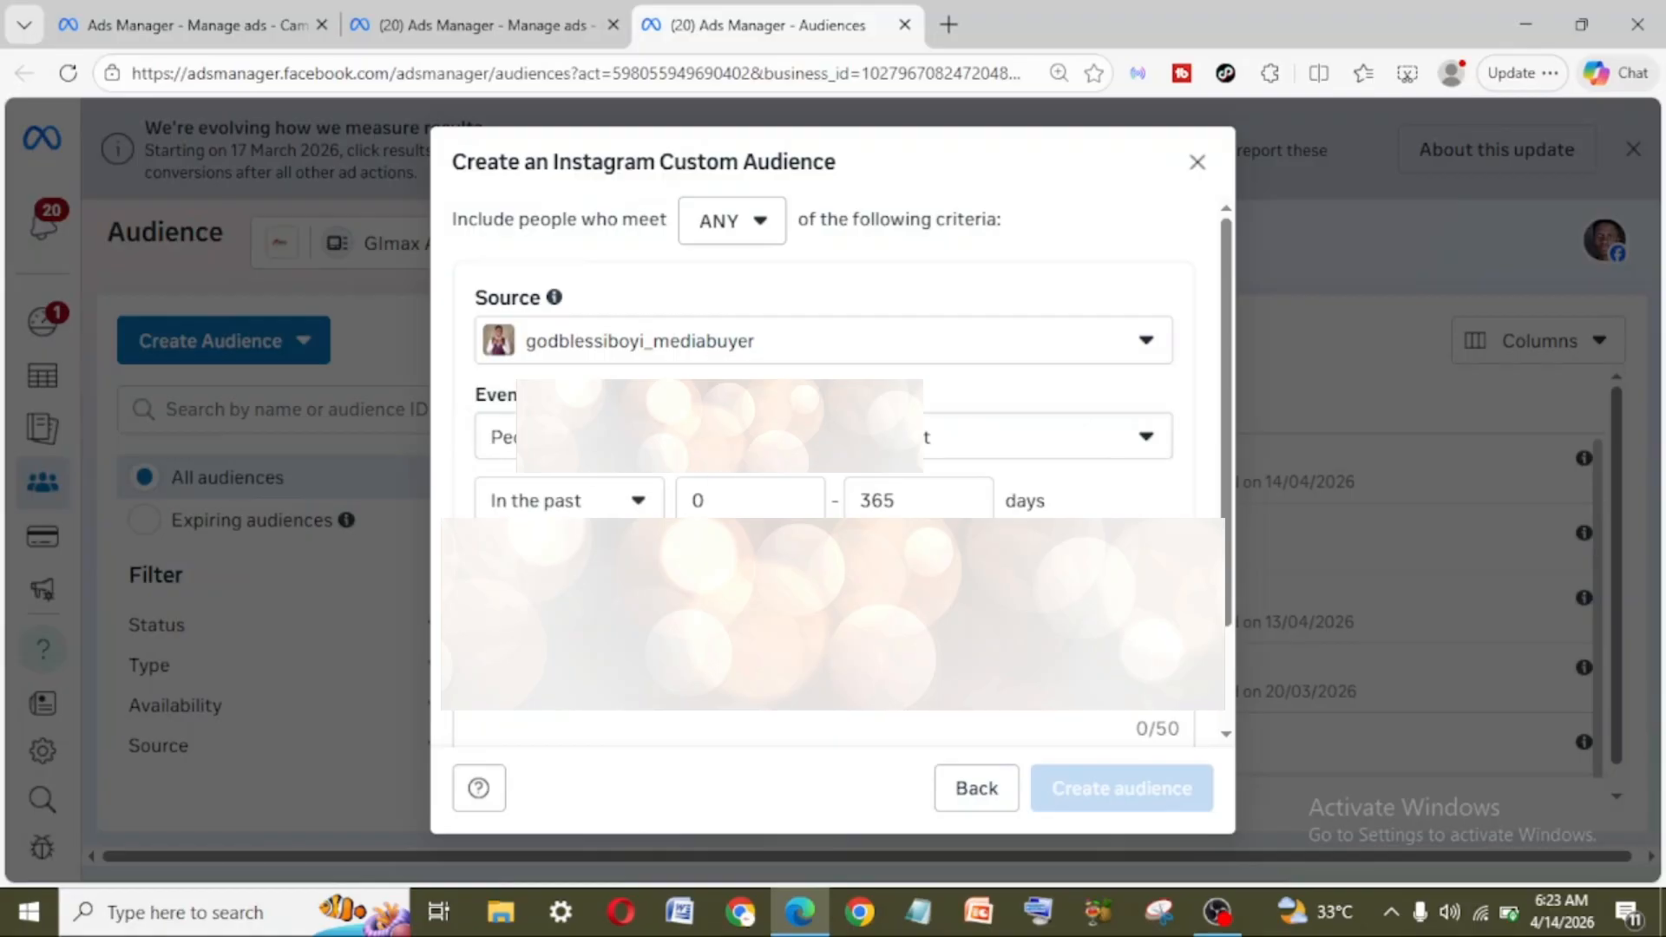
{"action": "left_click", "coordinate": [872, 448]}
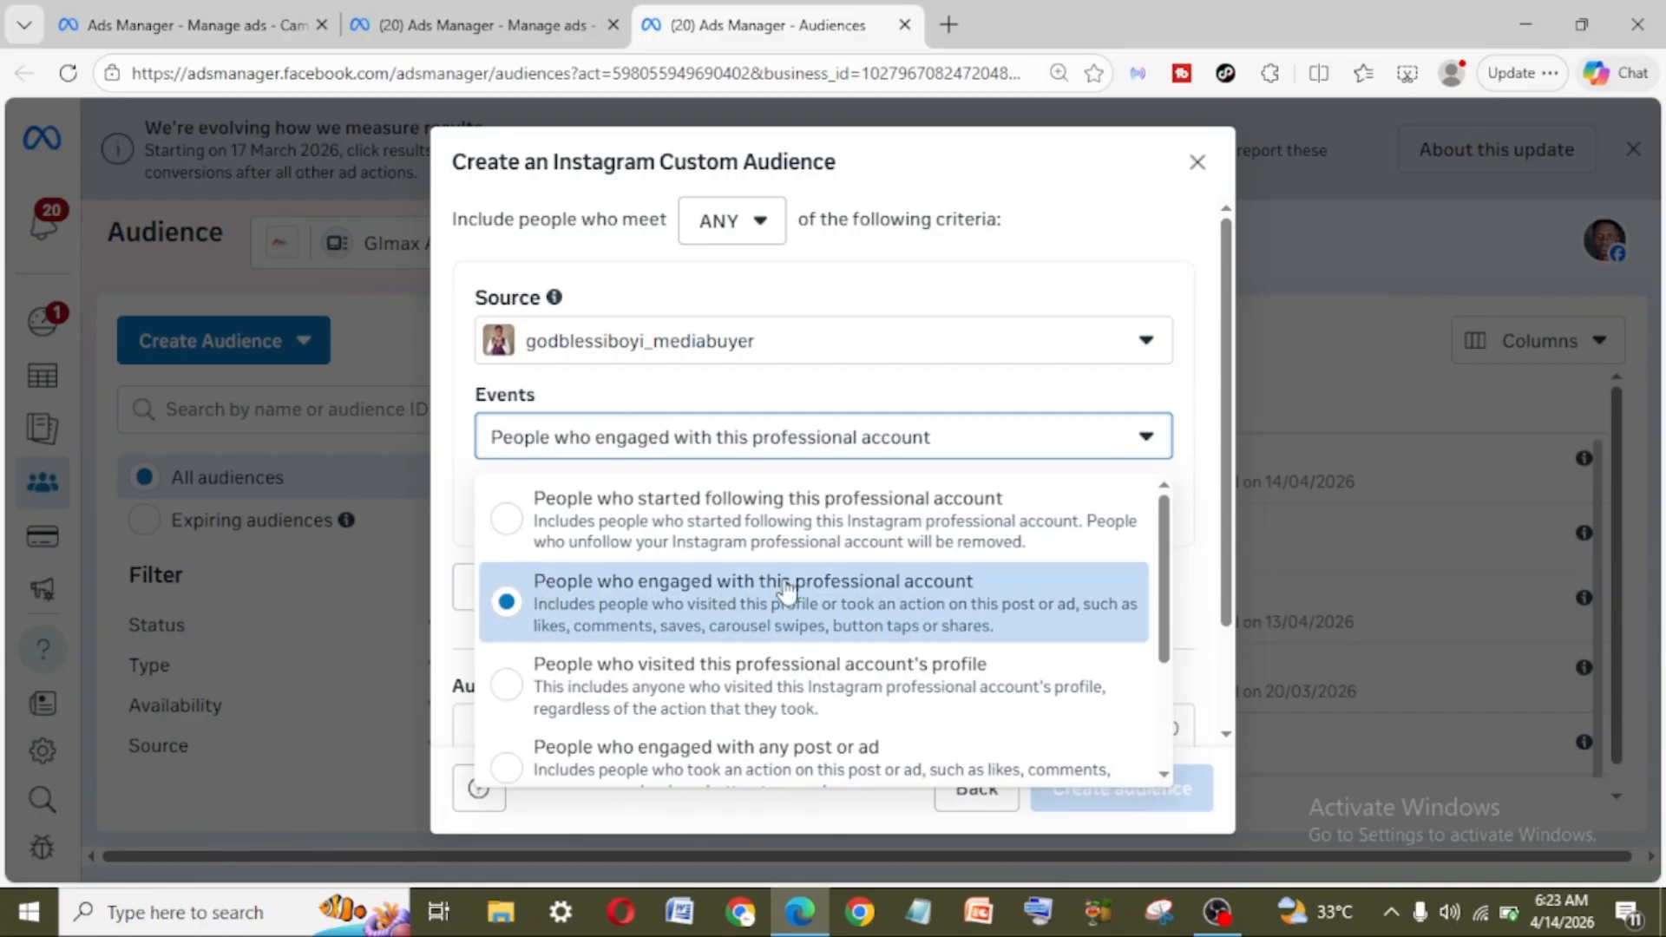
{"action": "left_click", "coordinate": [976, 589]}
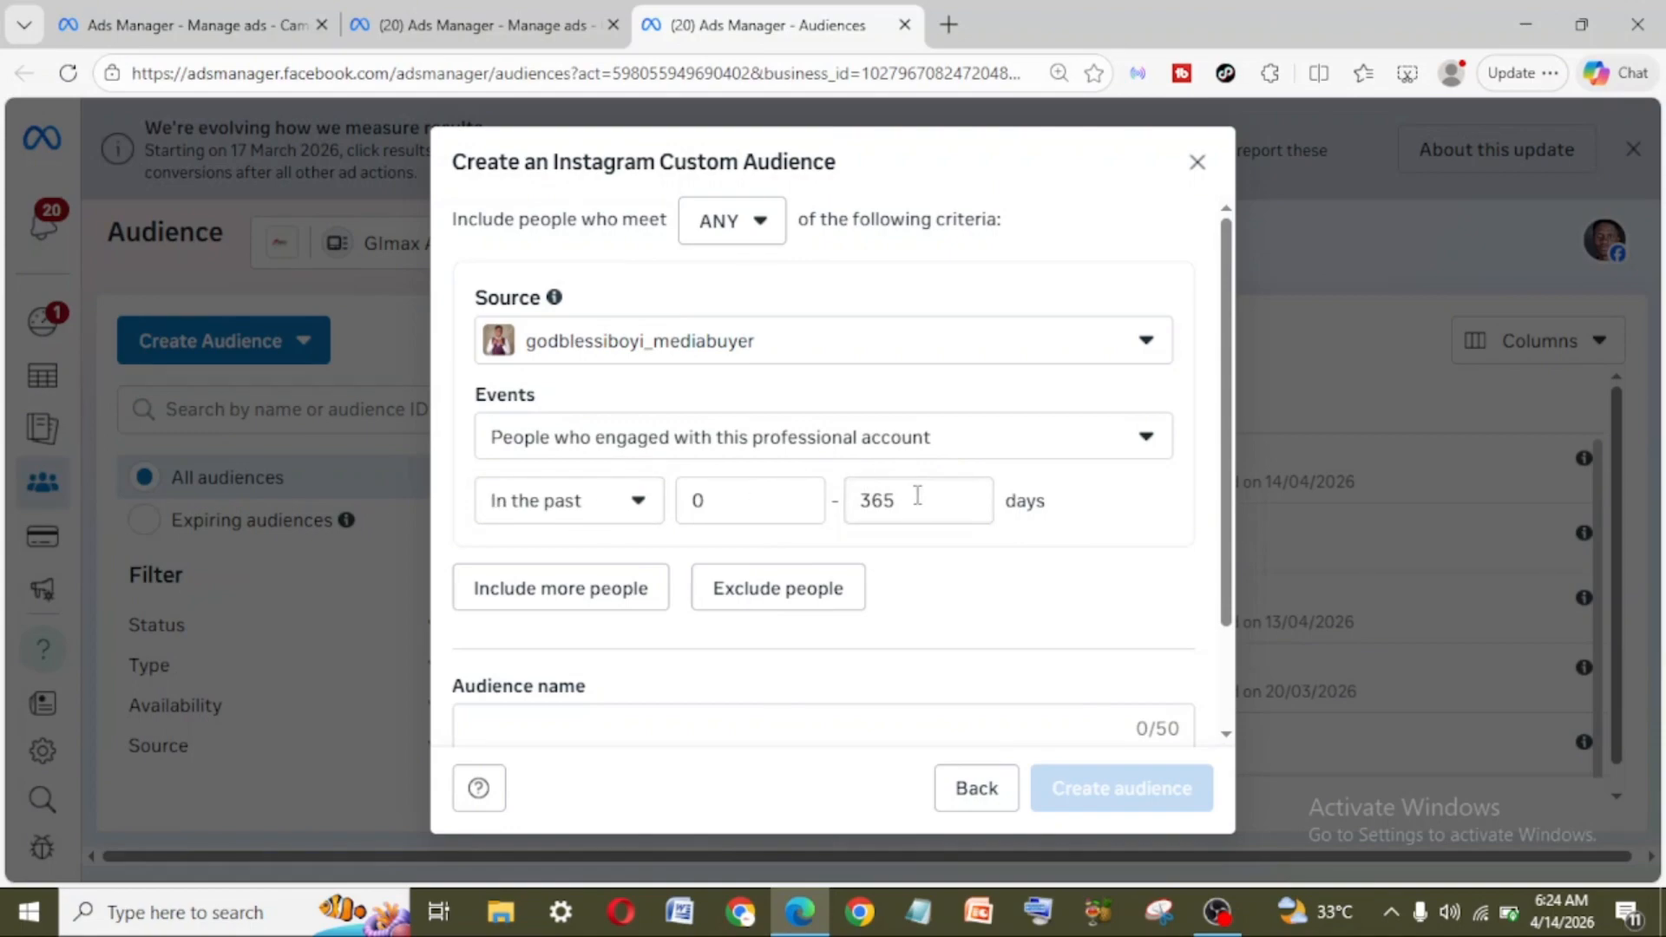
Step: Name the custom audience "Intagram engagers", create it and check it in the audience list
{"action": "scroll", "coordinate": [643, 618], "scroll_direction": "down", "scroll_amount": 1}
{"action": "scroll", "coordinate": [644, 618], "scroll_direction": "down", "scroll_amount": 2}
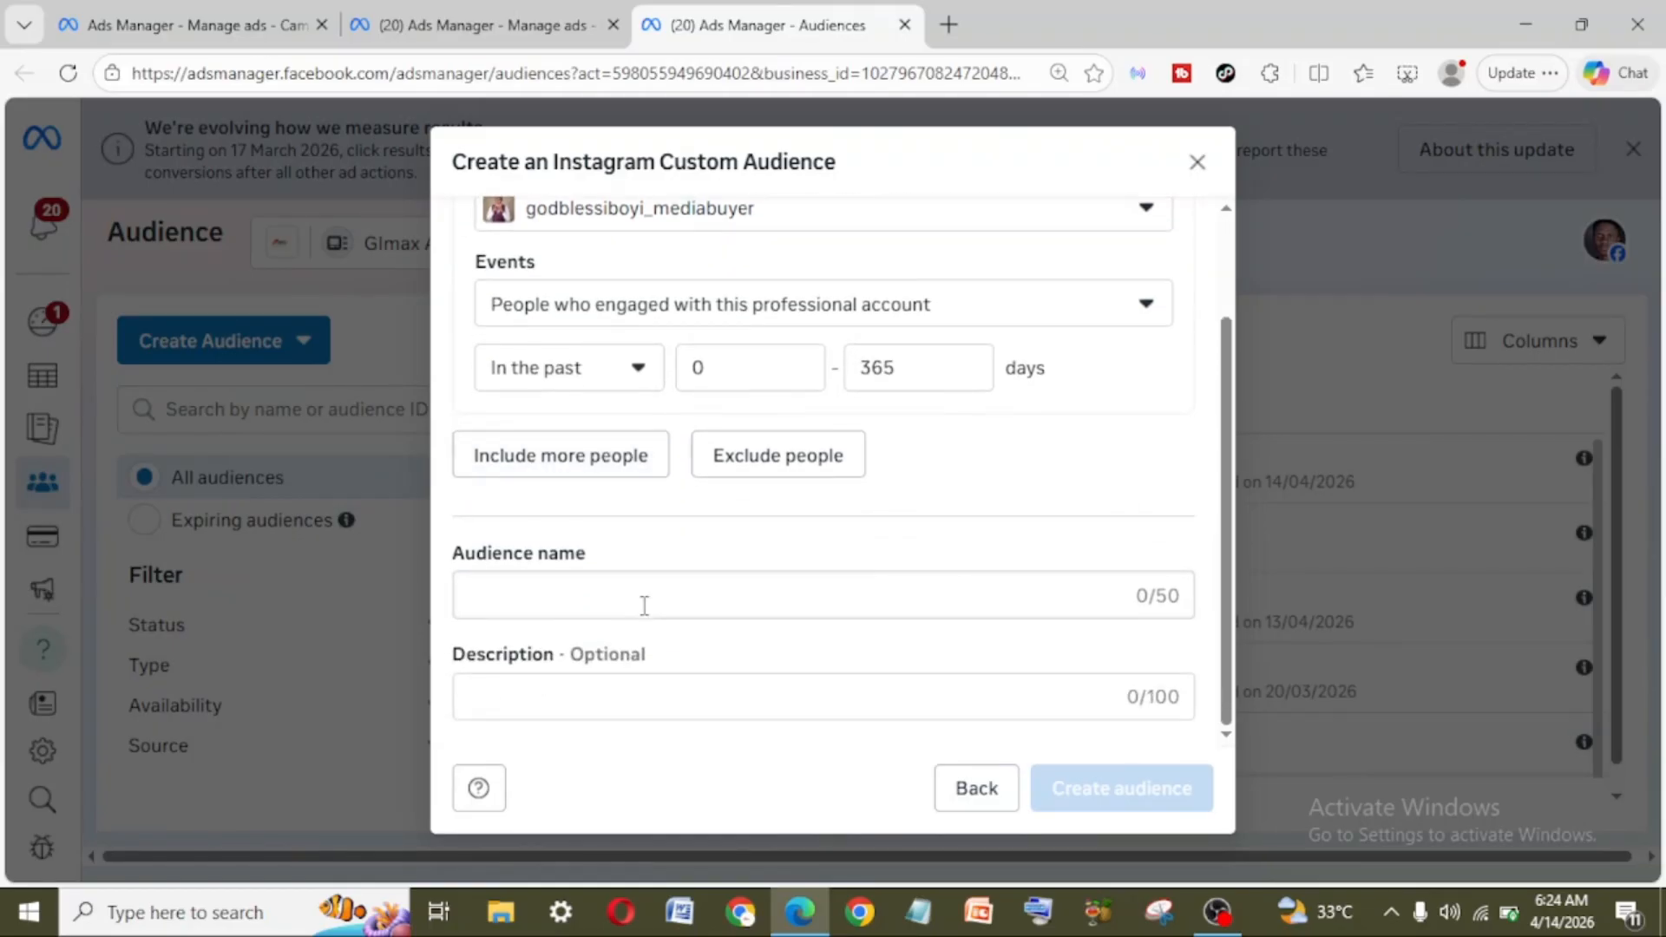
{"action": "left_click", "coordinate": [644, 605]}
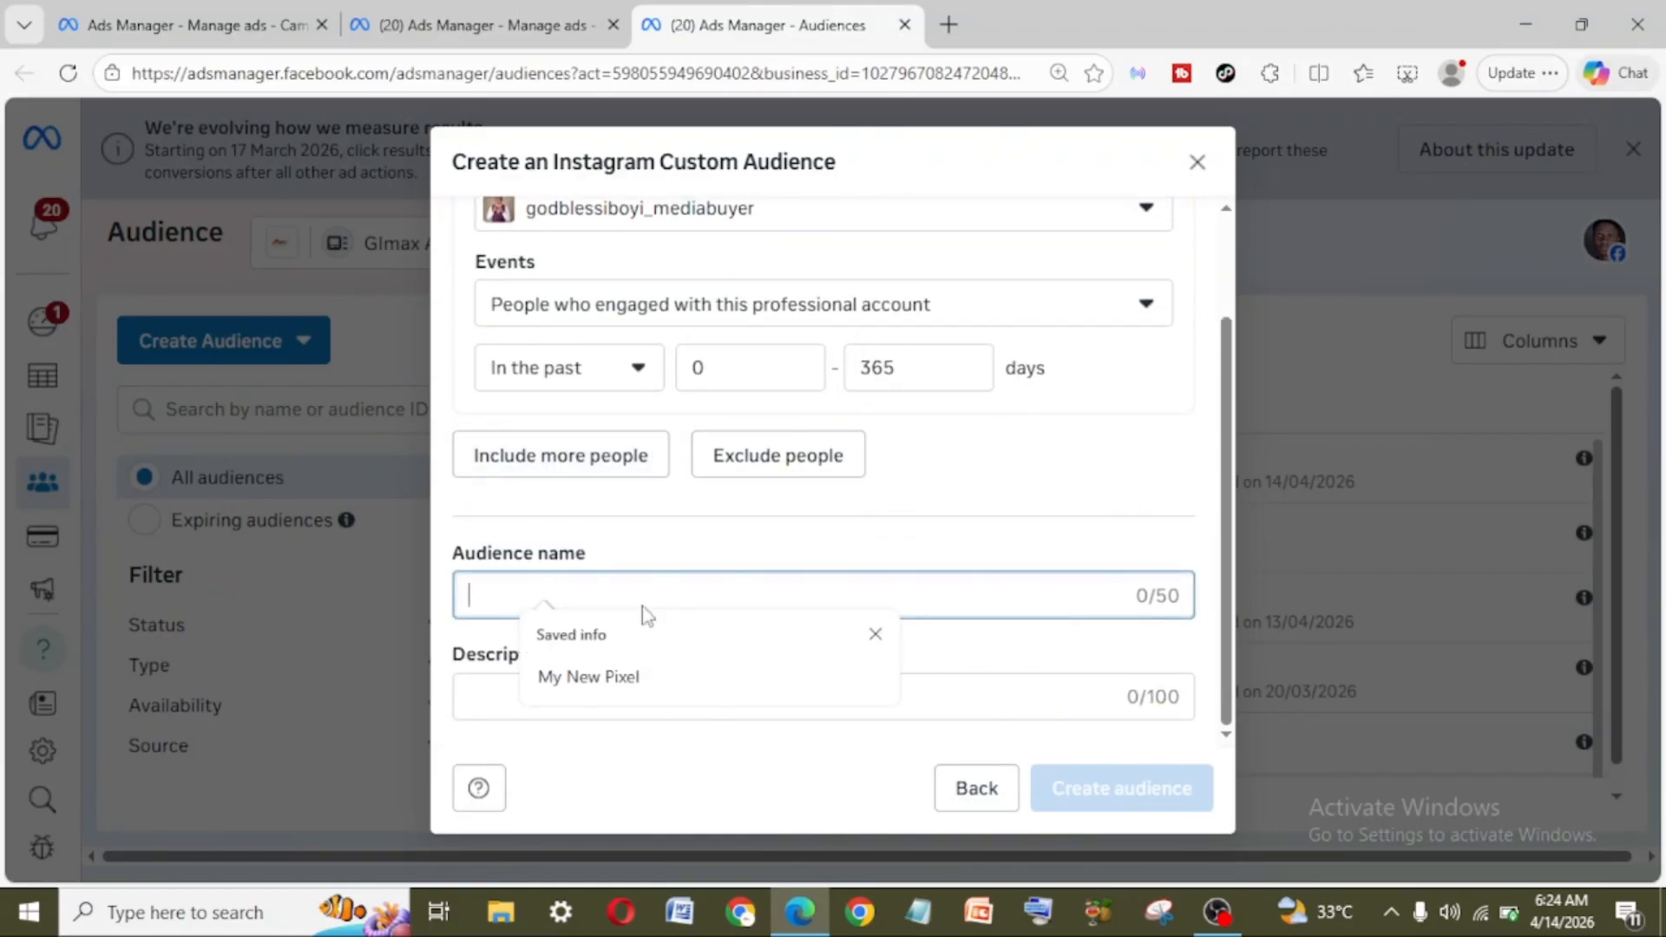
{"action": "type", "text": "Intat"}
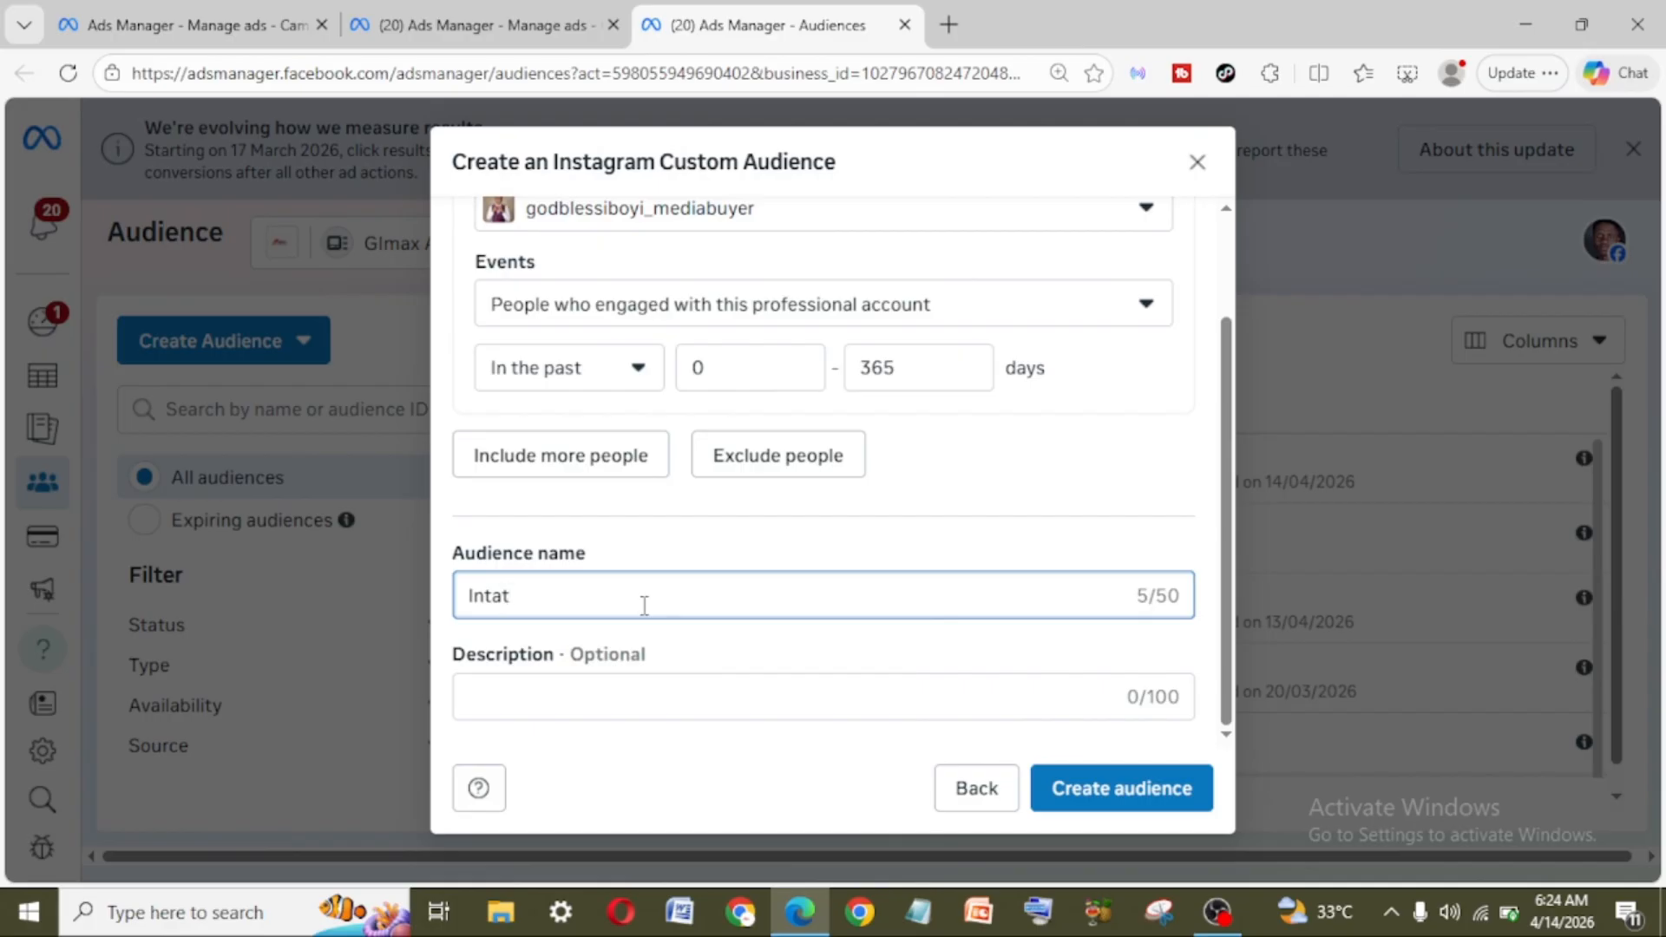
{"action": "key", "text": "BackSpace"}
{"action": "type", "text": "gram engagaers"}
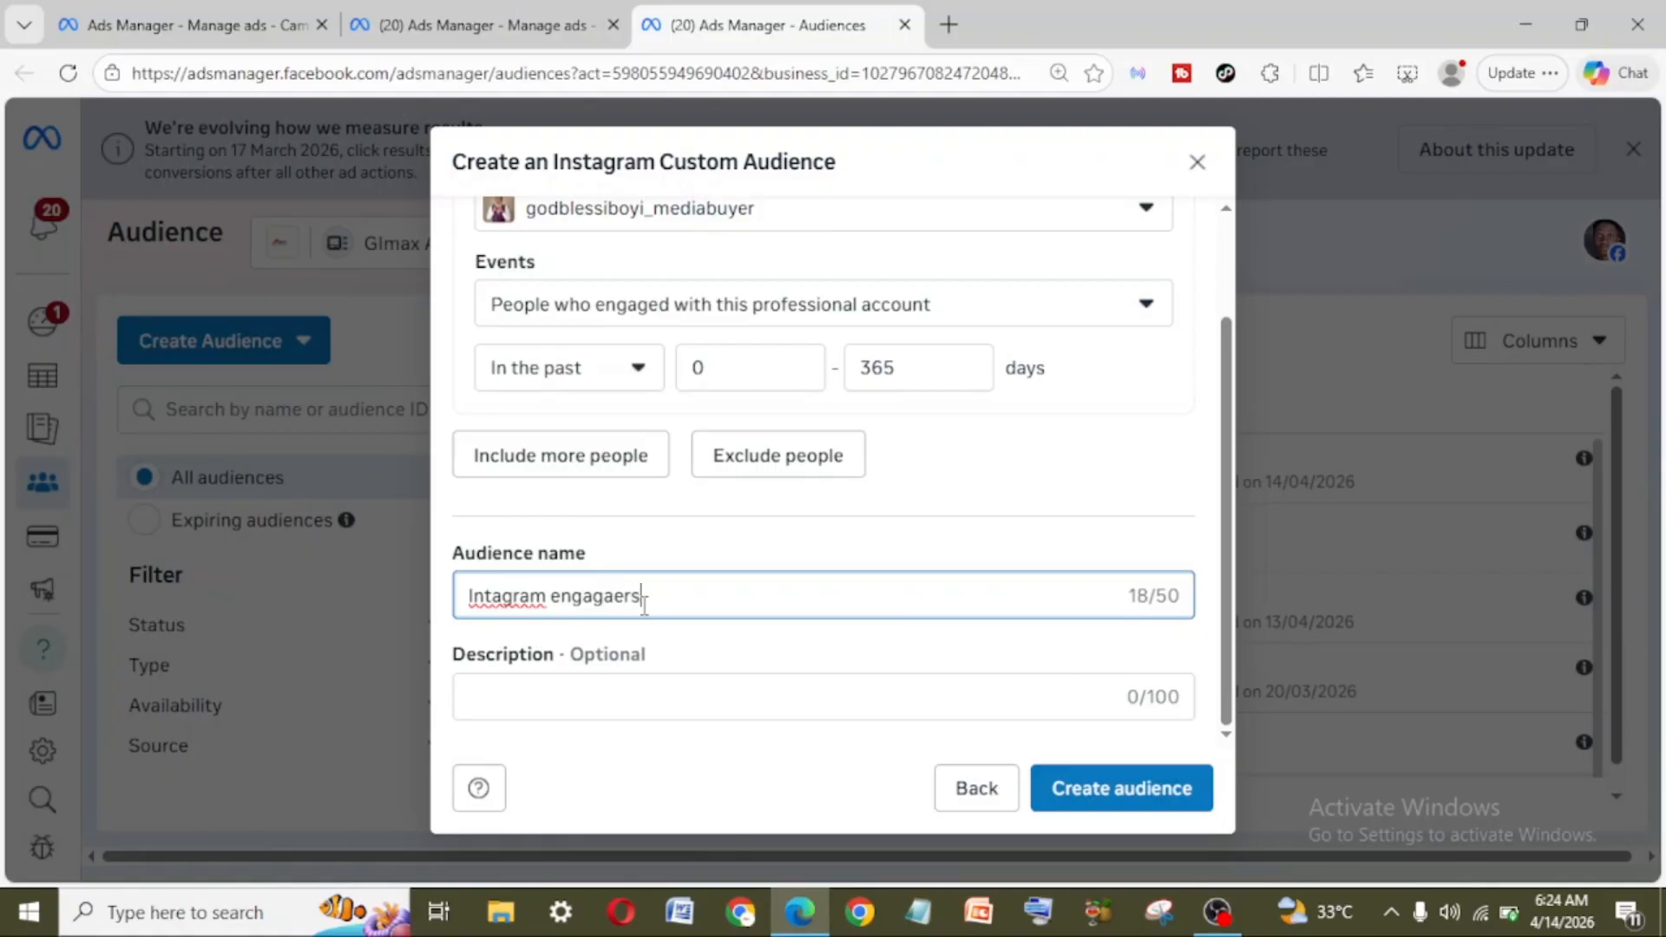
{"action": "key", "text": "BackSpace"}
{"action": "key", "text": "BackSpace"}
{"action": "key", "text": "BackSpace"}
{"action": "key", "text": "BackSpace"}
{"action": "type", "text": "ers"}
{"action": "left_click", "coordinate": [1138, 791]}
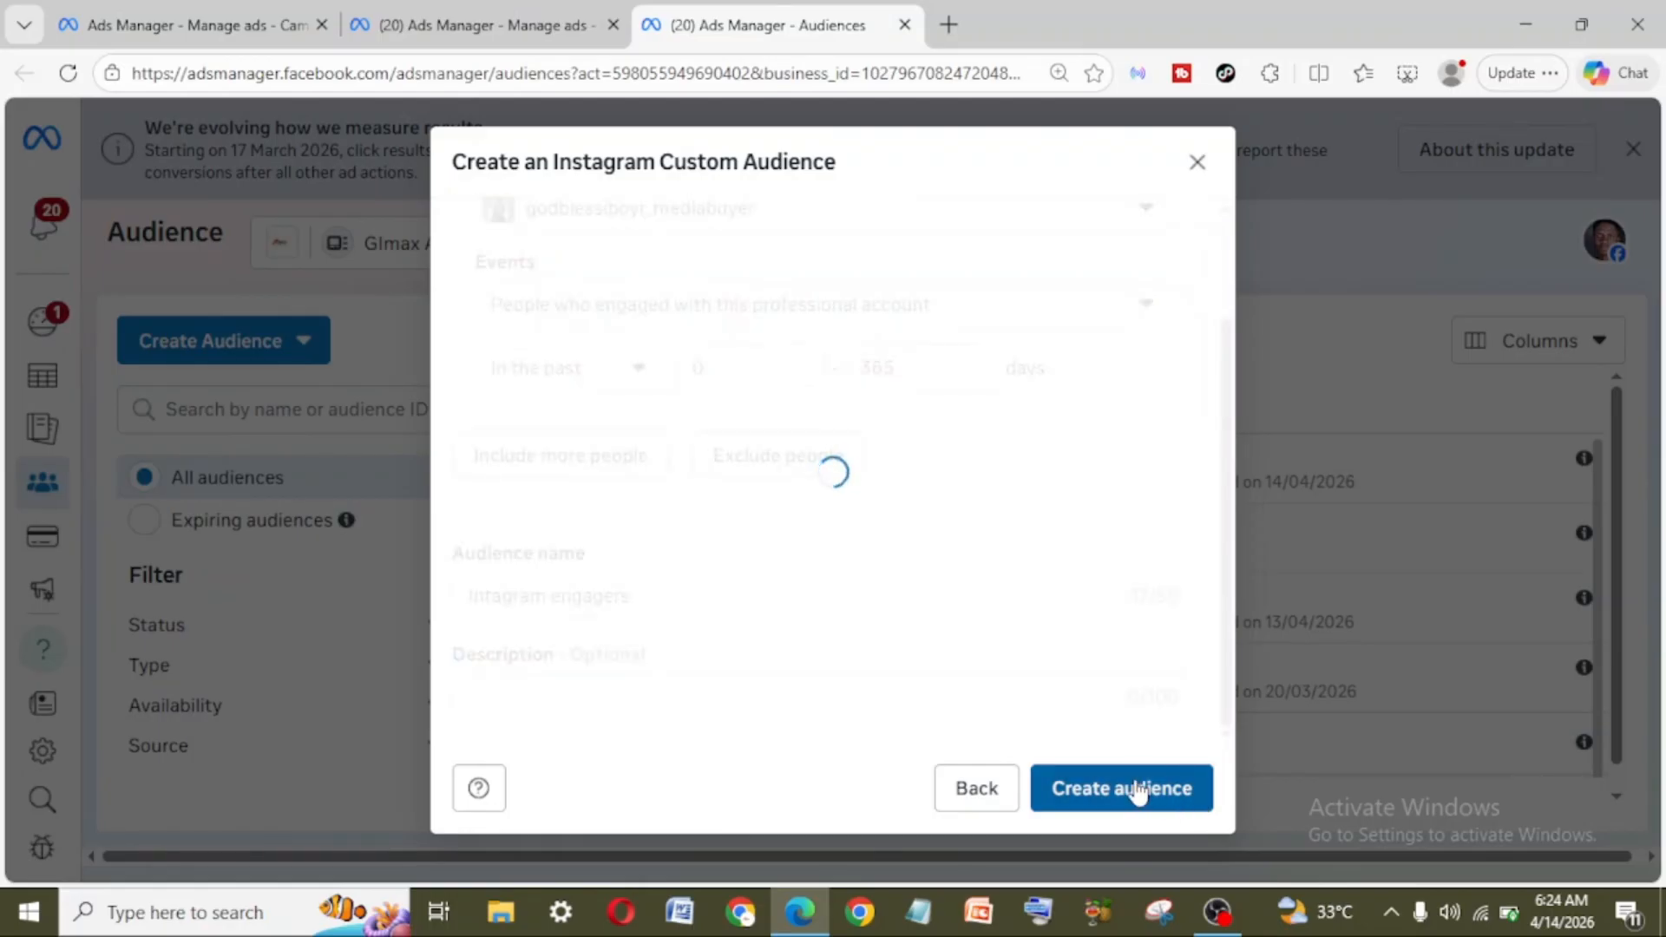
{"action": "left_click", "coordinate": [1140, 791]}
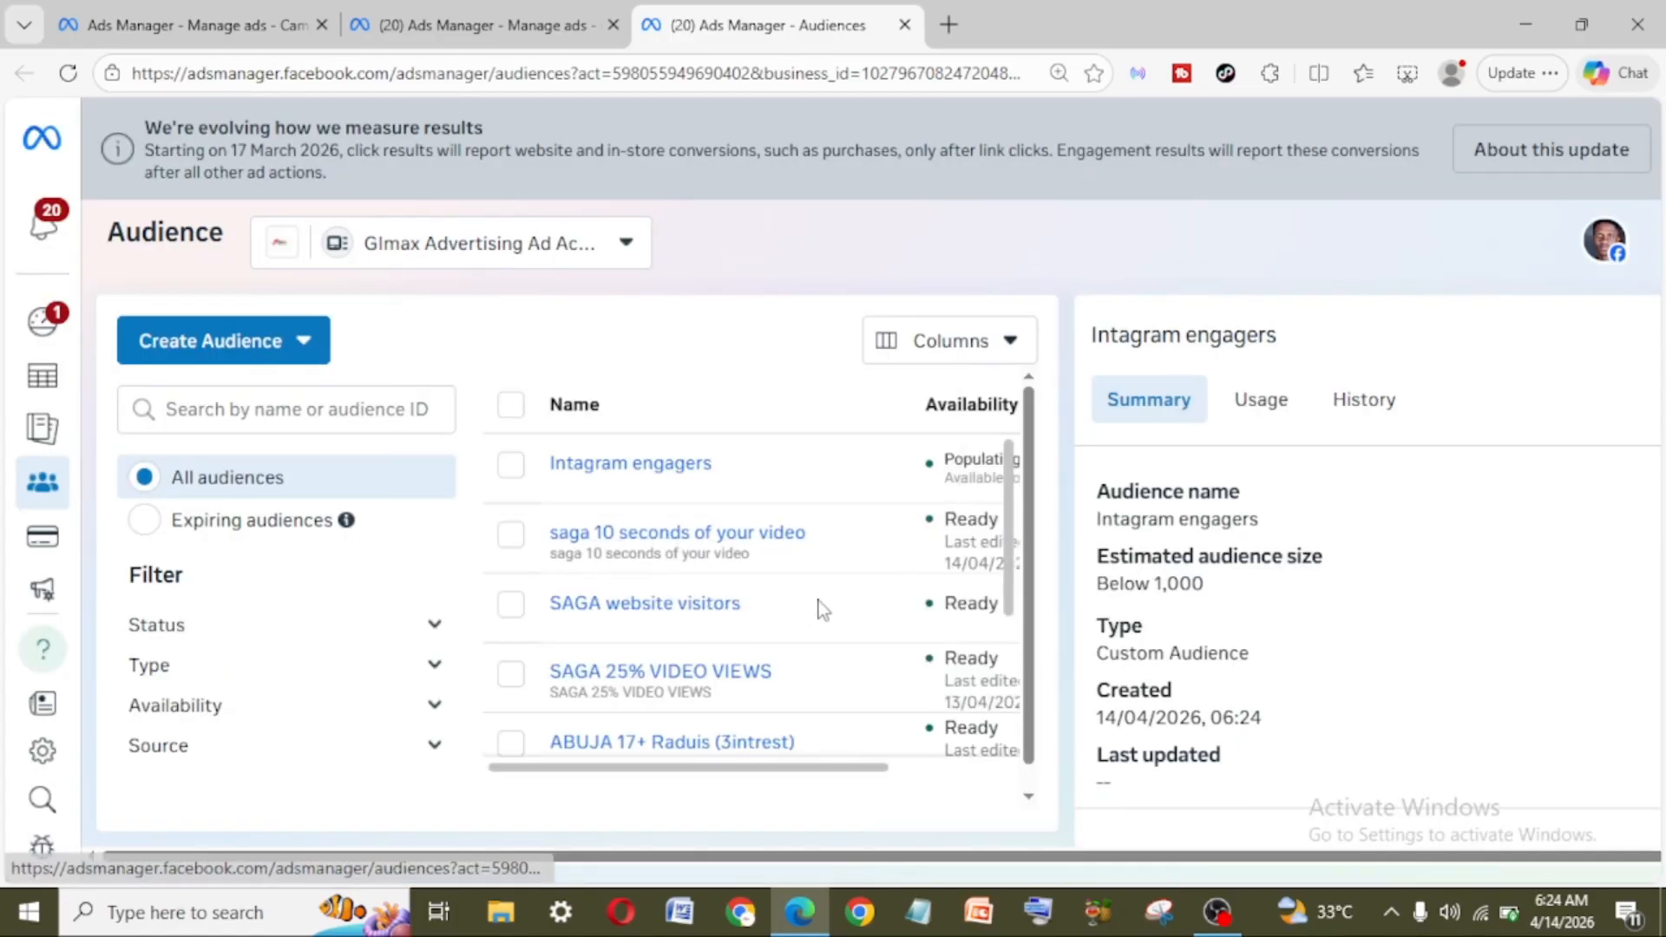
{"action": "scroll", "coordinate": [823, 618], "scroll_direction": "down", "scroll_amount": 1}
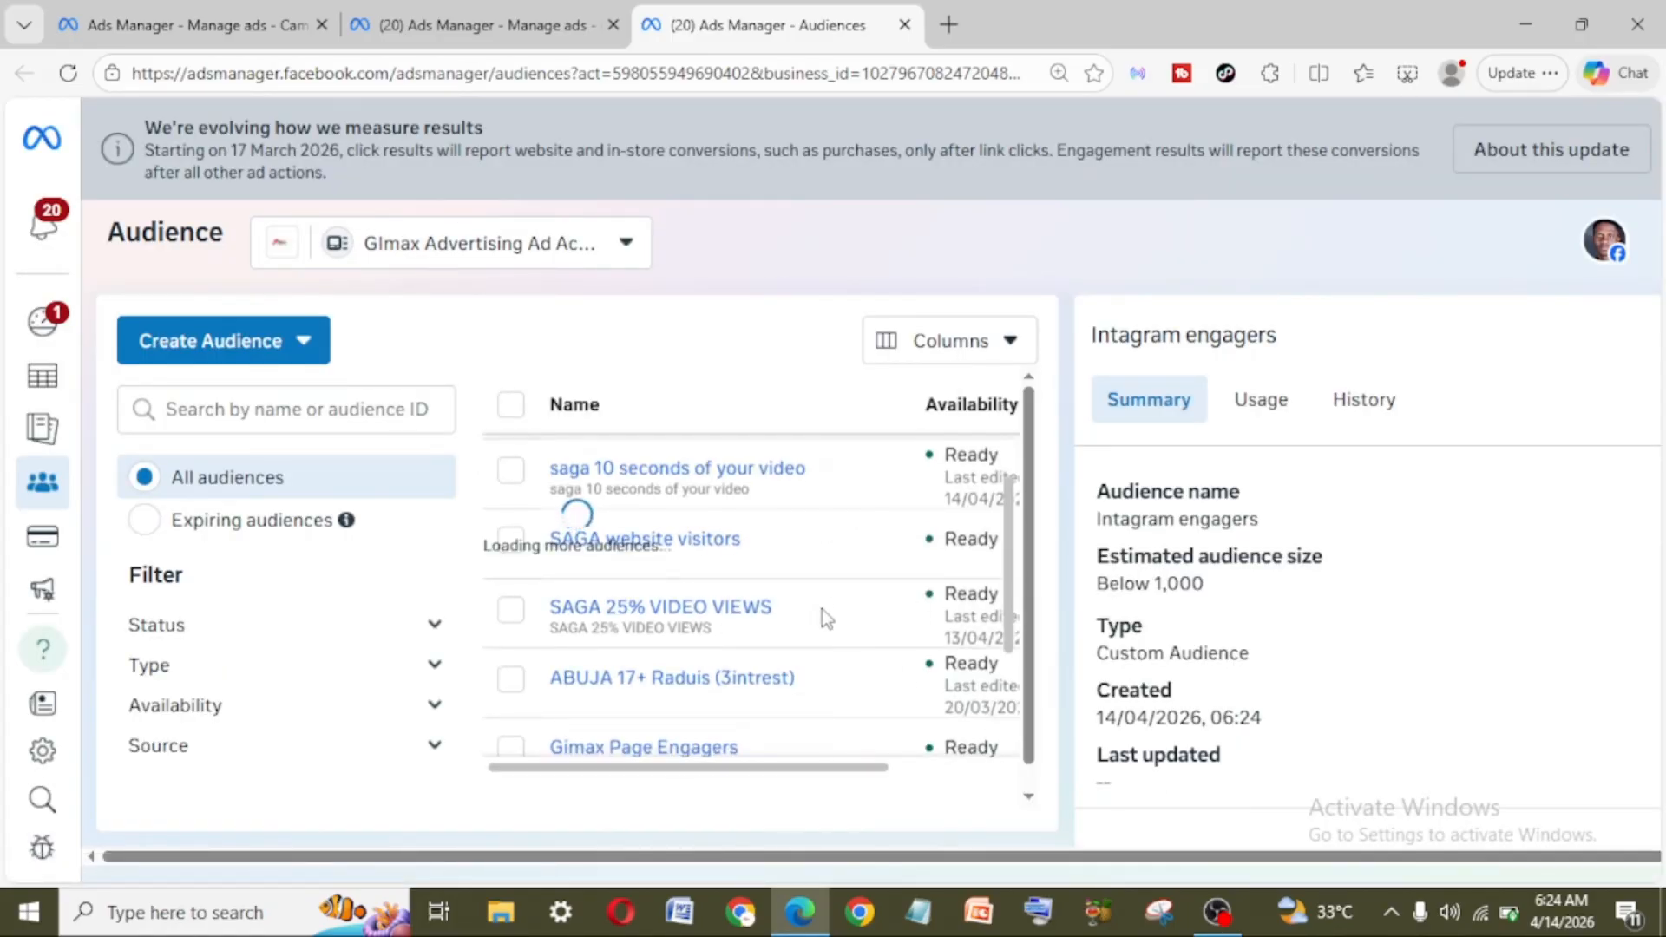
{"action": "scroll", "coordinate": [1007, 618], "scroll_direction": "up", "scroll_amount": 1}
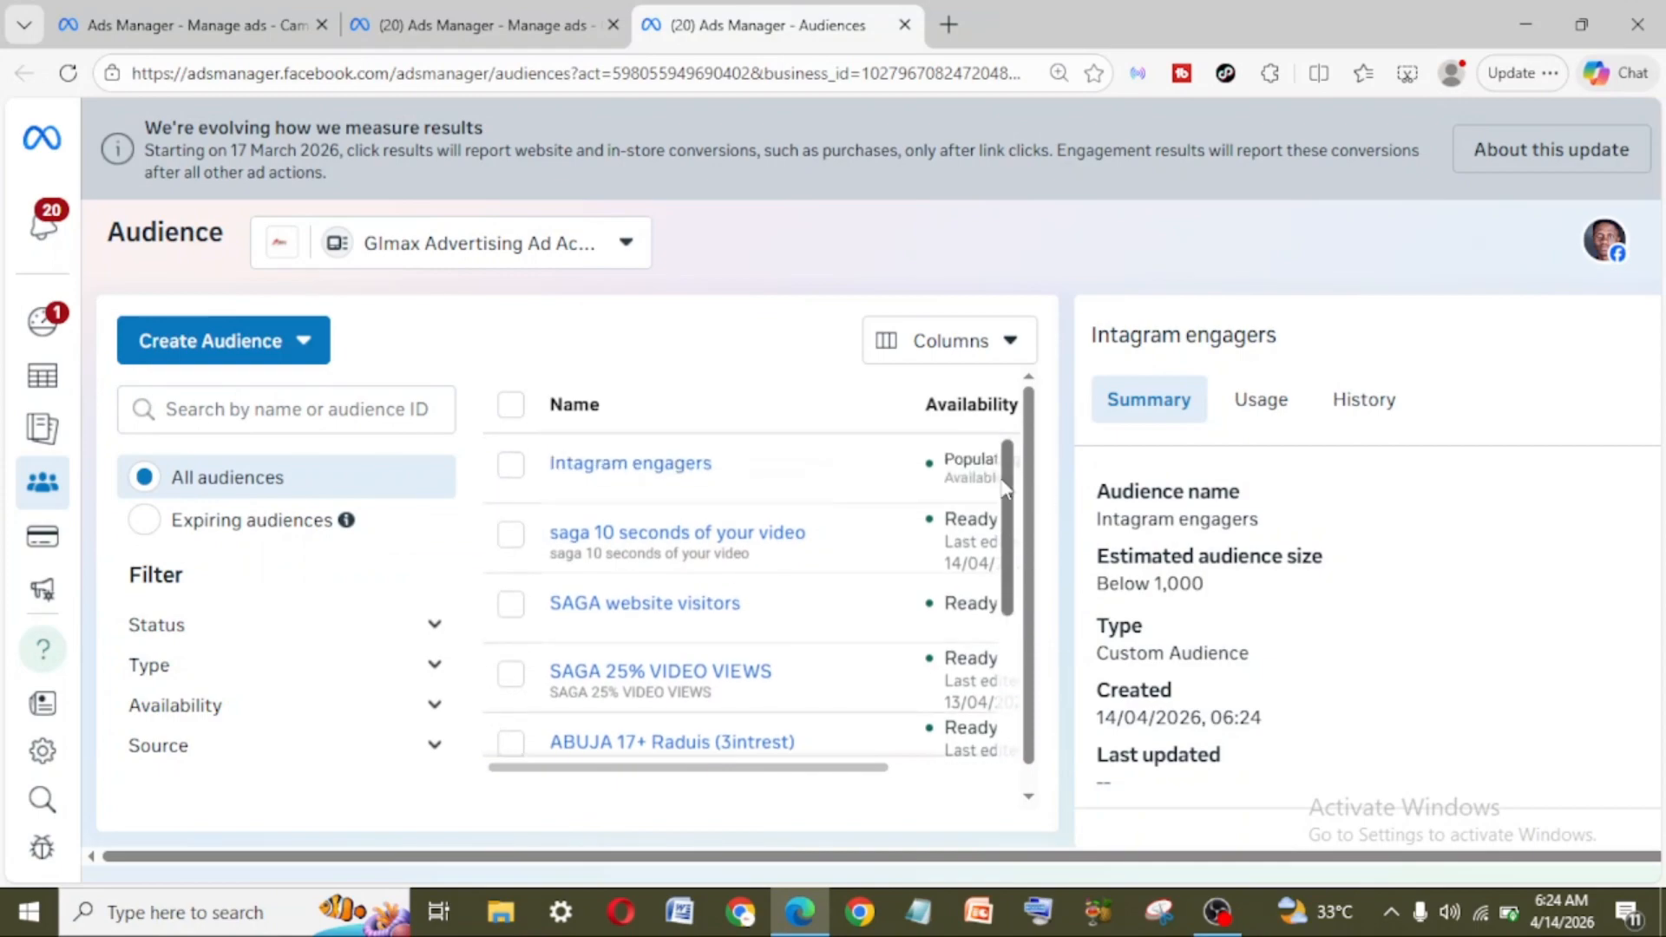
{"action": "mouse_move", "coordinate": [697, 476]}
Step: Switch to the New Leads ad set, reload its page and go to the Suggest an audience settings
{"action": "left_click", "coordinate": [466, 16]}
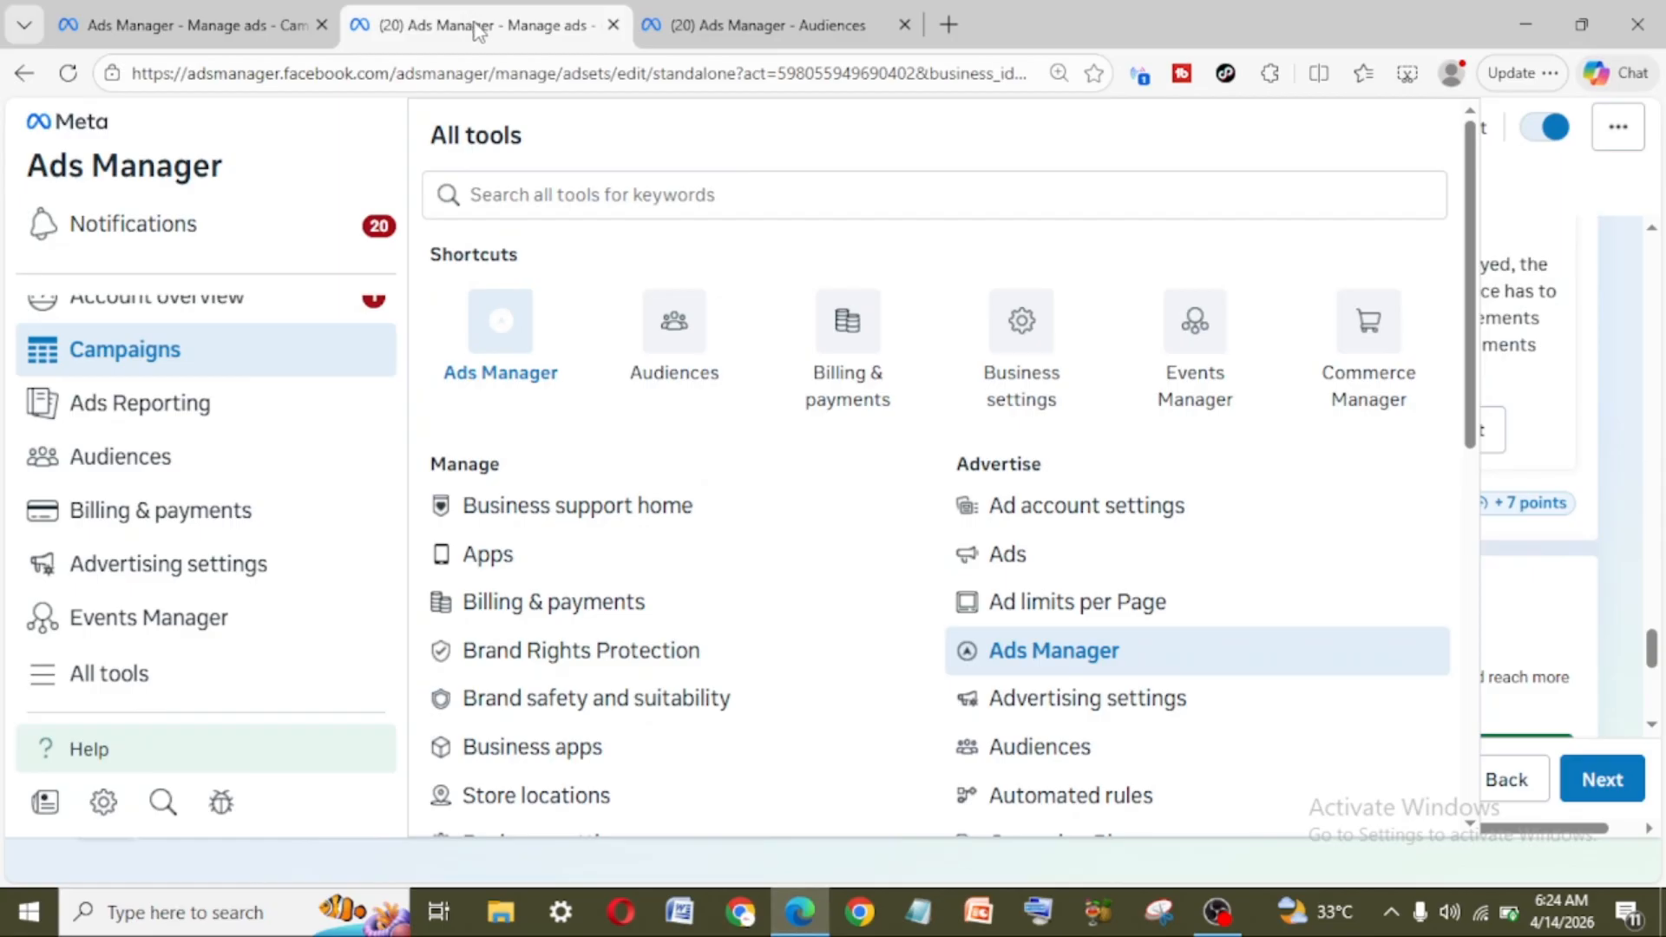
{"action": "left_click", "coordinate": [165, 22]}
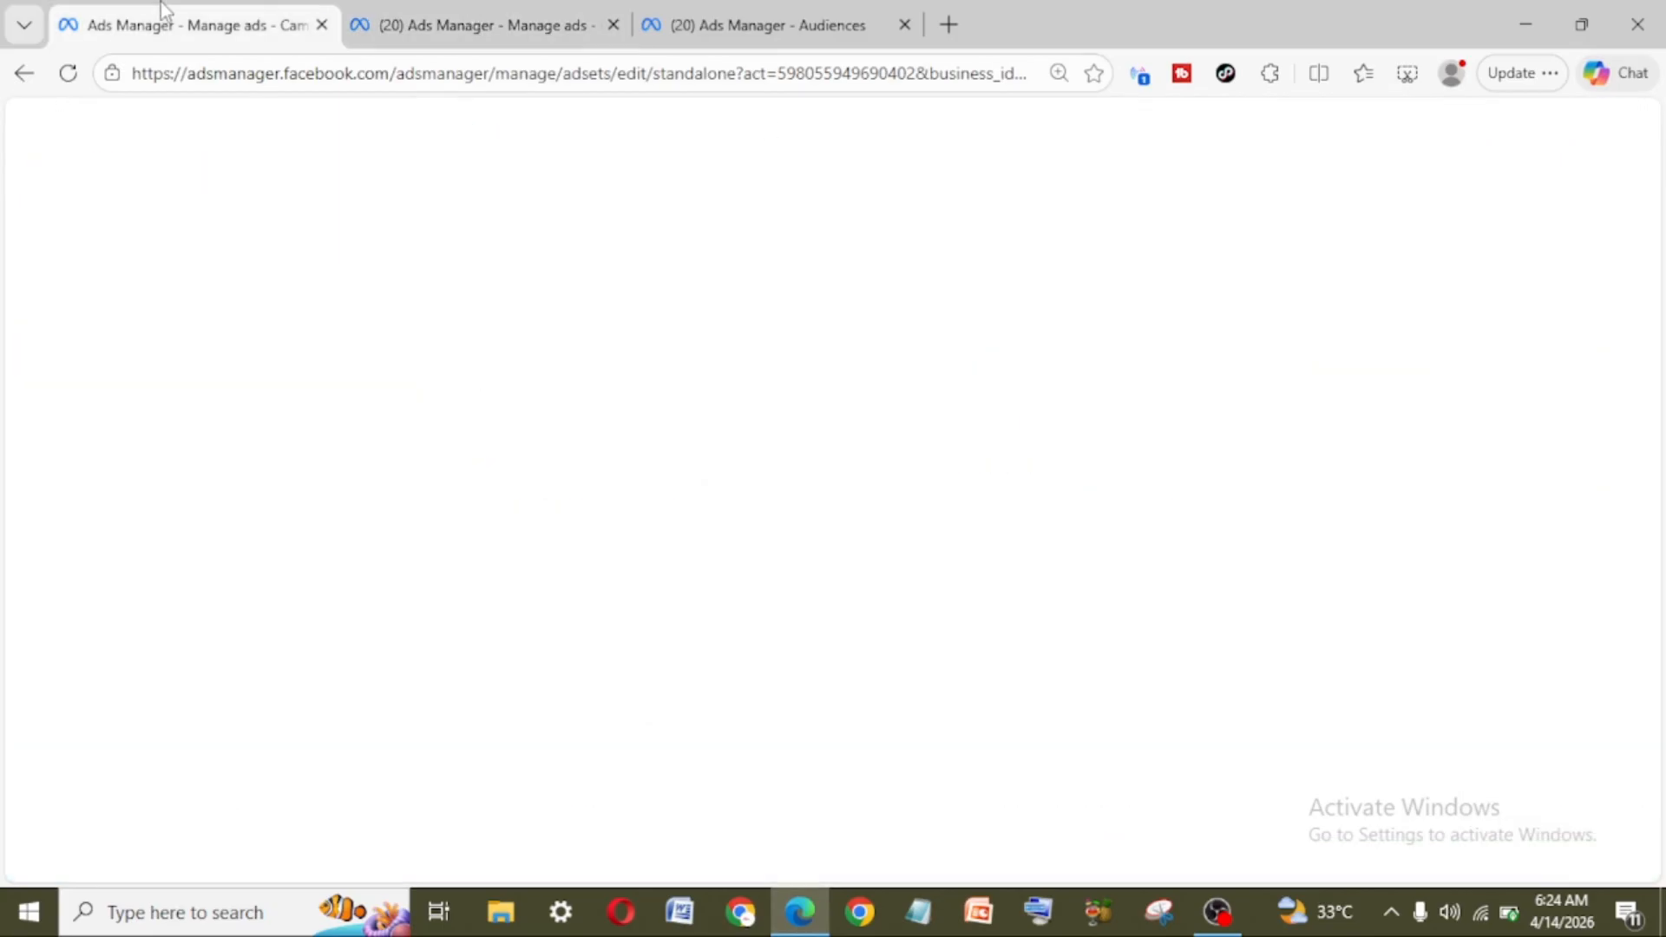
{"action": "left_click", "coordinate": [67, 77]}
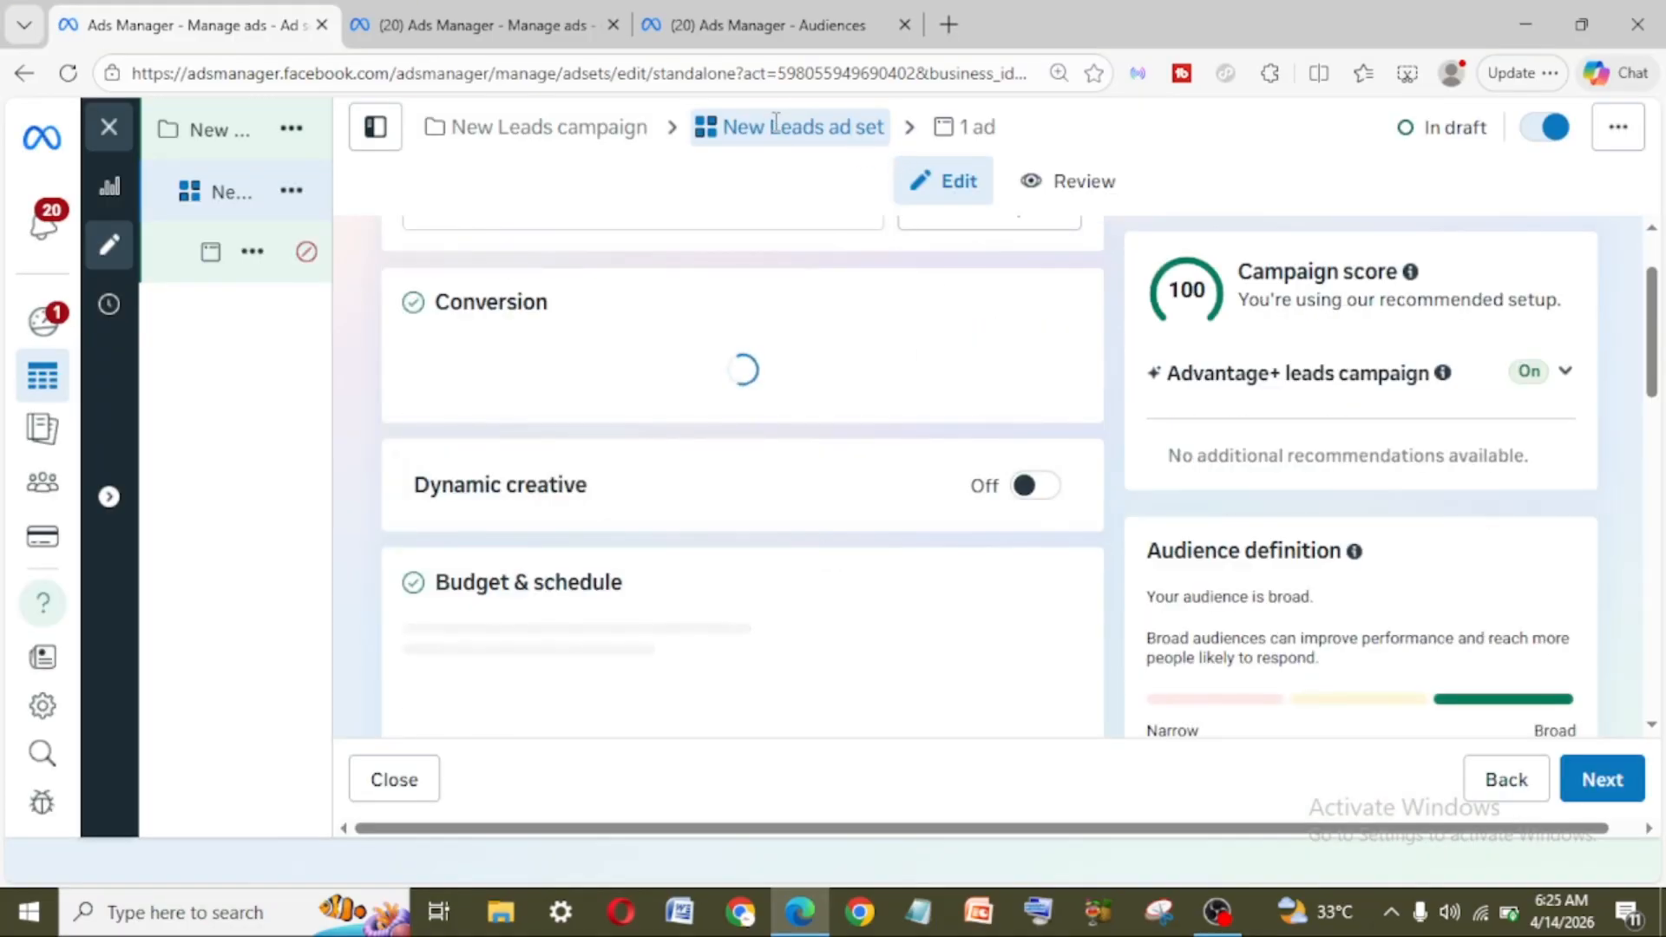
{"action": "scroll", "coordinate": [809, 360], "scroll_direction": "down", "scroll_amount": 10}
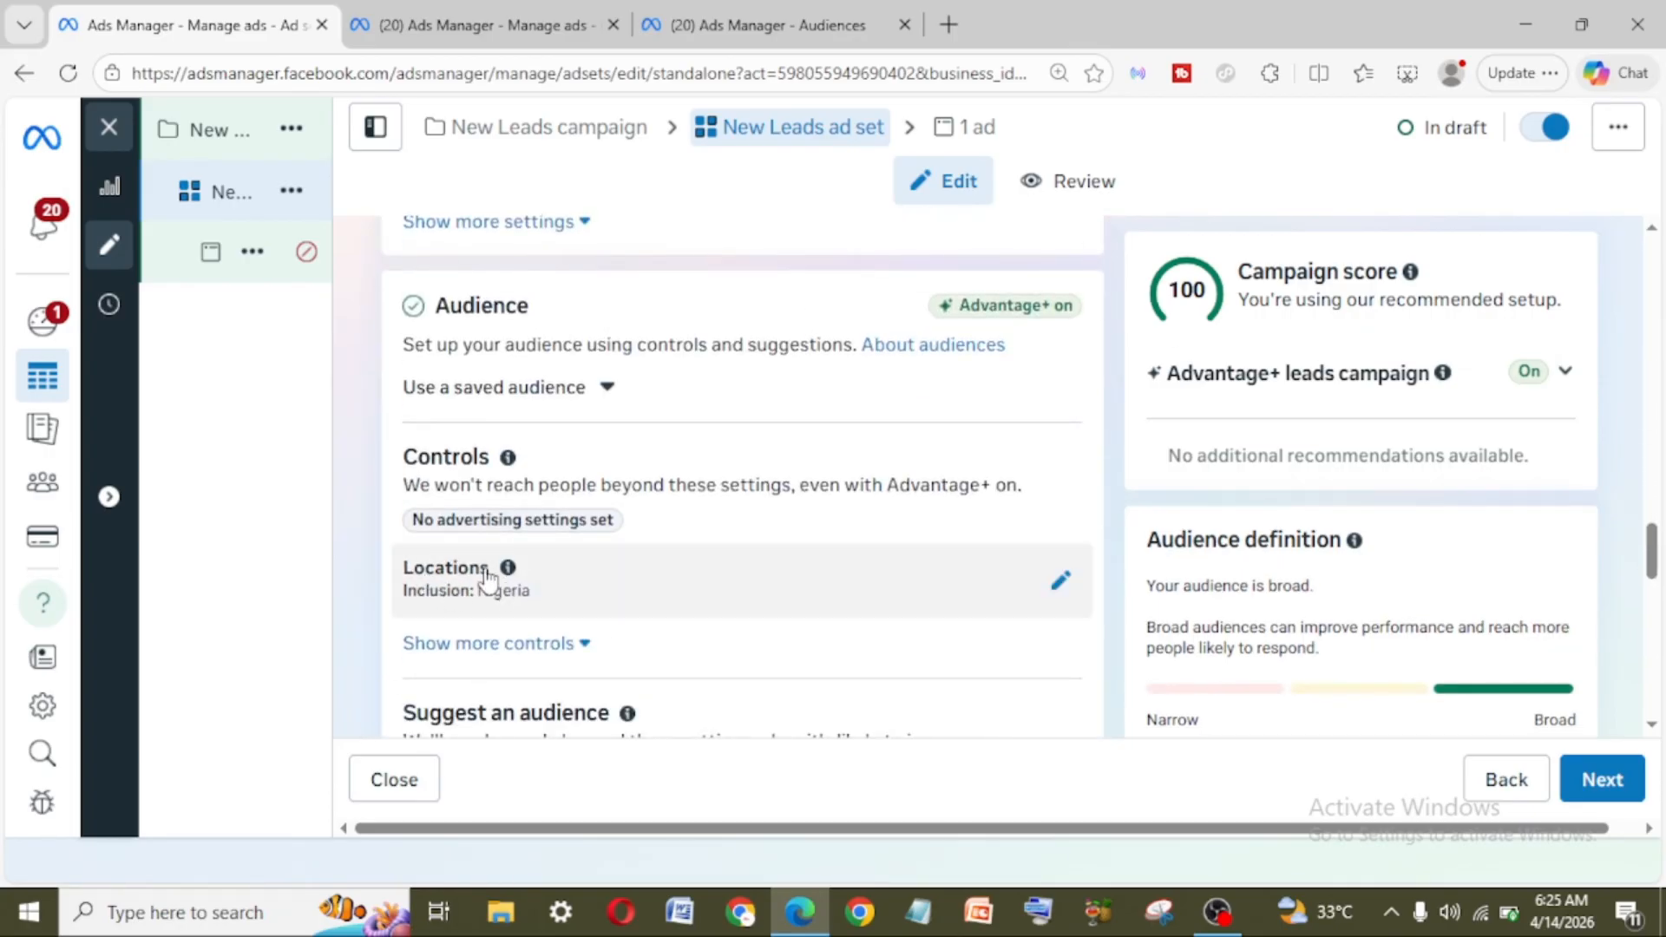
{"action": "scroll", "coordinate": [486, 580], "scroll_direction": "down", "scroll_amount": 3}
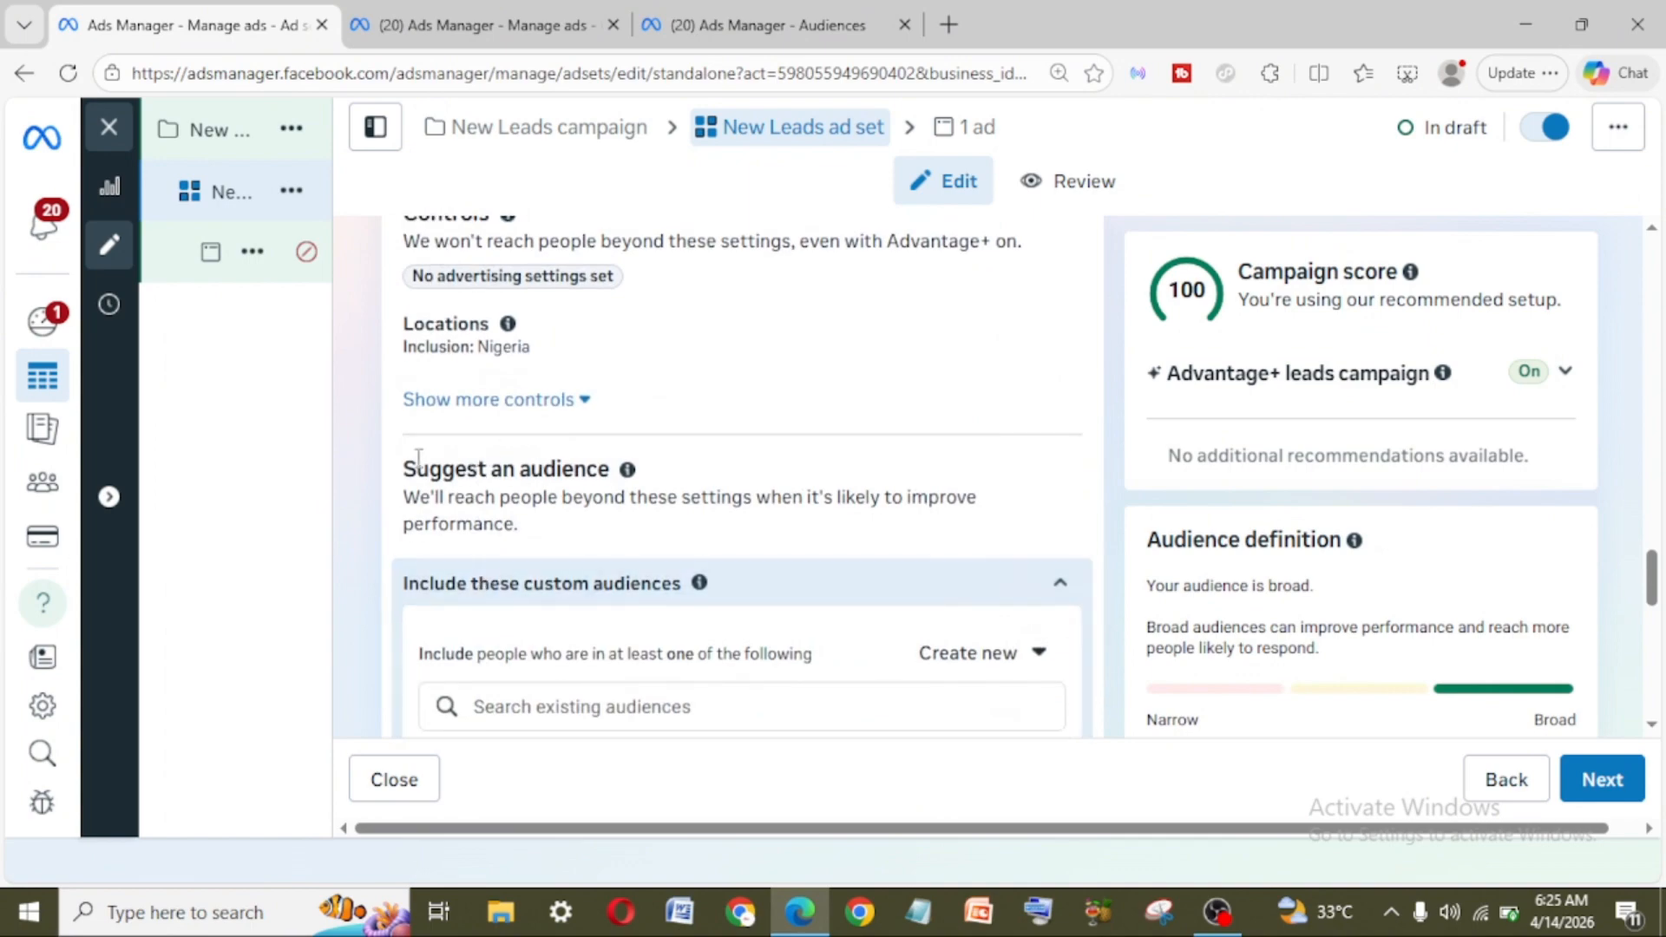
{"action": "left_click_drag", "start_coordinate": [413, 459], "coordinate": [638, 480]}
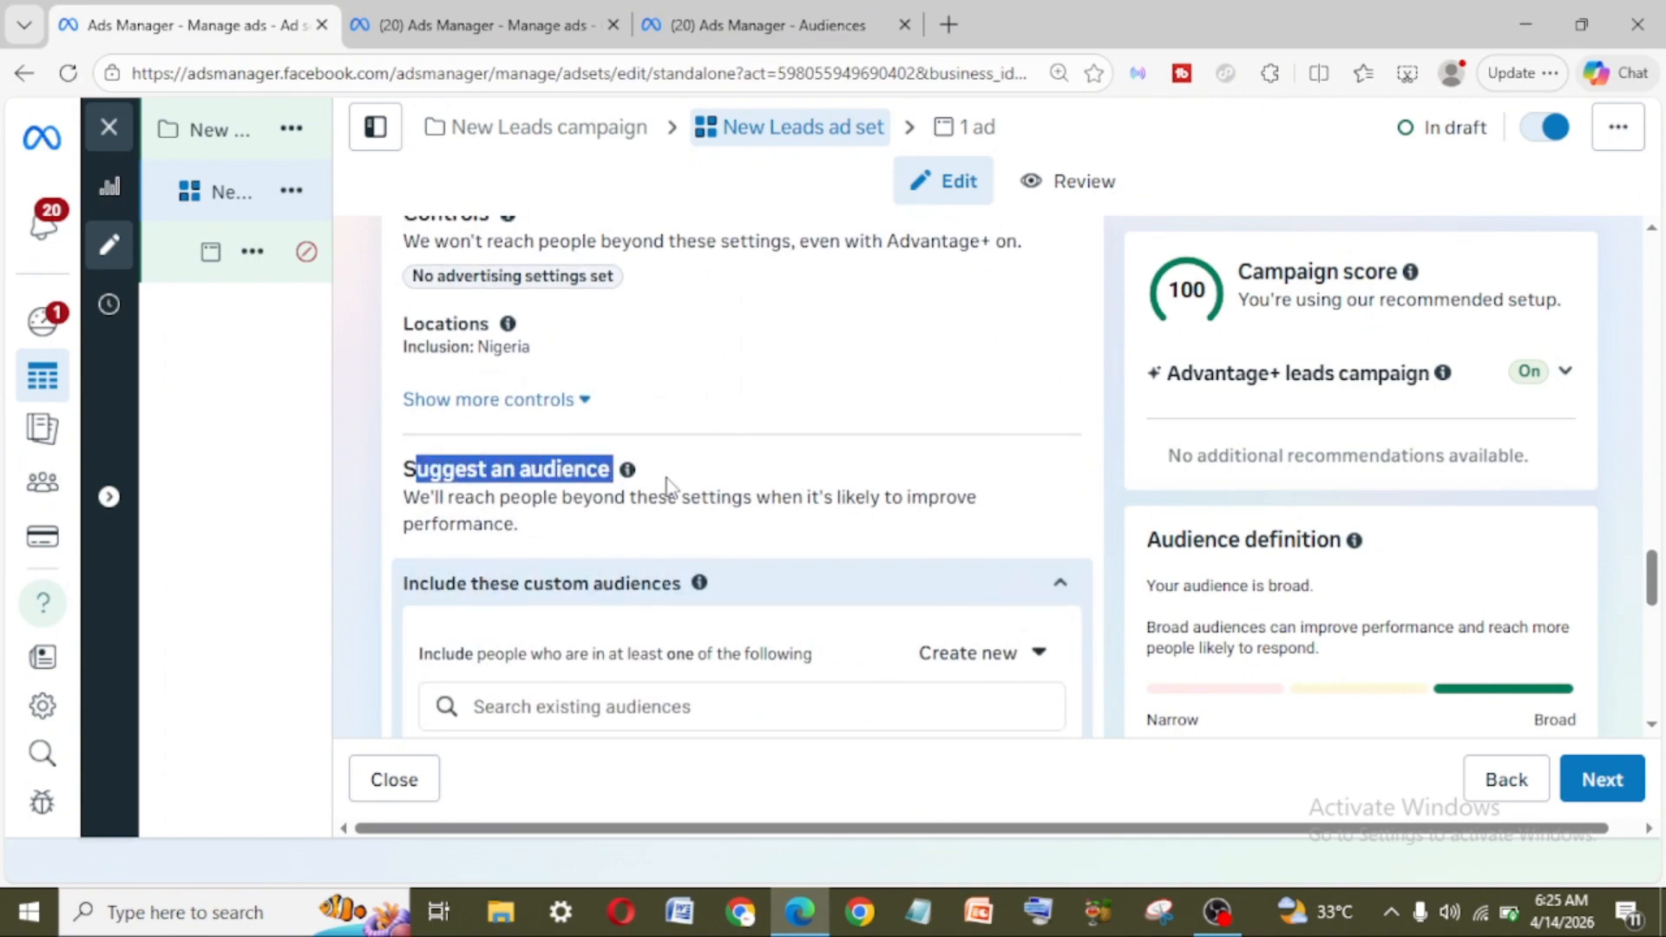
{"action": "scroll", "coordinate": [689, 602], "scroll_direction": "down", "scroll_amount": 1}
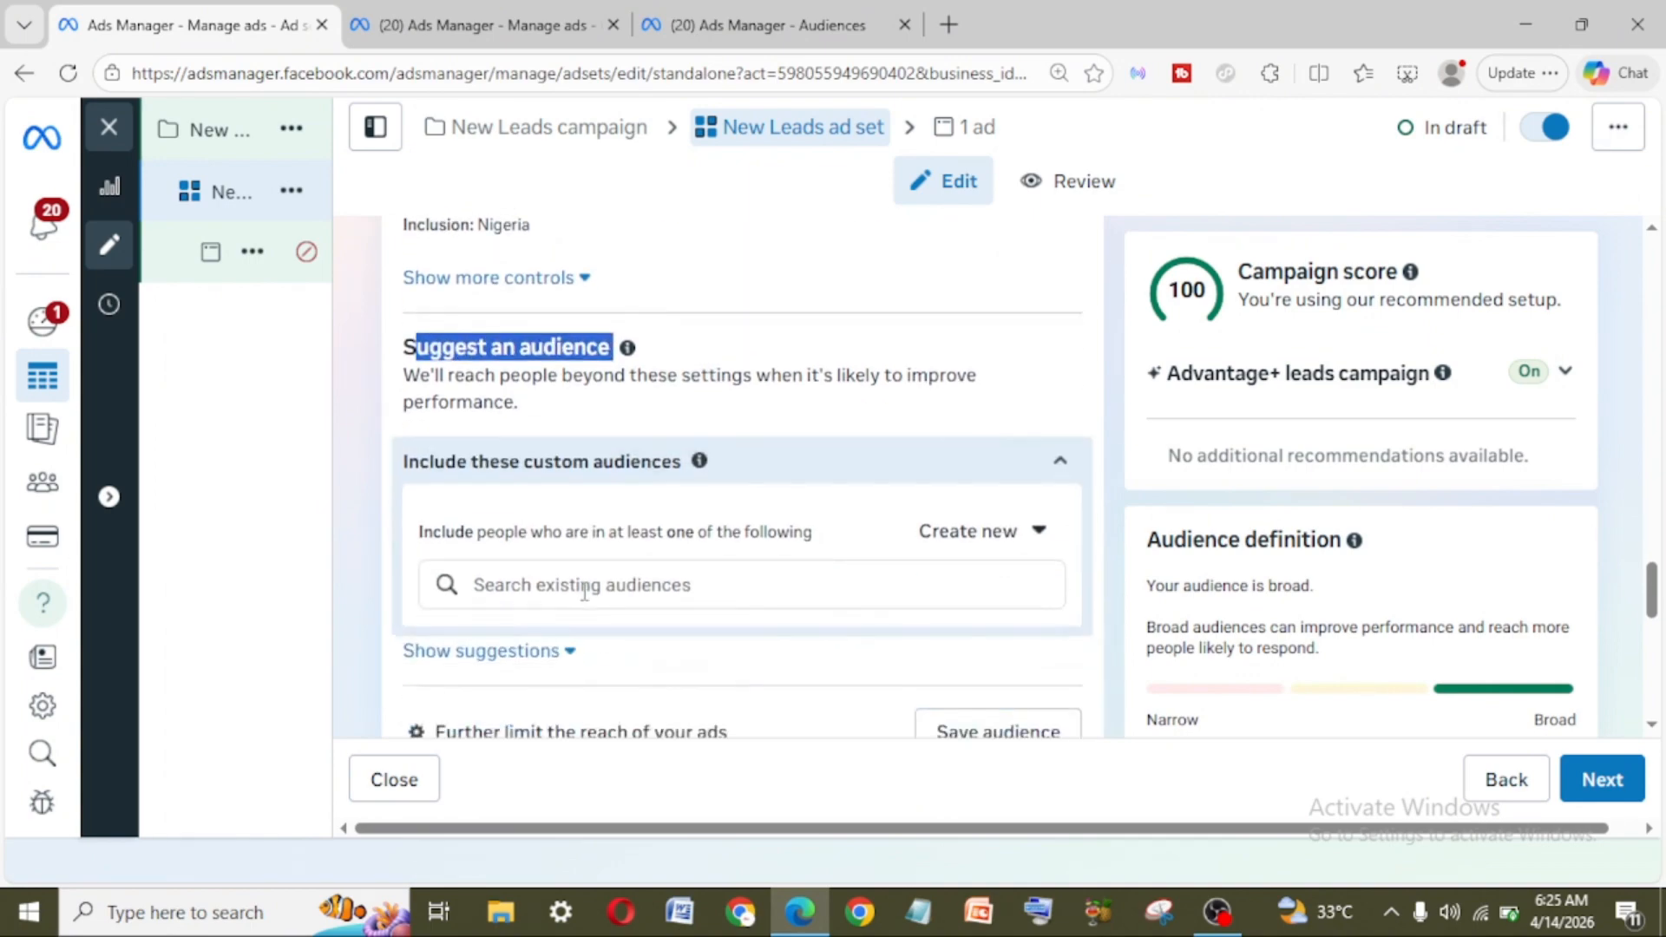
{"action": "left_click", "coordinate": [544, 382]}
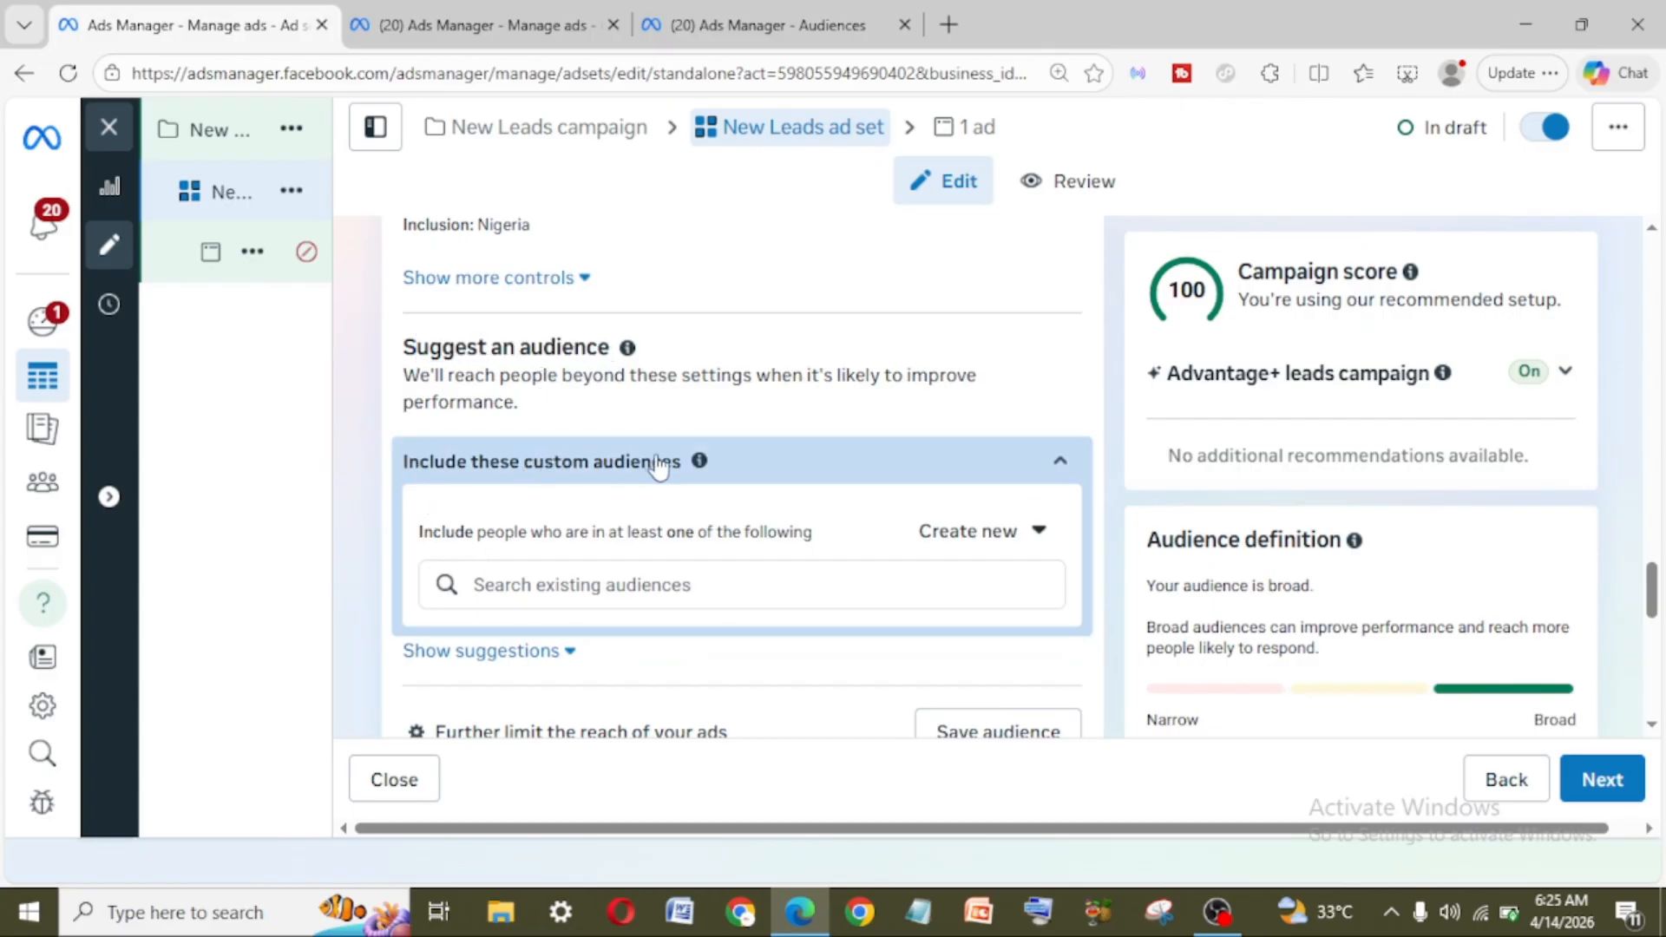
Step: Find the "Intagram engagers" custom audience, include it in the ad set's suggested audience and clear the search text
{"action": "mouse_move", "coordinate": [713, 468]}
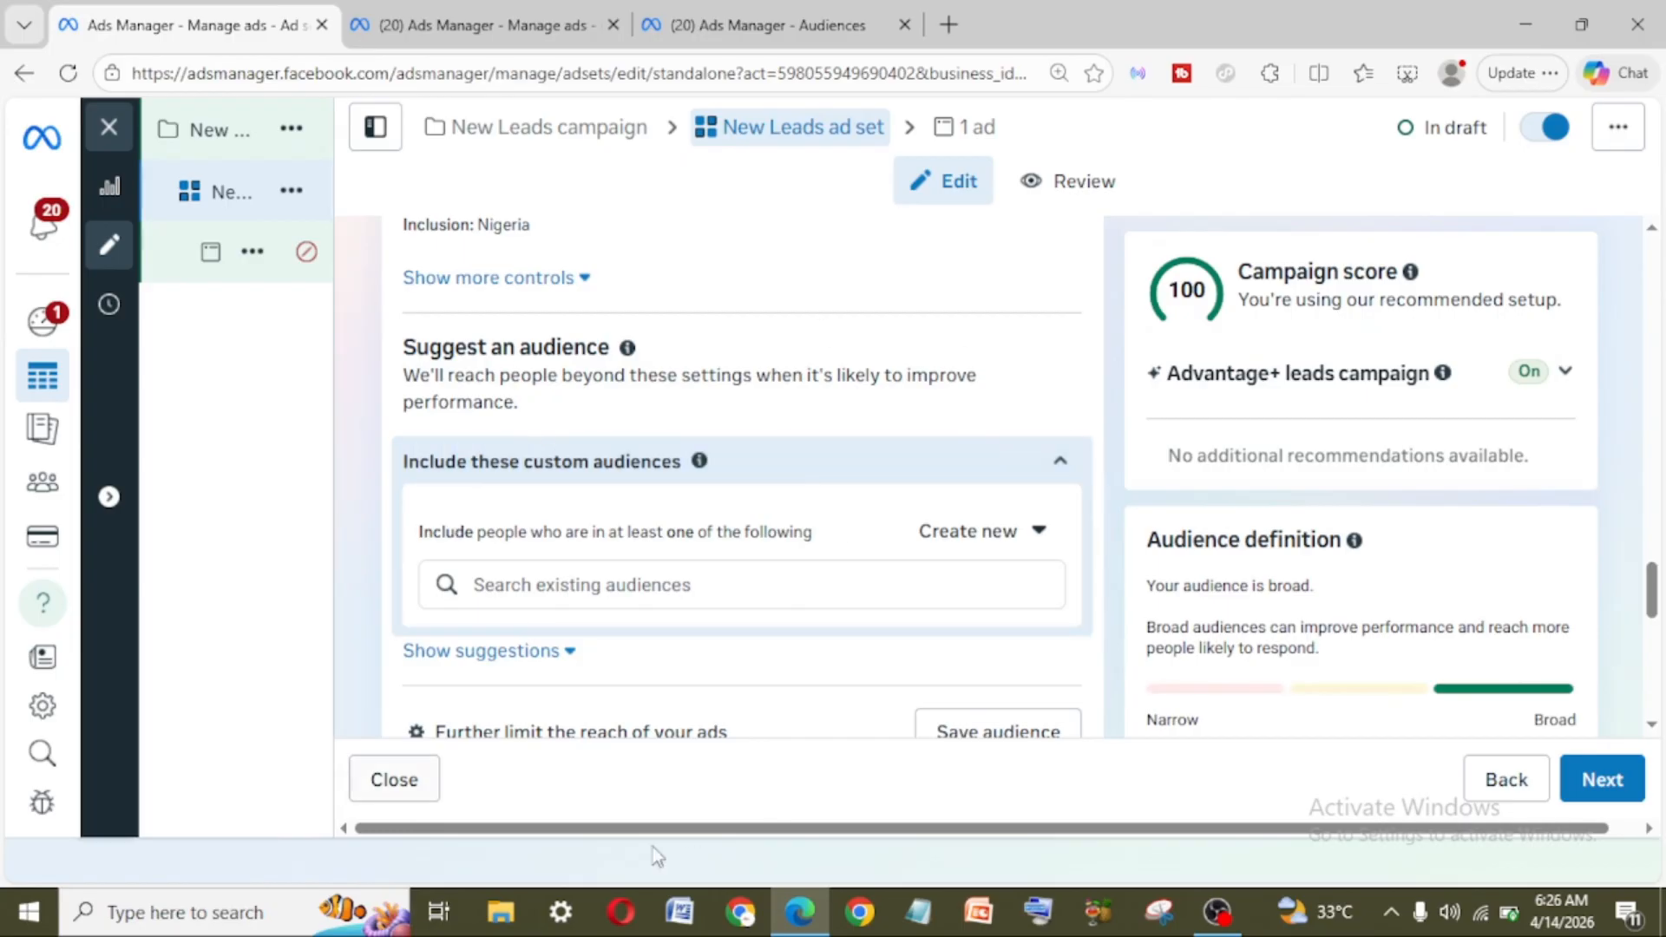
{"action": "left_click", "coordinate": [600, 592]}
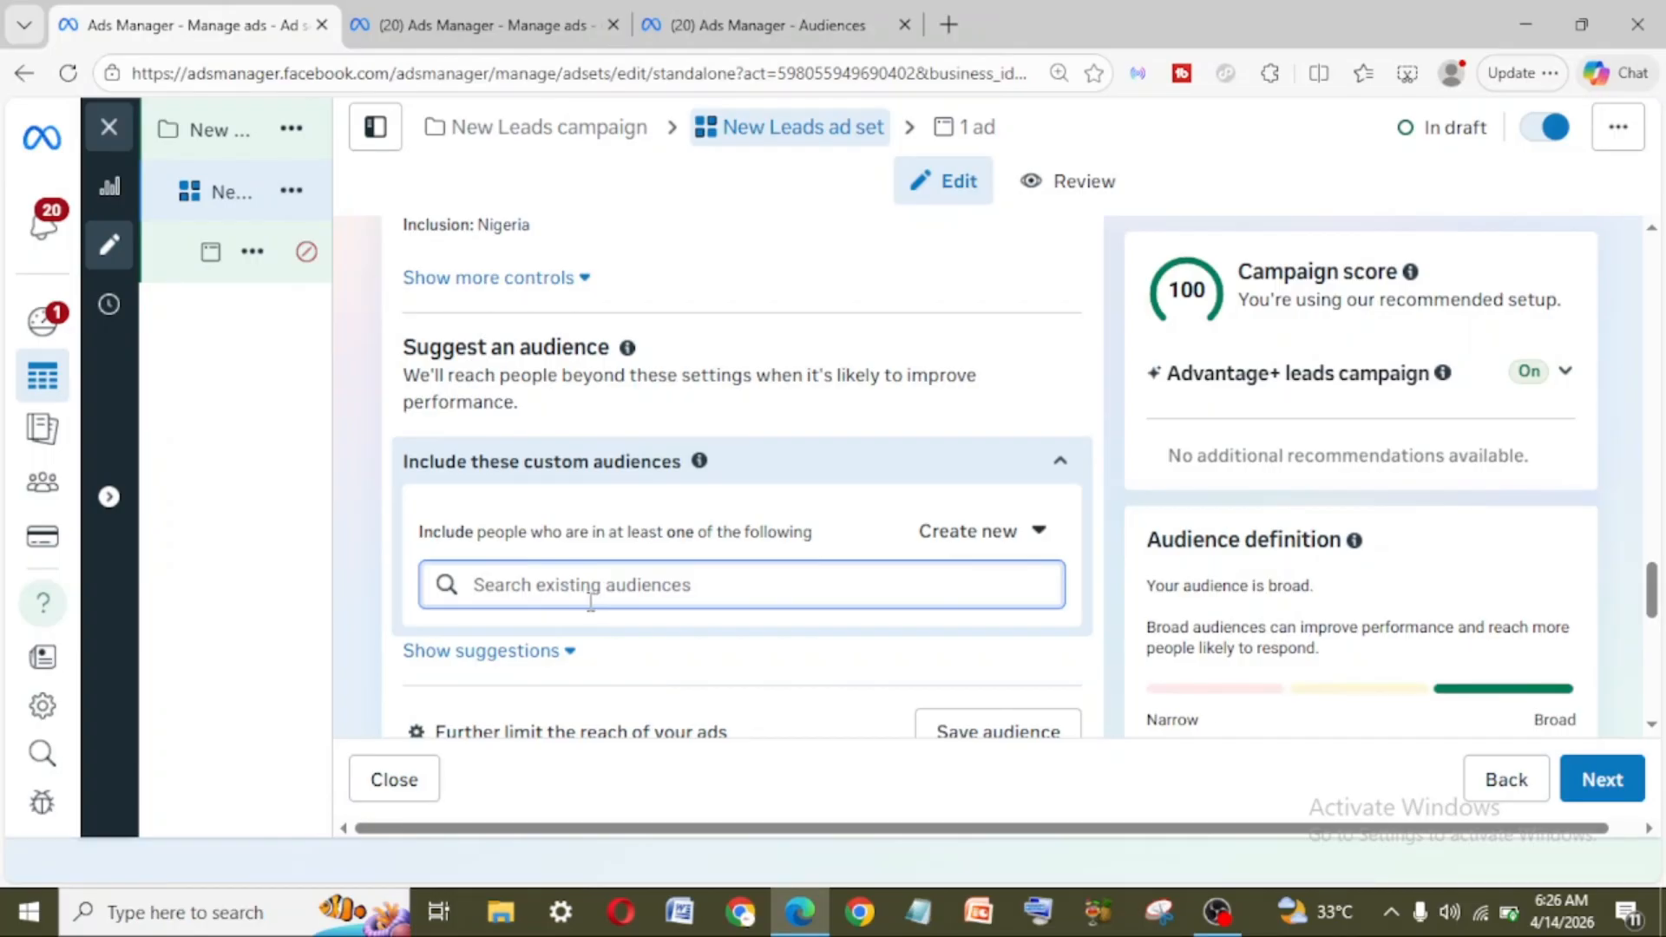
{"action": "type", "text": "i"}
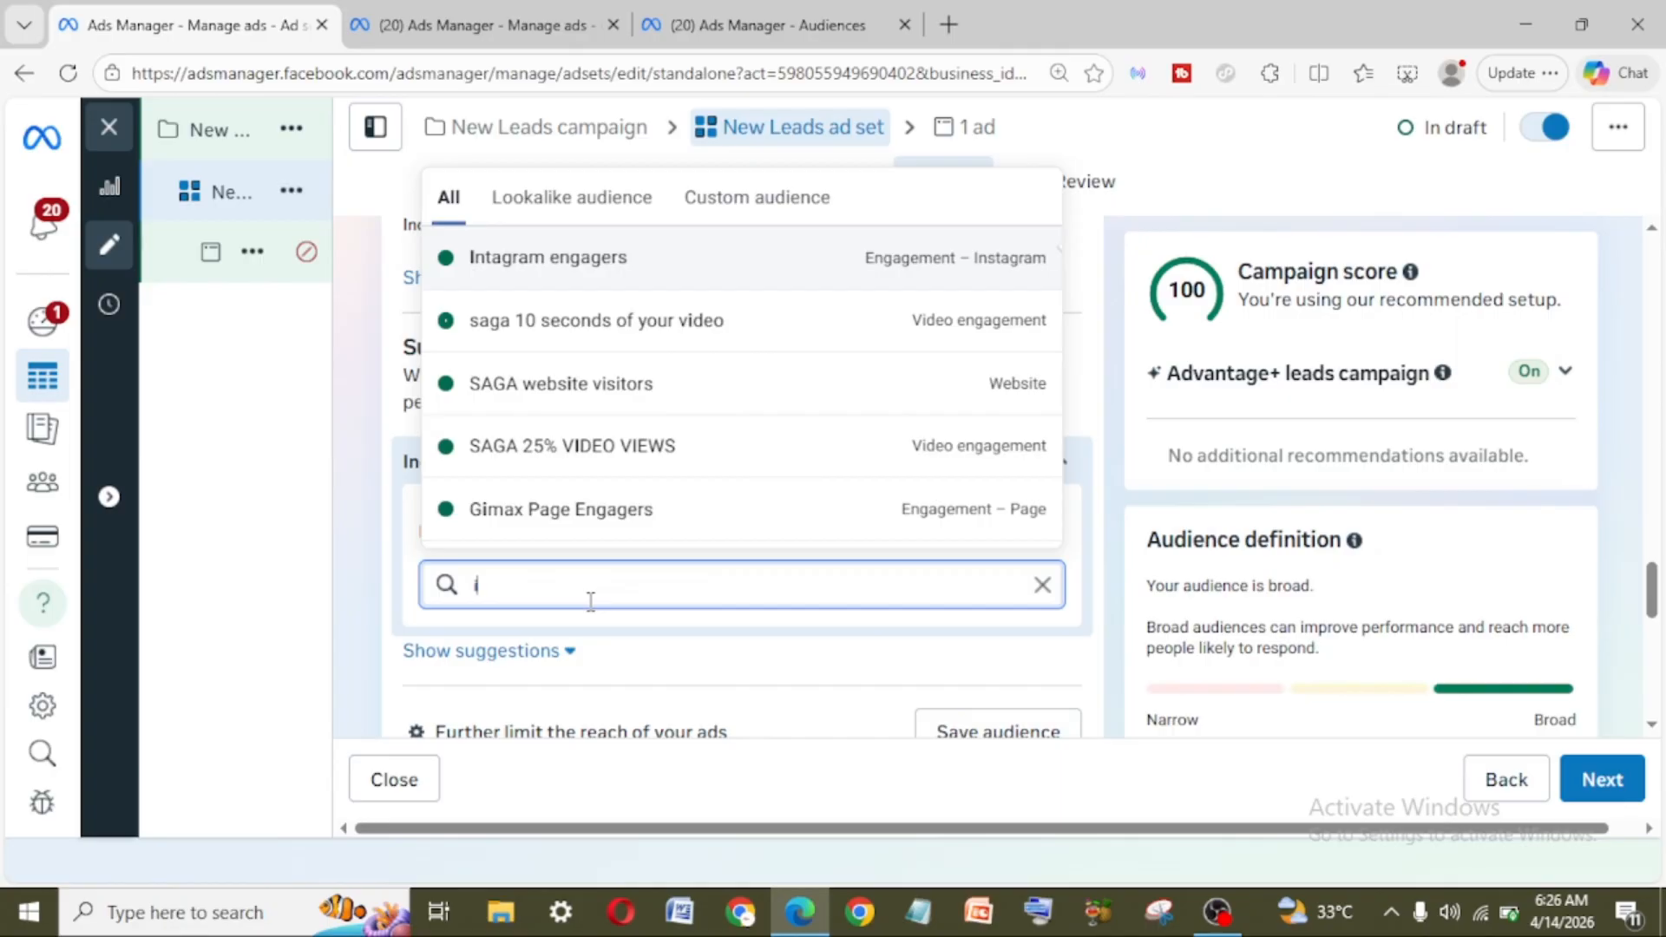
{"action": "type", "text": "ns"}
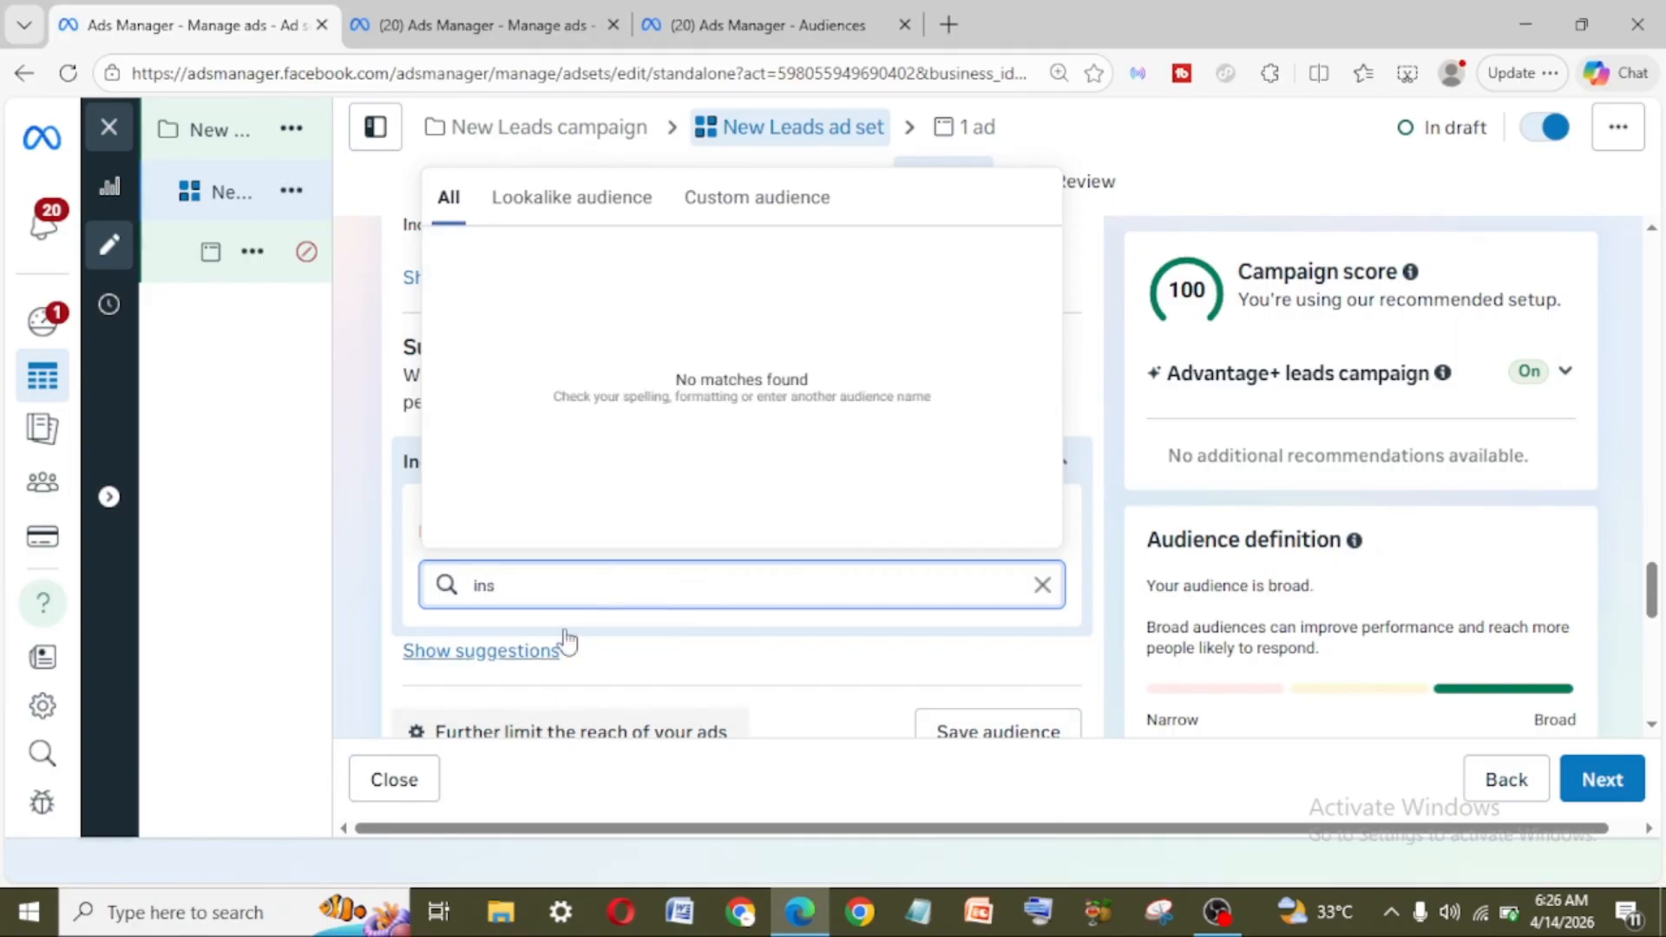
{"action": "left_click", "coordinate": [764, 217]}
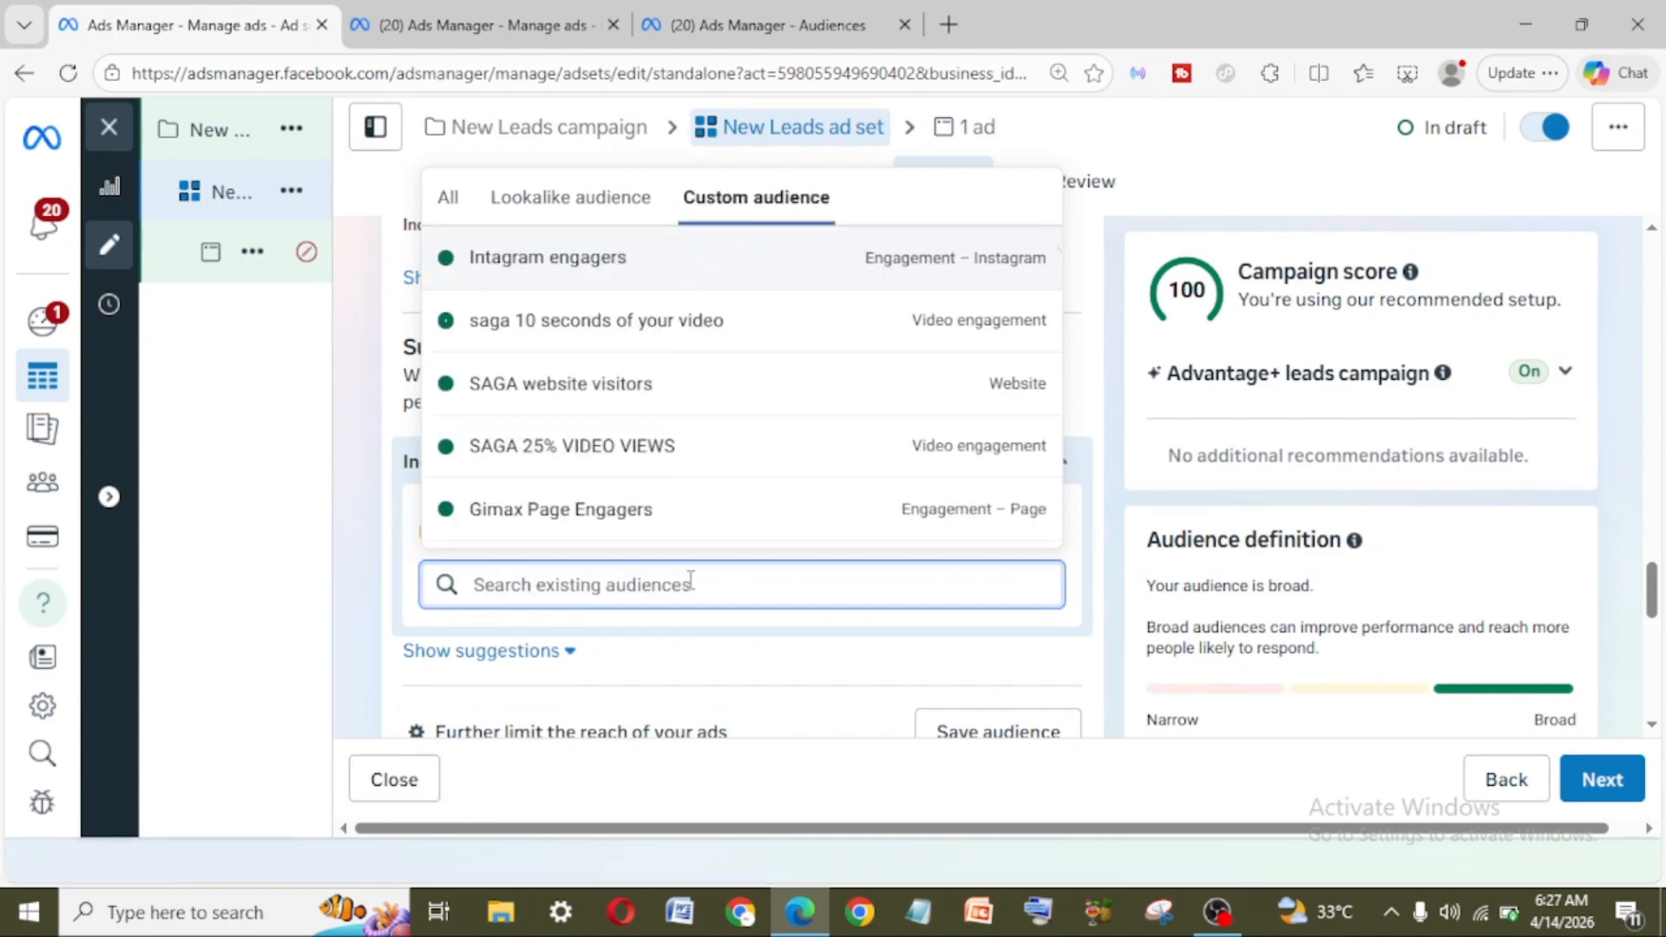
{"action": "type", "text": "in"}
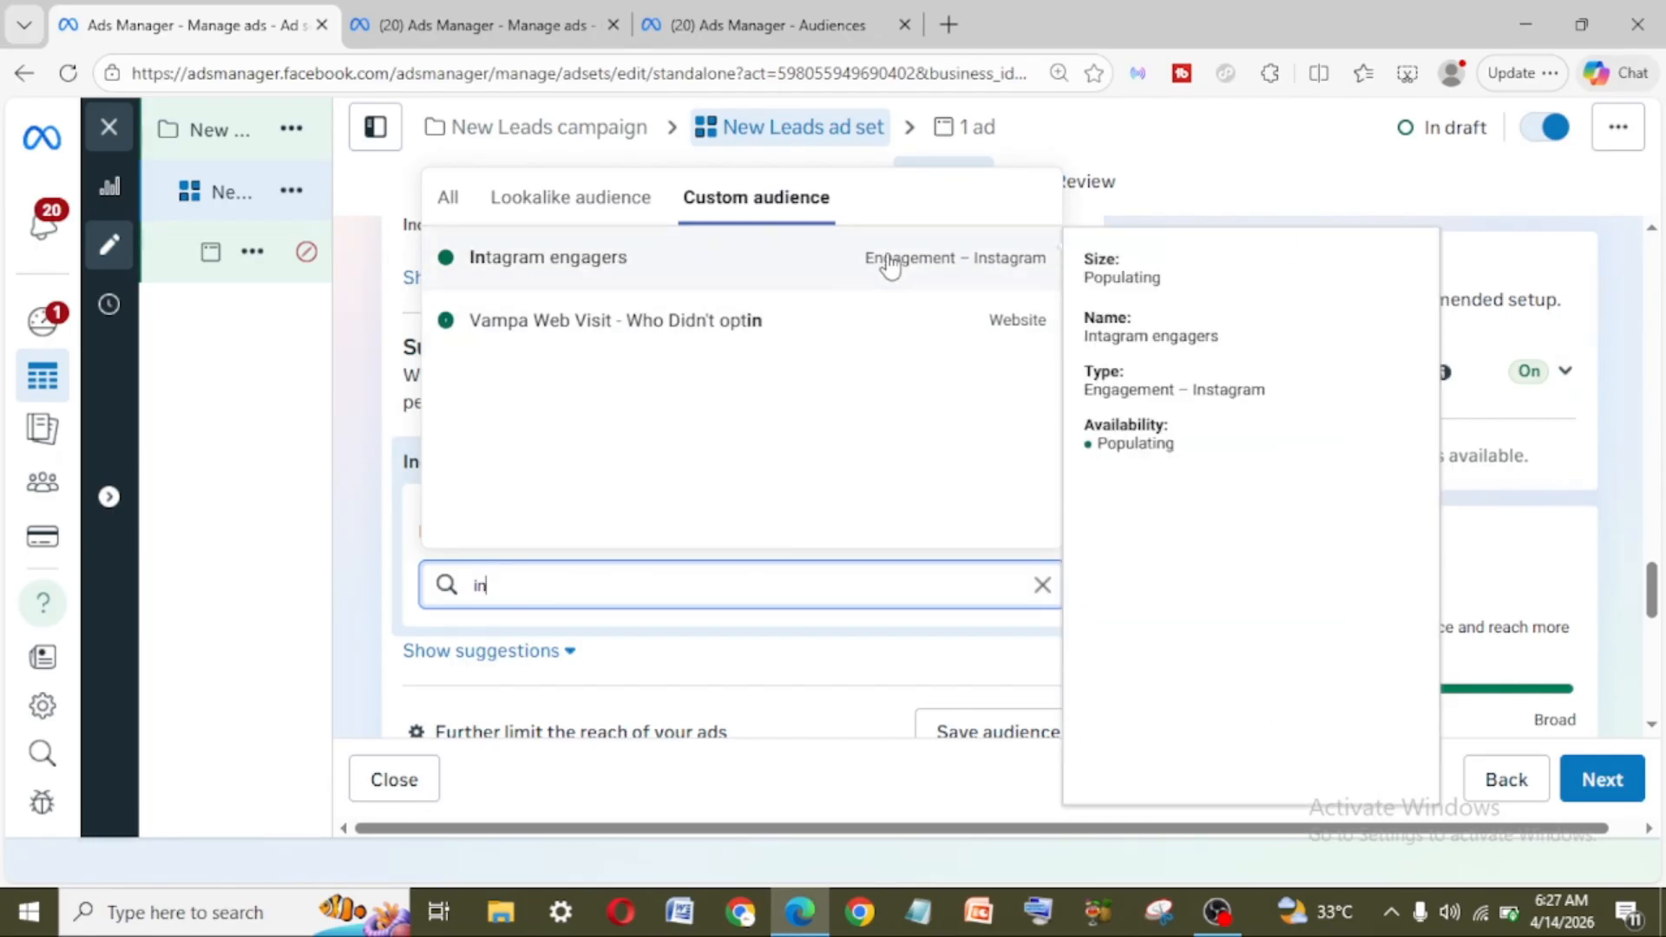
{"action": "left_click", "coordinate": [544, 259]}
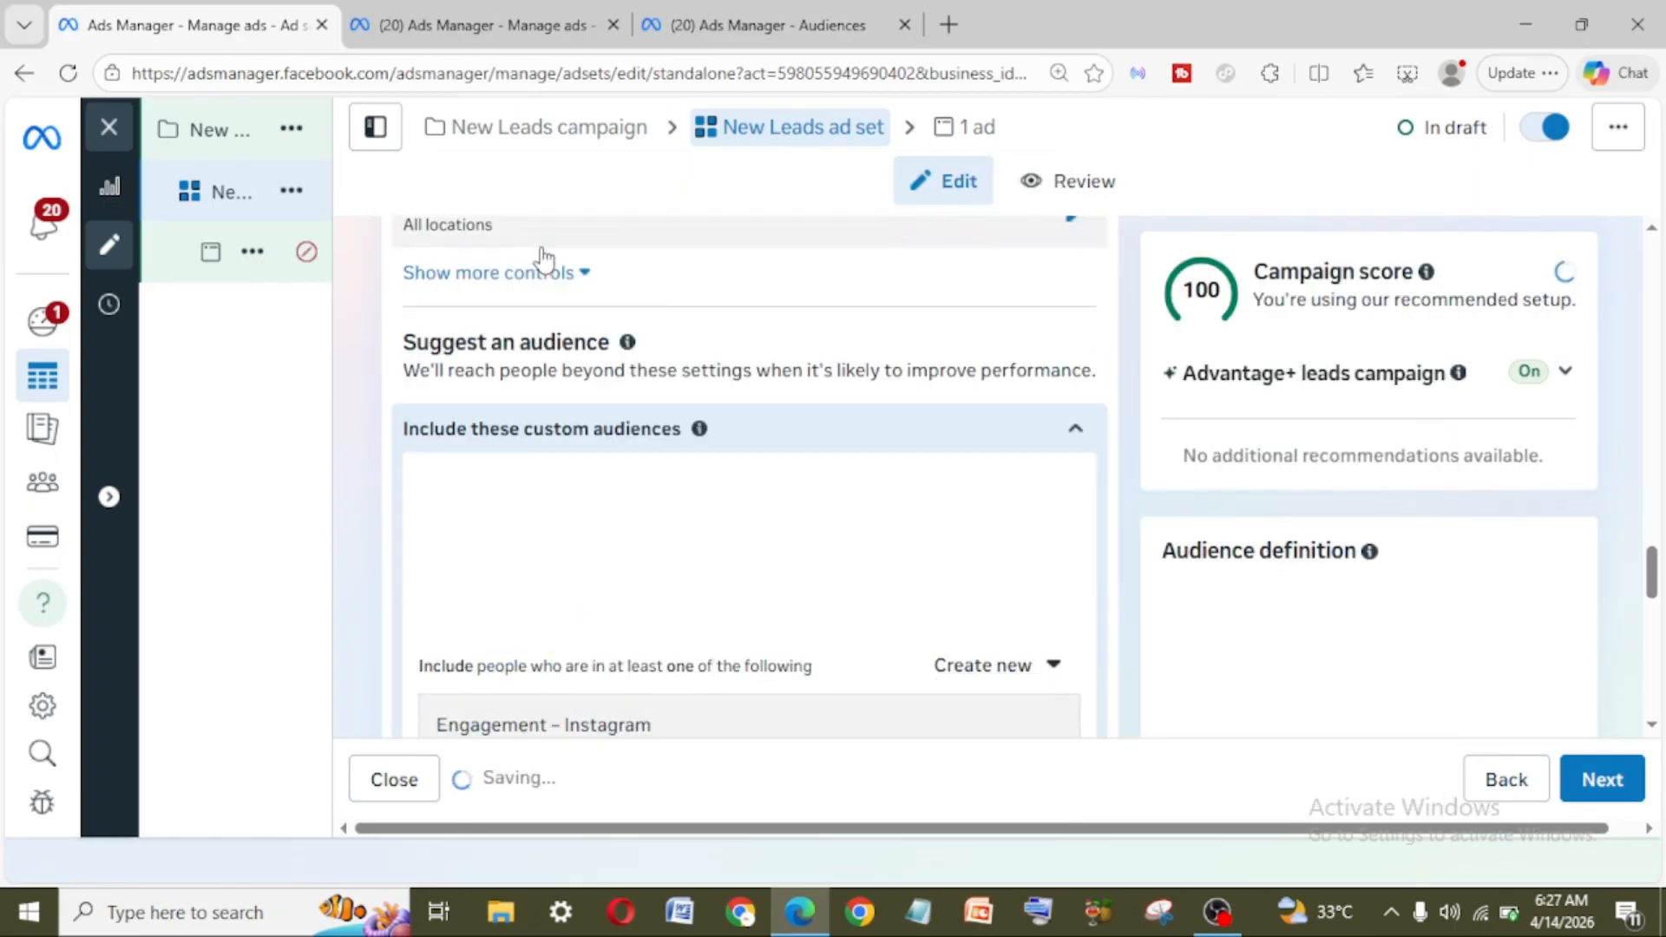
{"action": "scroll", "coordinate": [811, 625], "scroll_direction": "down", "scroll_amount": 4}
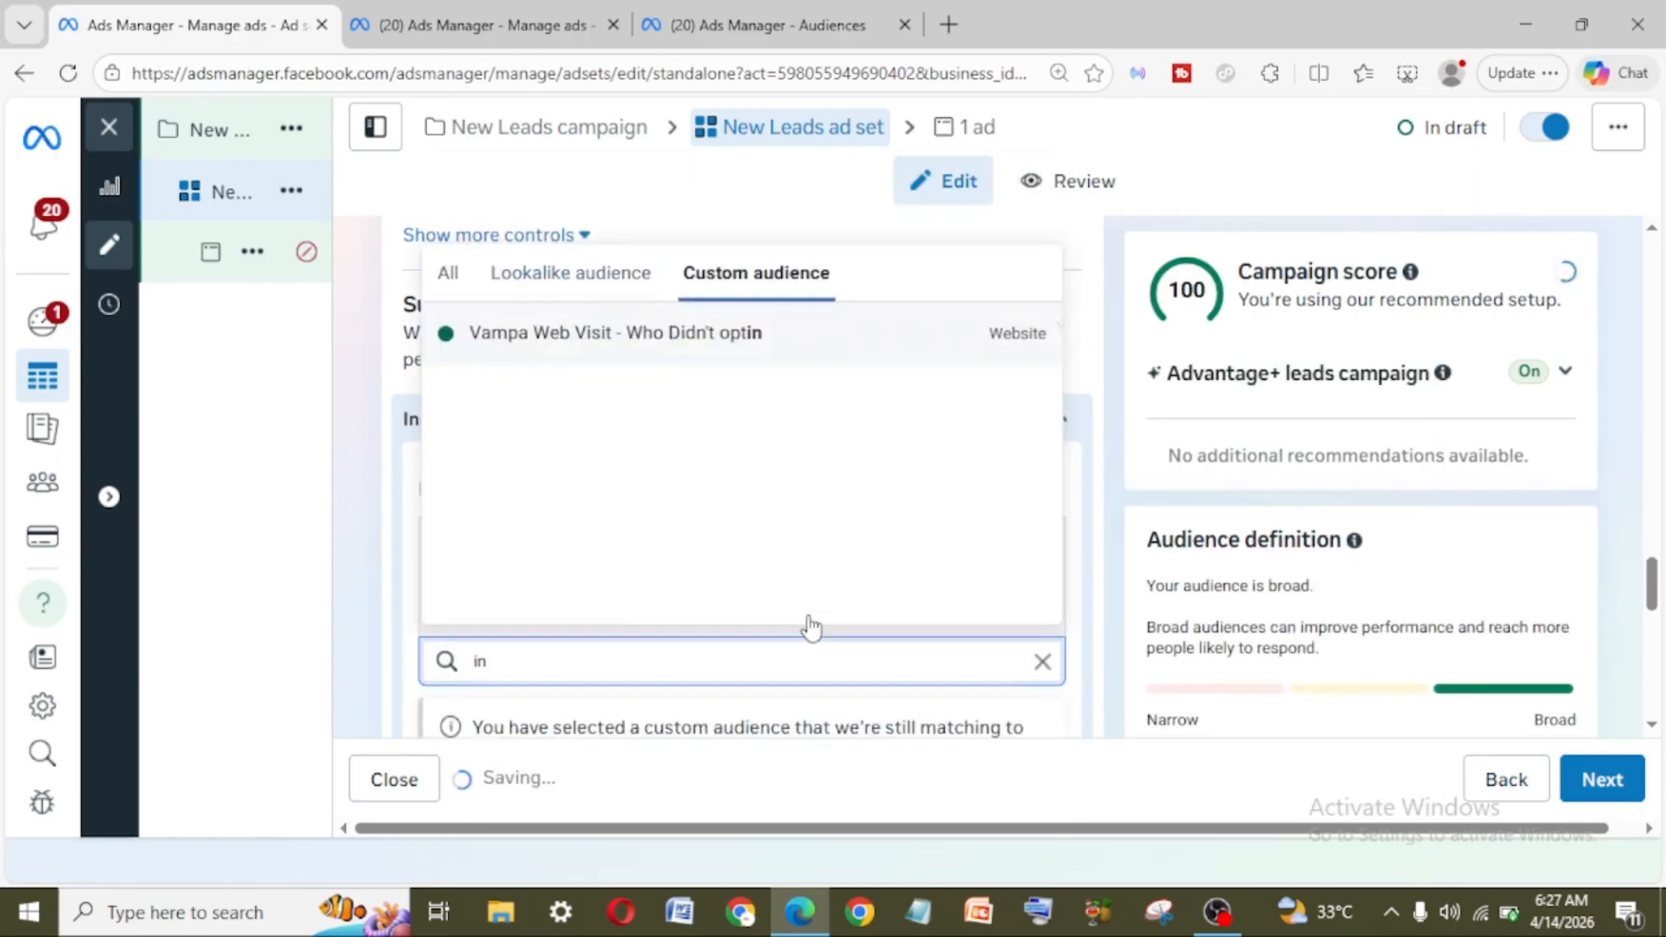
{"action": "scroll", "coordinate": [811, 618], "scroll_direction": "up", "scroll_amount": 3}
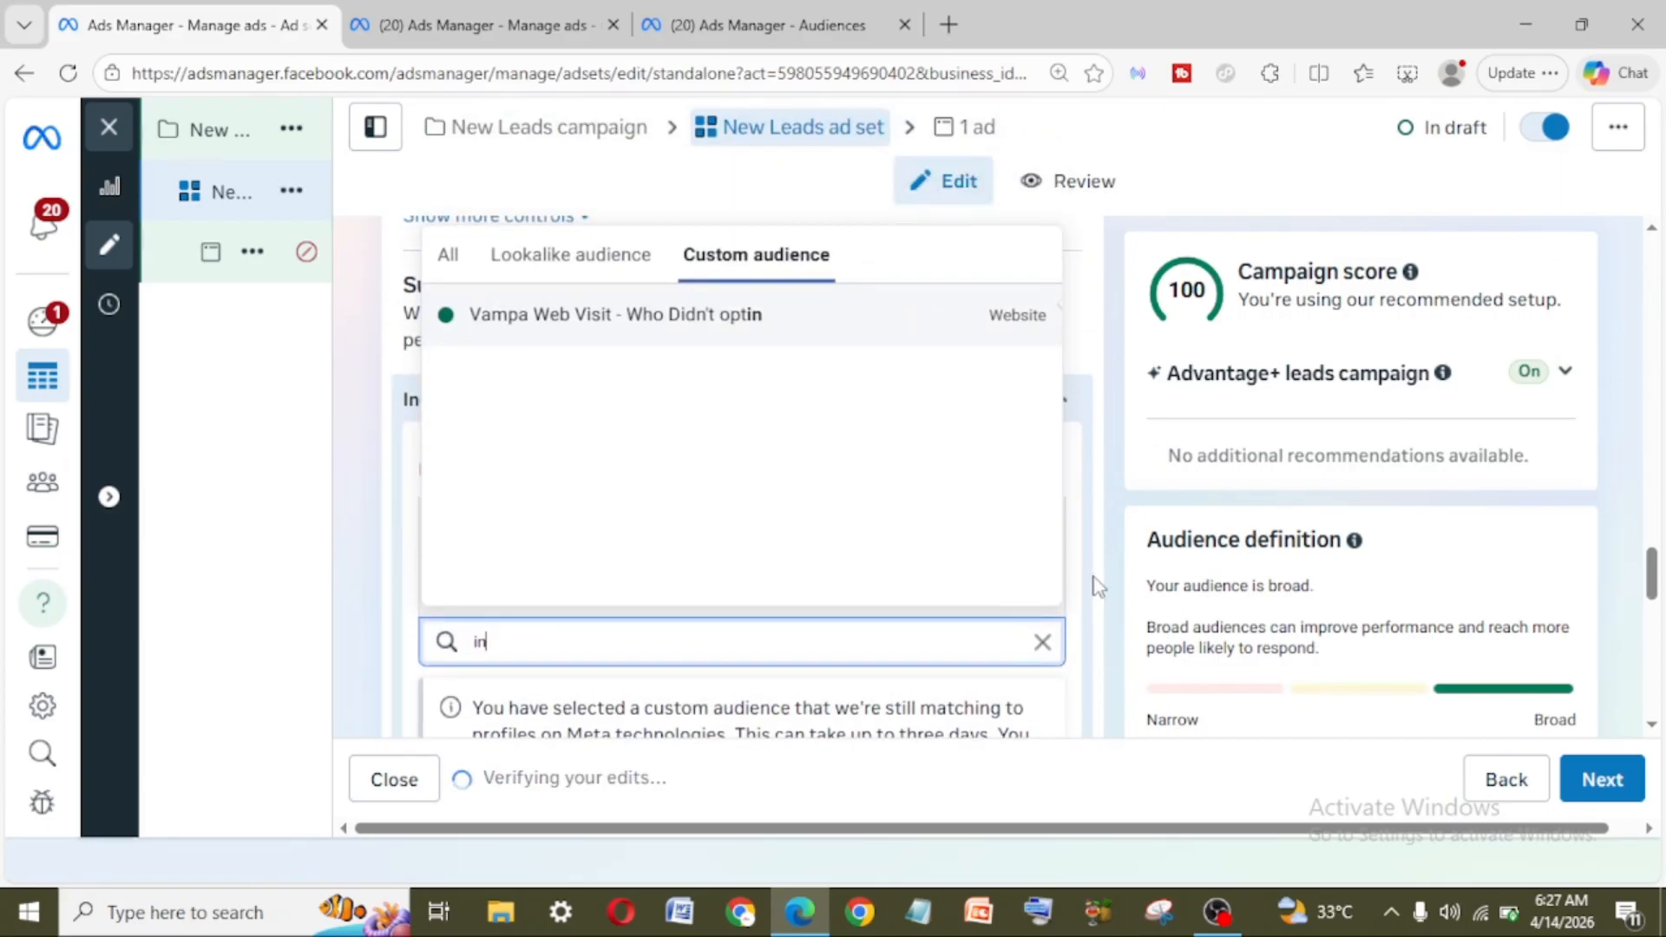
{"action": "left_click", "coordinate": [1042, 643]}
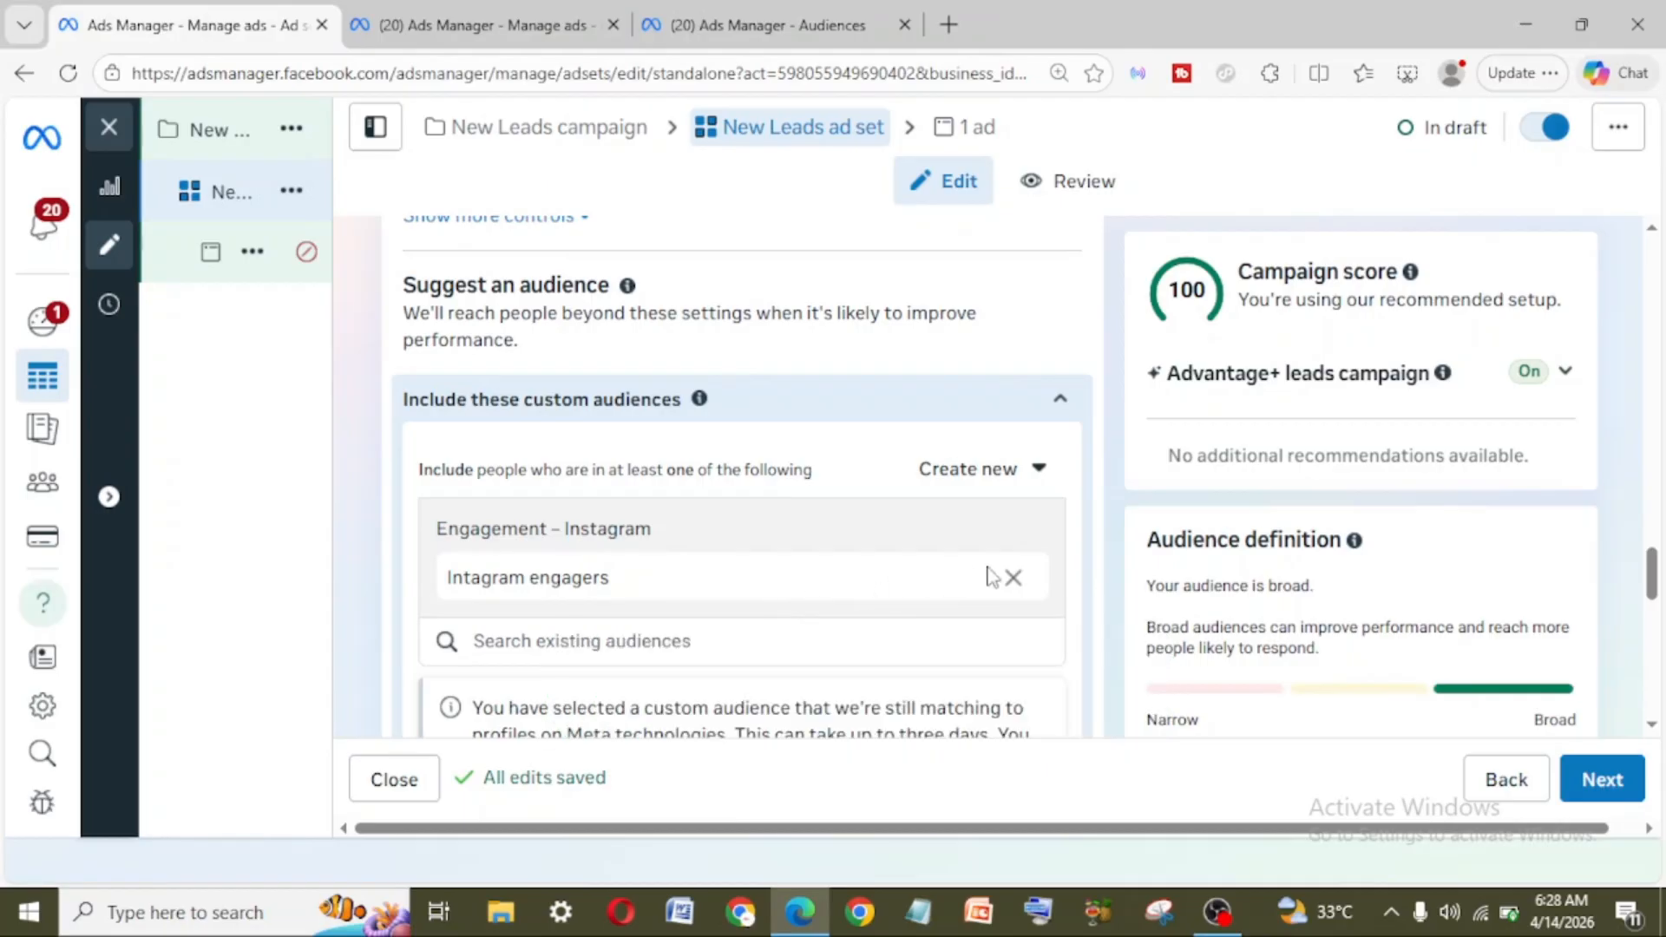
Step: Remove the "Intagram engagers" custom audience from the included custom audiences
{"action": "left_click", "coordinate": [1015, 582]}
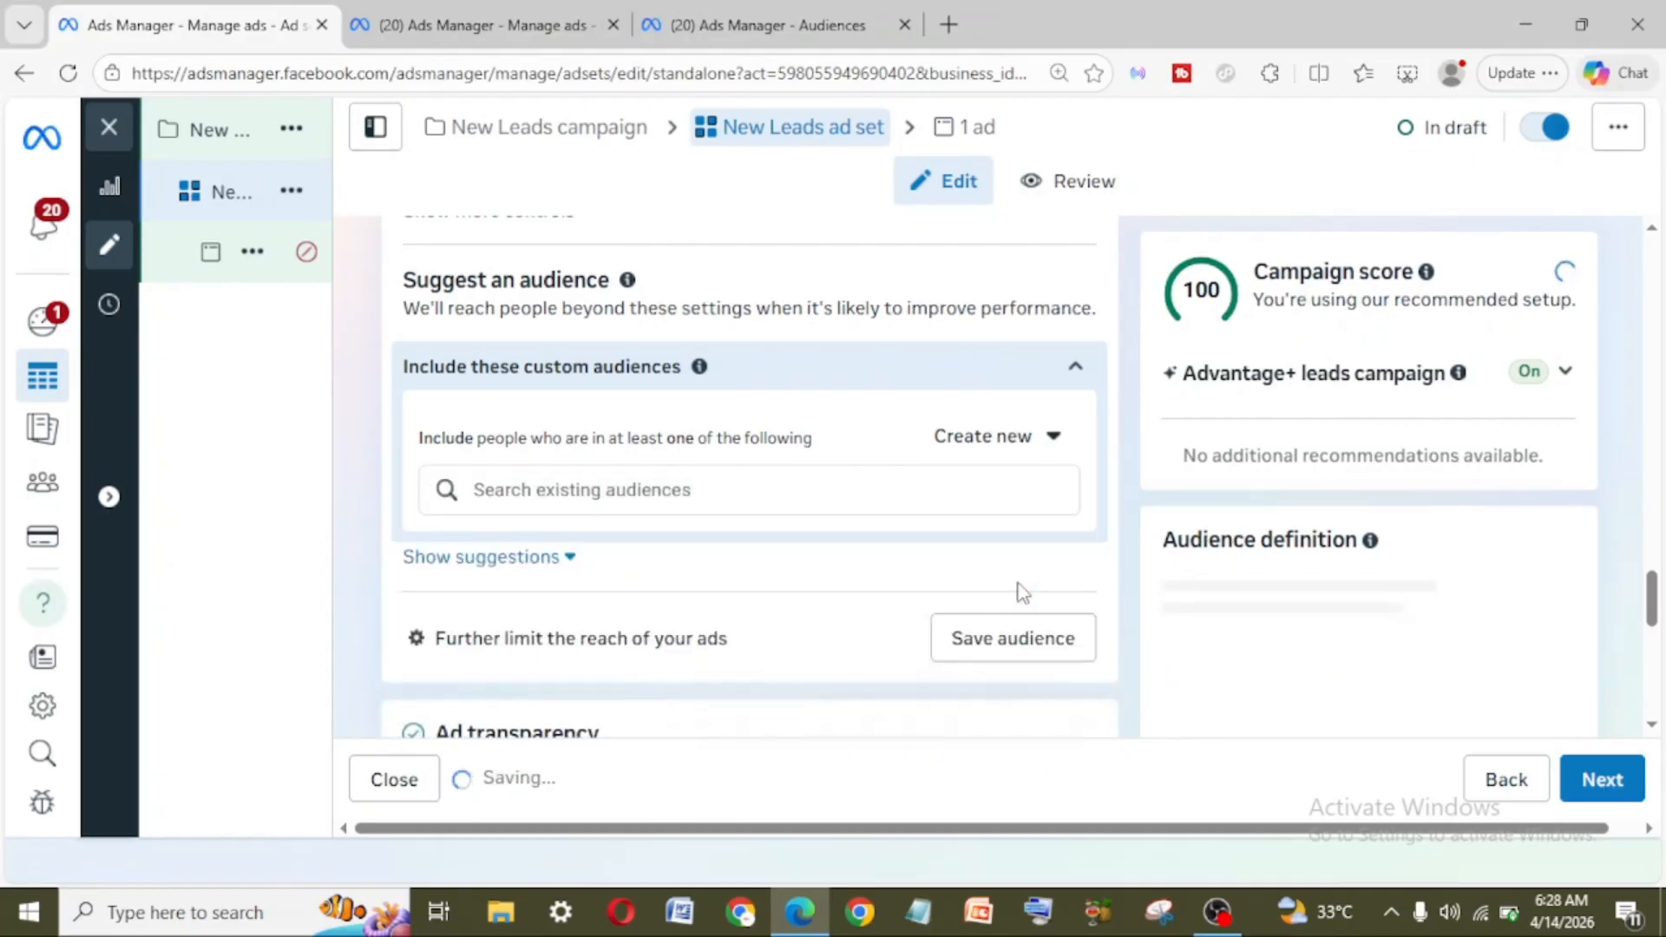